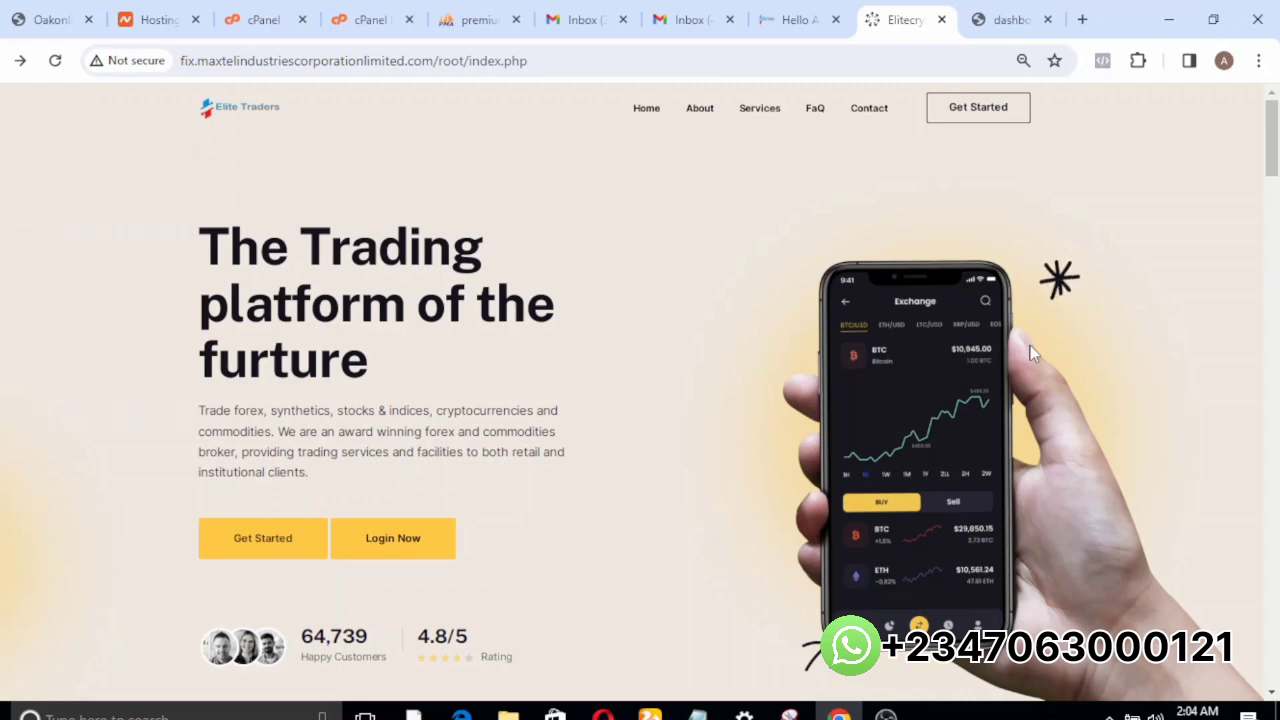
In Gmail, read the Crypto Purchase Request email, then the Deposit Request email approving 100,000.00 USD
left_click(675, 20)
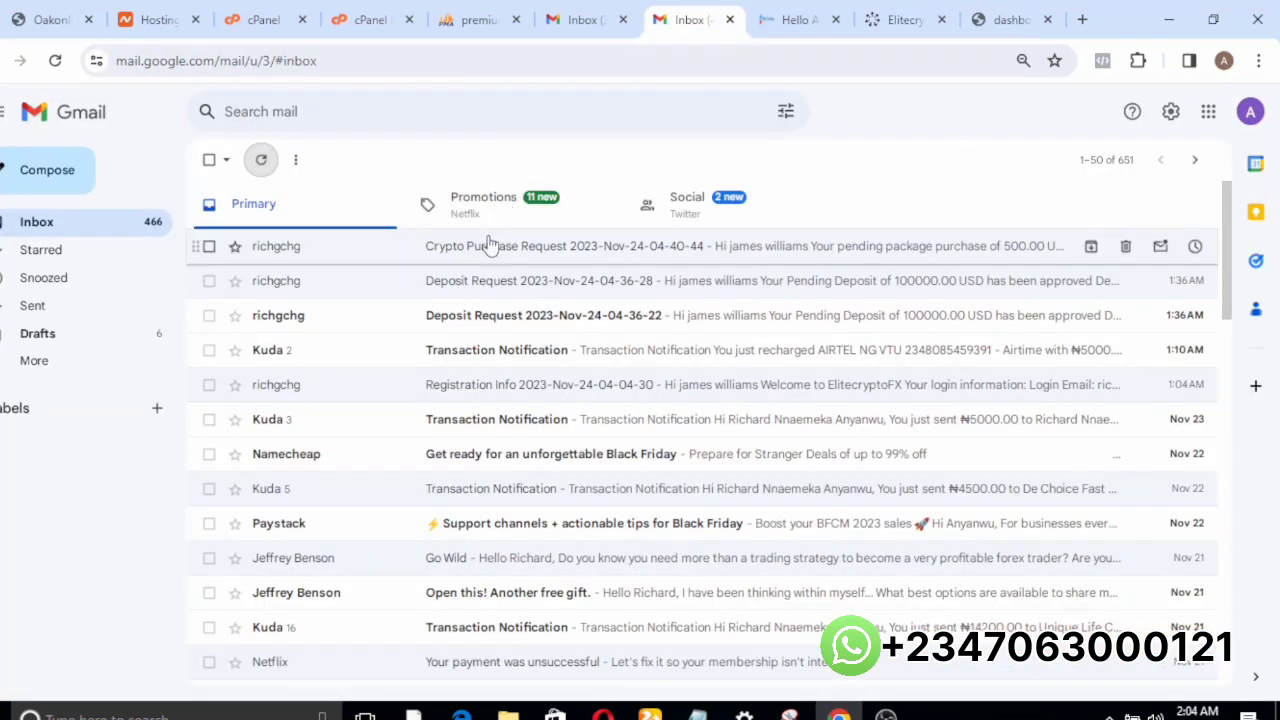
left_click(486, 246)
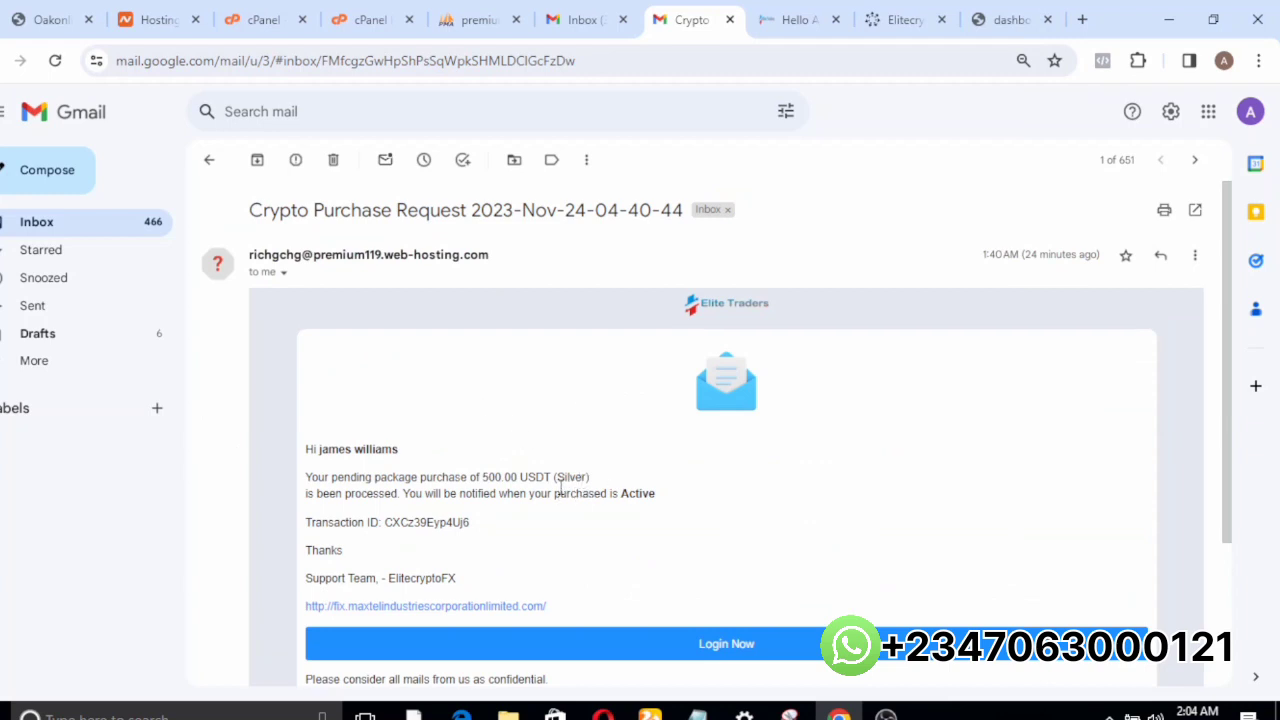
left_click(208, 162)
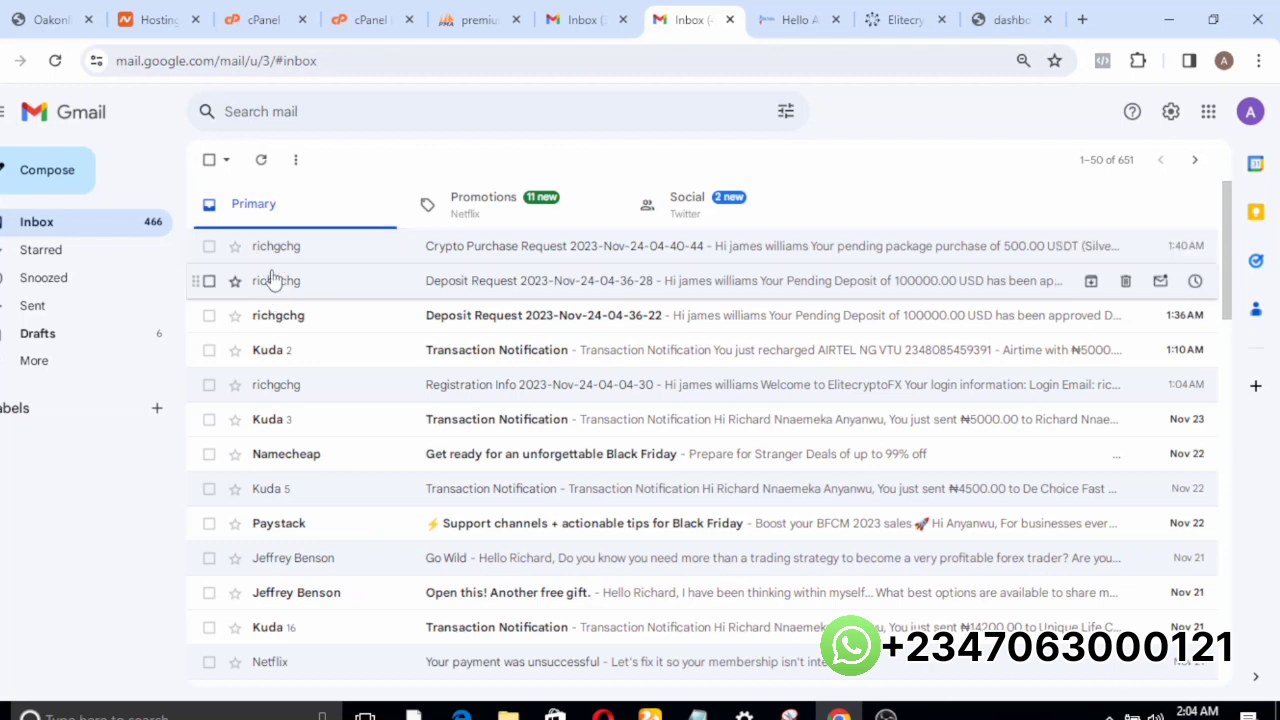
left_click(273, 289)
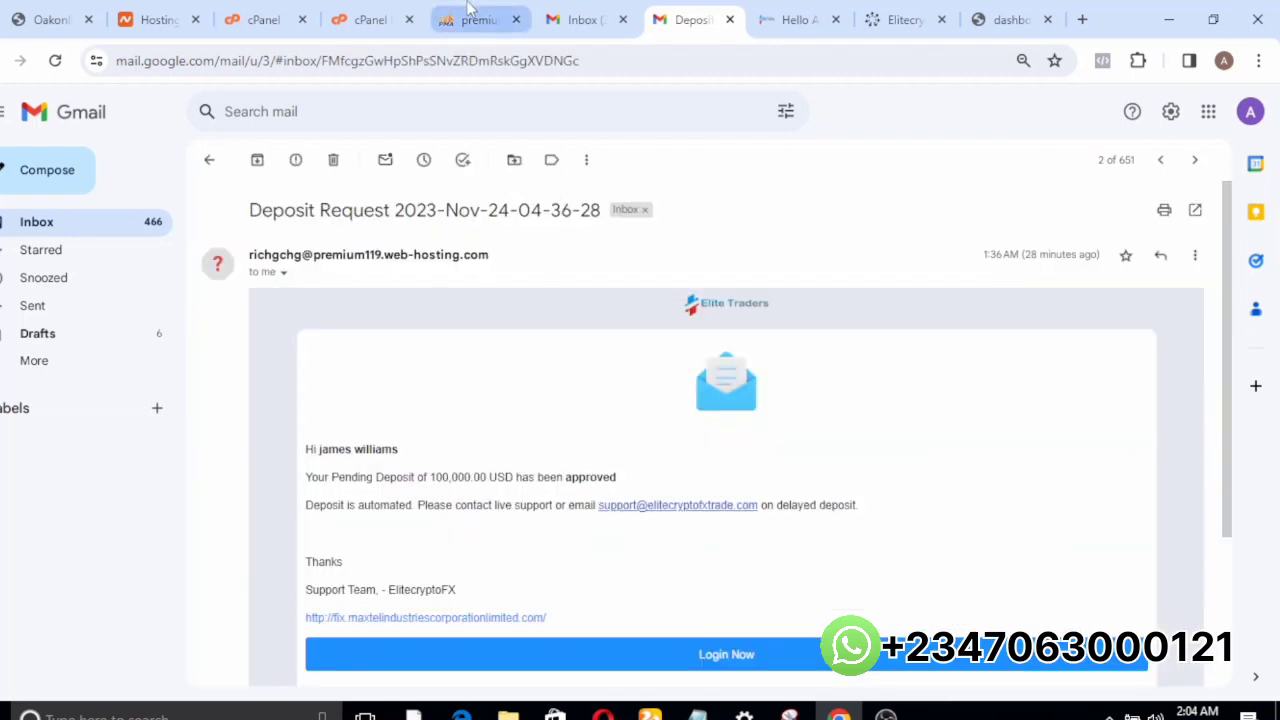
left_click(906, 17)
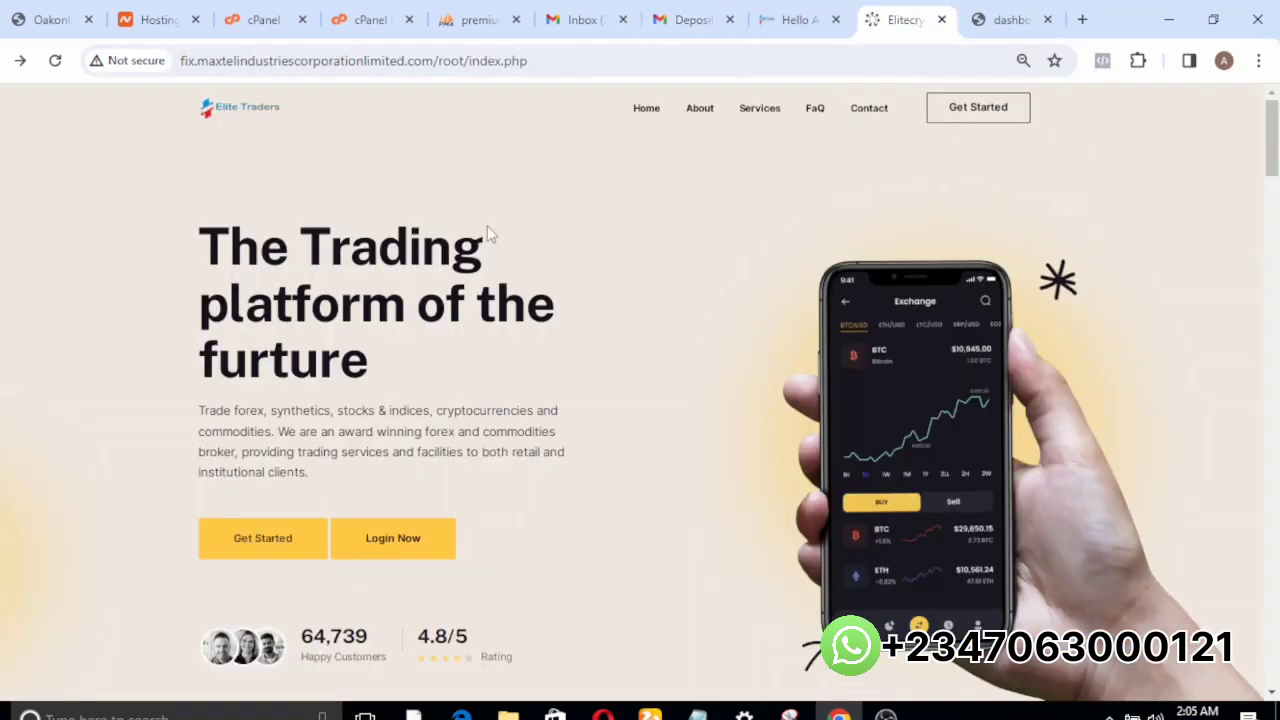
Scroll through the Elite Traders landing page and view the logo image
scroll(477, 204, "down", 2)
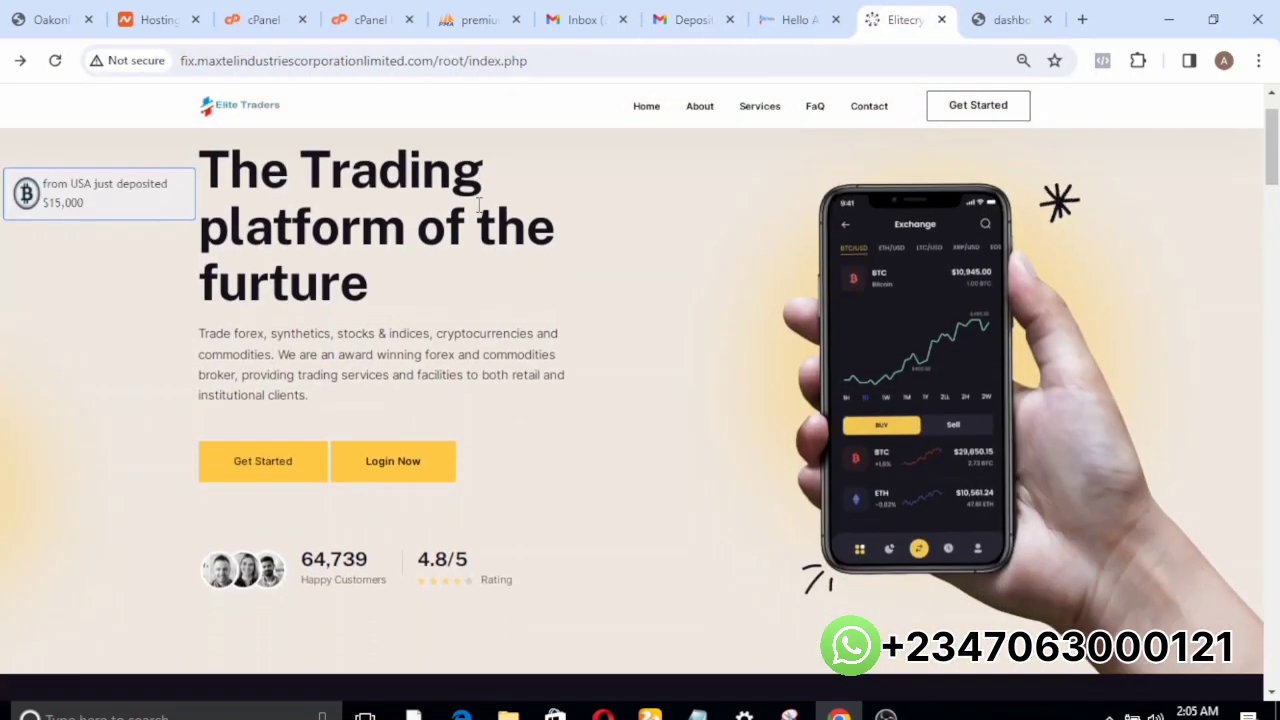
scroll(477, 204, "down", 6)
scroll(477, 212, "down", 10)
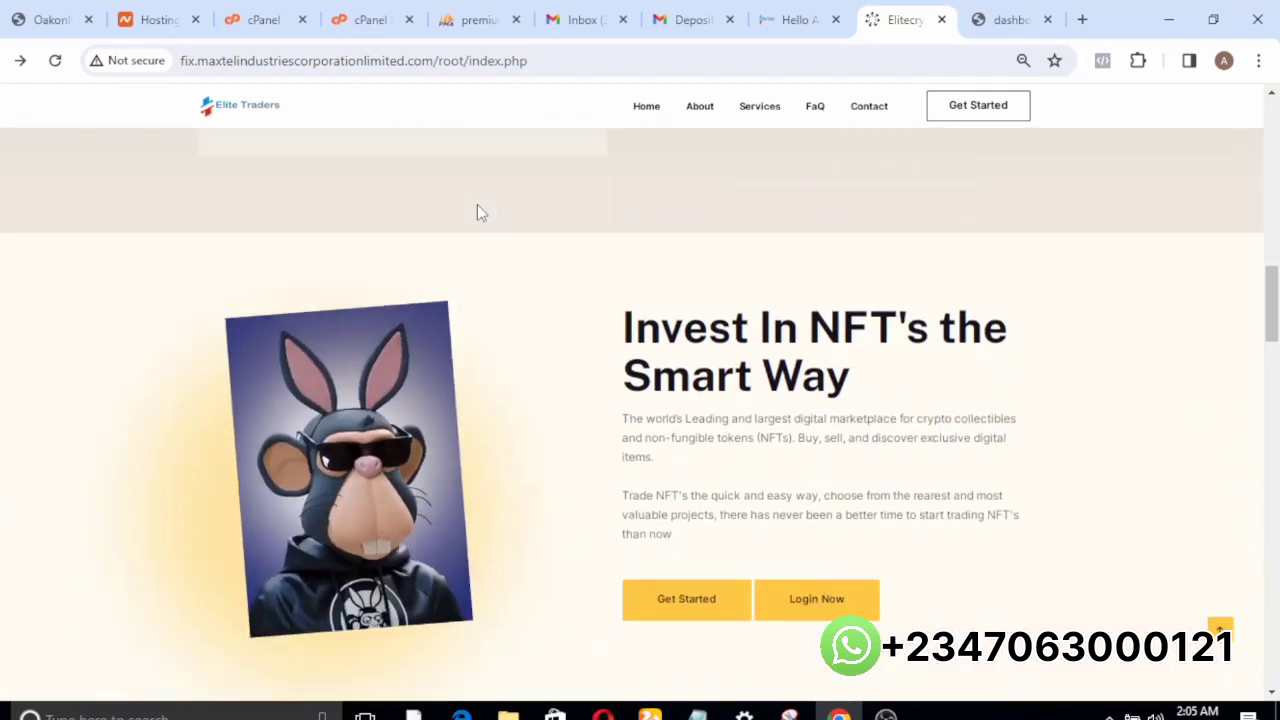
scroll(477, 210, "down", 15)
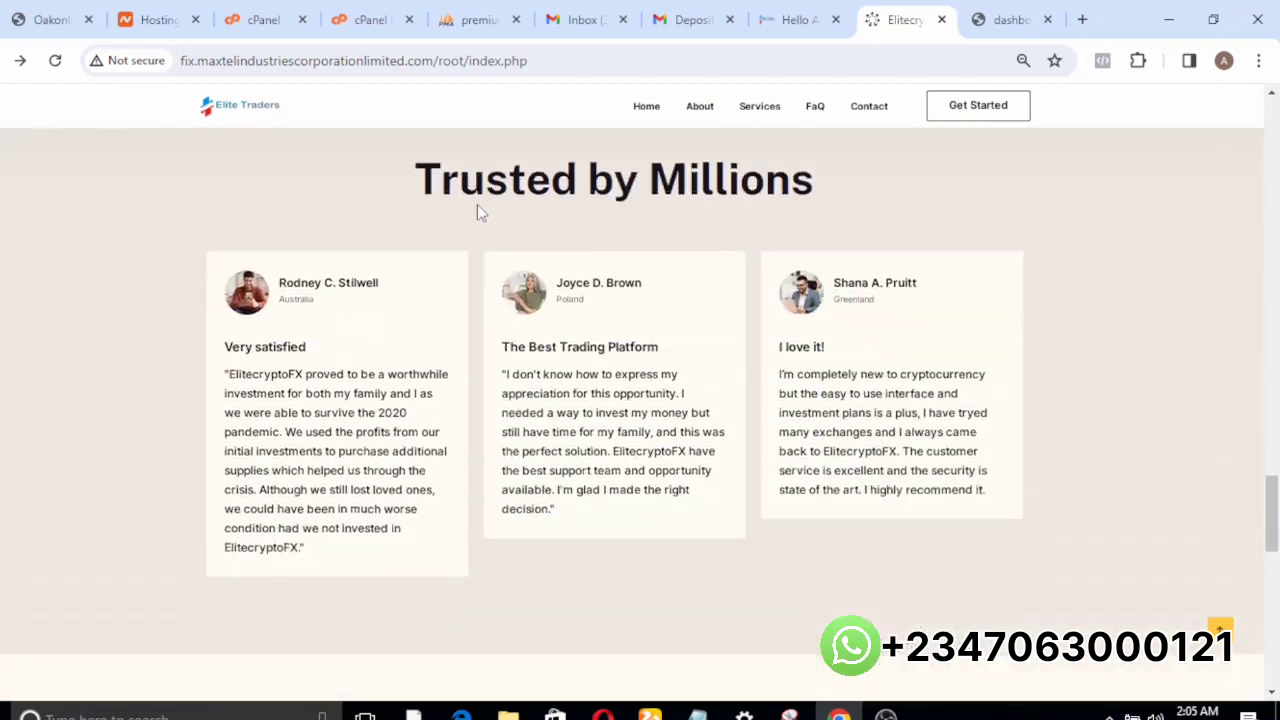
scroll(479, 205, "up", 10)
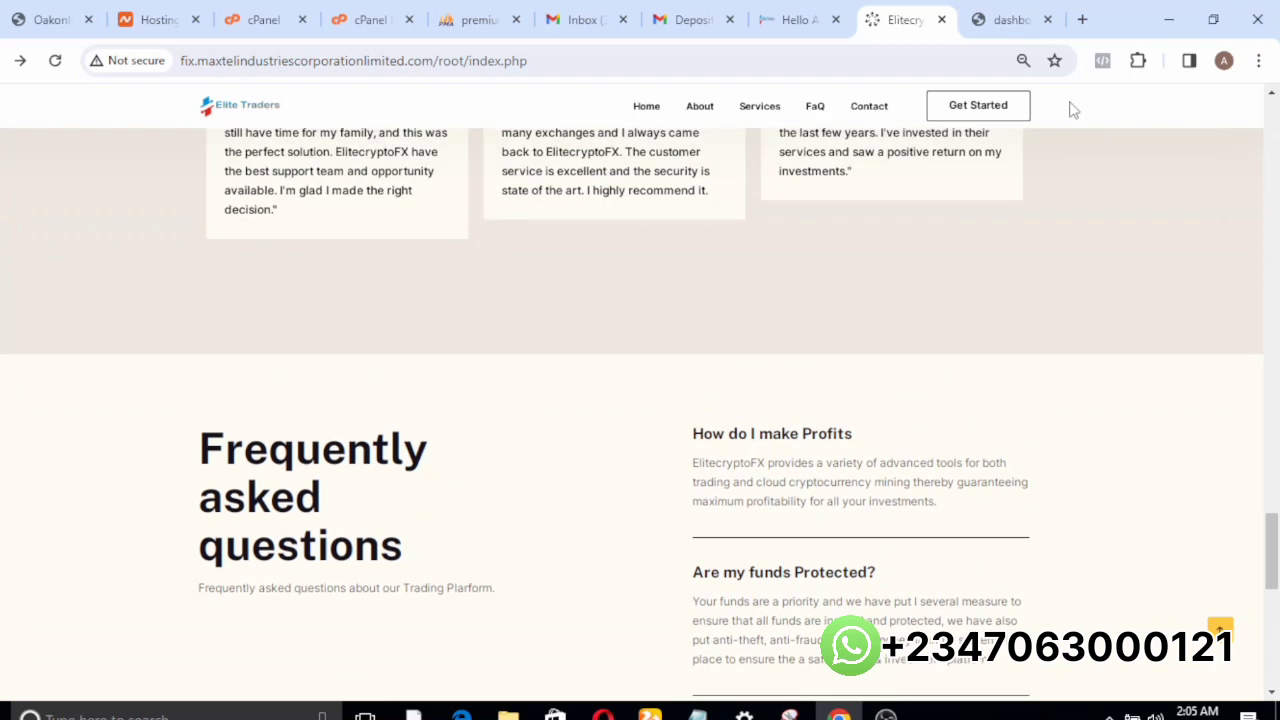
left_click(1000, 22)
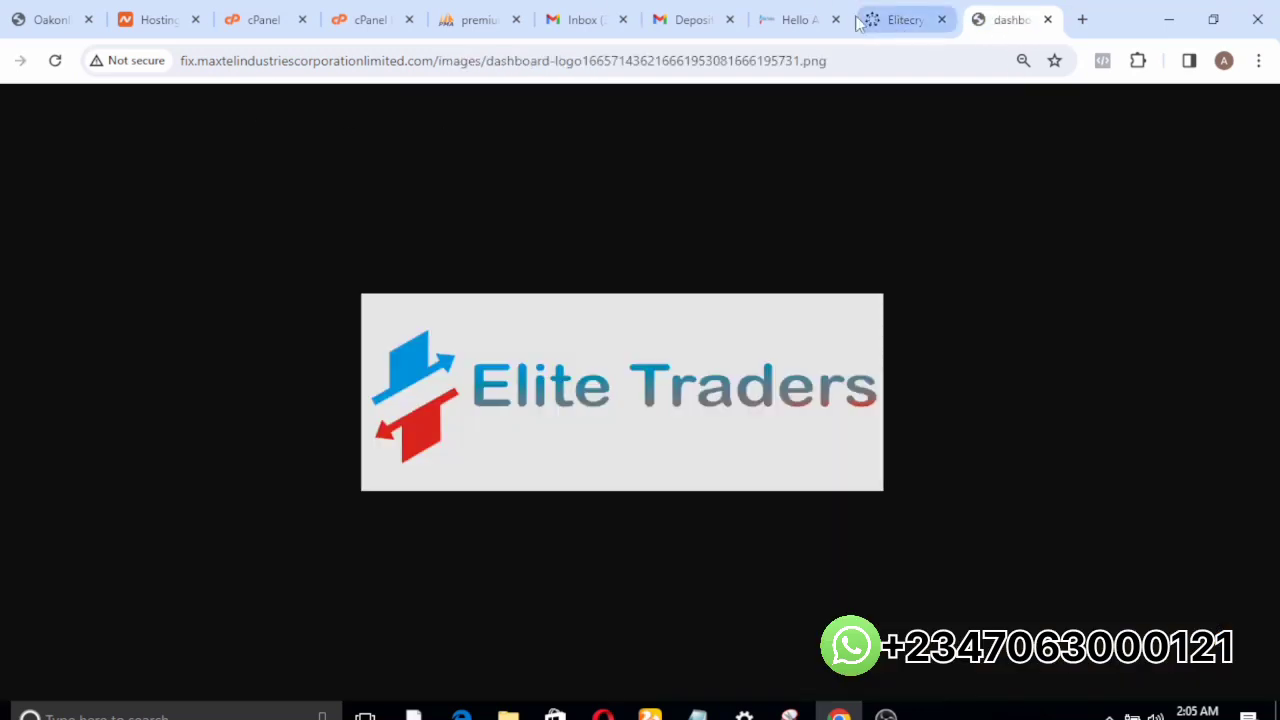
Check the user dashboard and the admin dashboard's user list
left_click(797, 19)
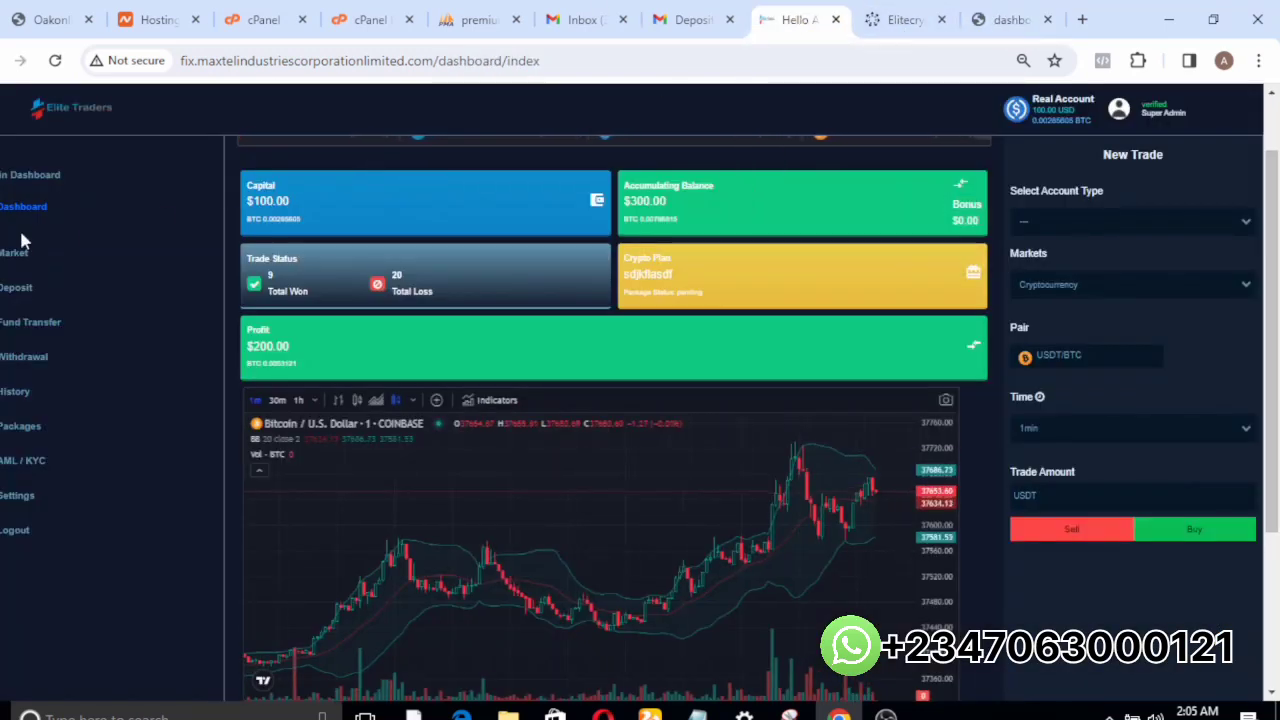
left_click(8, 186)
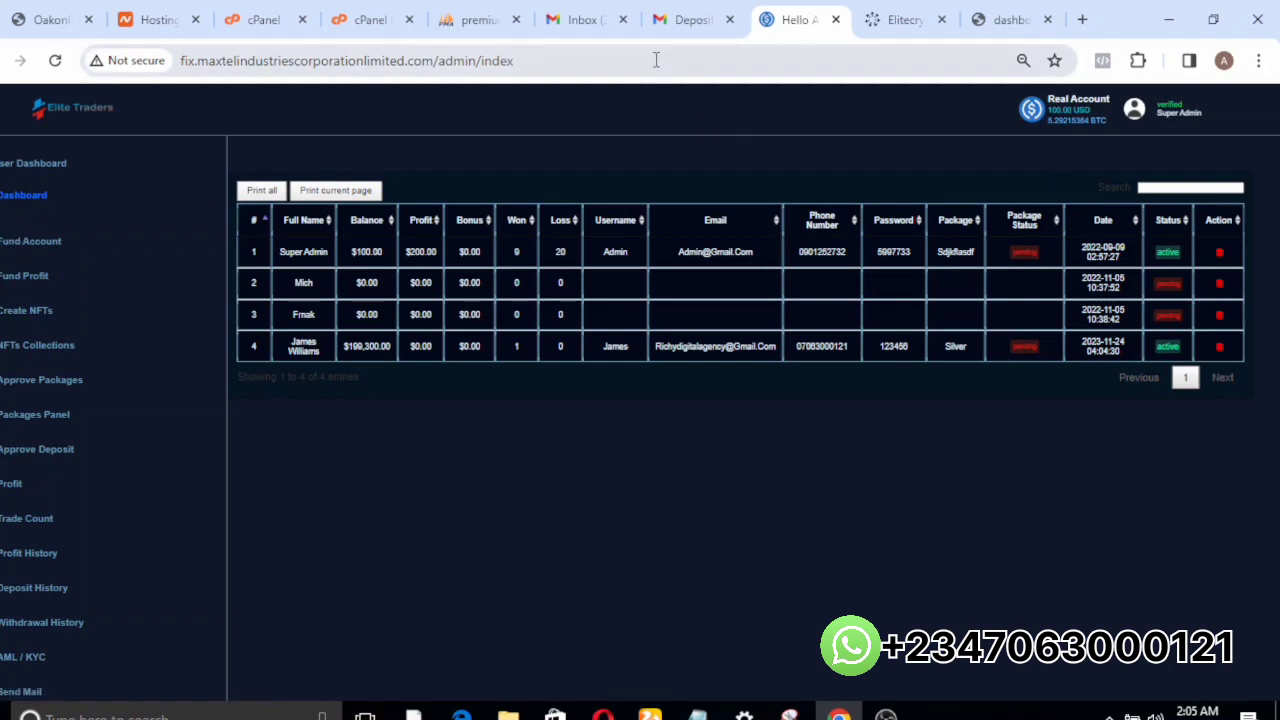
left_click(905, 19)
Back on the homepage, scroll to the top and choose Get Started to reach the account area
scroll(1058, 421, "down", 8)
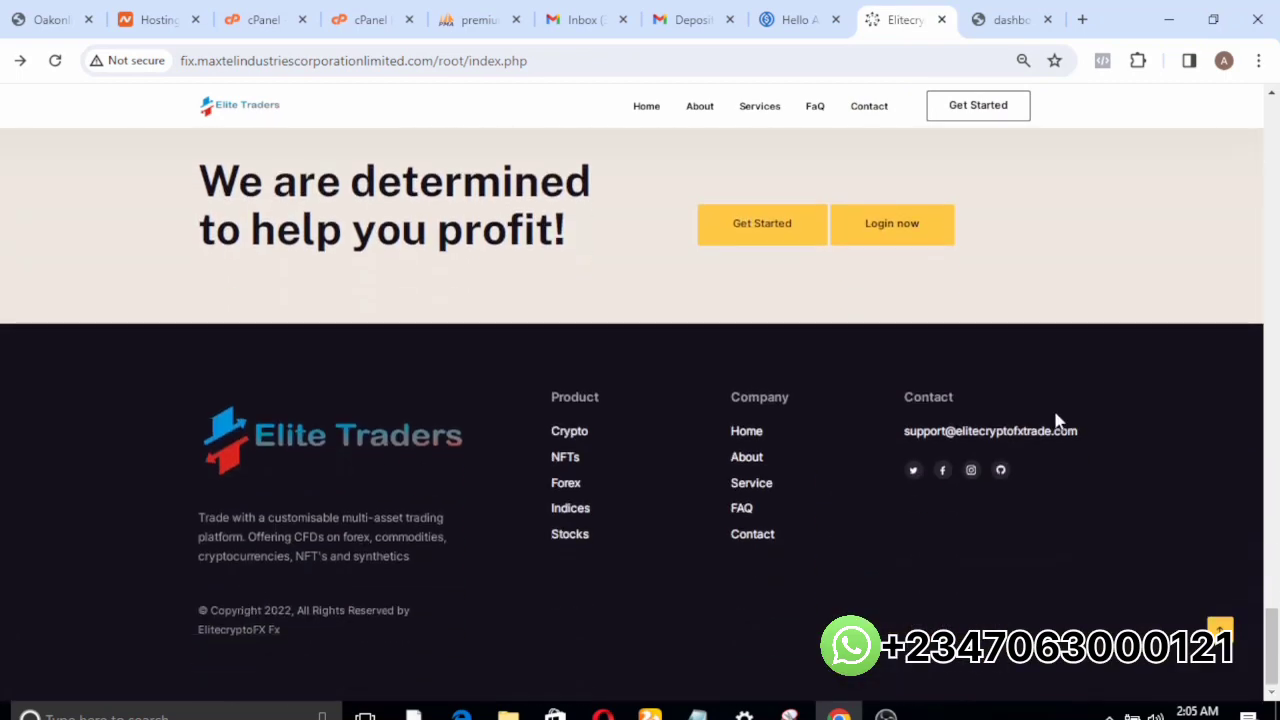
scroll(1058, 421, "up", 10)
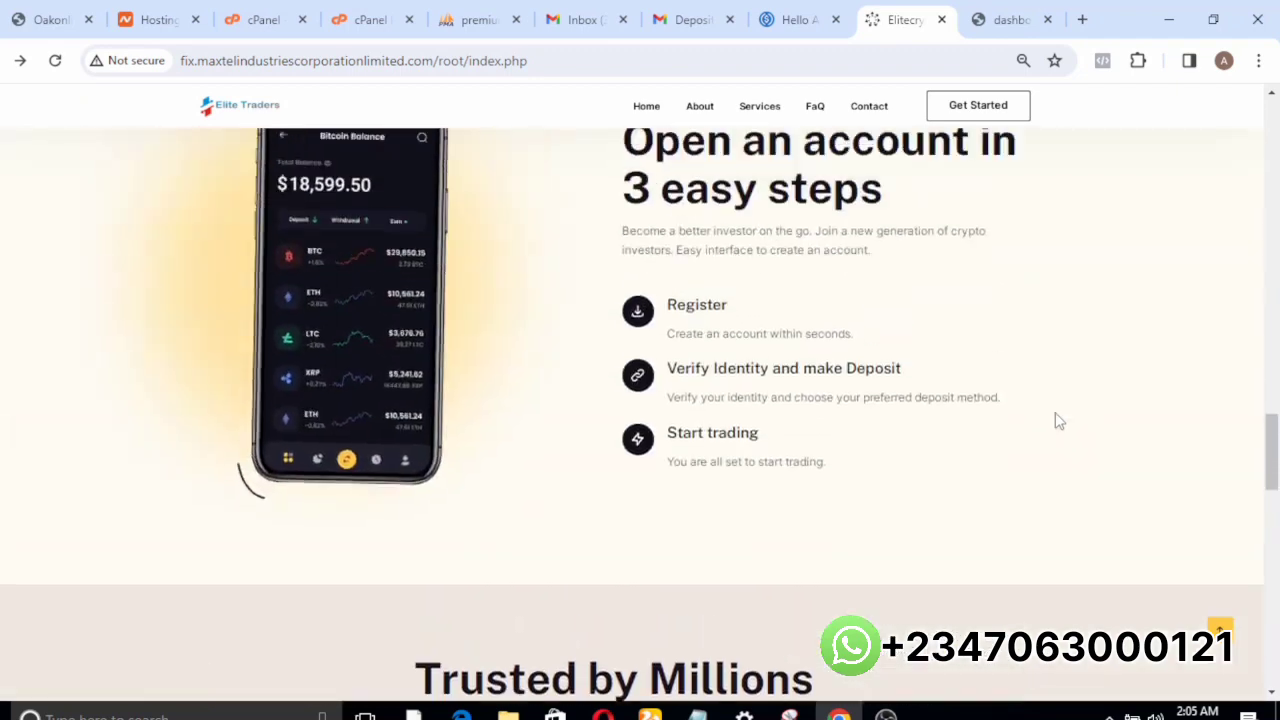
scroll(1058, 421, "up", 12)
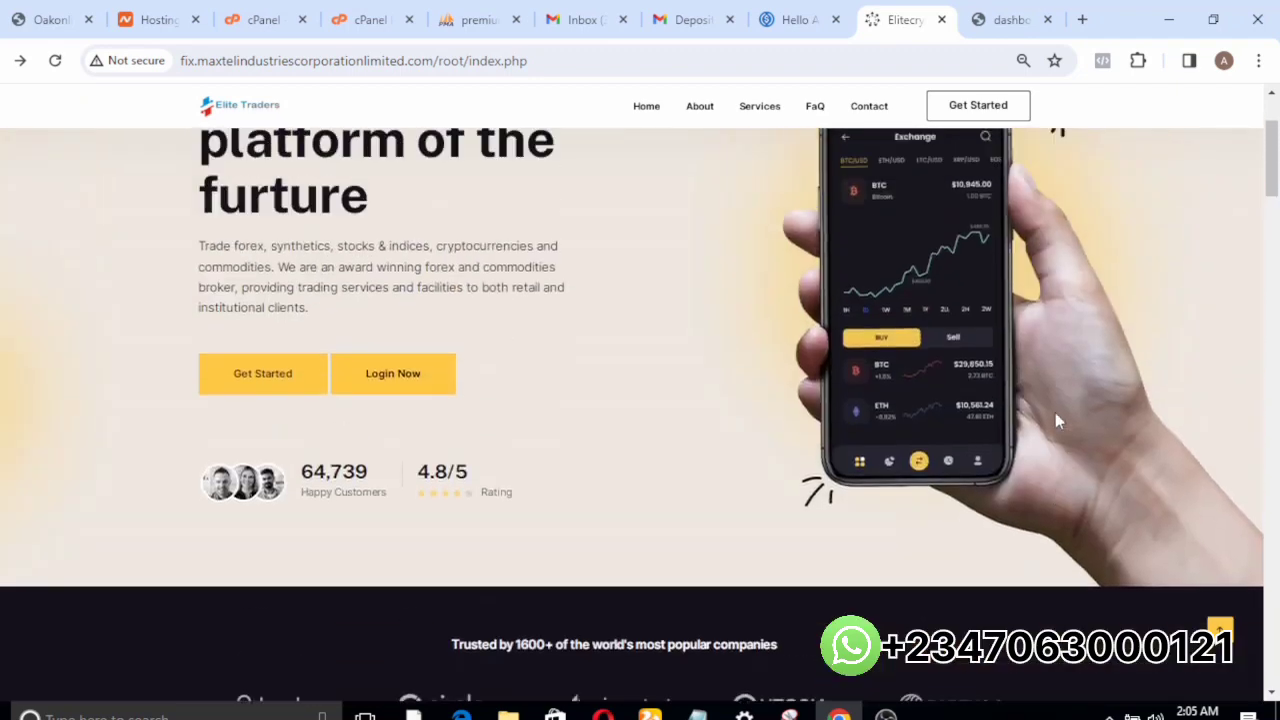
scroll(1055, 412, "up", 2)
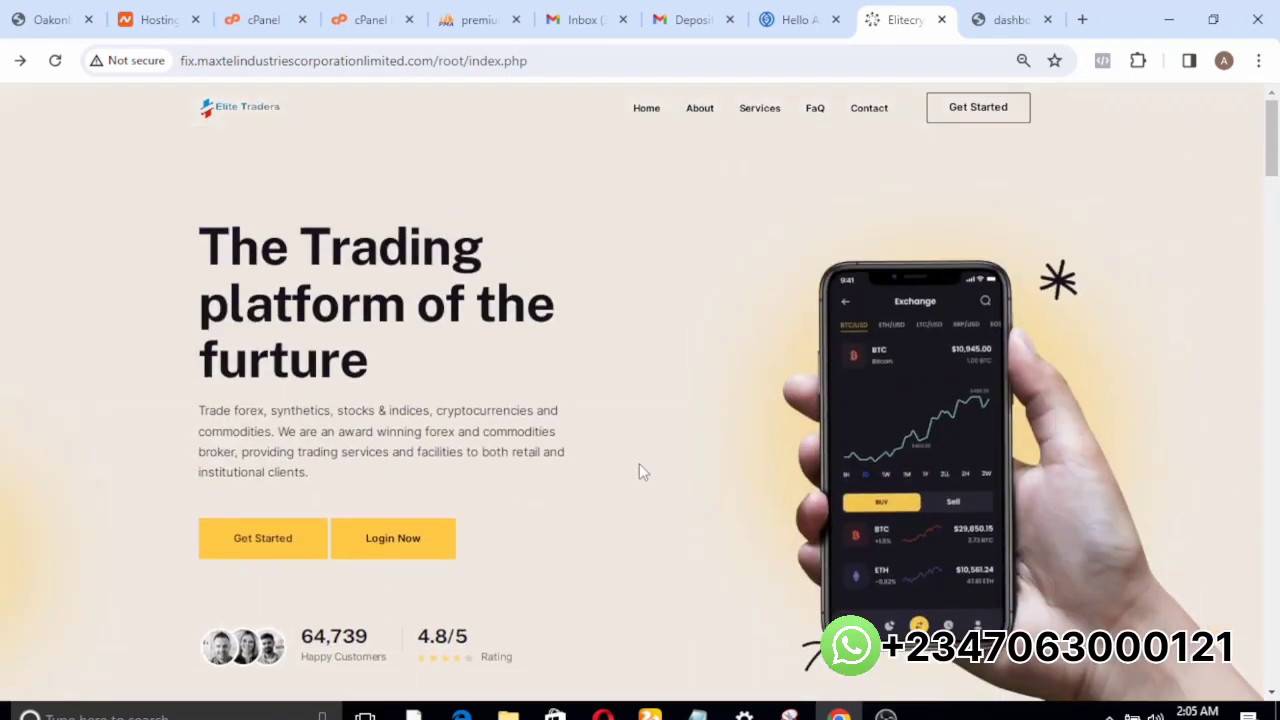
left_click(279, 555)
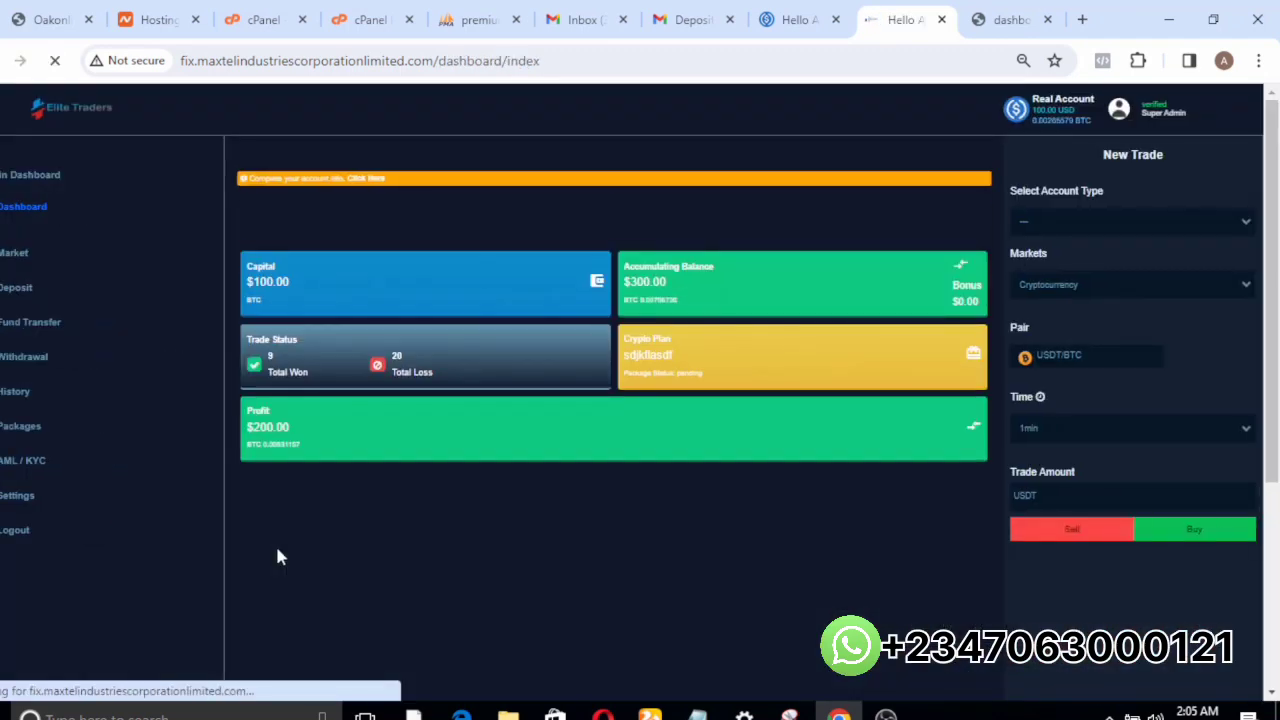
Log out of the dashboard, check the admin user list again, and return to the homepage
left_click(18, 531)
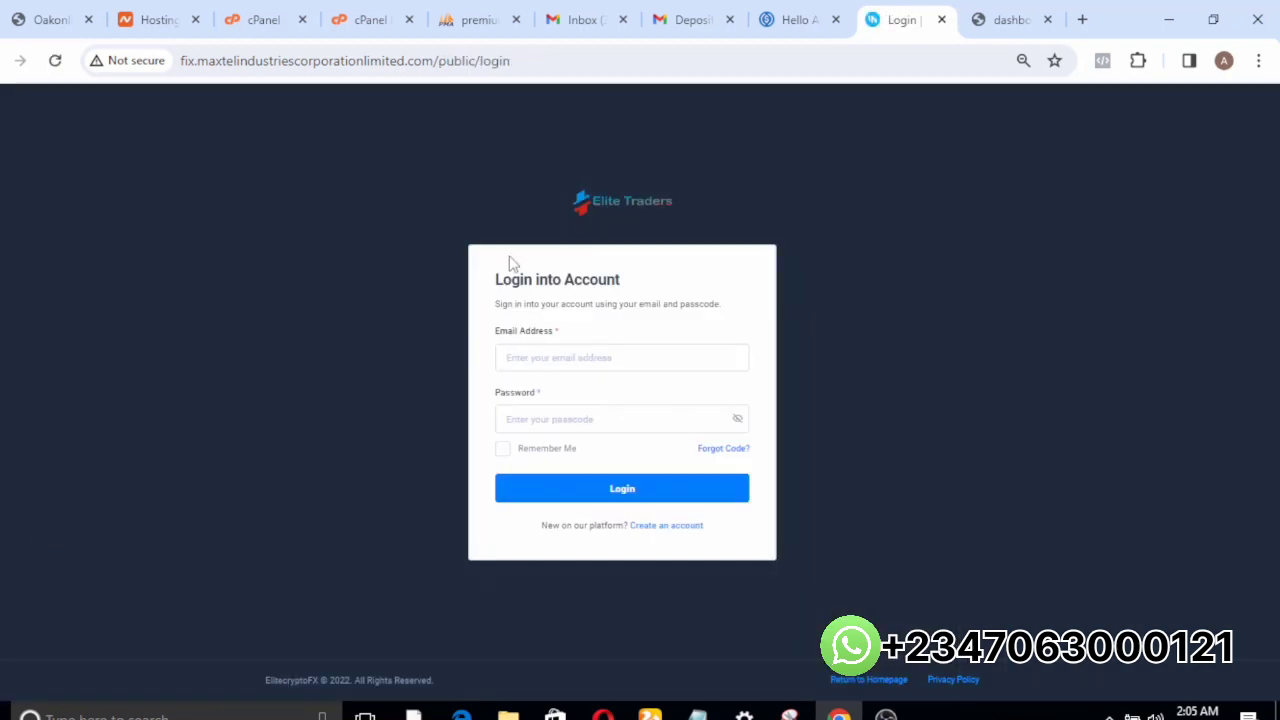
left_click(806, 12)
left_click(903, 16)
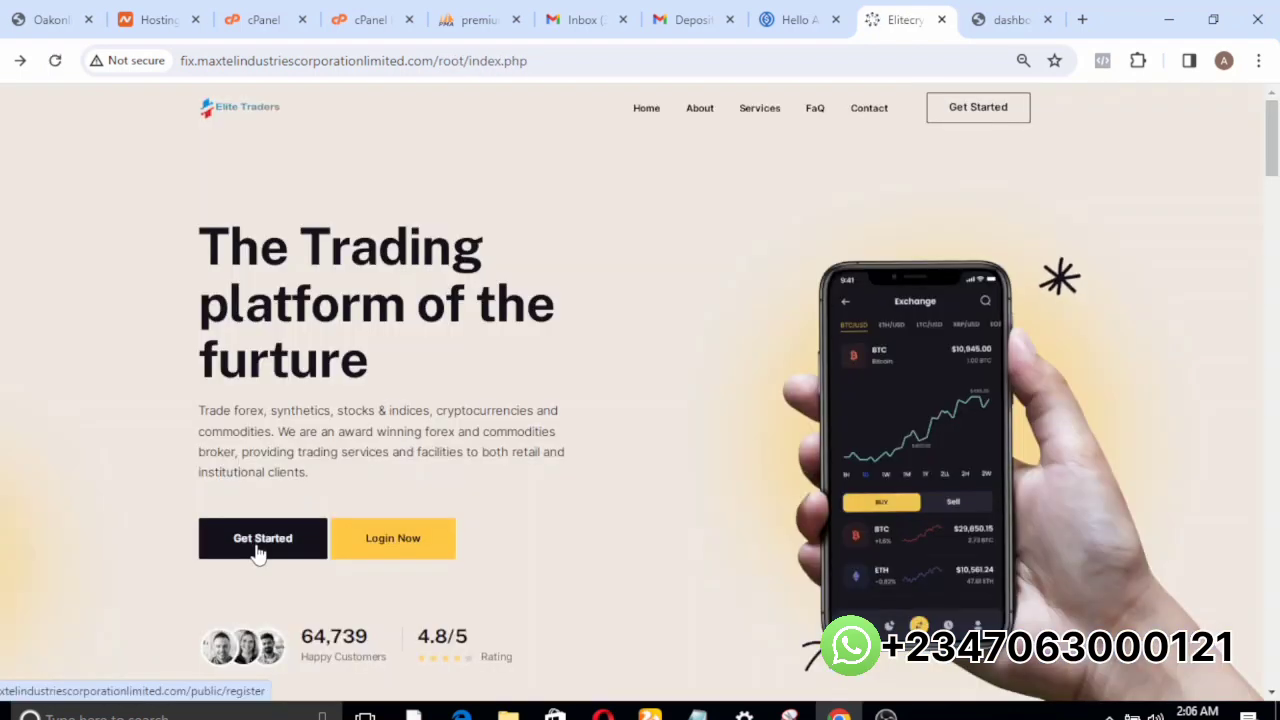
Open the Create an Account form, review its Silver to Elite account types without choosing one, and go to Sign in
left_click(248, 537)
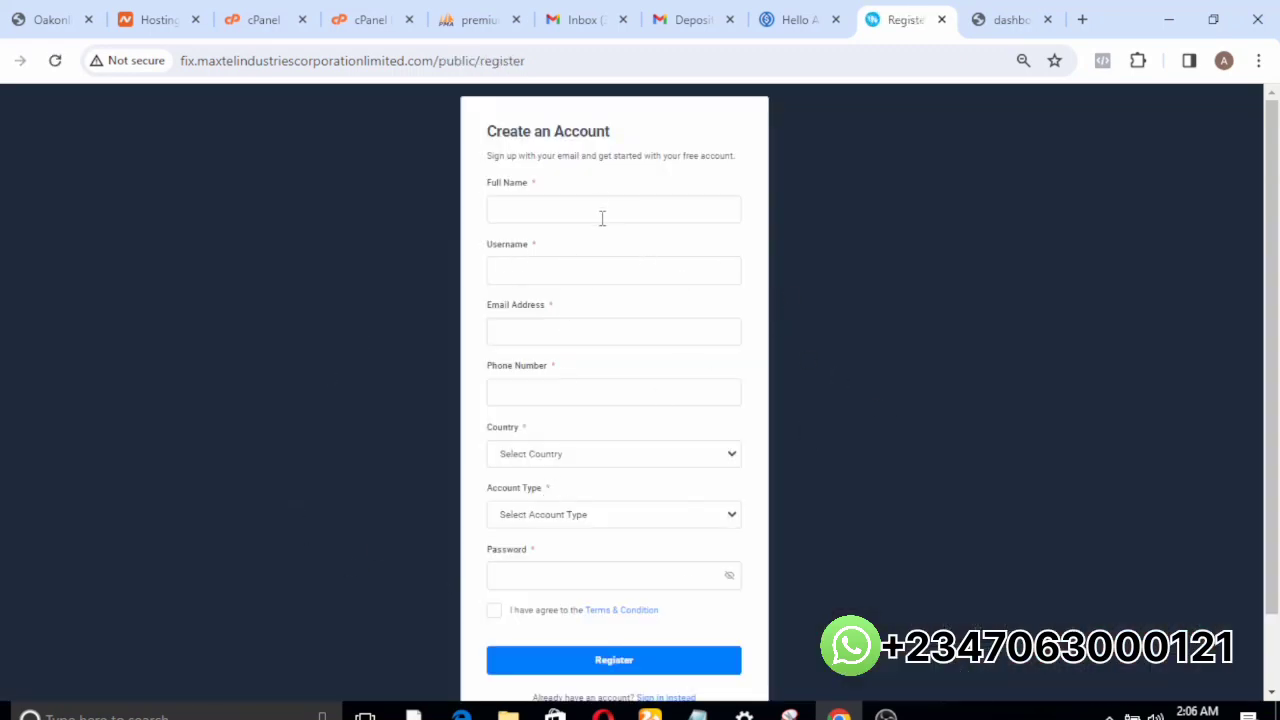
scroll(548, 253, "down", 2)
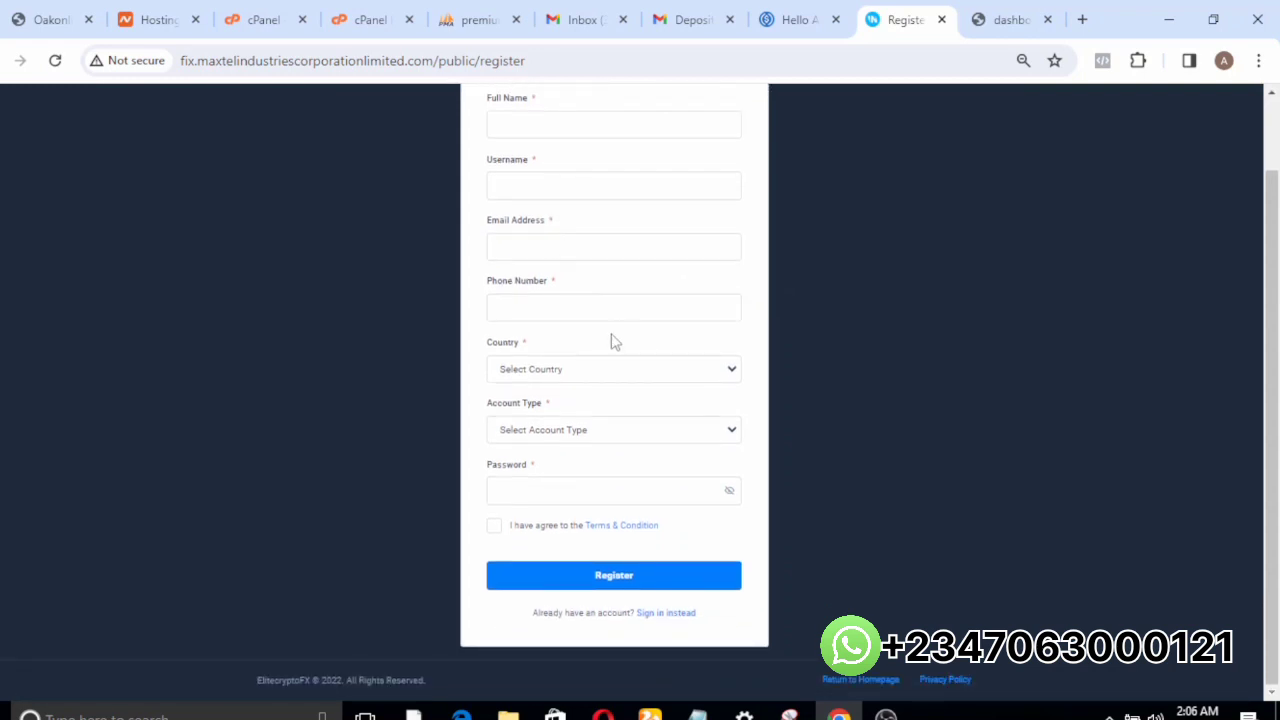
left_click(577, 429)
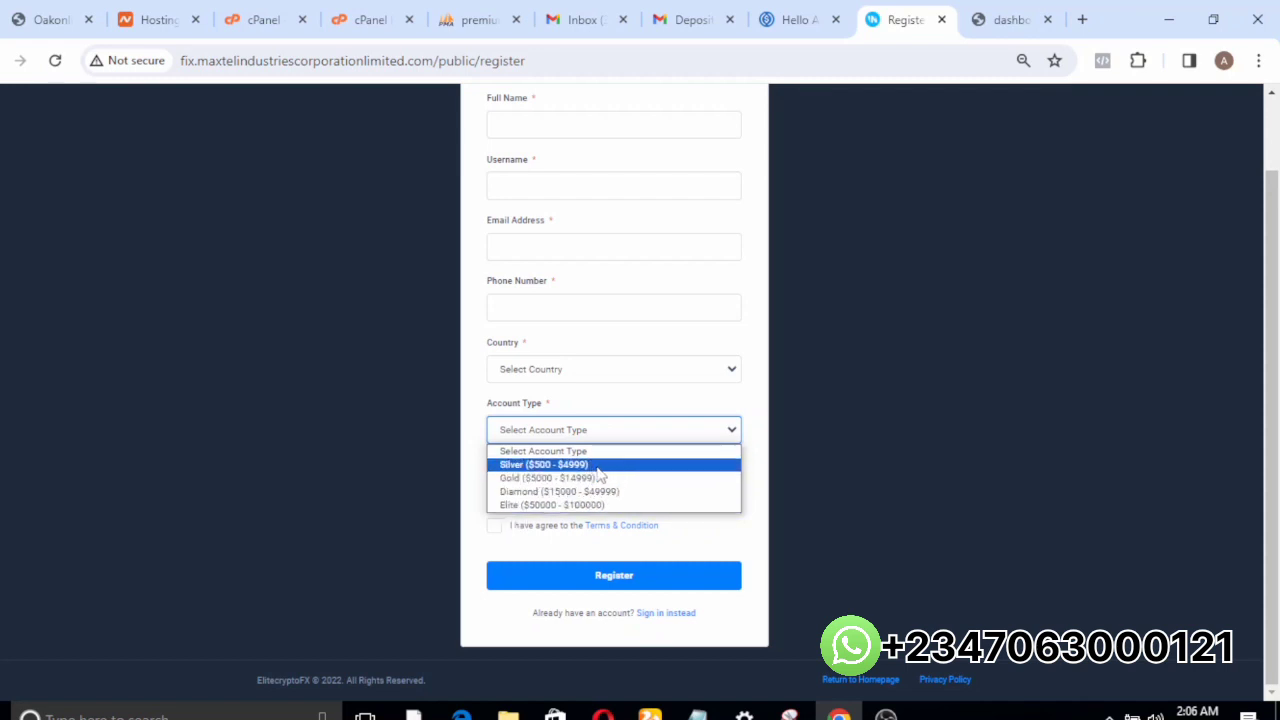
left_click(537, 550)
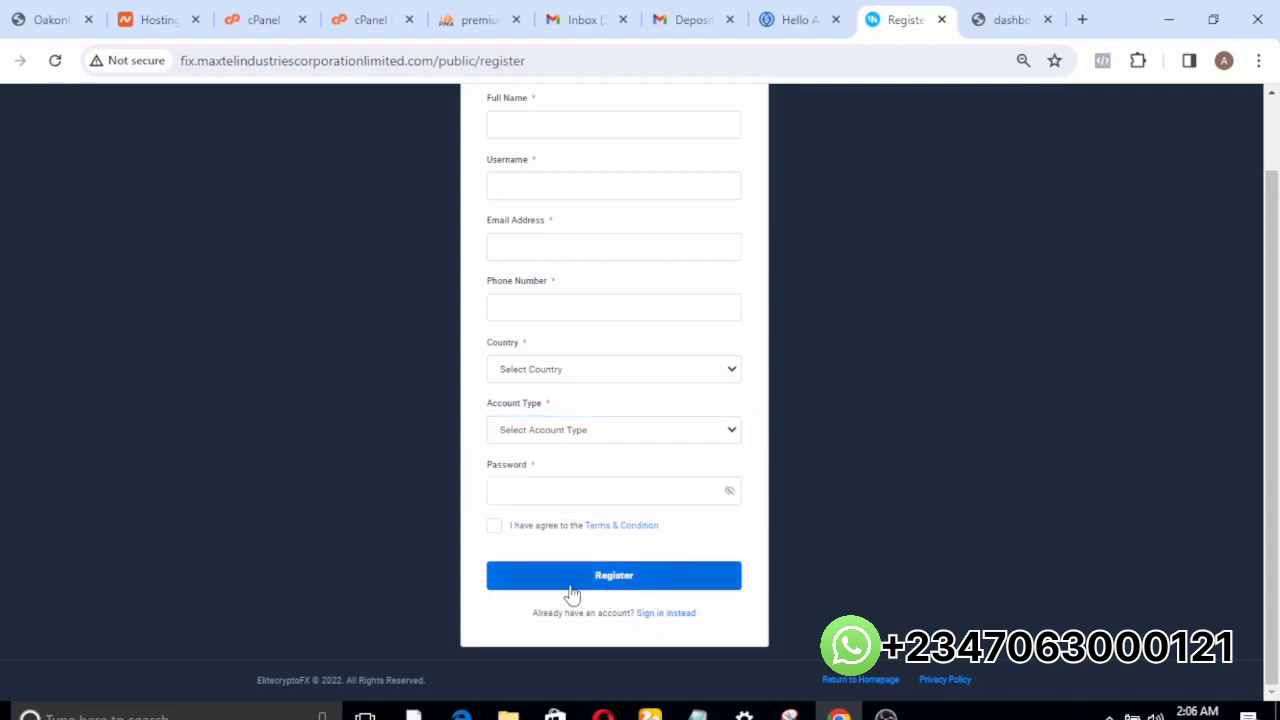
left_click(664, 614)
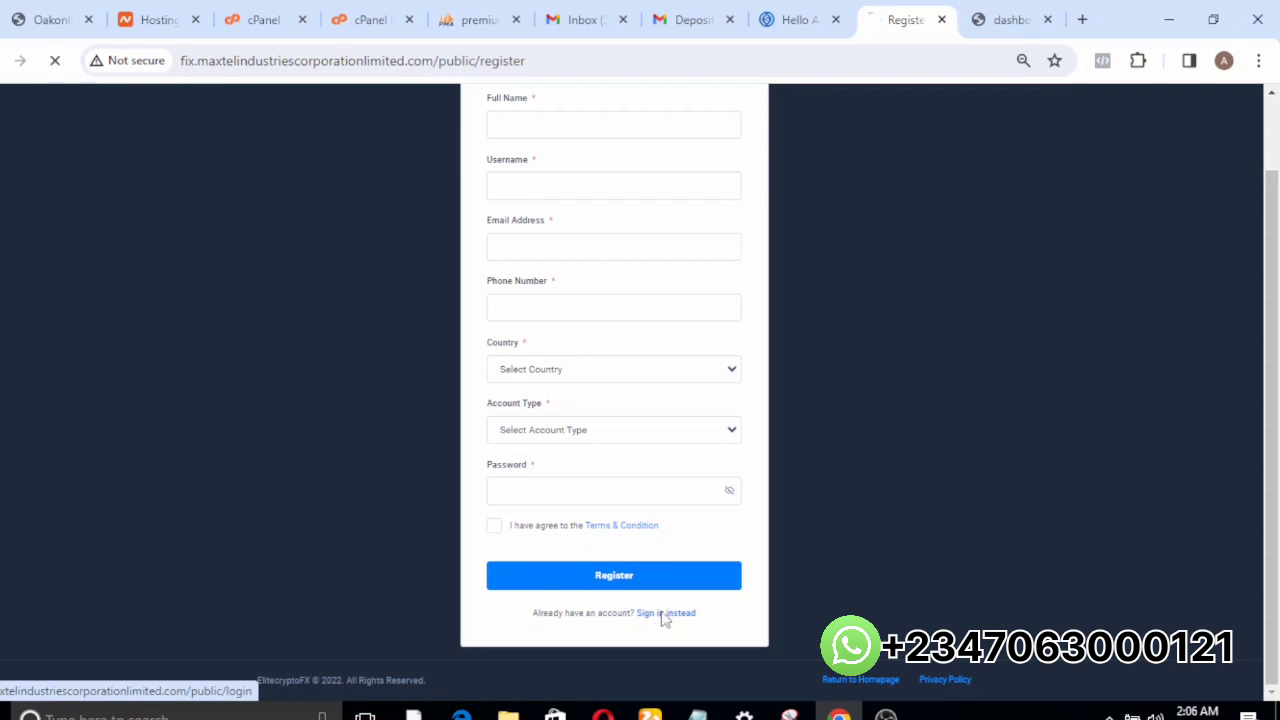
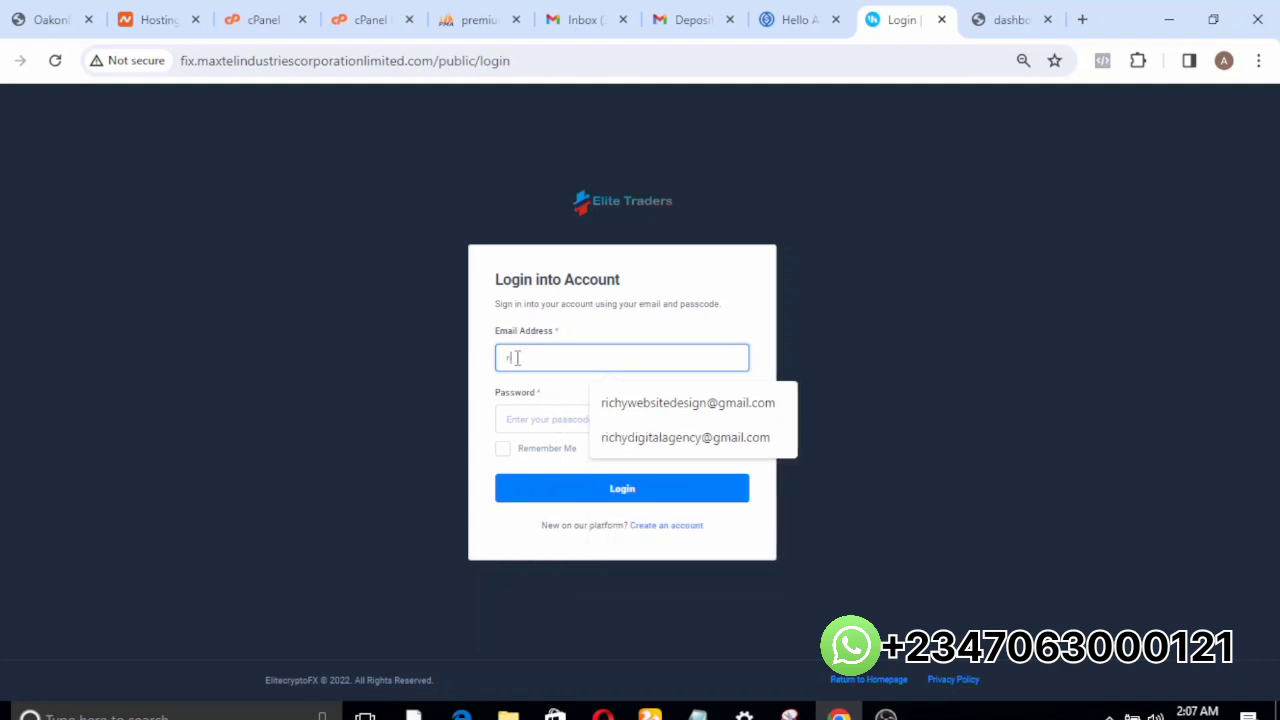
Fill the login form's Email Address with the second saved address from browser autofill
left_click(648, 437)
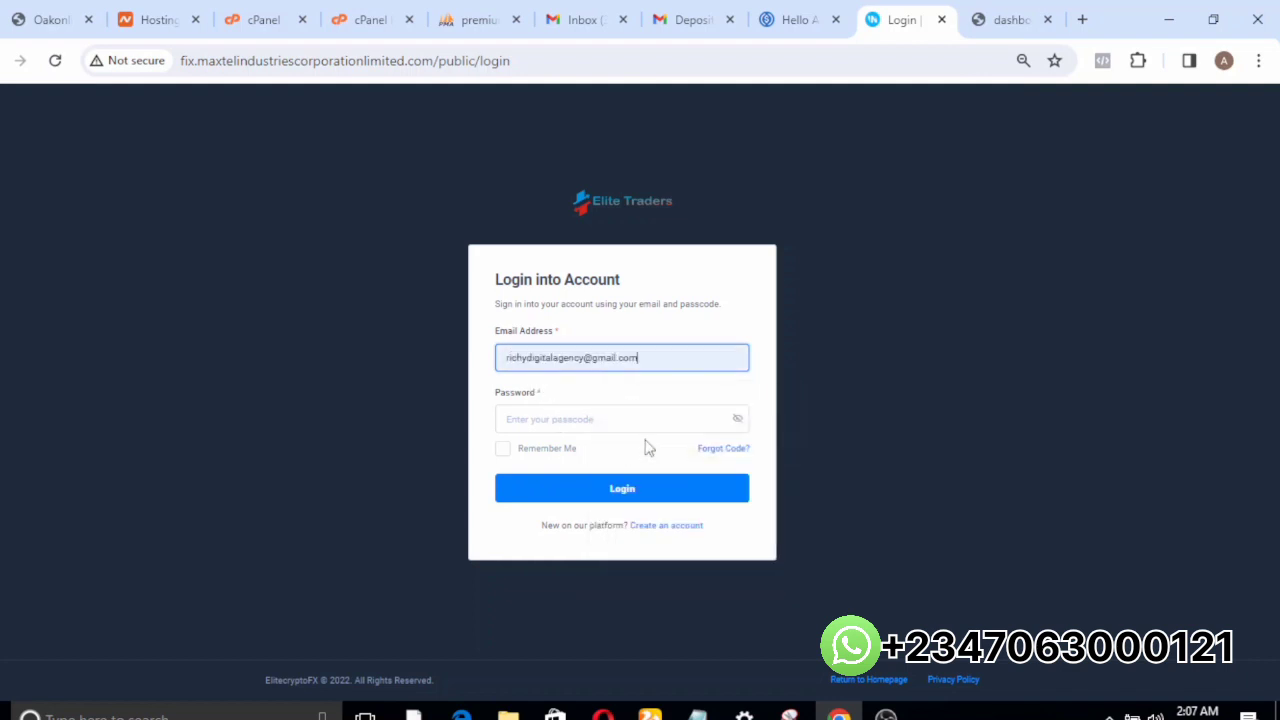
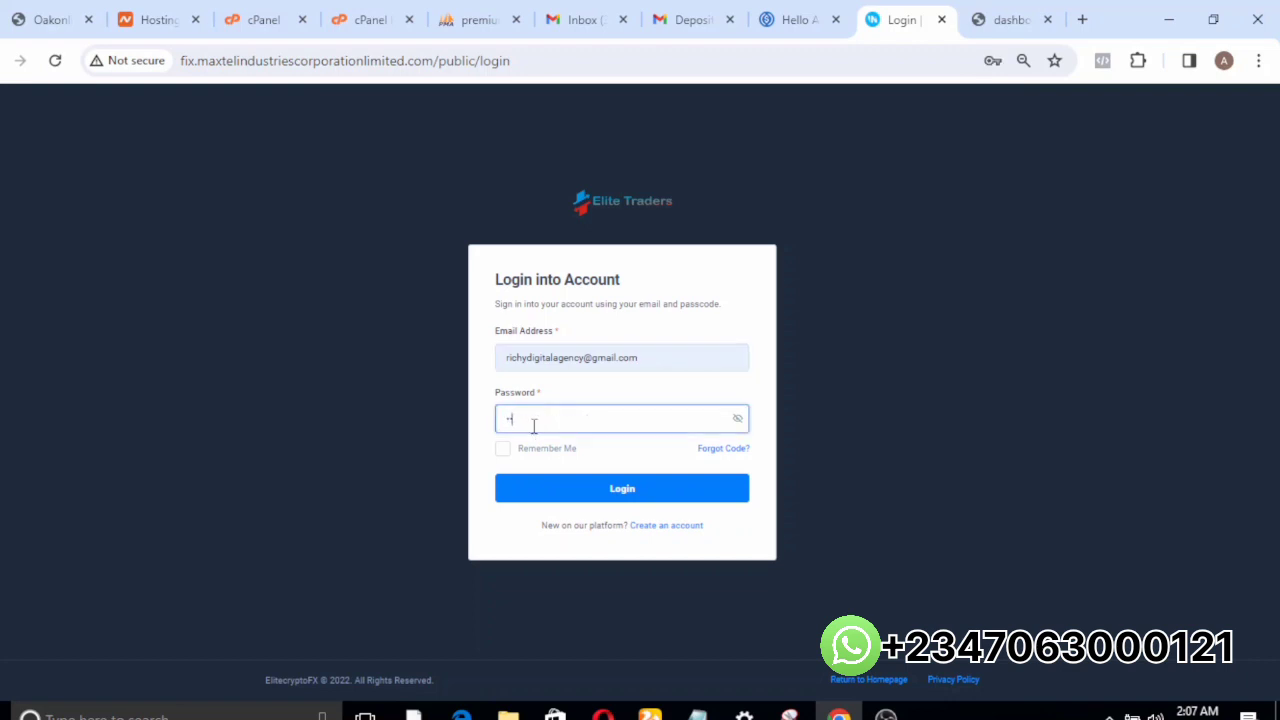
Log in to reach the dashboard showing $199,300.00 capital and the Silver plan
left_click(558, 487)
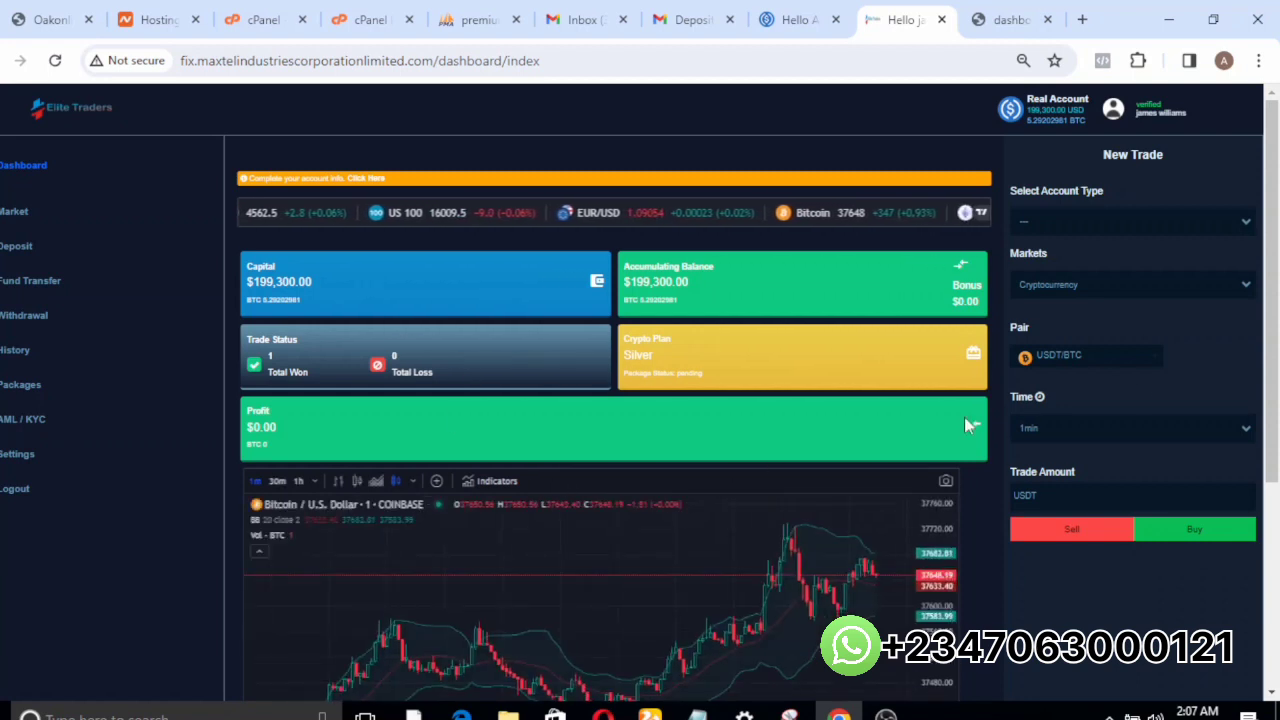
left_click_drag(1267, 340, 1270, 366)
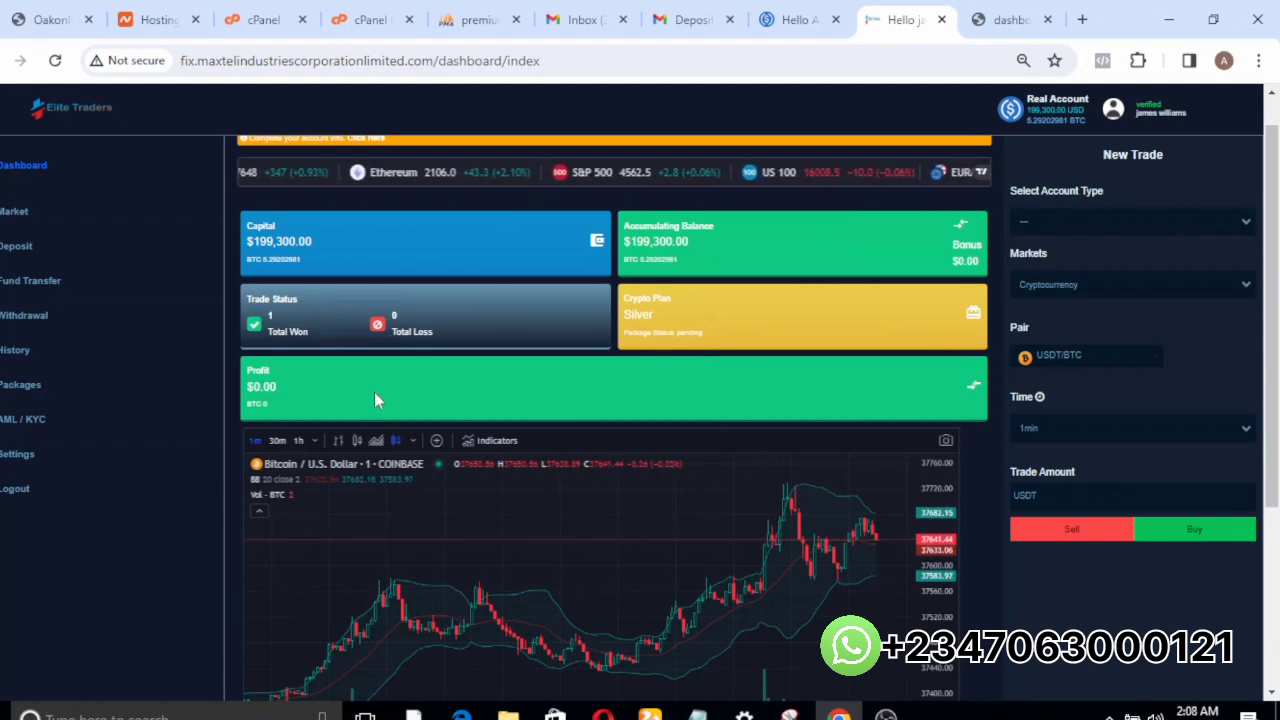
scroll(927, 603, "down", 1)
scroll(927, 603, "down", 4)
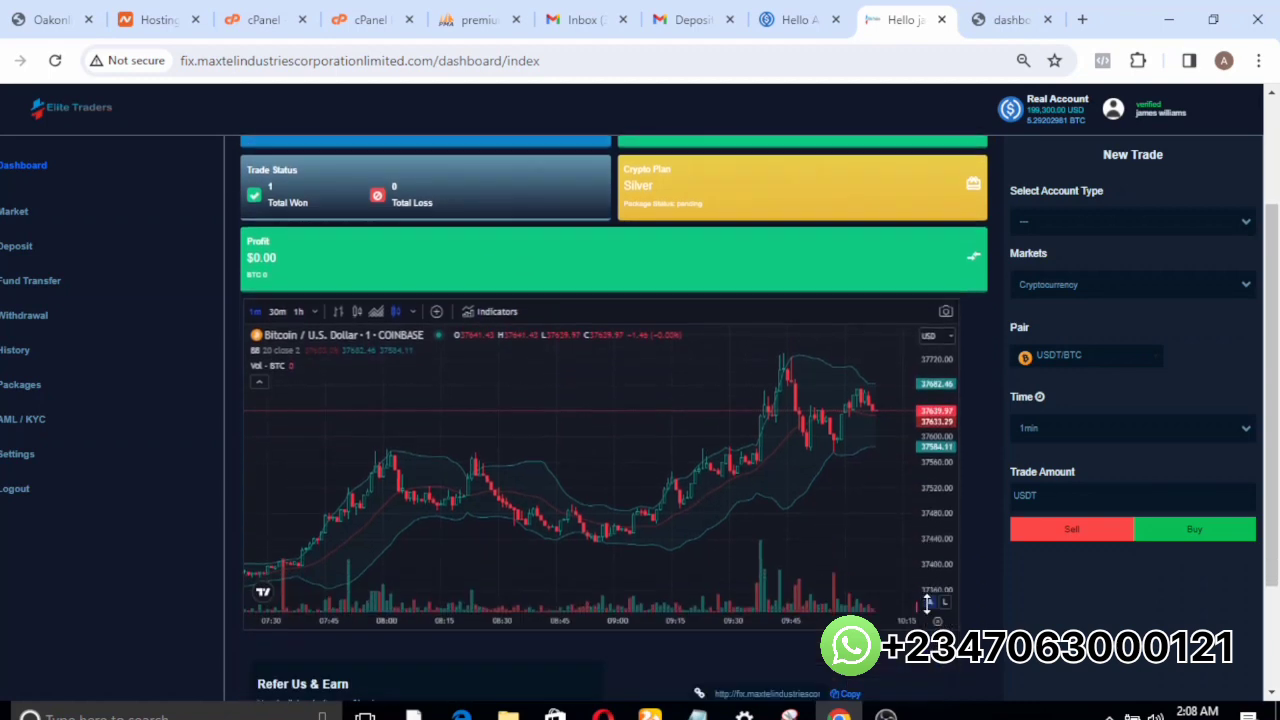
scroll(927, 603, "up", 1)
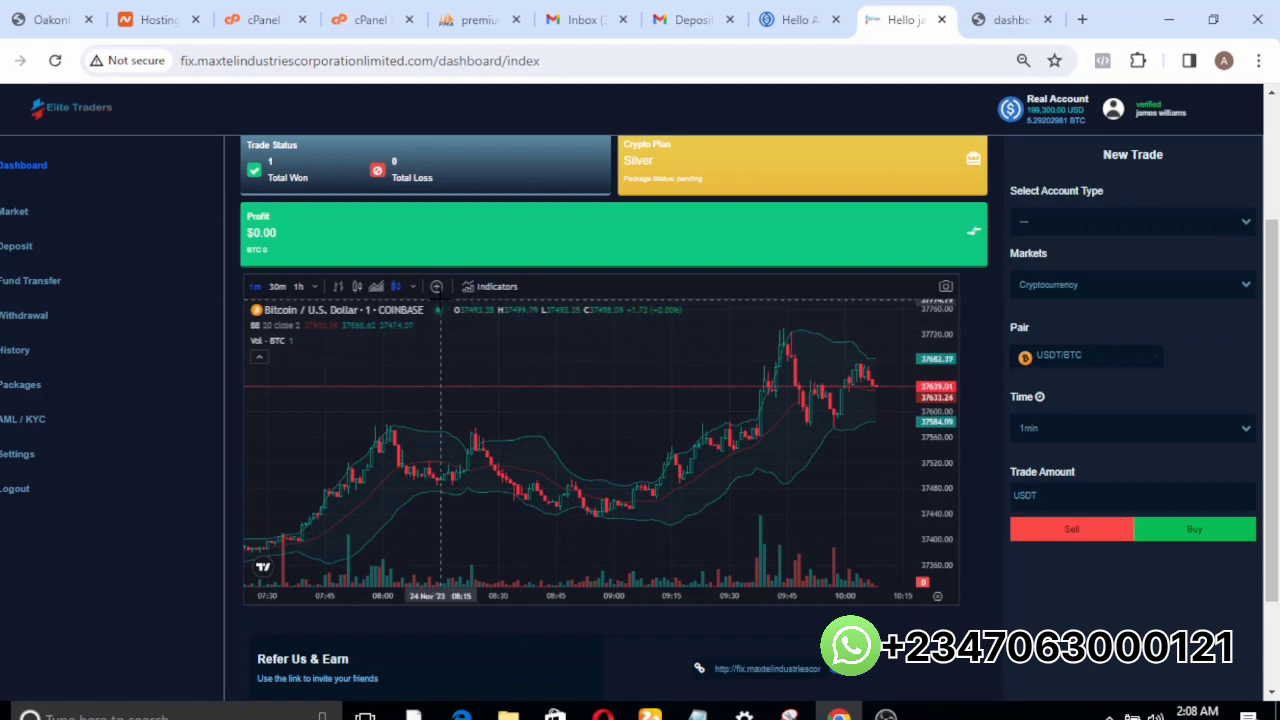
scroll(714, 384, "down", 1)
scroll(714, 384, "down", 2)
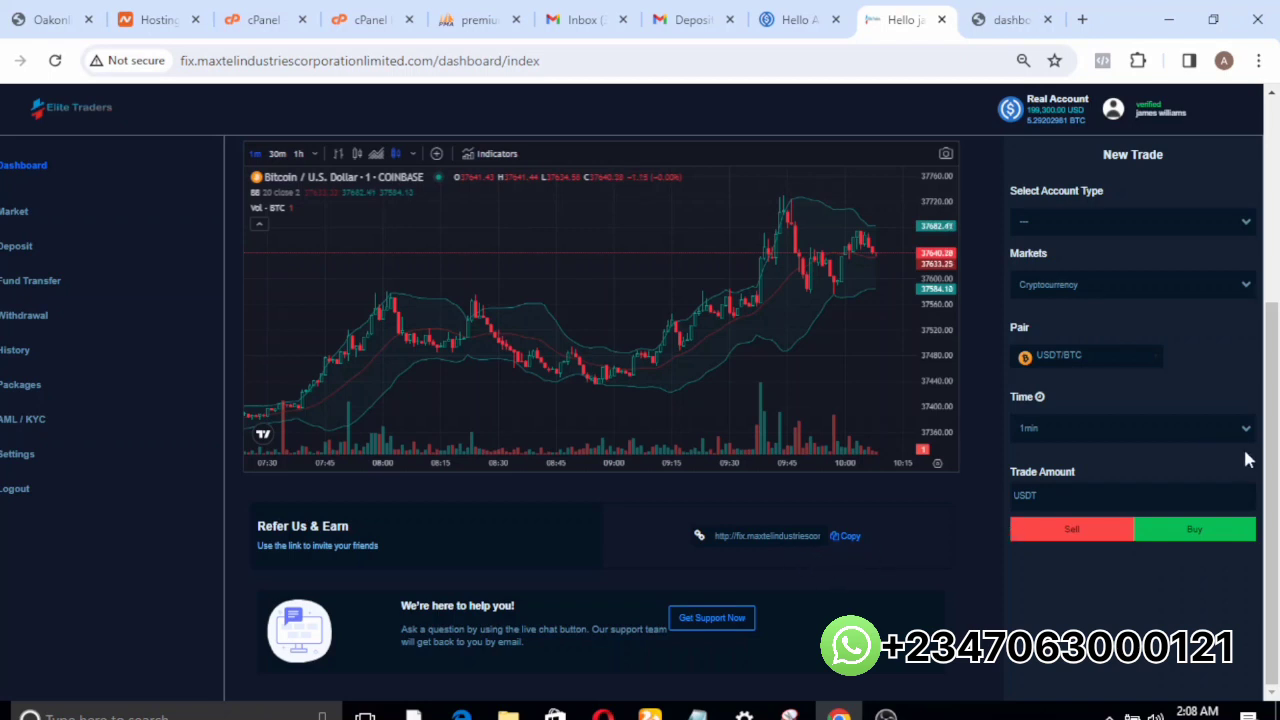
left_click_drag(1265, 468, 1261, 342)
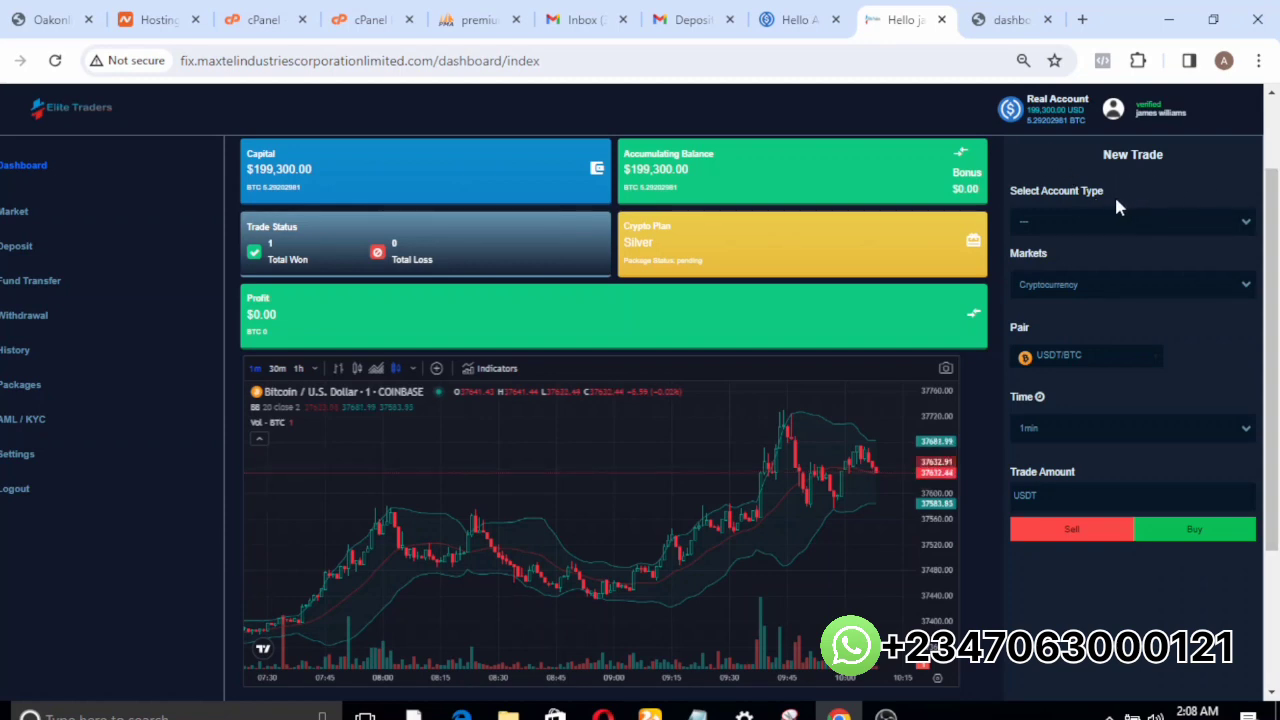
Set up a new trade on the Demo Account in the Stock market with the USDT/BTC pair
left_click(1131, 219)
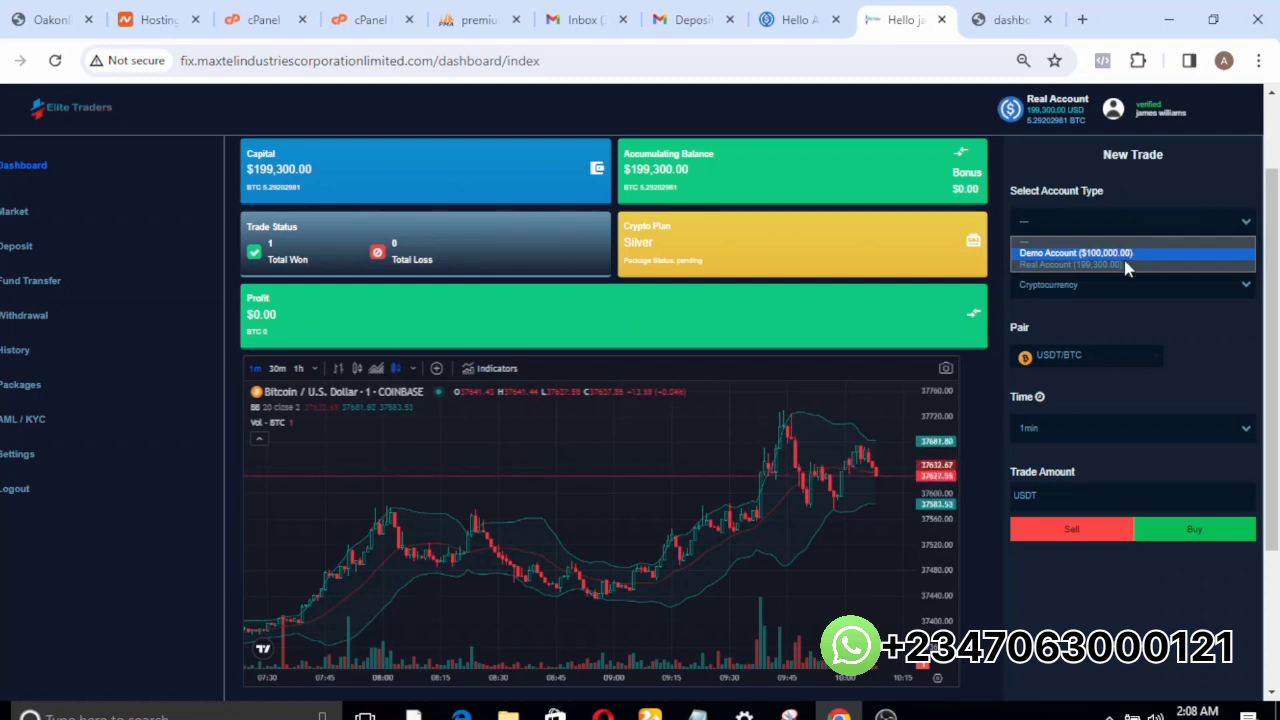
left_click(1122, 257)
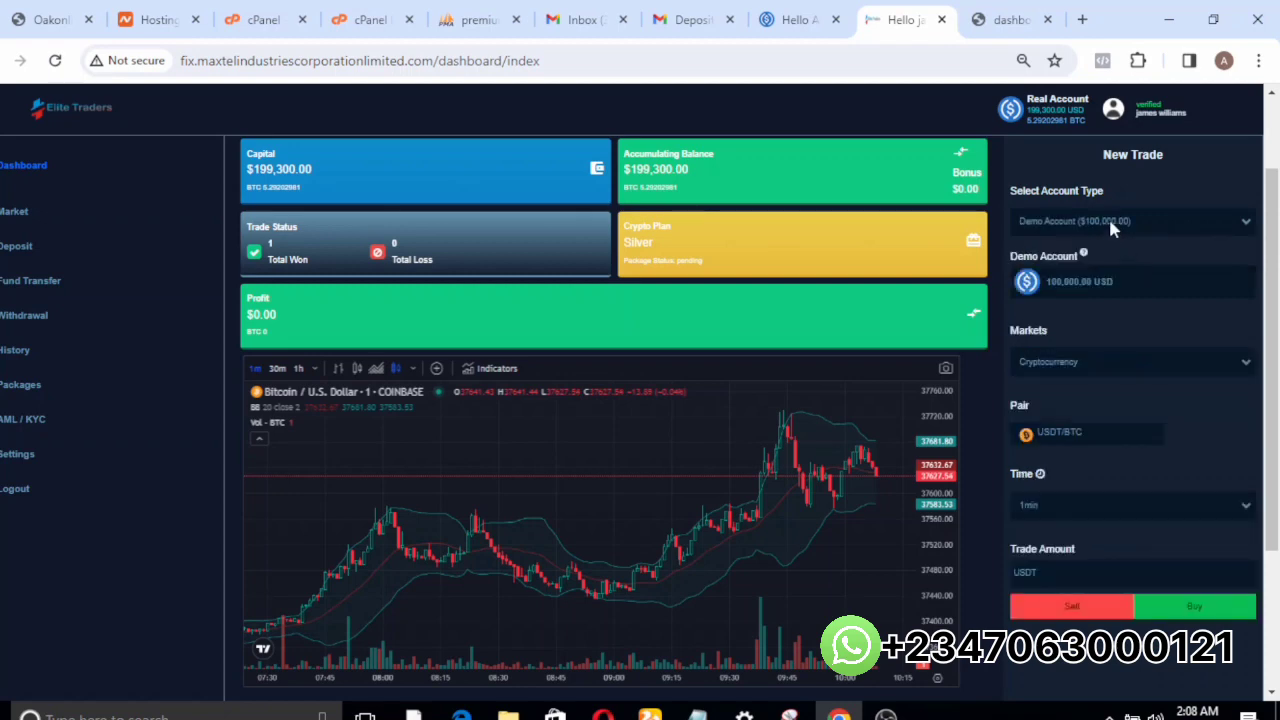
left_click(1107, 362)
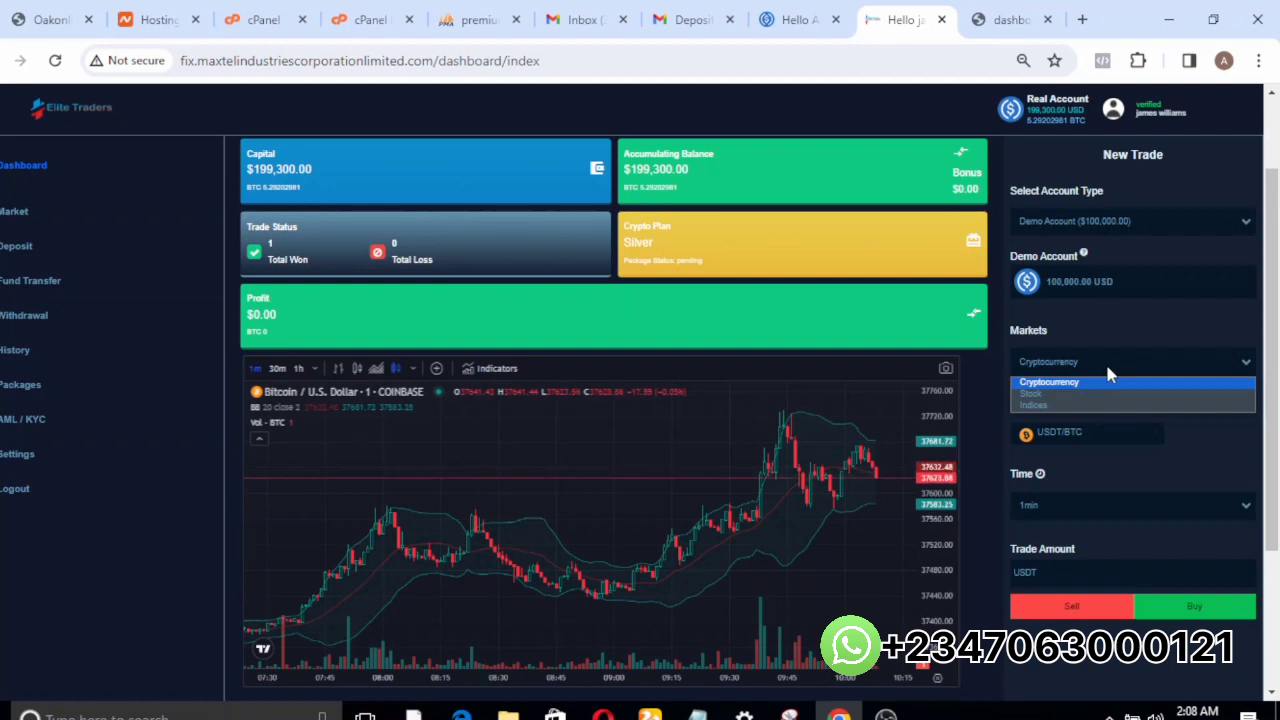
left_click(1047, 383)
left_click(1043, 366)
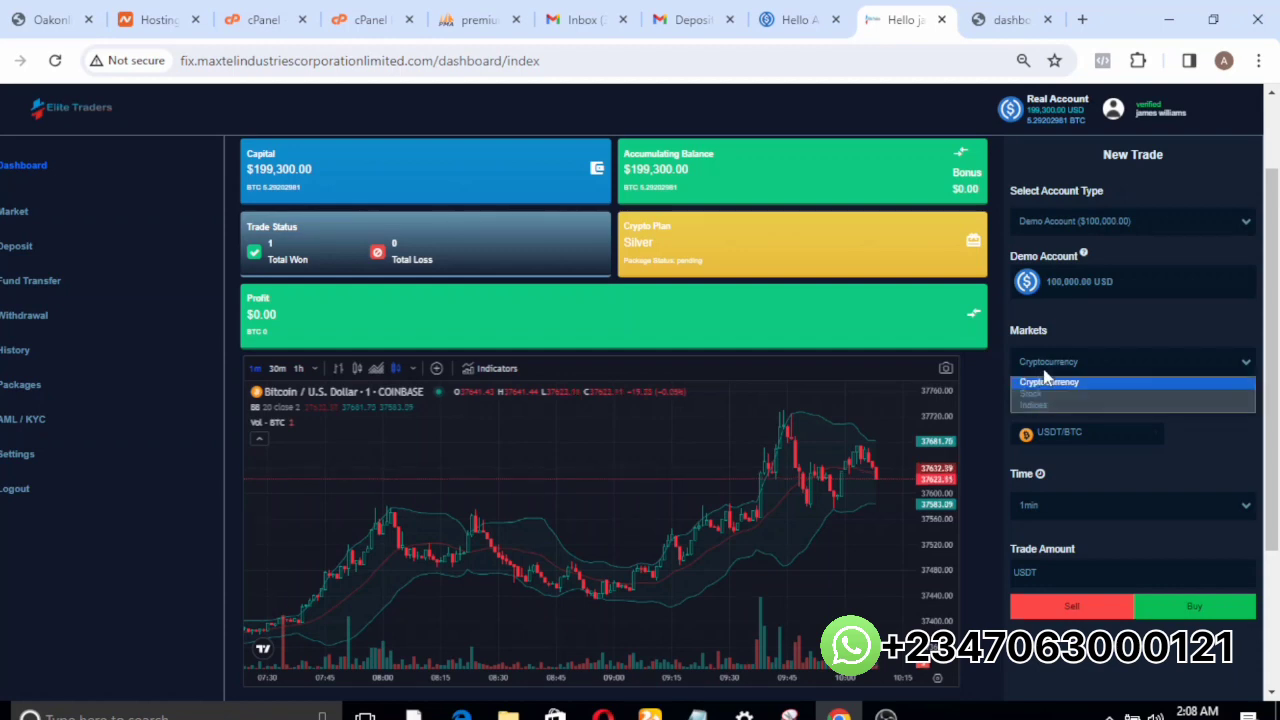
left_click(1040, 398)
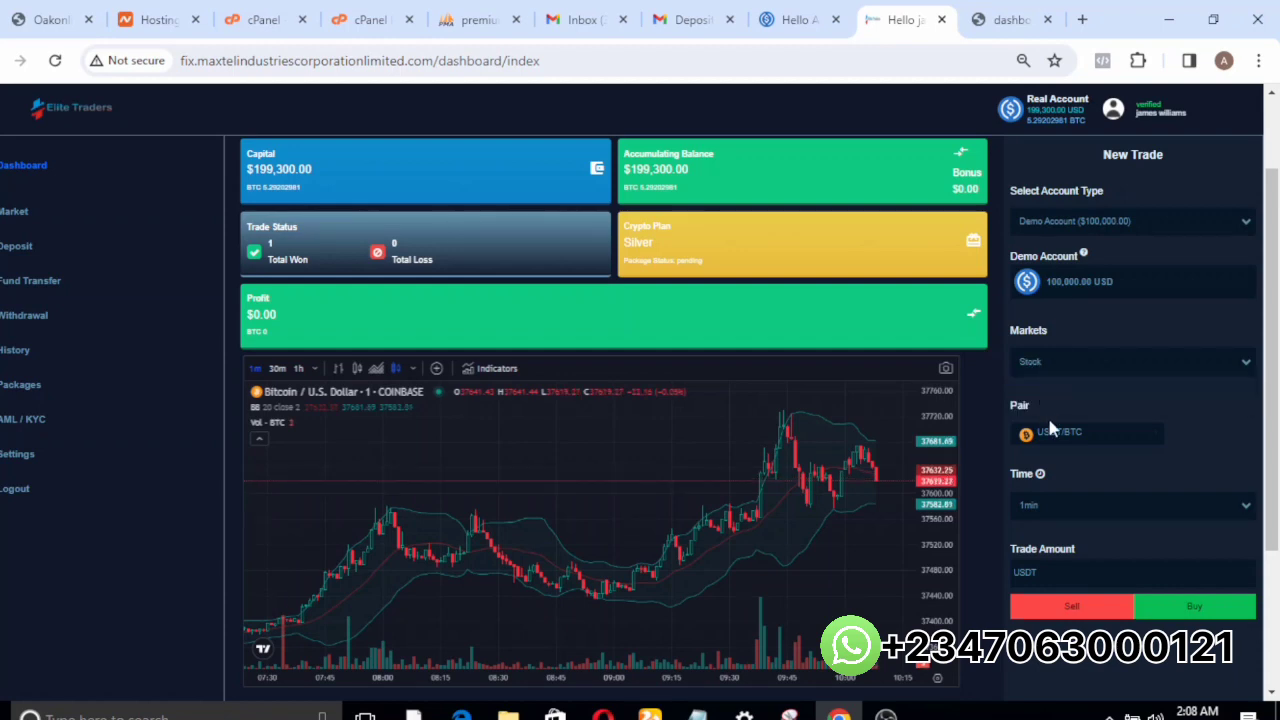
left_click(1070, 440)
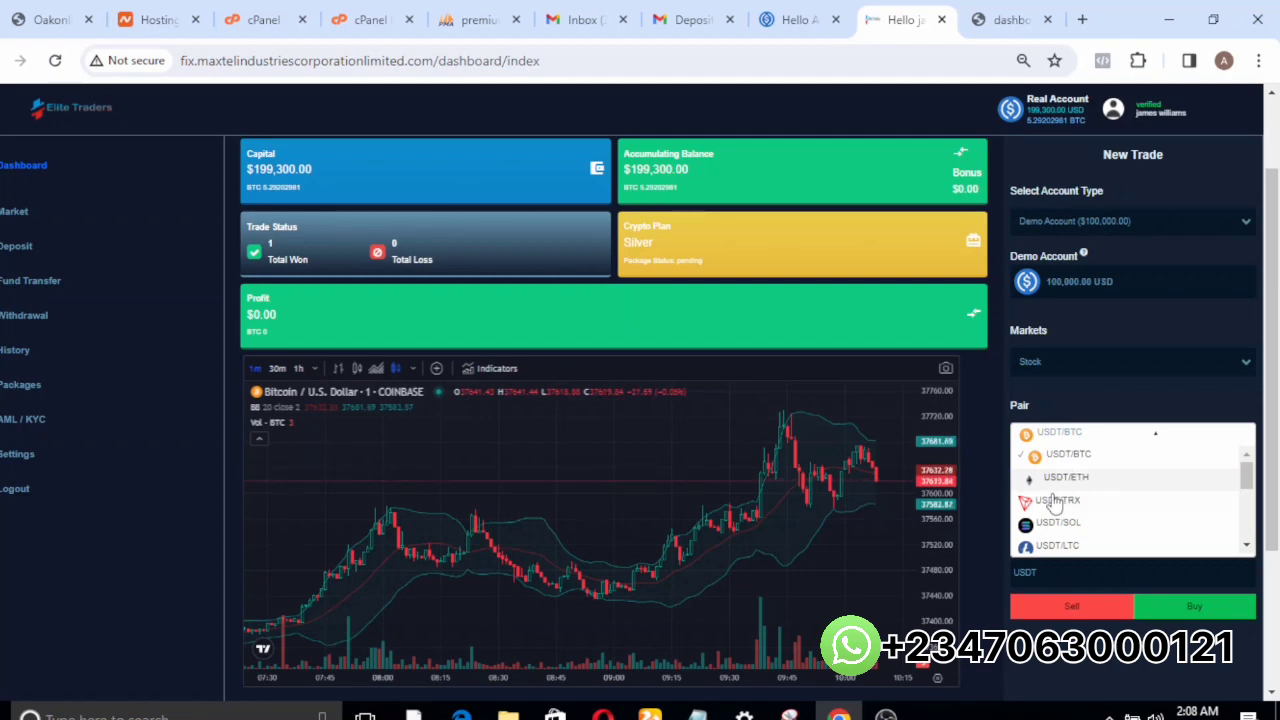
left_click(1036, 462)
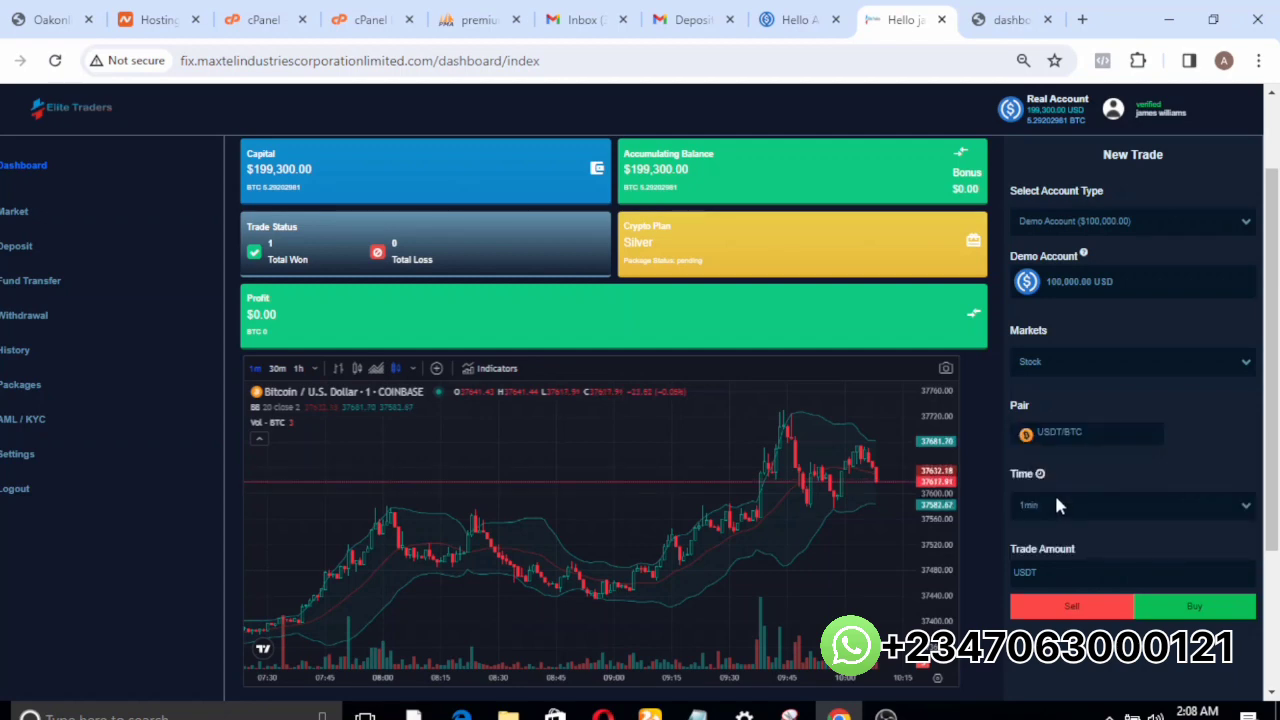
Place a 2-minute buy trade of 100 USDT
left_click(1057, 504)
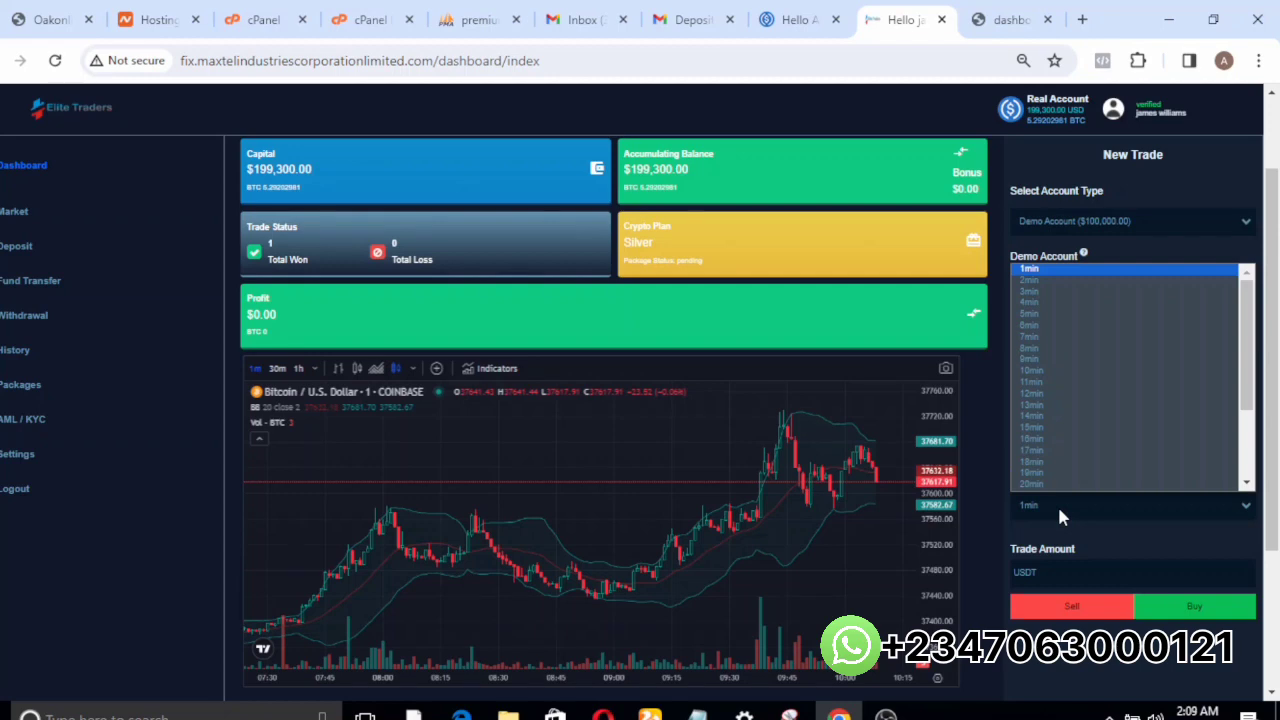
left_click(1017, 280)
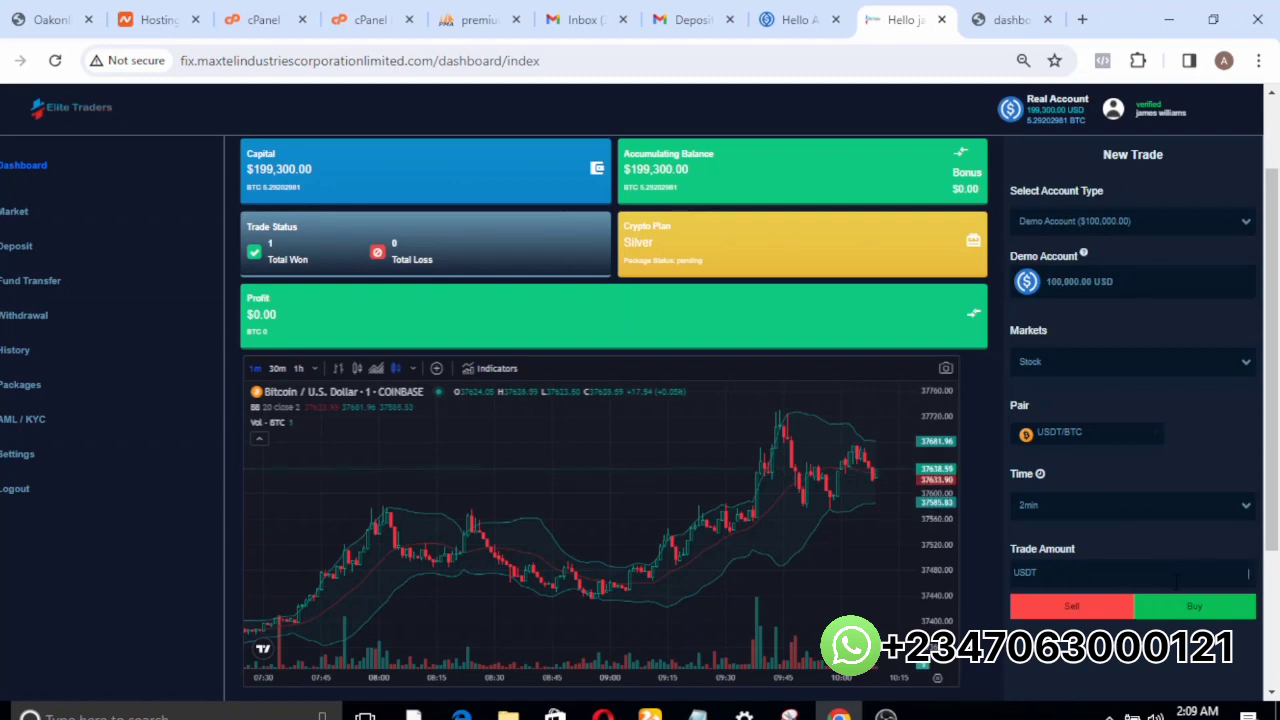
type("100")
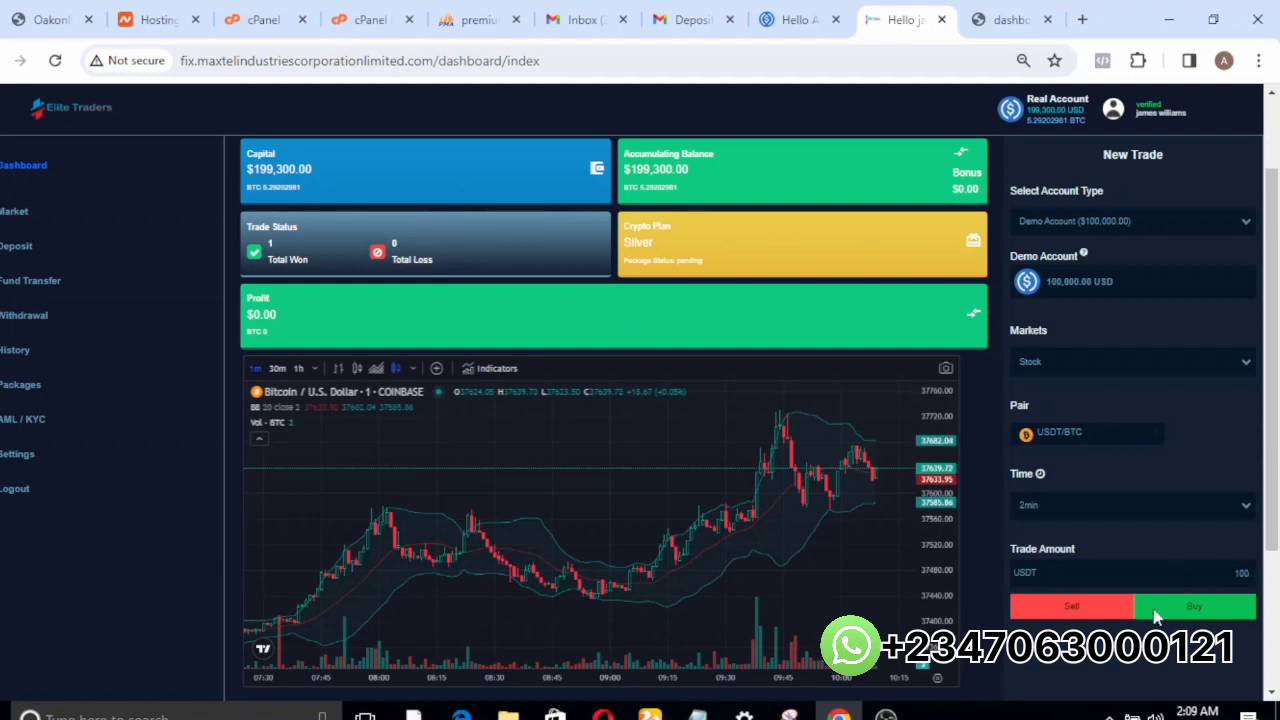
left_click(1163, 612)
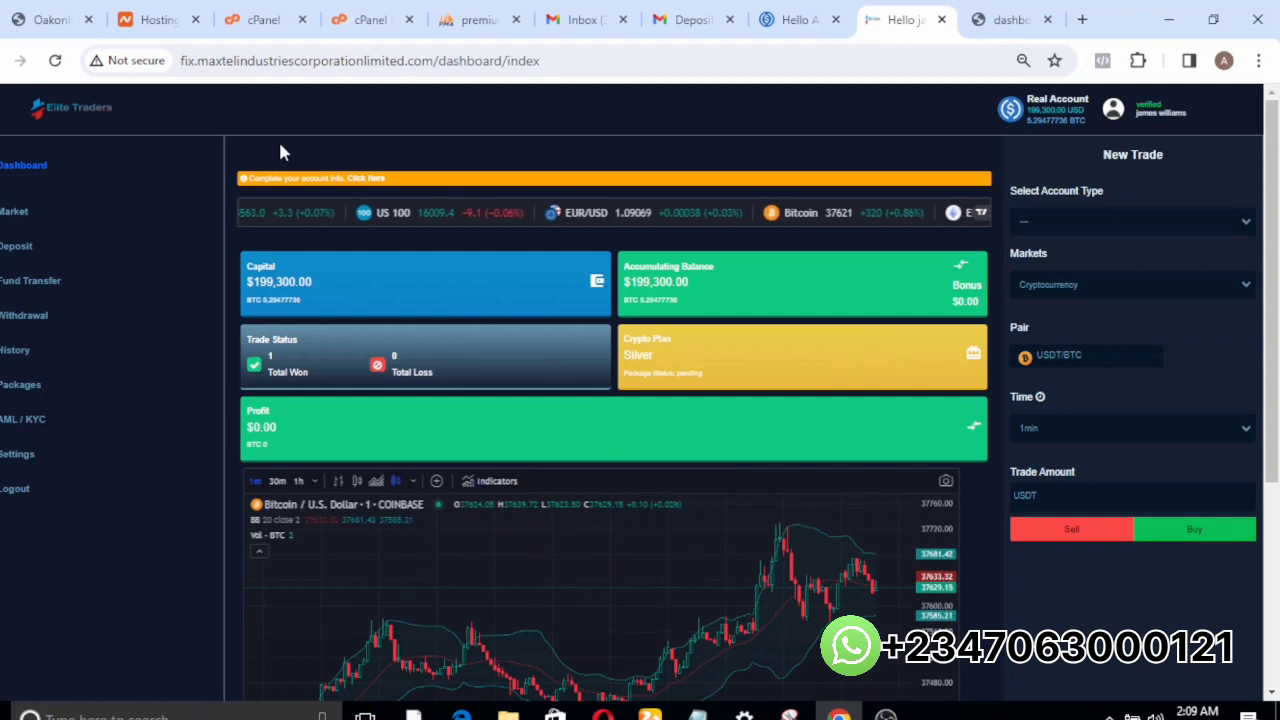
Review the Market Overview coin caps and forex cross-rates, zooming out and back in
left_click(17, 225)
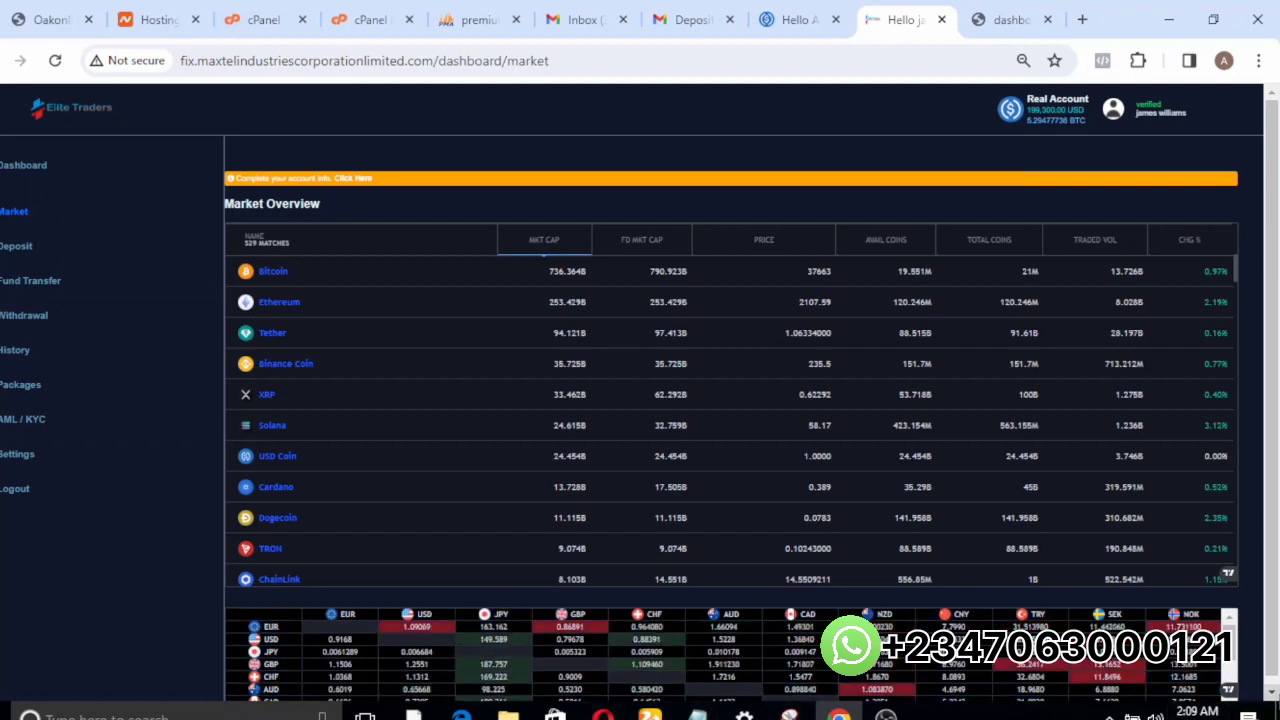
scroll(1233, 697, "down", 3)
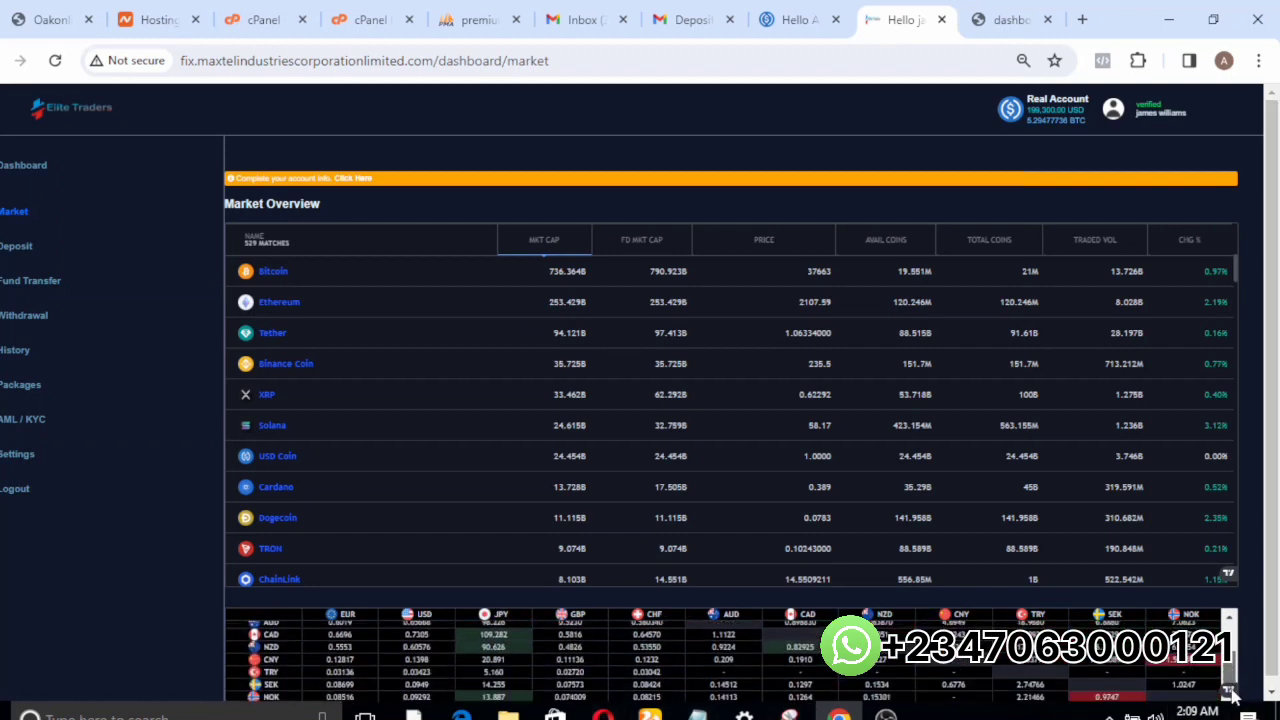
scroll(1235, 618, "up", 3)
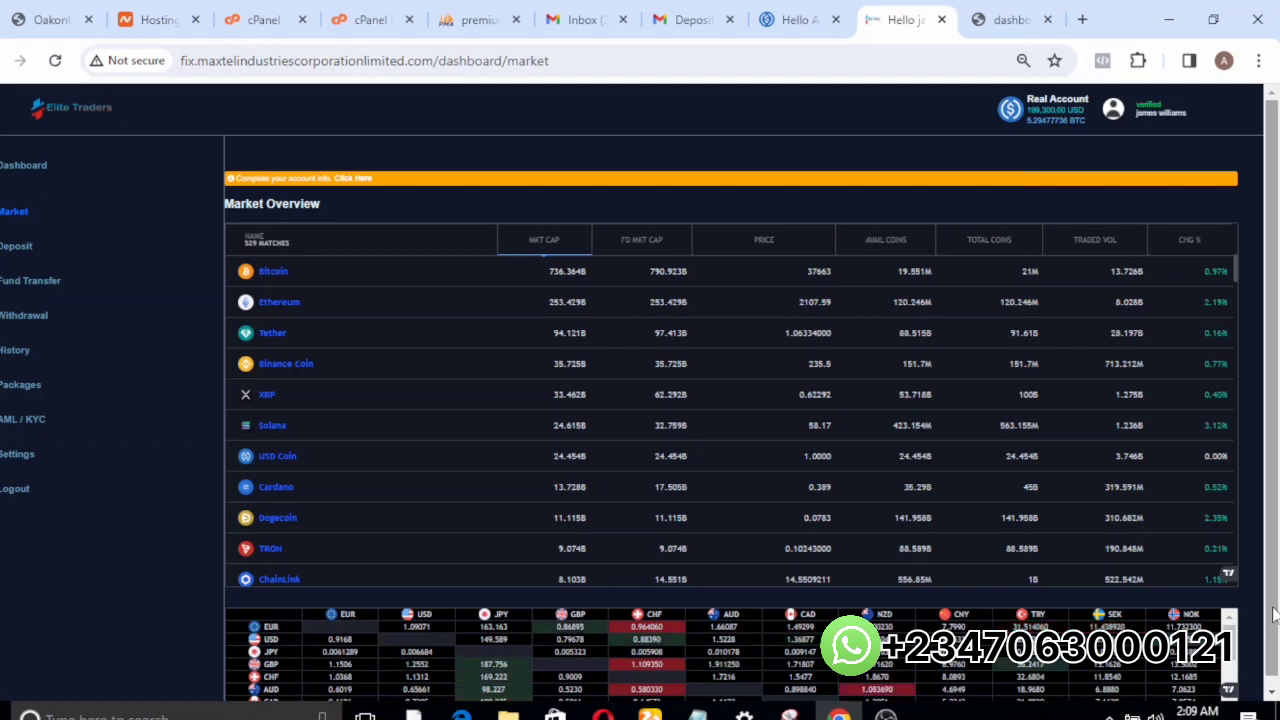
key("ctrl+minus")
key("ctrl+minus")
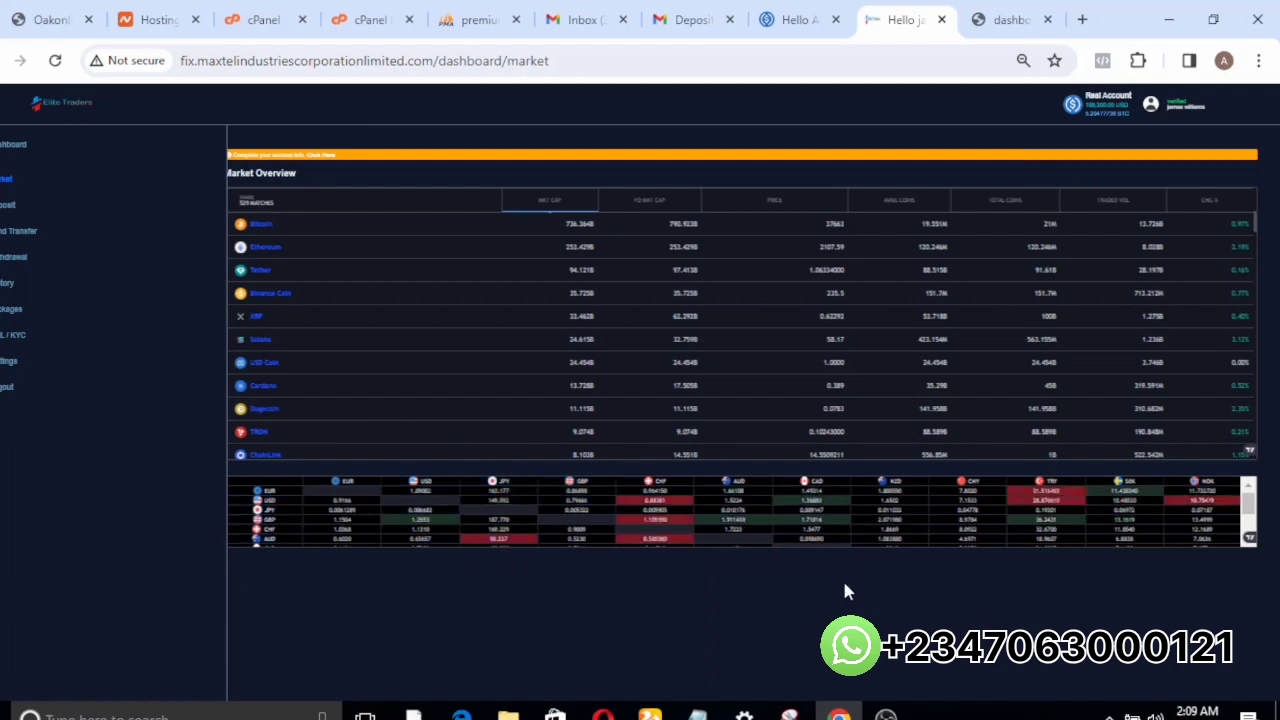
key("ctrl+plus")
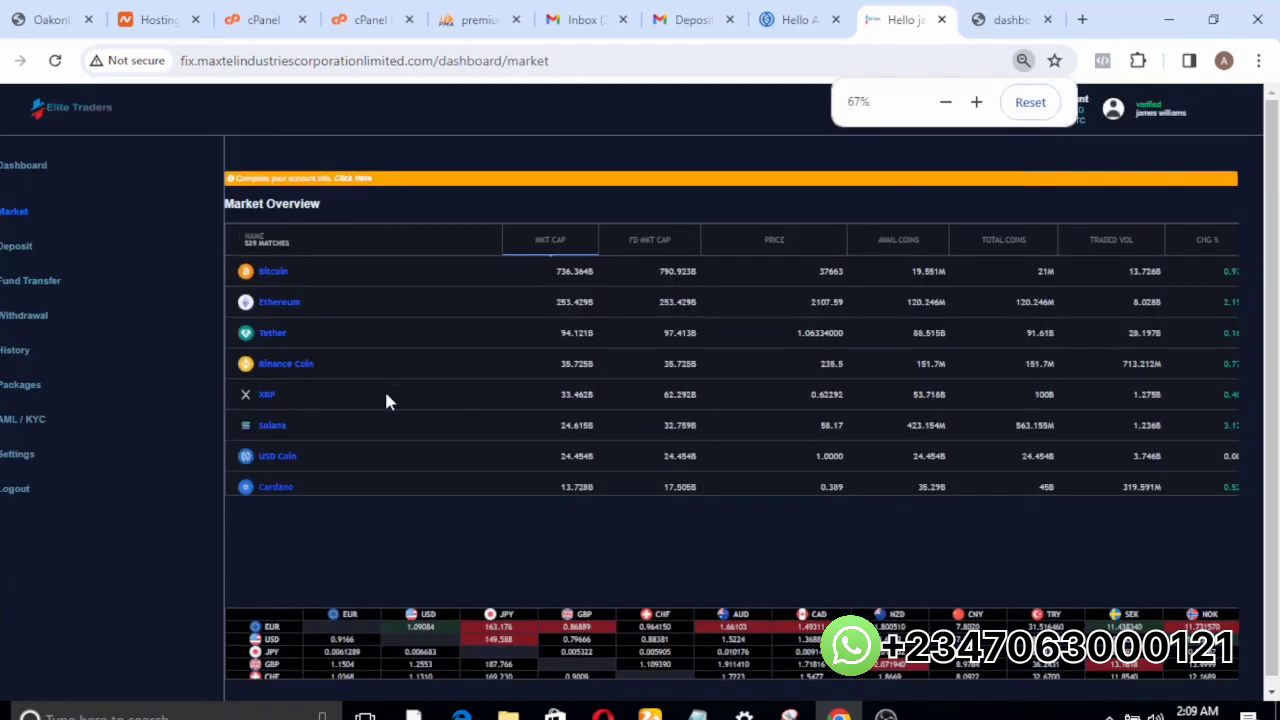
left_click(13, 262)
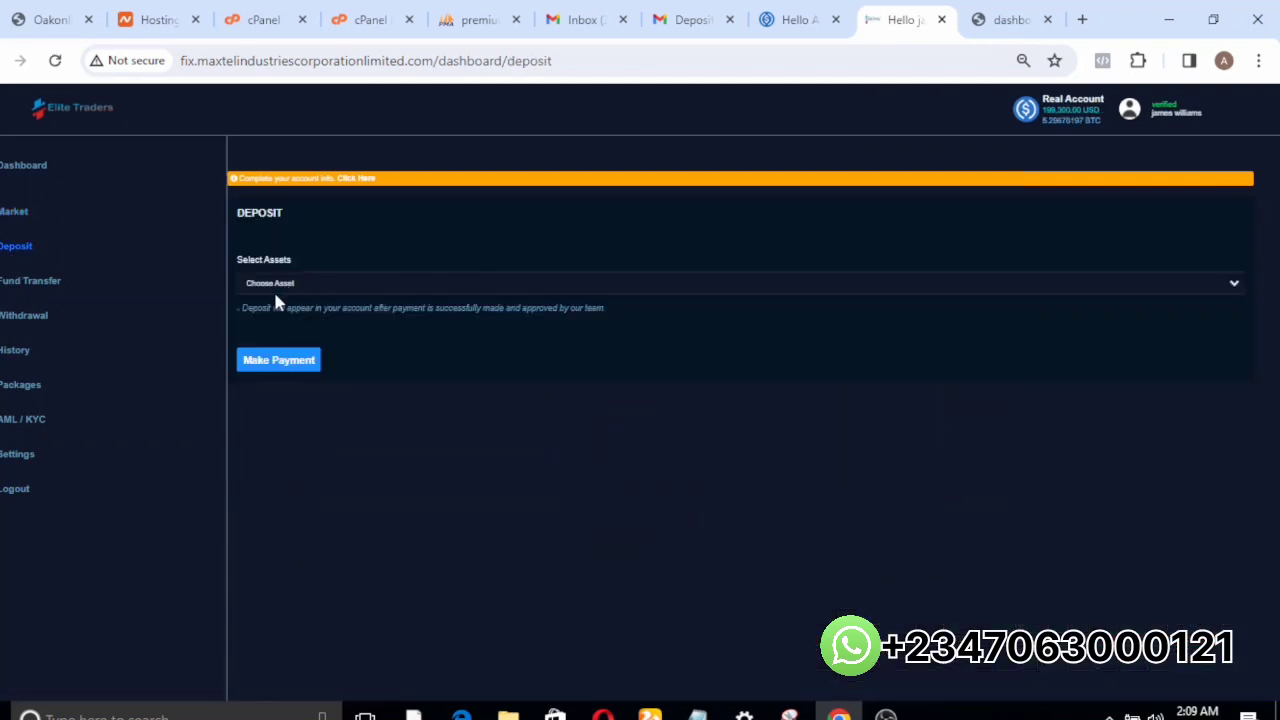
Make a 50000 BTC deposit and confirm the payment
left_click(329, 286)
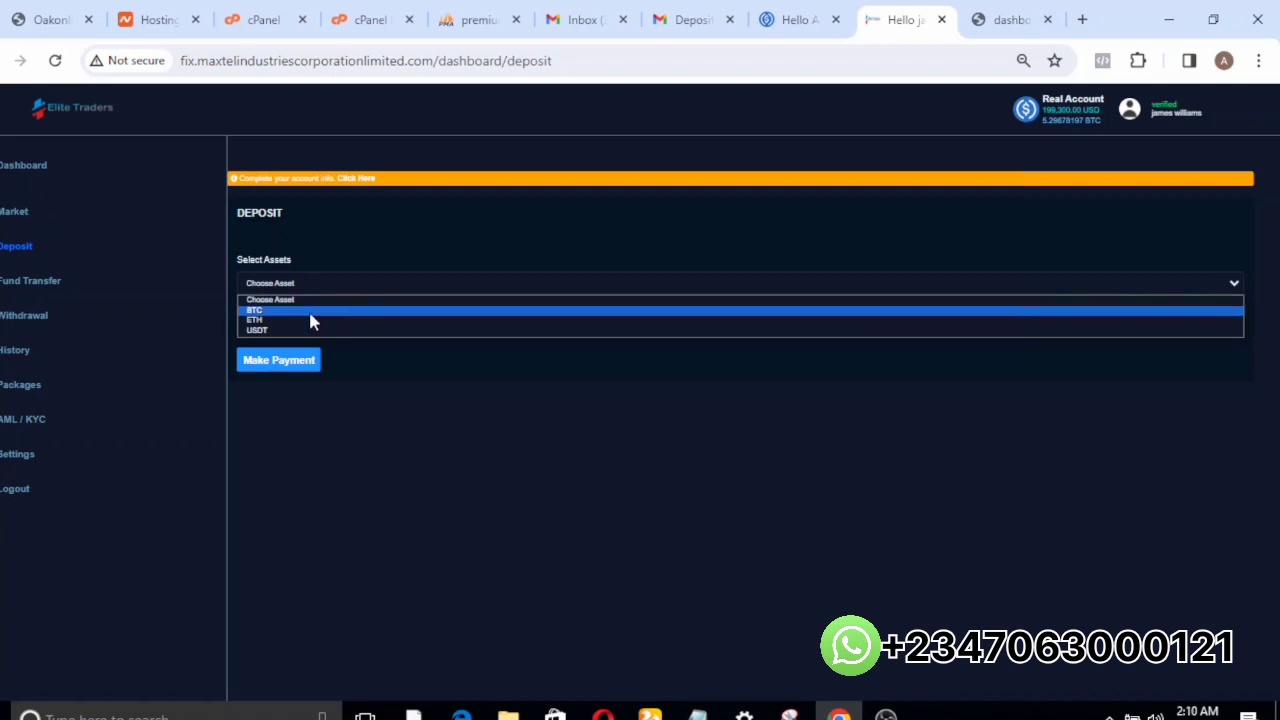
left_click(310, 311)
left_click(329, 331)
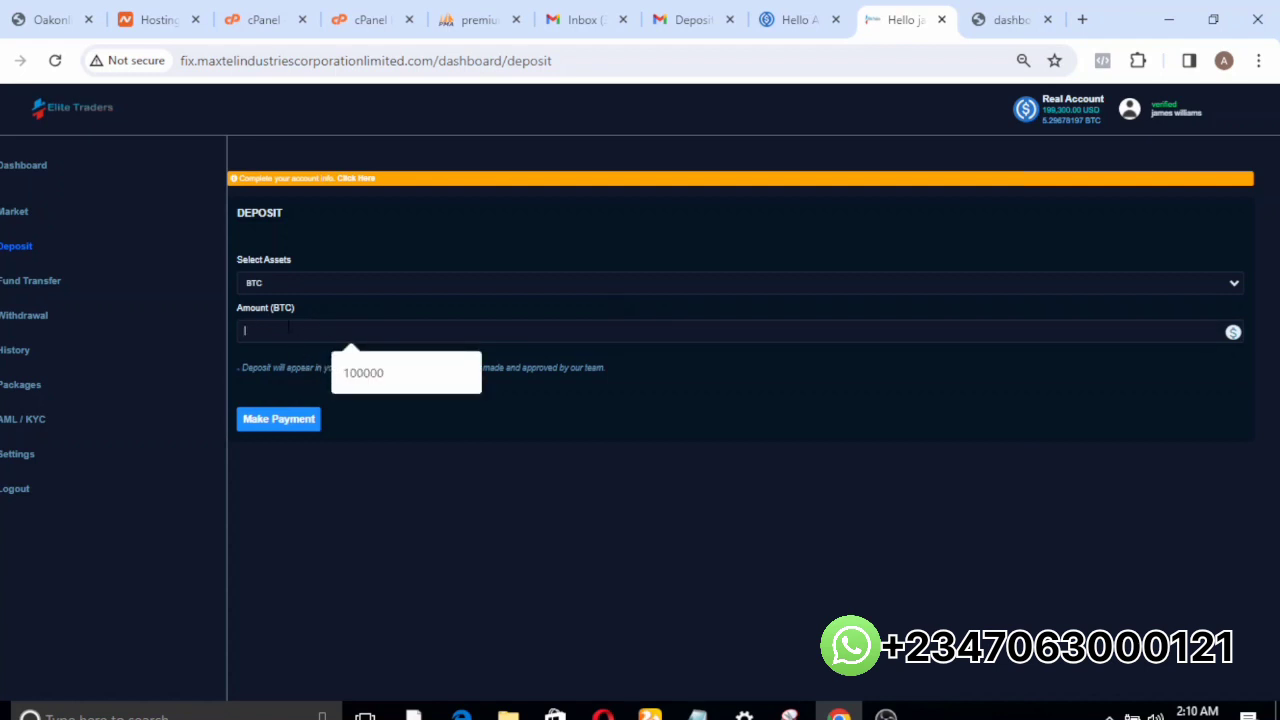
type("50000")
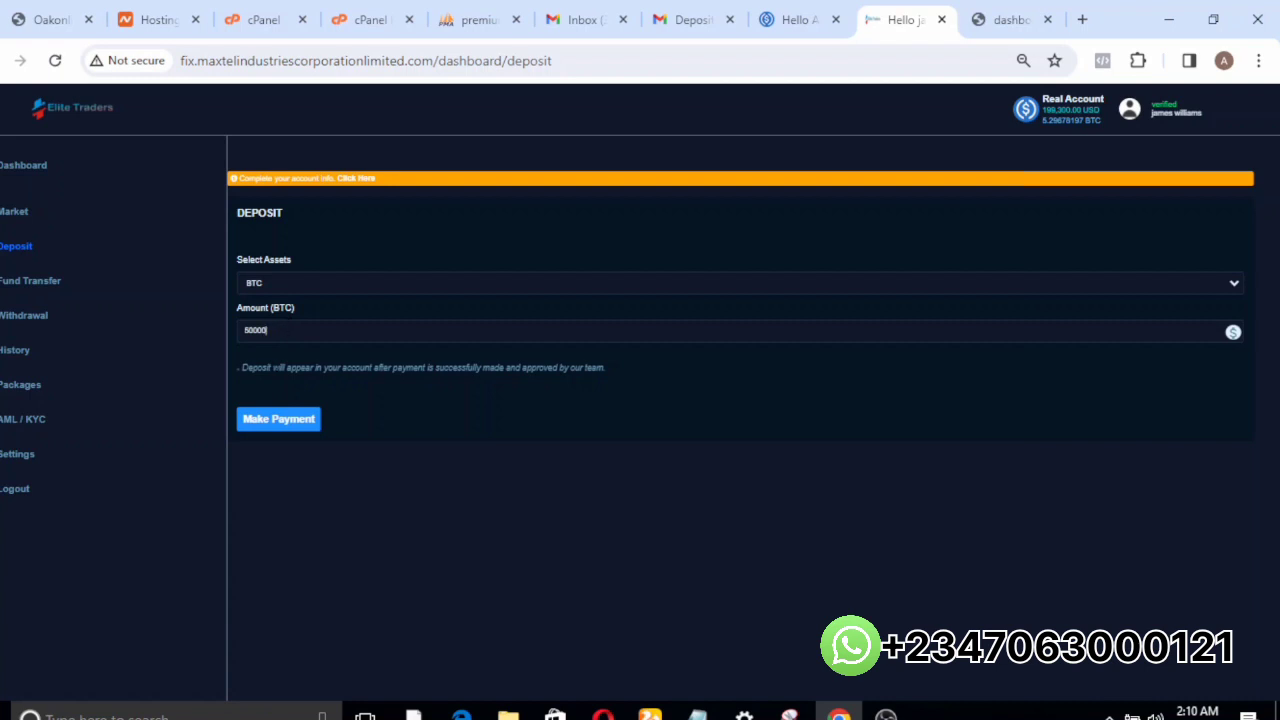
left_click(264, 430)
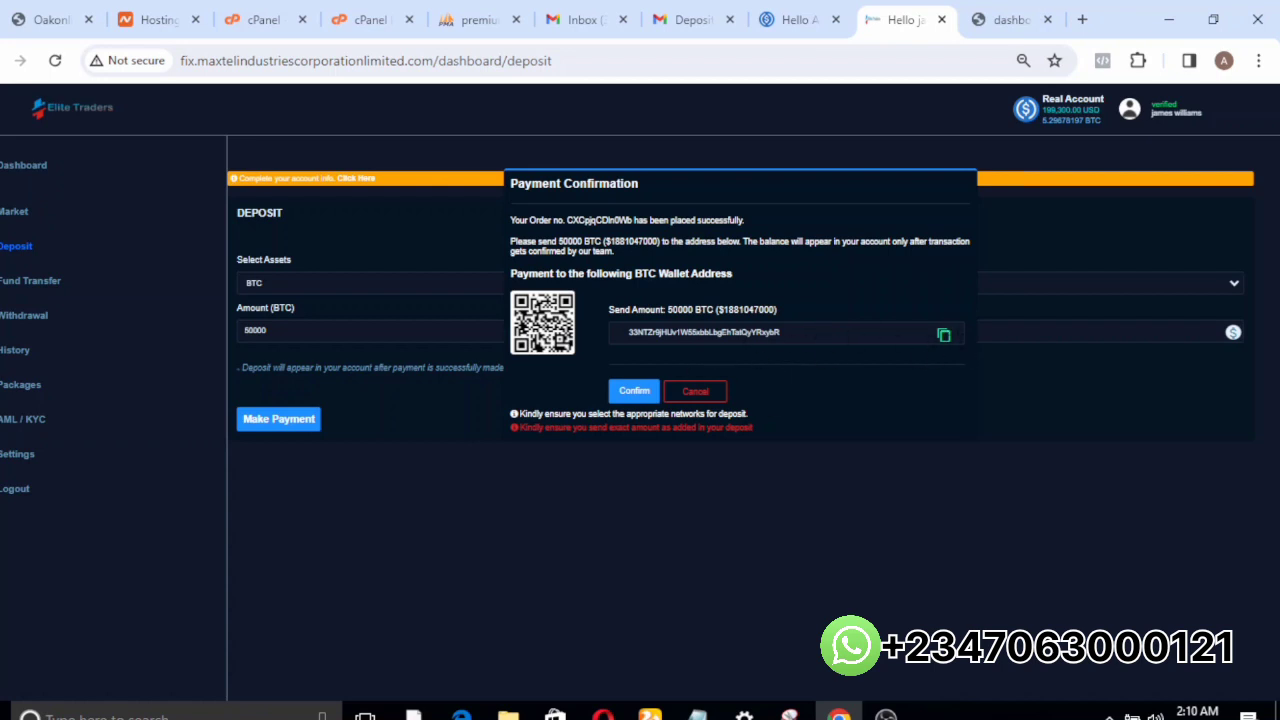
left_click(634, 391)
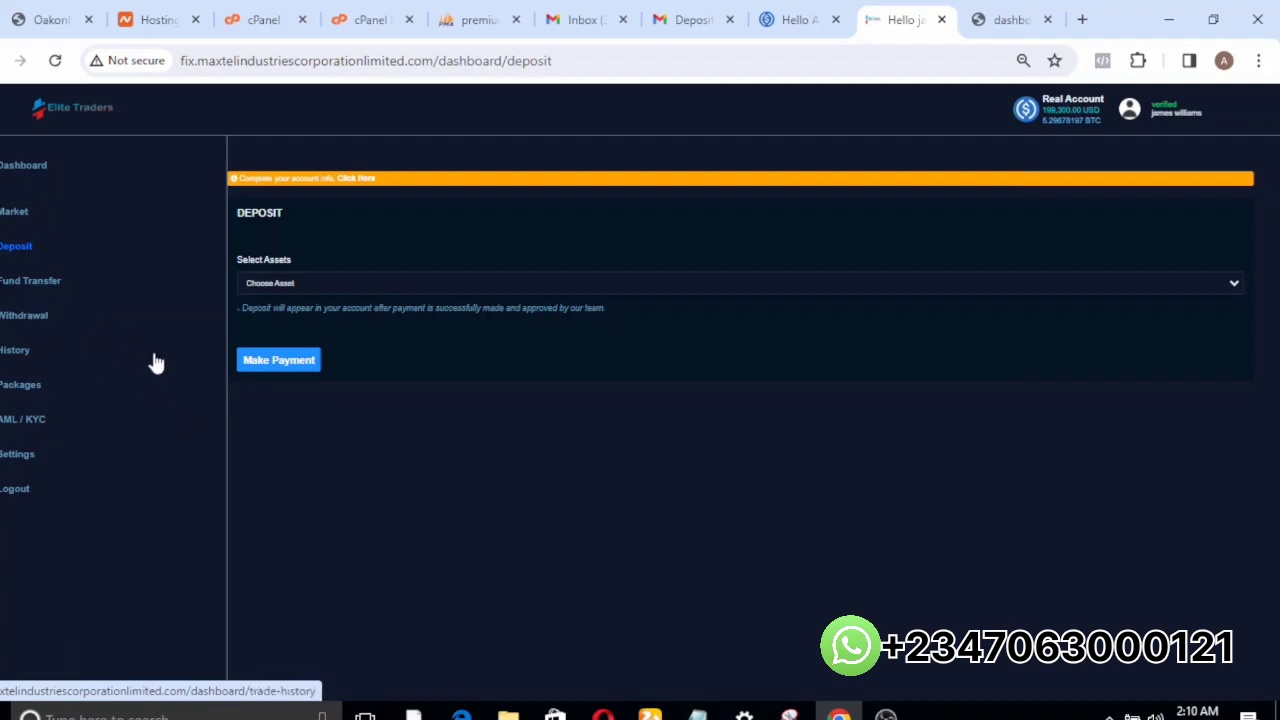
Check the Fund Transfer options, Profit To Capital and Bonus To Capital
left_click(8, 292)
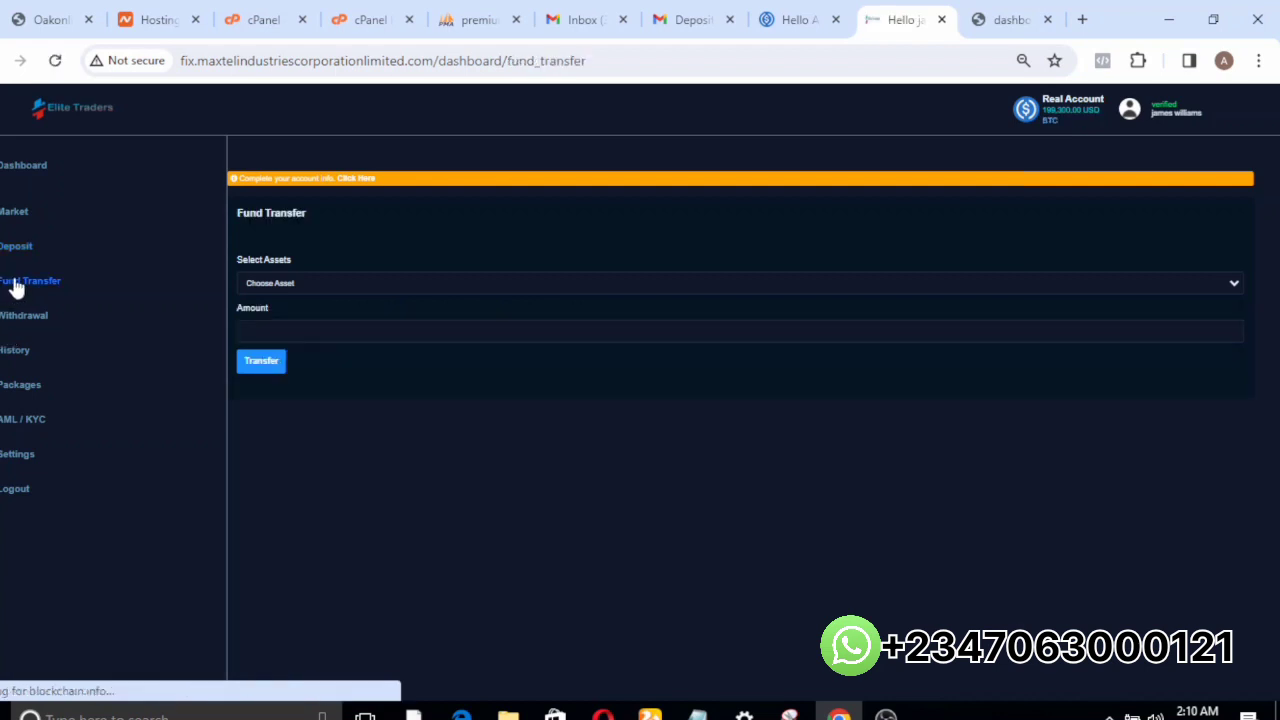
left_click(302, 282)
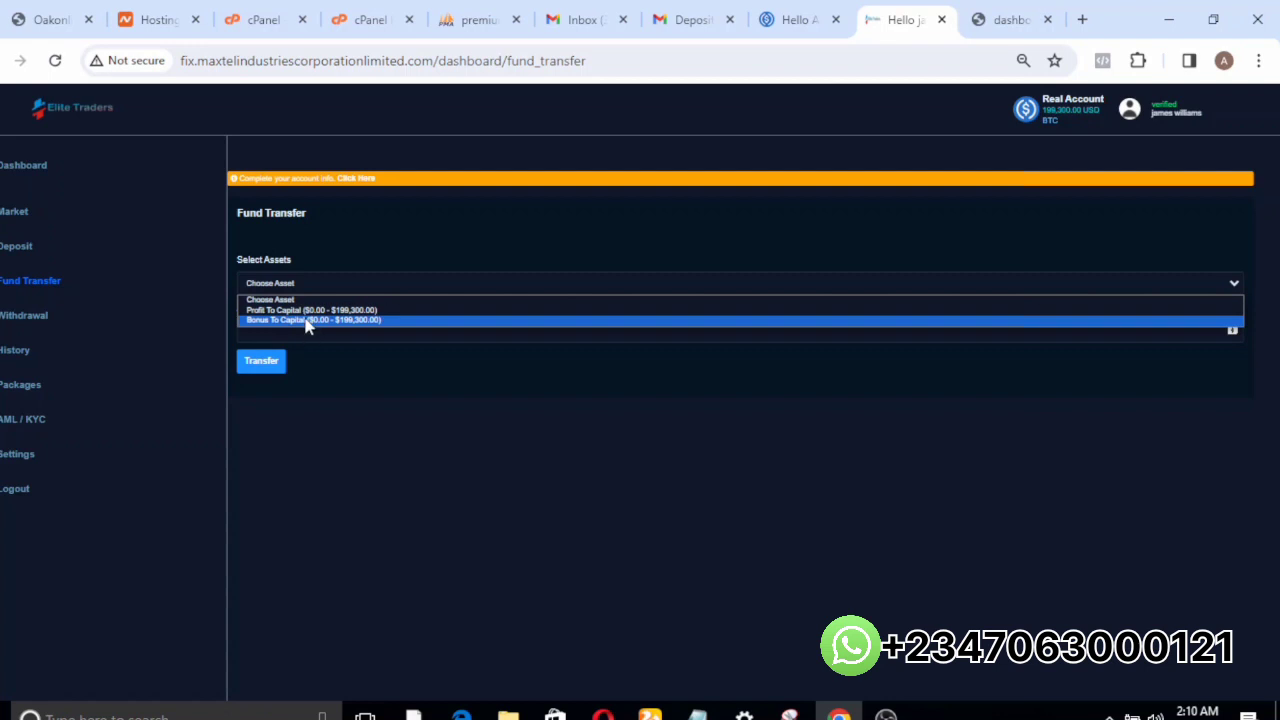
left_click(47, 316)
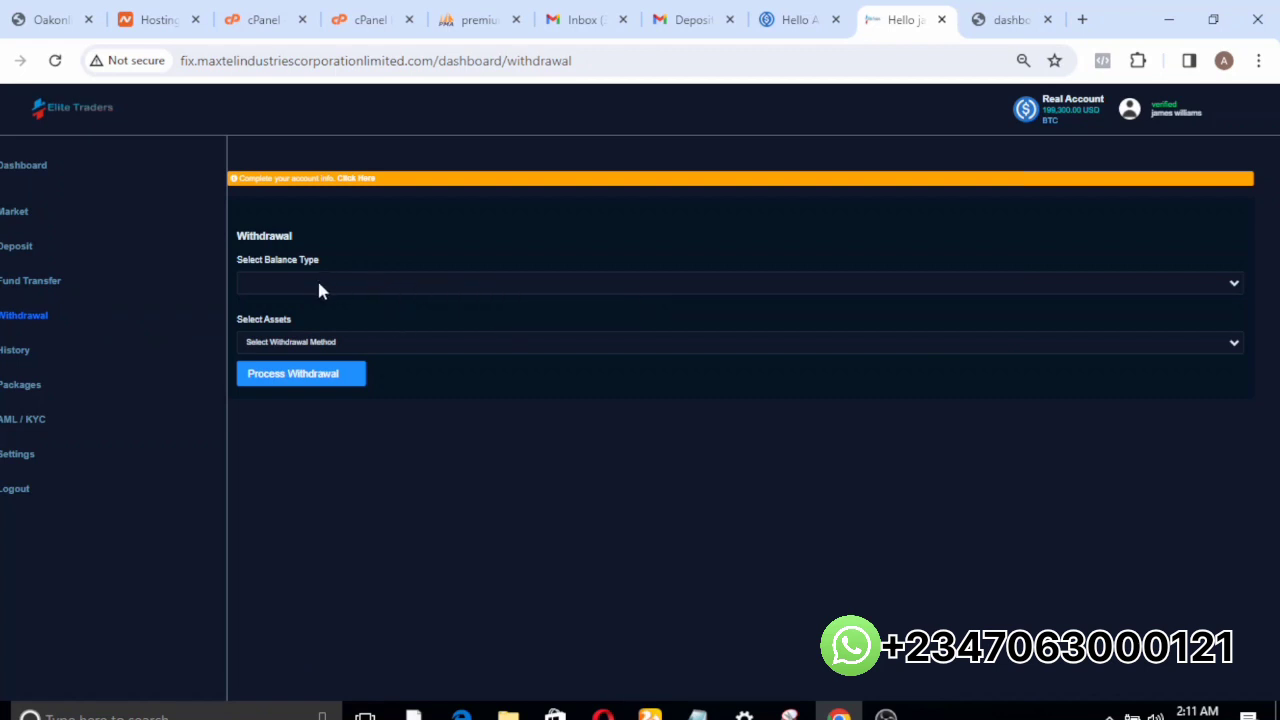
Fill the withdrawal form with Capital Balance, Bitcoin, a wallet address and amount 10000
left_click(362, 278)
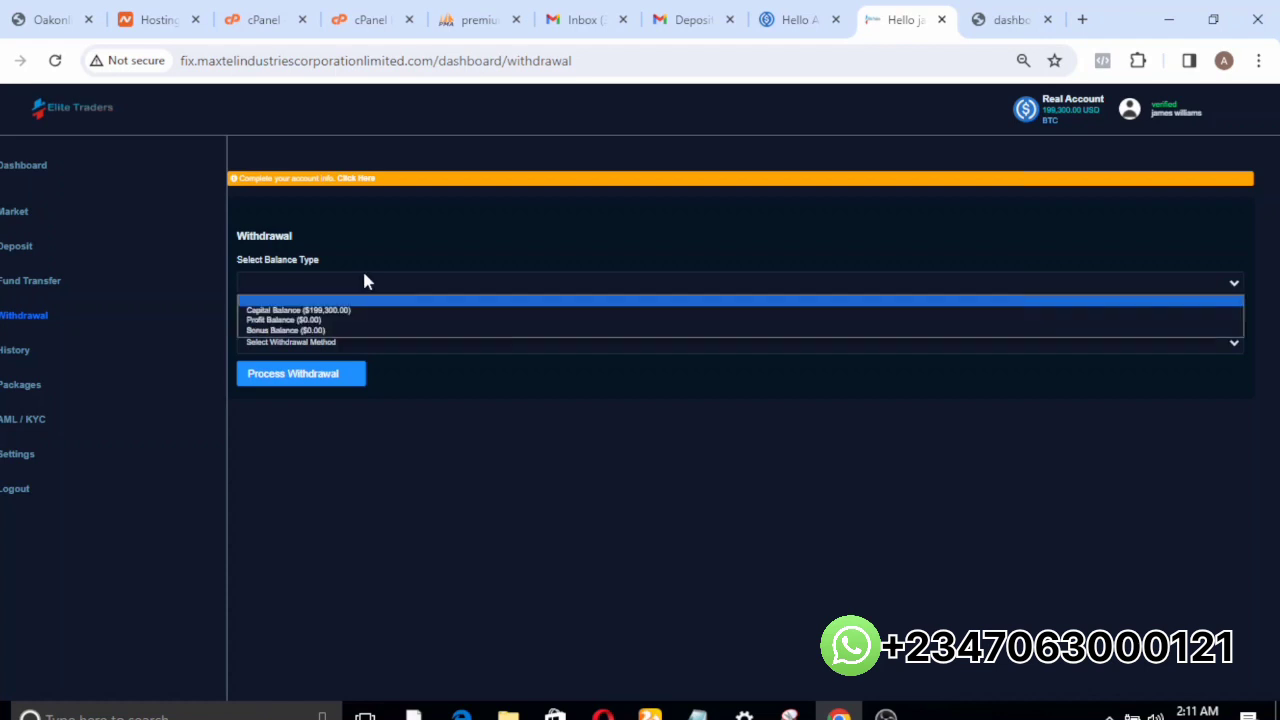
left_click(284, 311)
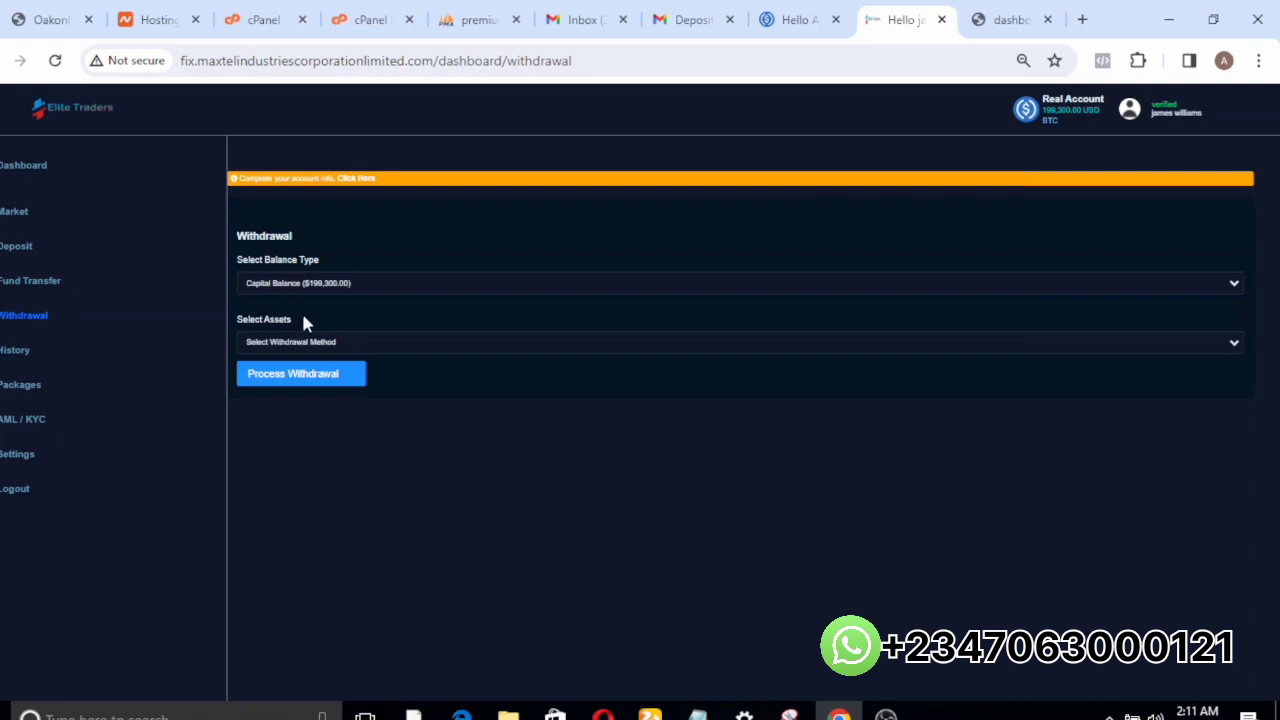
left_click(306, 342)
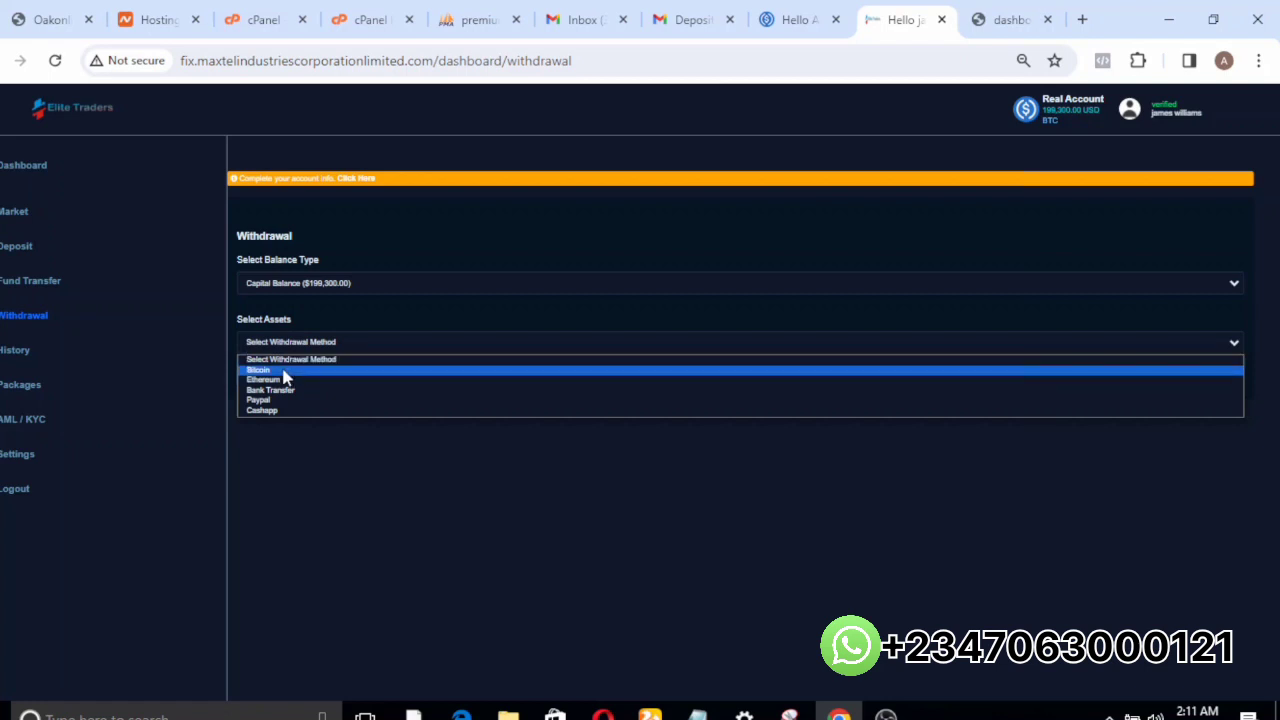
left_click(284, 371)
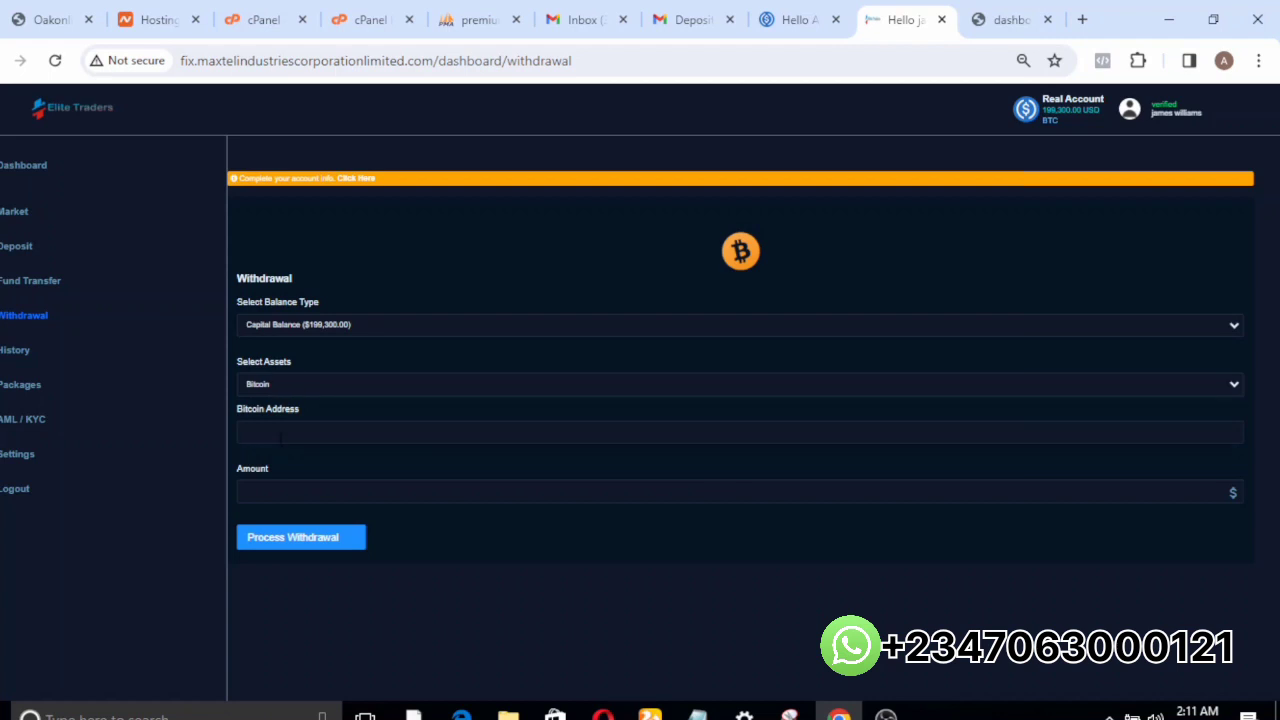
type("wtefldfdtsccf442341424424241ffsgs")
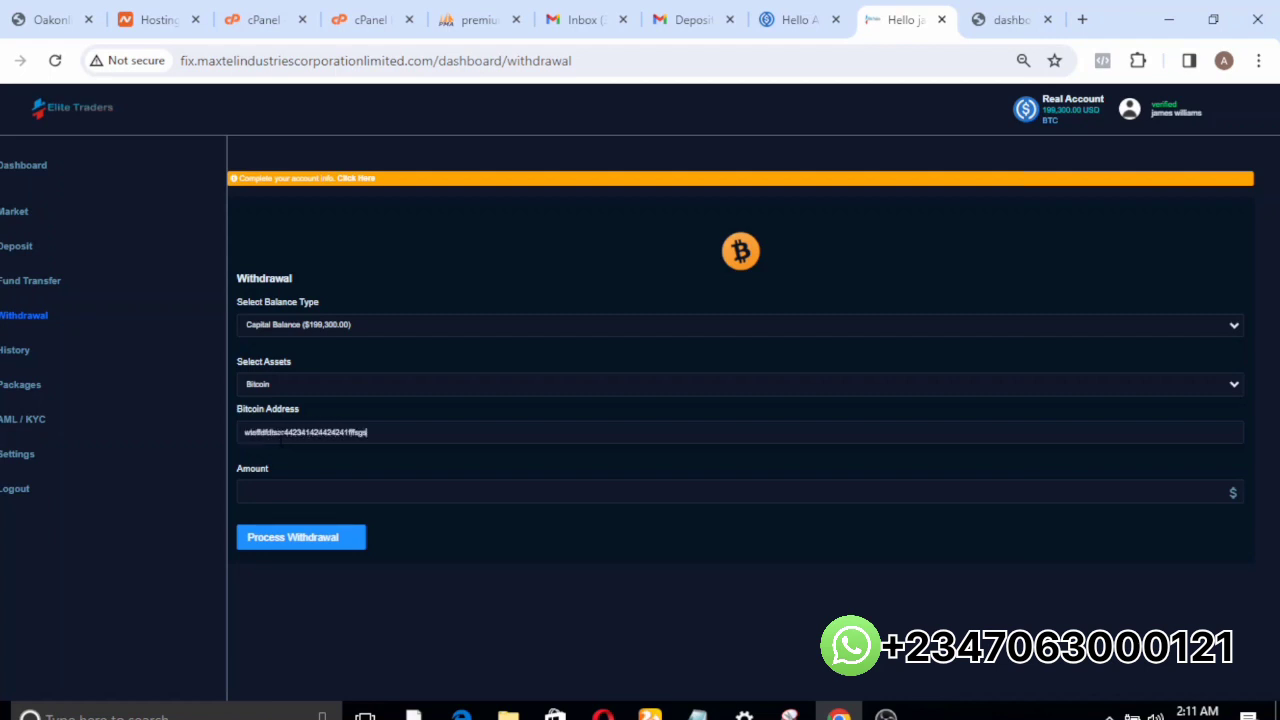
left_click(317, 488)
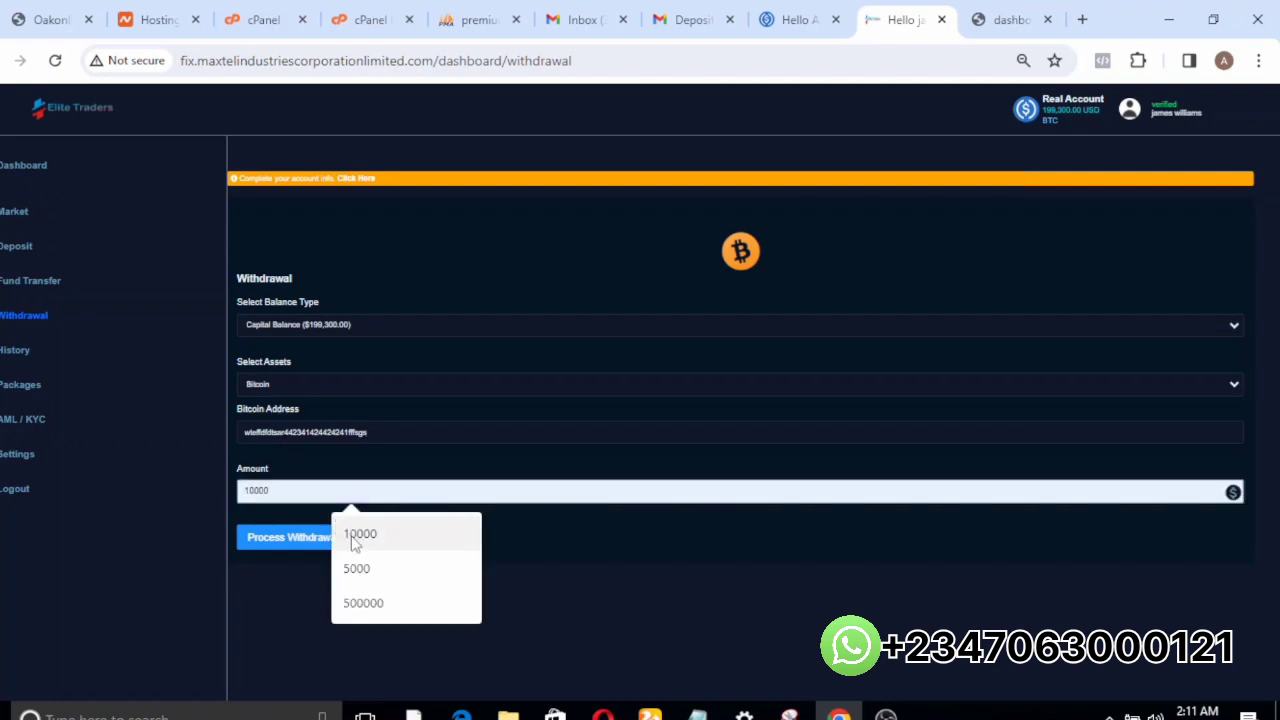
left_click(355, 535)
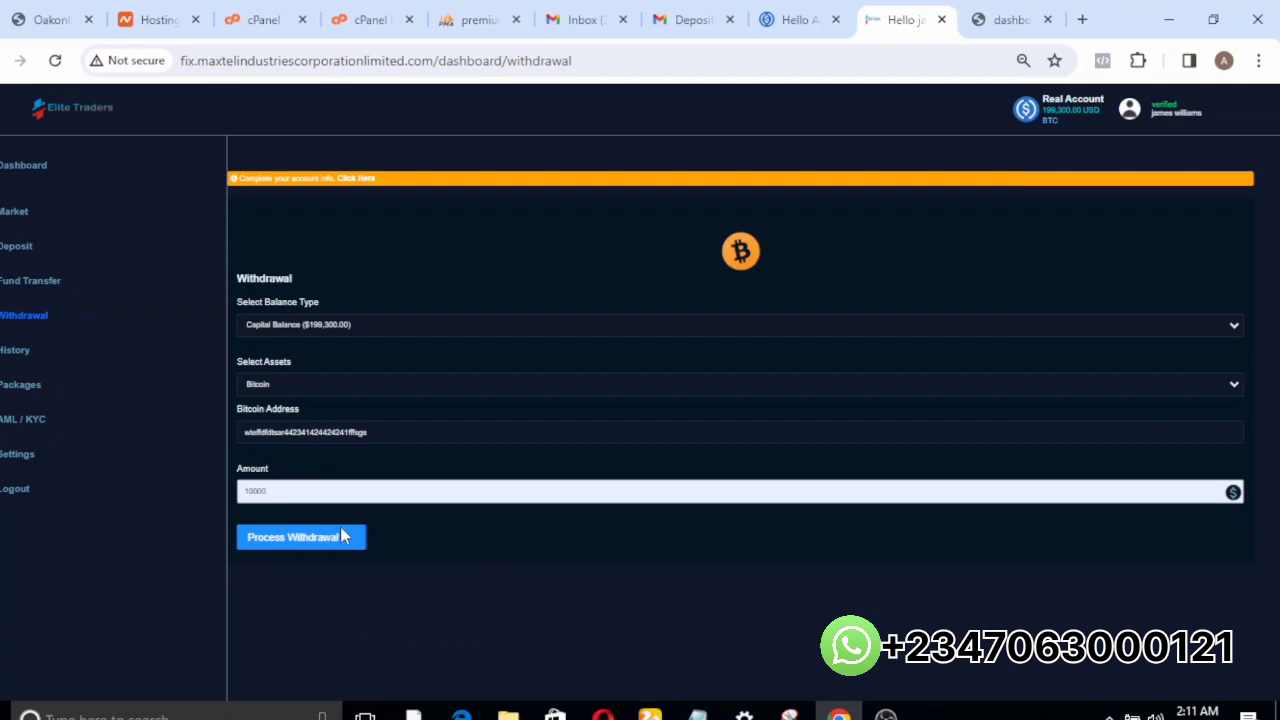
Submit the withdrawal and authorize it with the withdrawal PIN
left_click(268, 545)
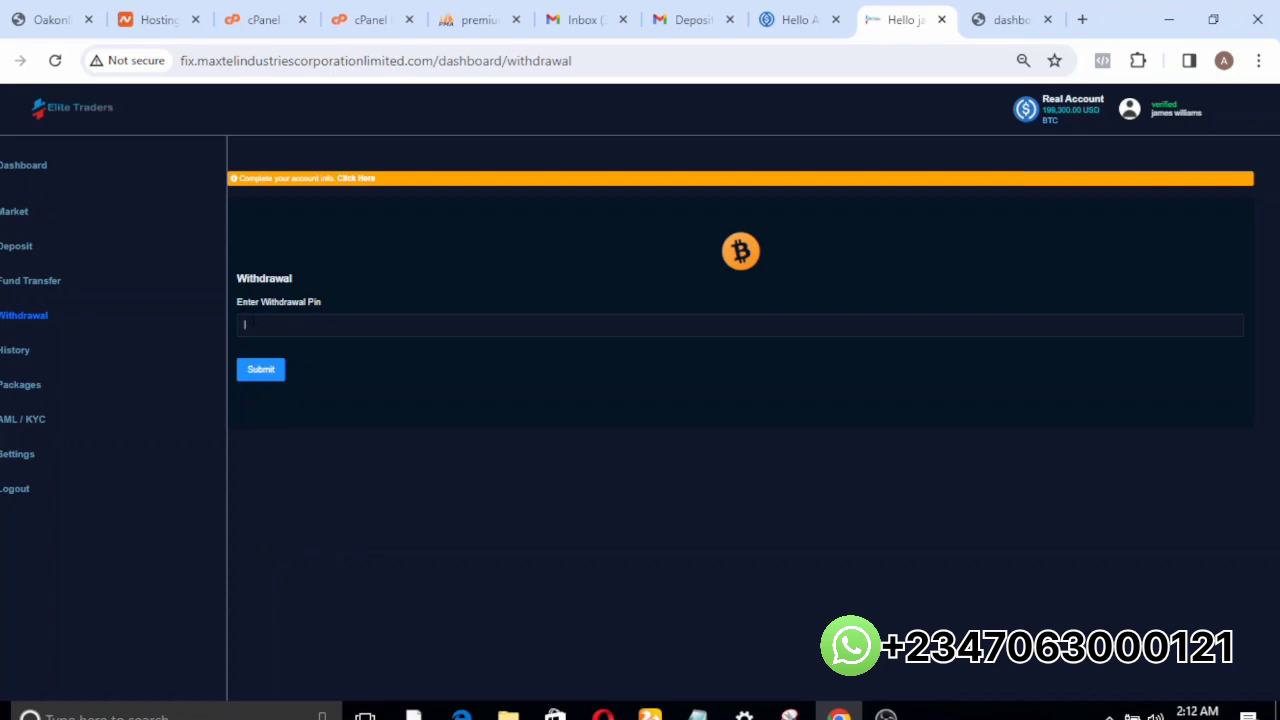
left_click(245, 324)
left_click(262, 370)
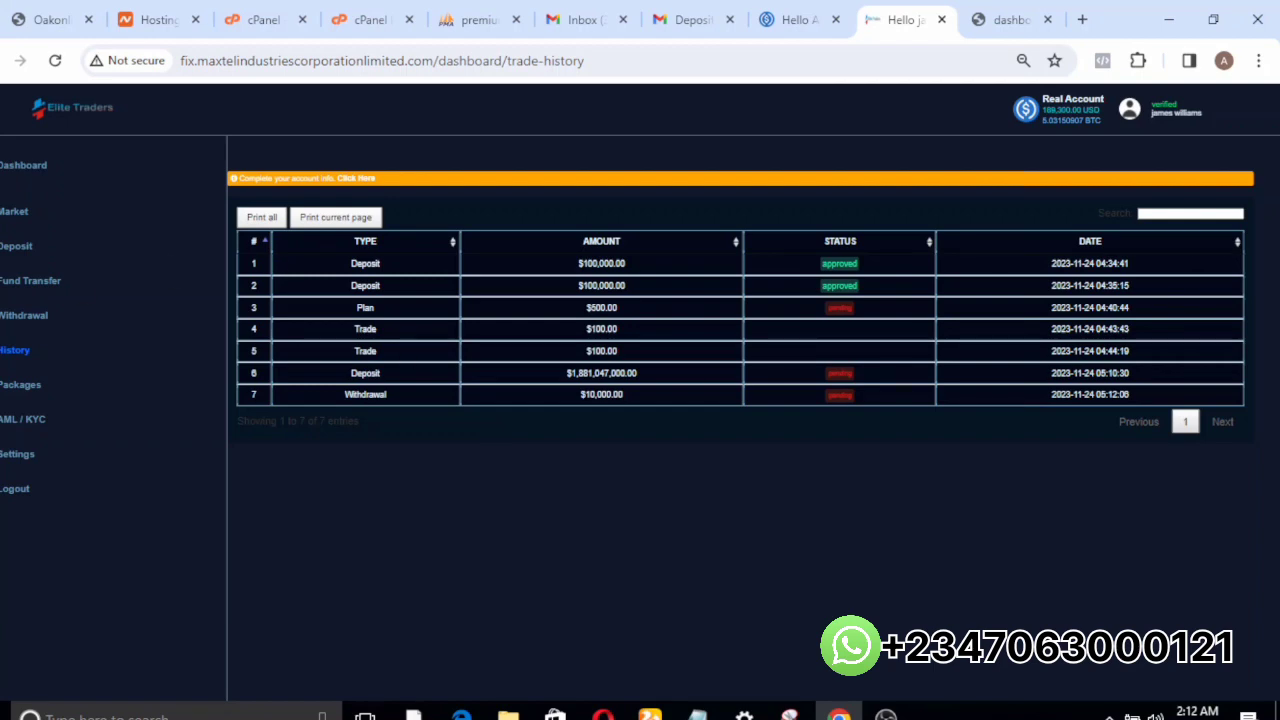
left_click(14, 362)
left_click(12, 394)
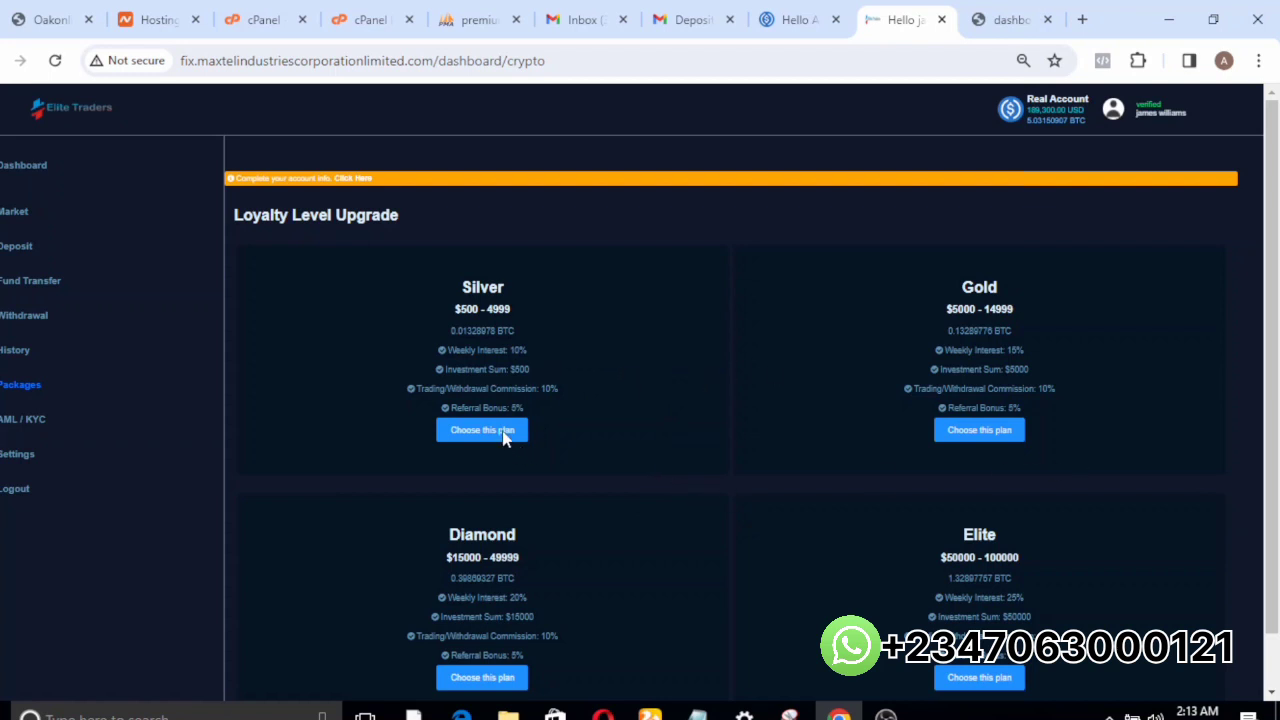
Buy the $5,000 Gold plan and acknowledge the confirmation and success messages
left_click(970, 432)
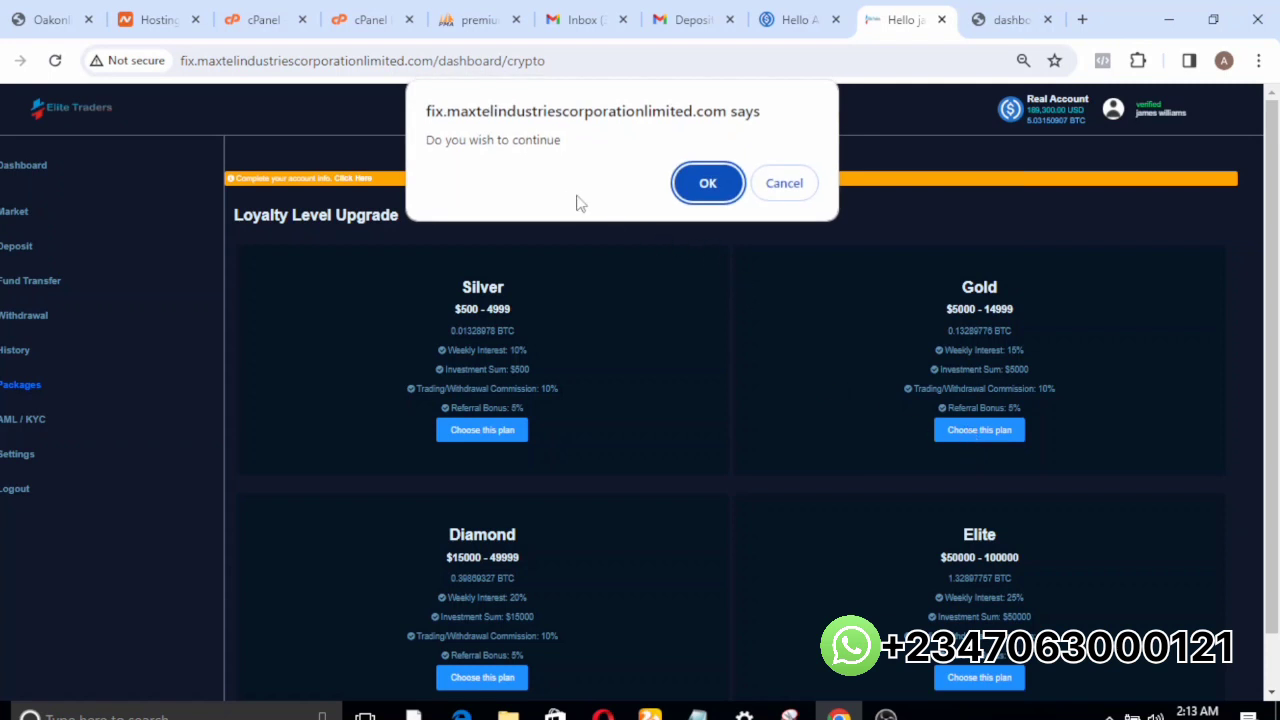
left_click(698, 195)
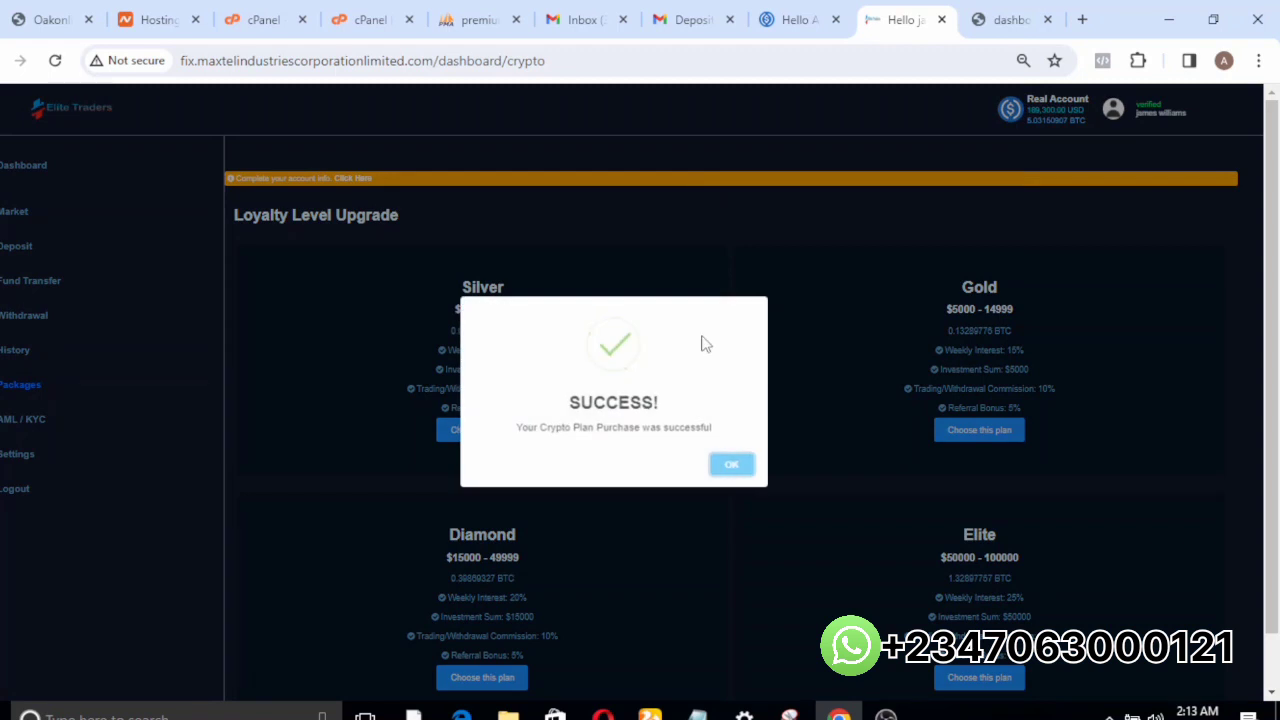
left_click(735, 464)
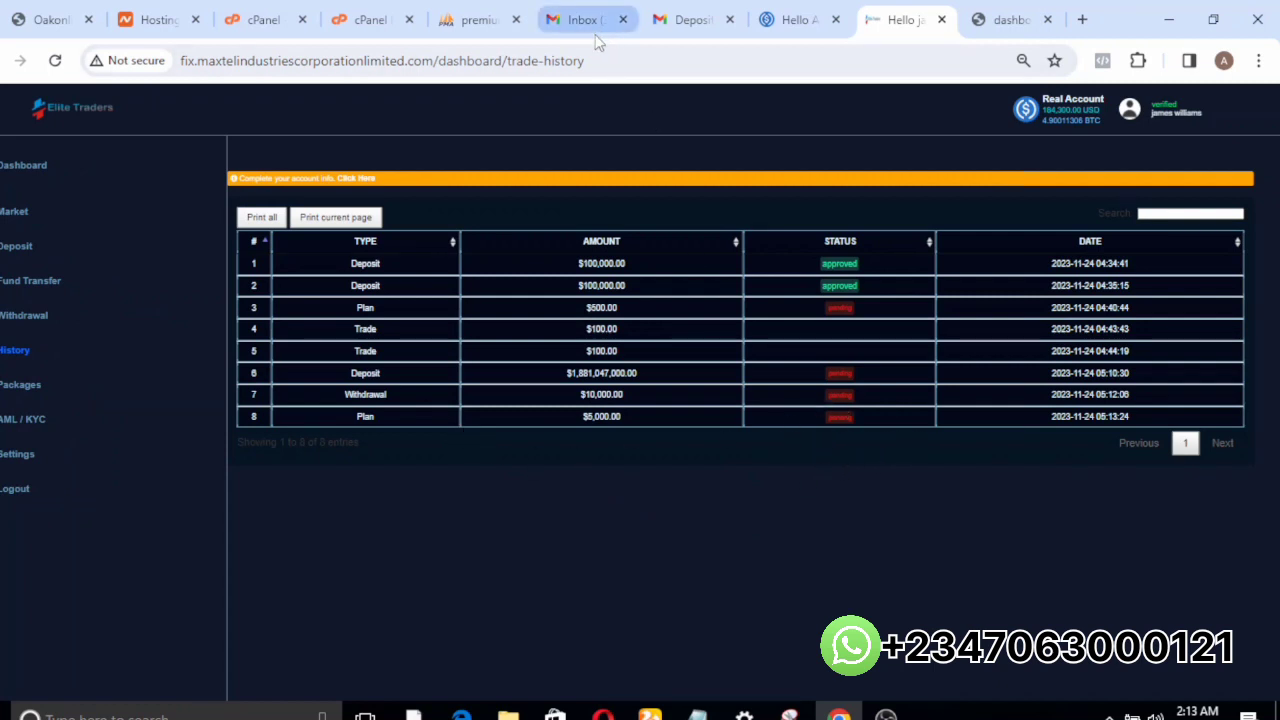
left_click(570, 22)
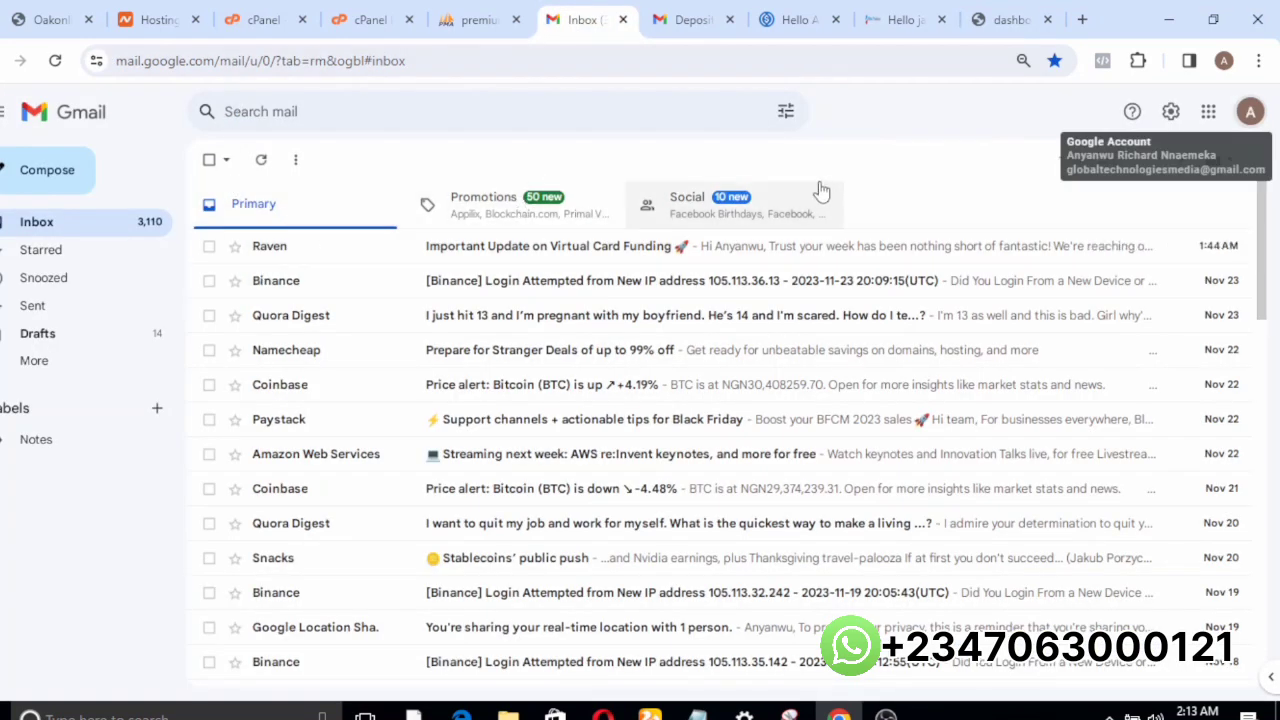
Open the Crypto Purchase Request email about the pending 5,000.00 USDT Gold purchase
left_click(685, 22)
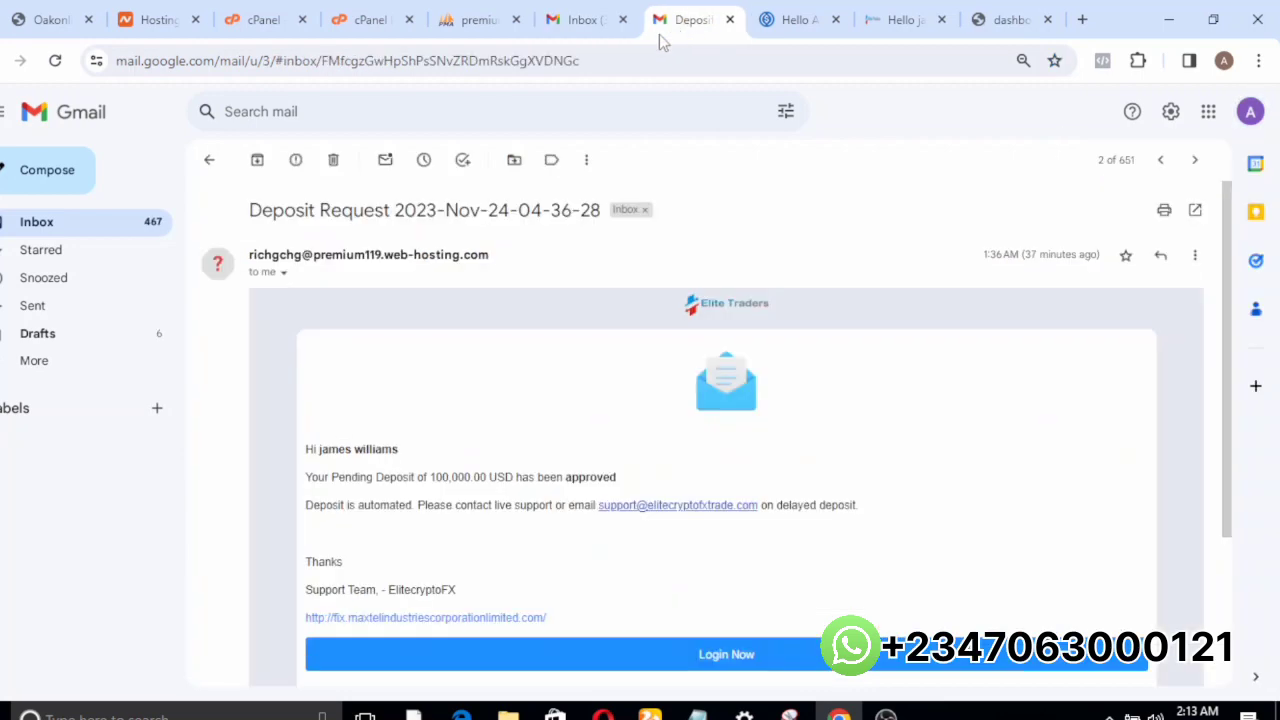
left_click(209, 161)
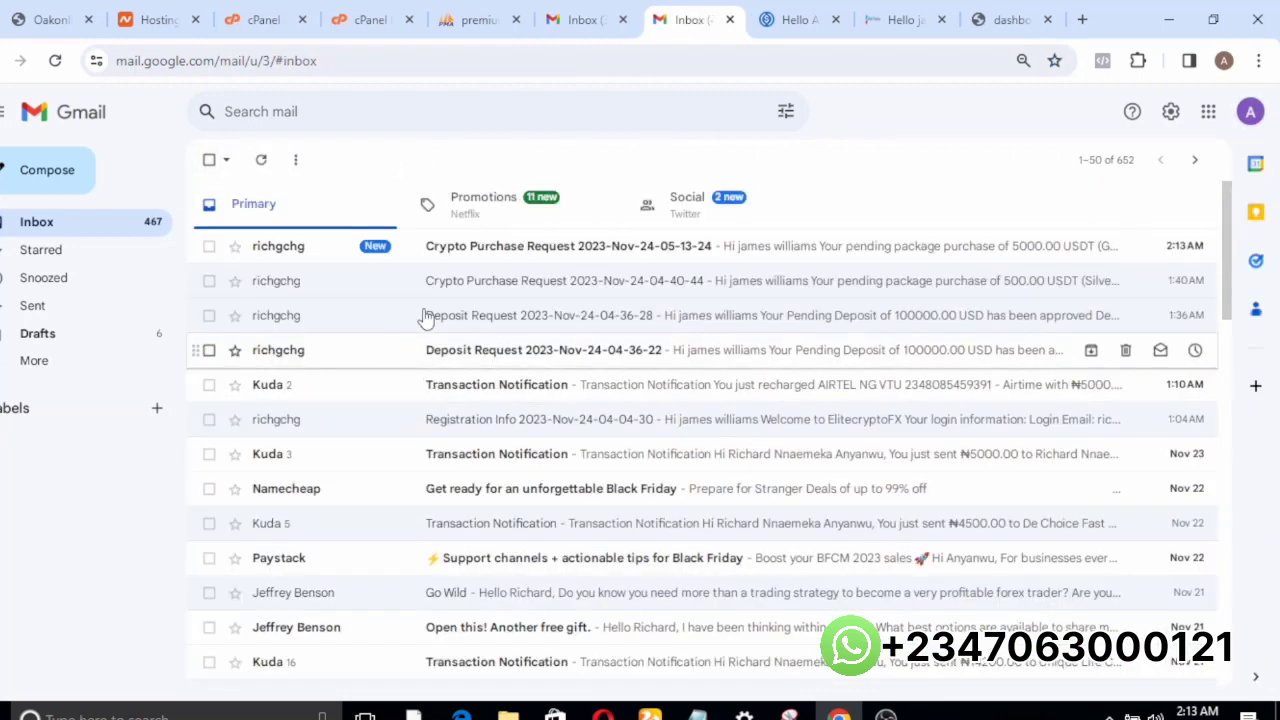
left_click(538, 248)
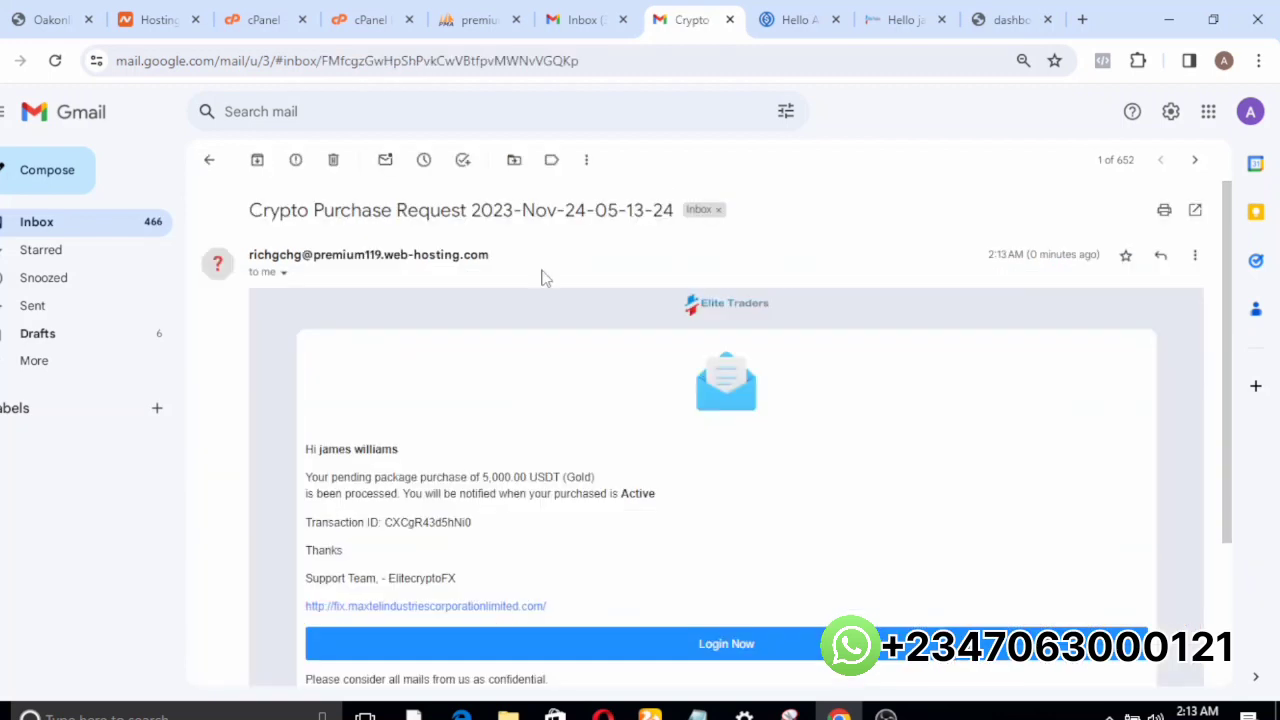
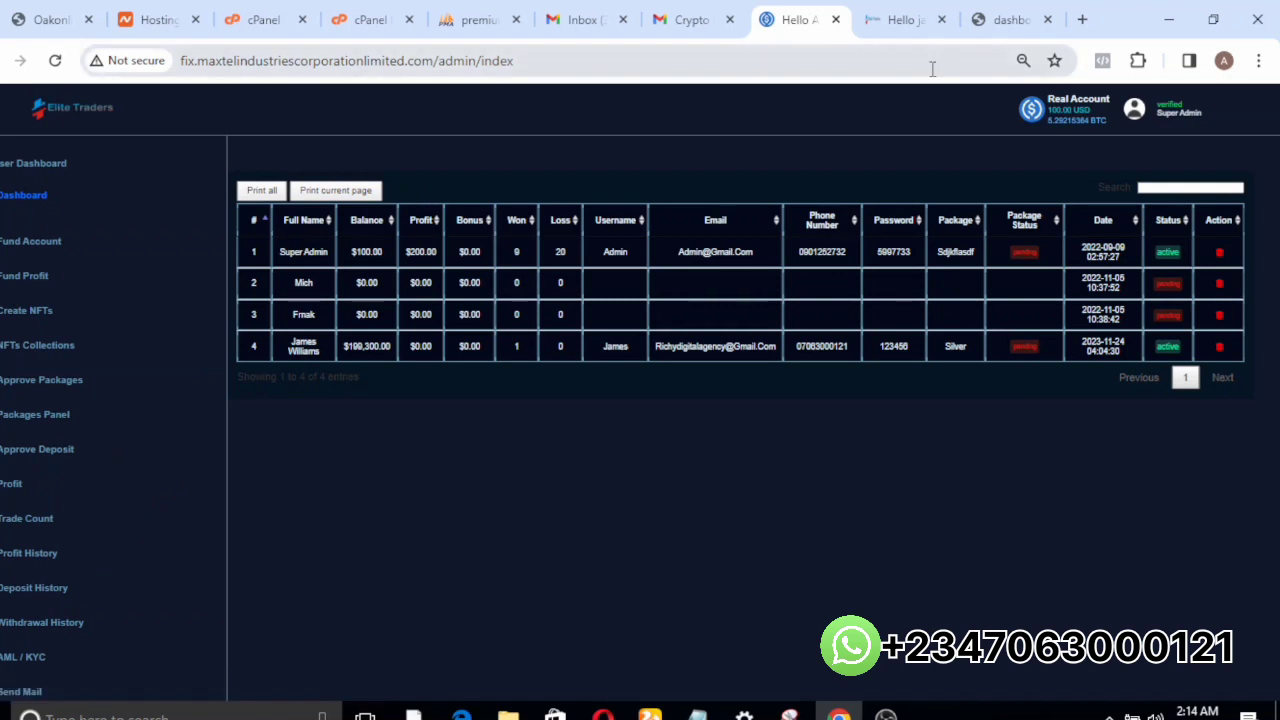
Switch to the user's dashboard and browse the Packages and AML / KYC pages
left_click(889, 22)
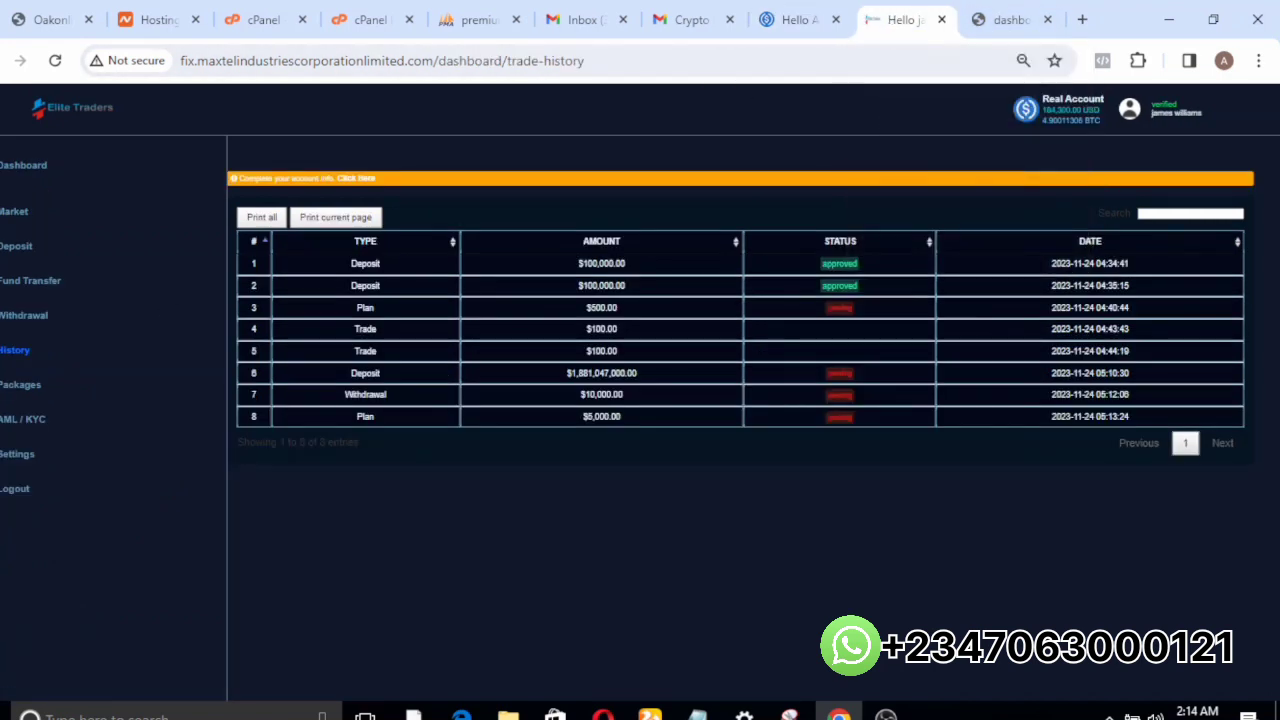
left_click(5, 395)
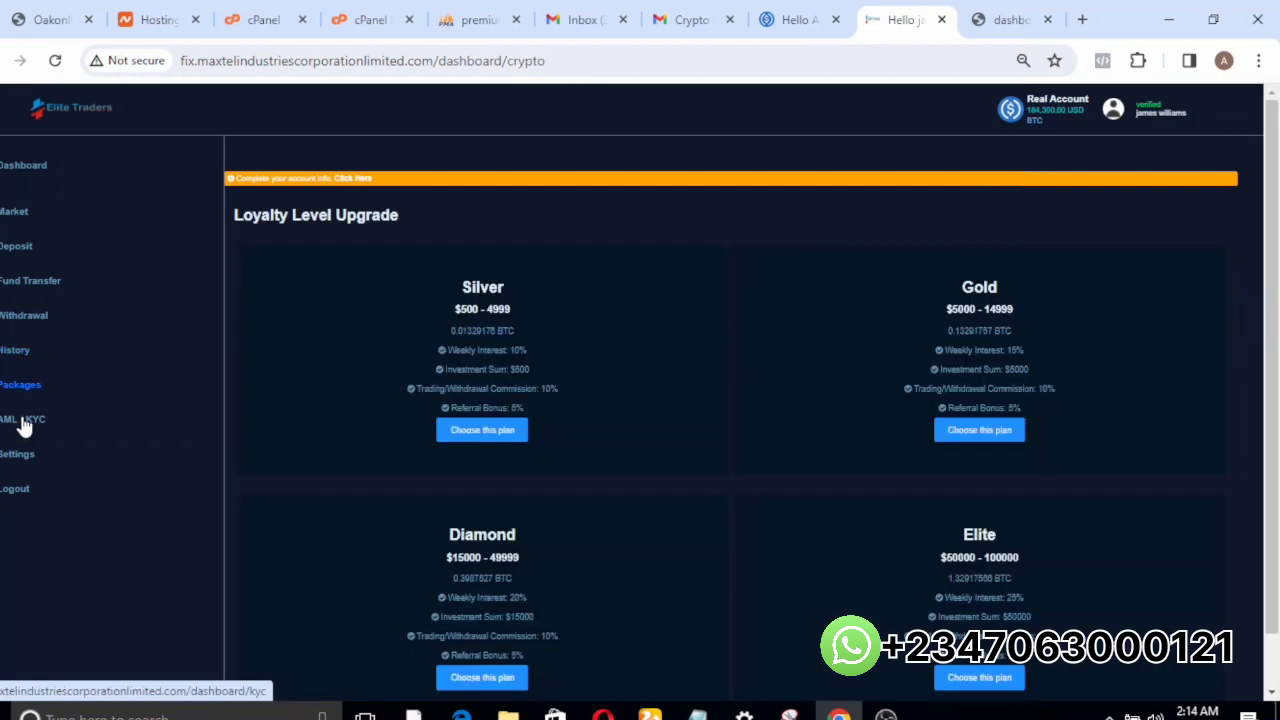
left_click(10, 419)
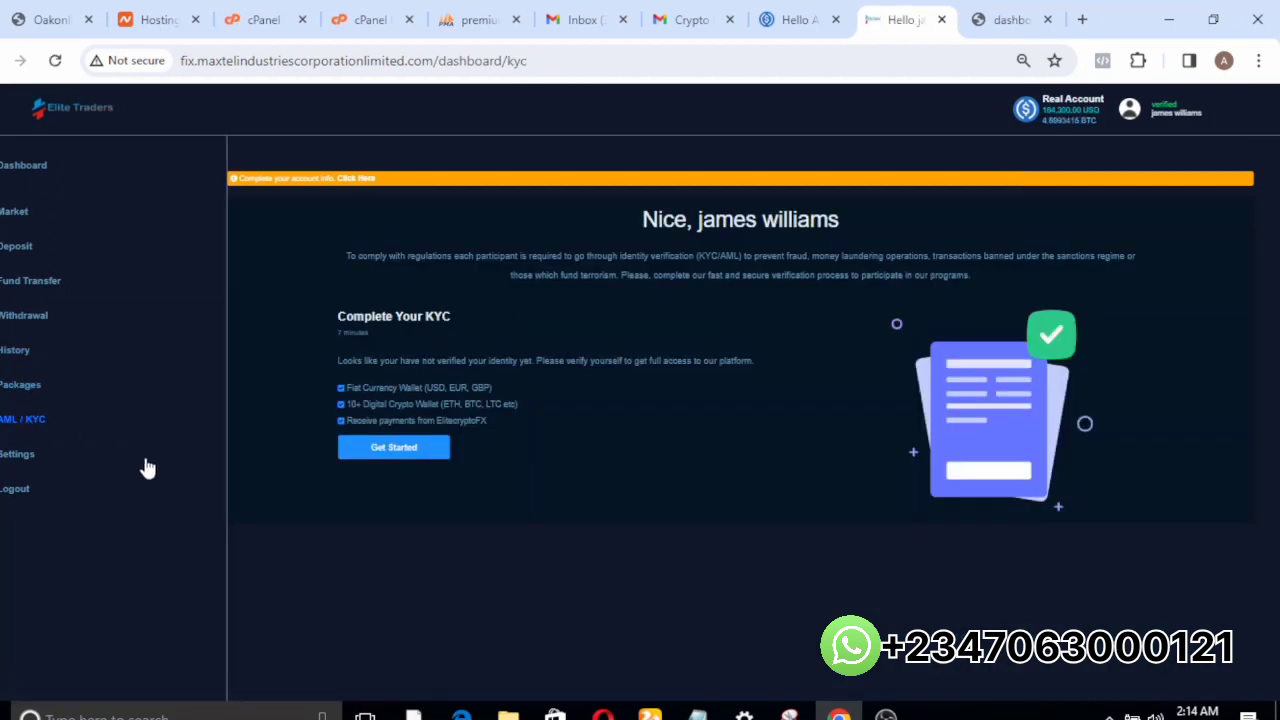
Start the ID-Verification form and scroll through its empty Personal Details fields
left_click(416, 450)
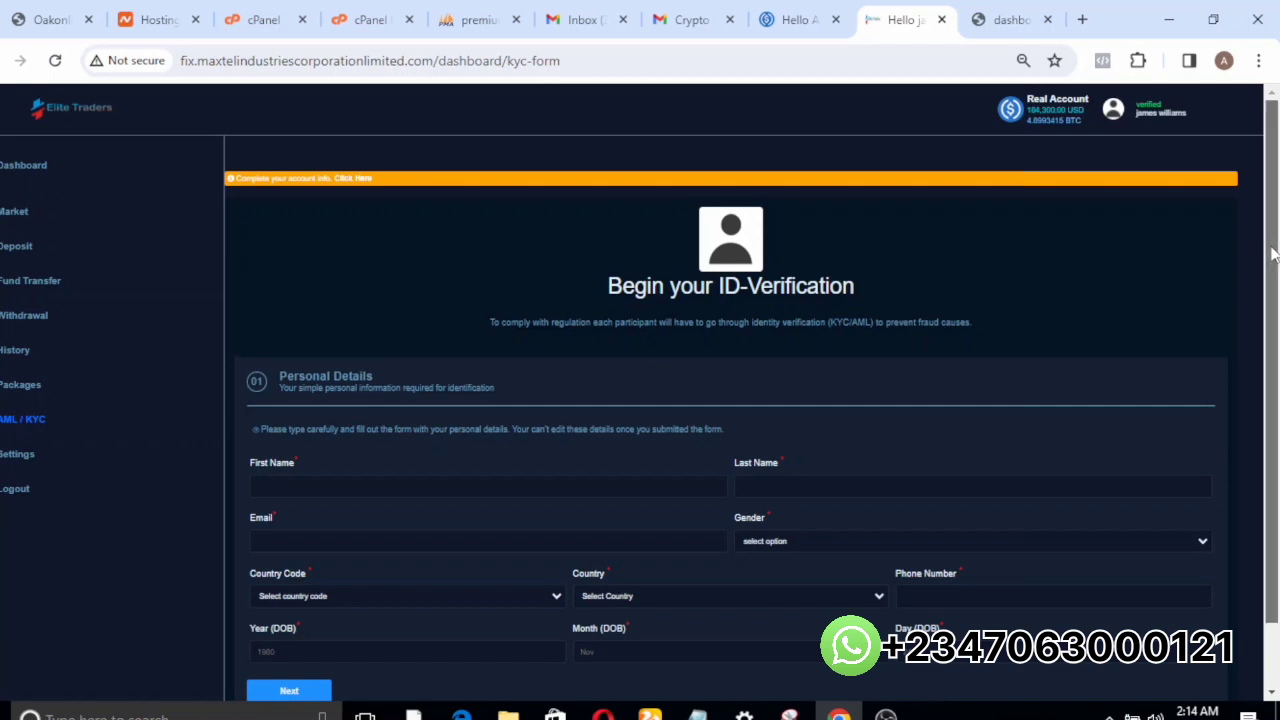
left_click_drag(1276, 250, 1274, 334)
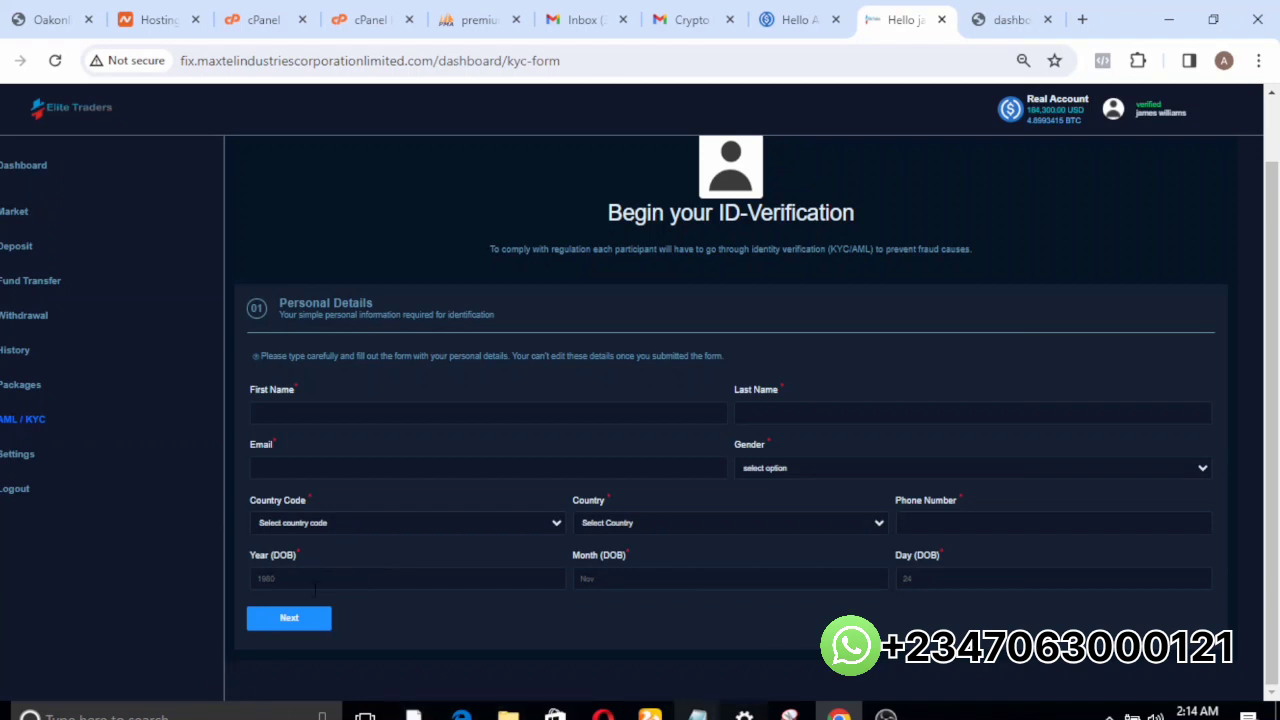
left_click(30, 466)
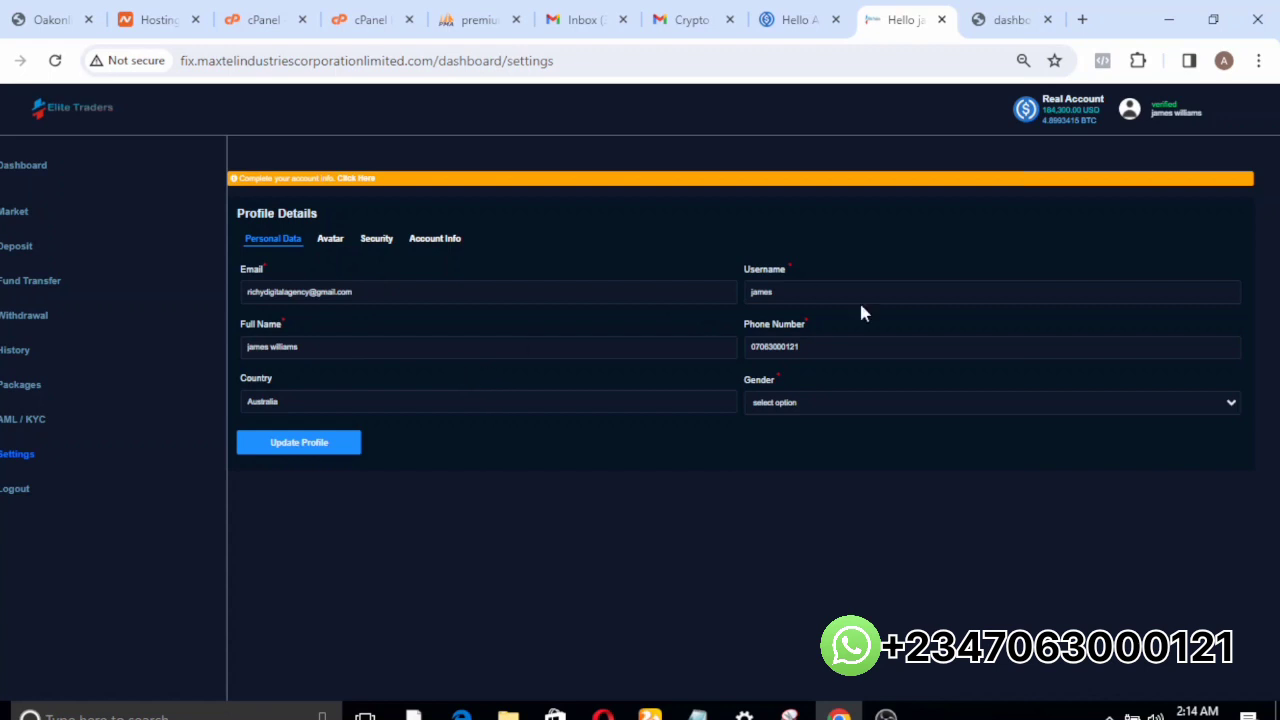
Check the Gender options, view the Avatar, Security and Account Info tabs, then return to the admin tab
left_click(771, 404)
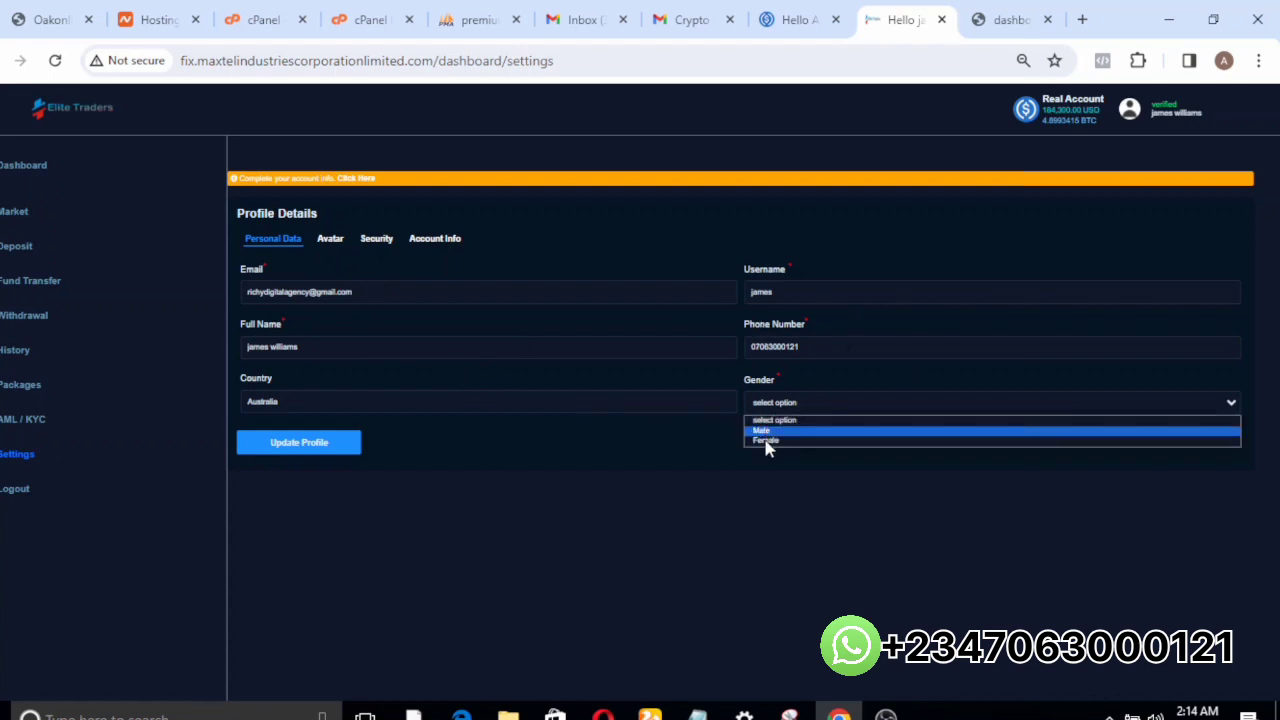
left_click(537, 533)
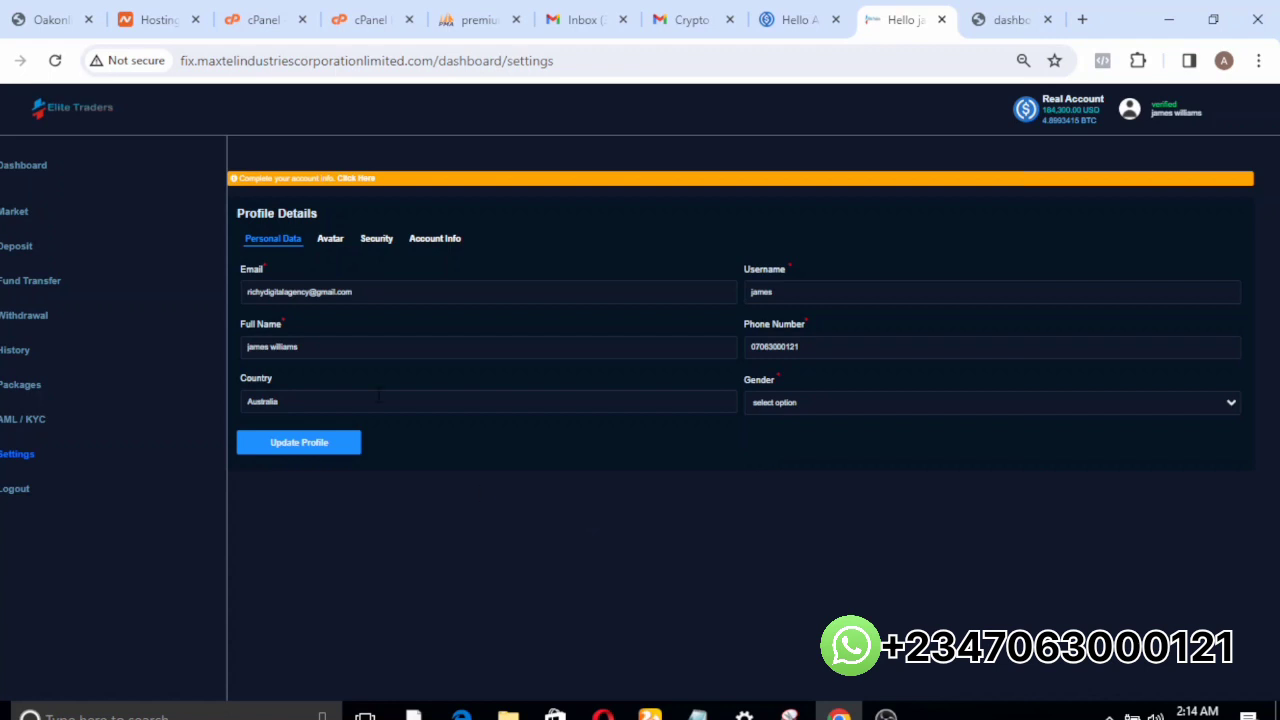
left_click(328, 242)
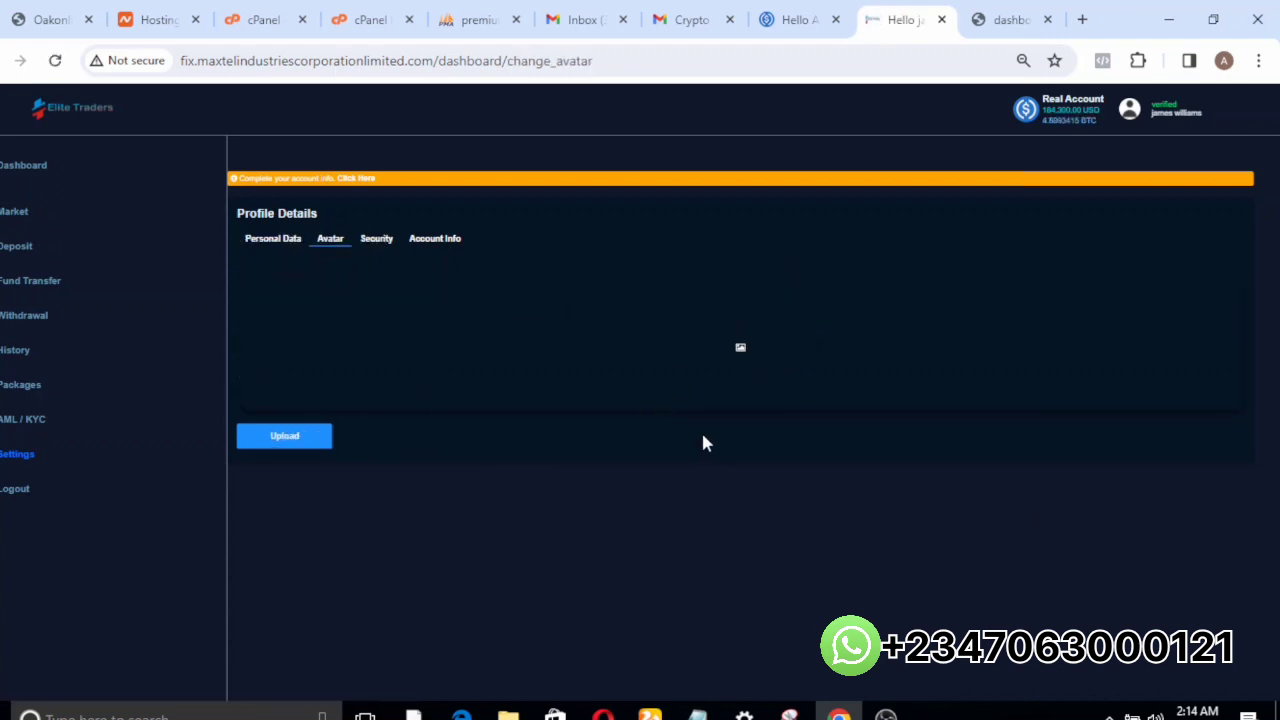
left_click(371, 252)
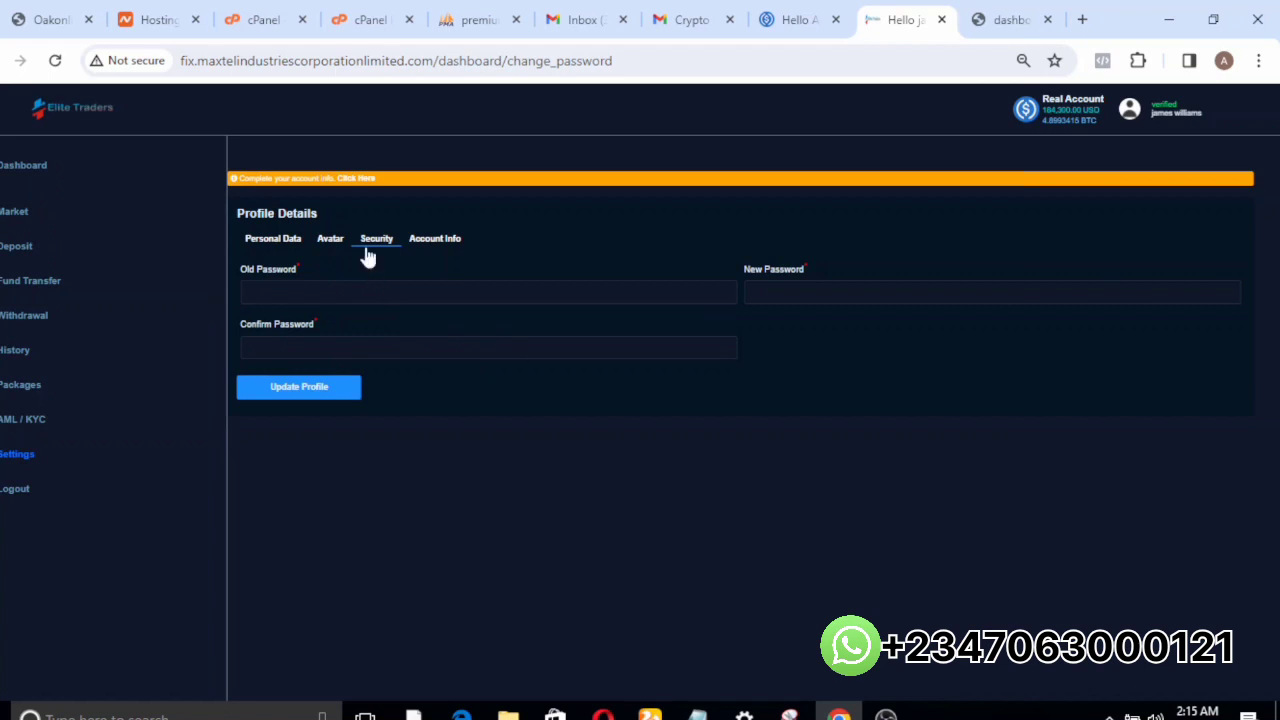
left_click(431, 244)
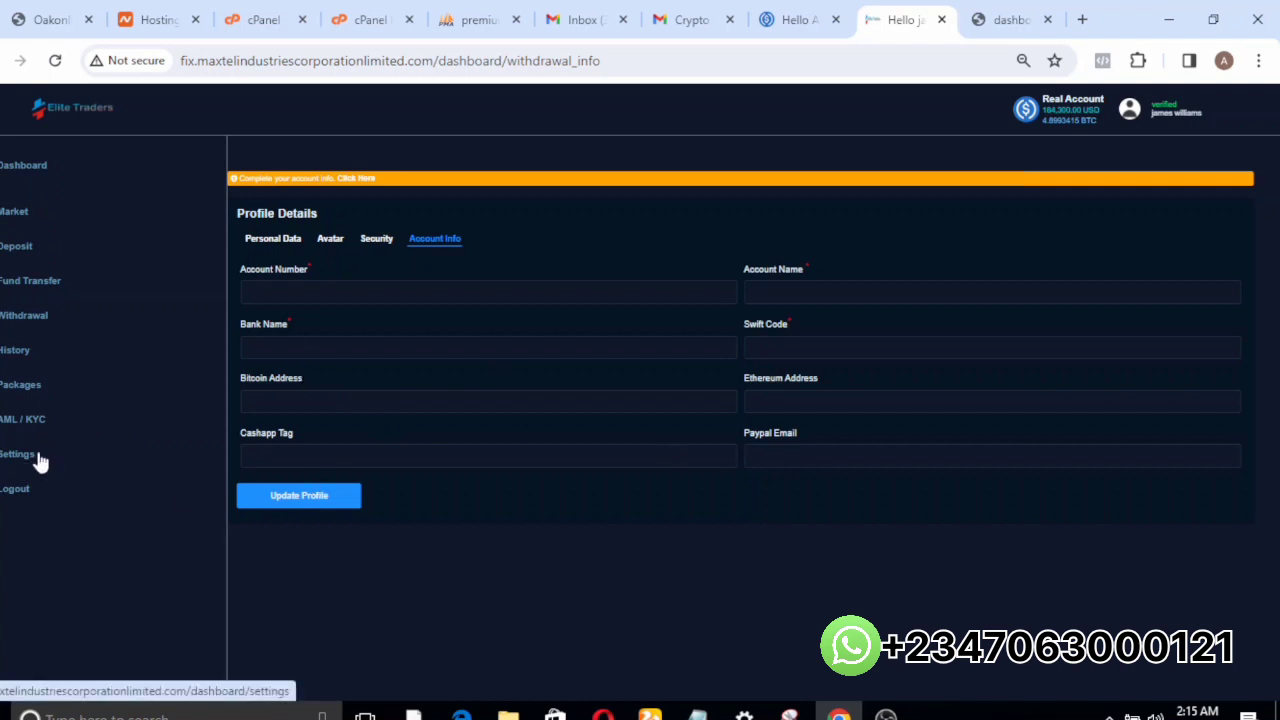
left_click(784, 21)
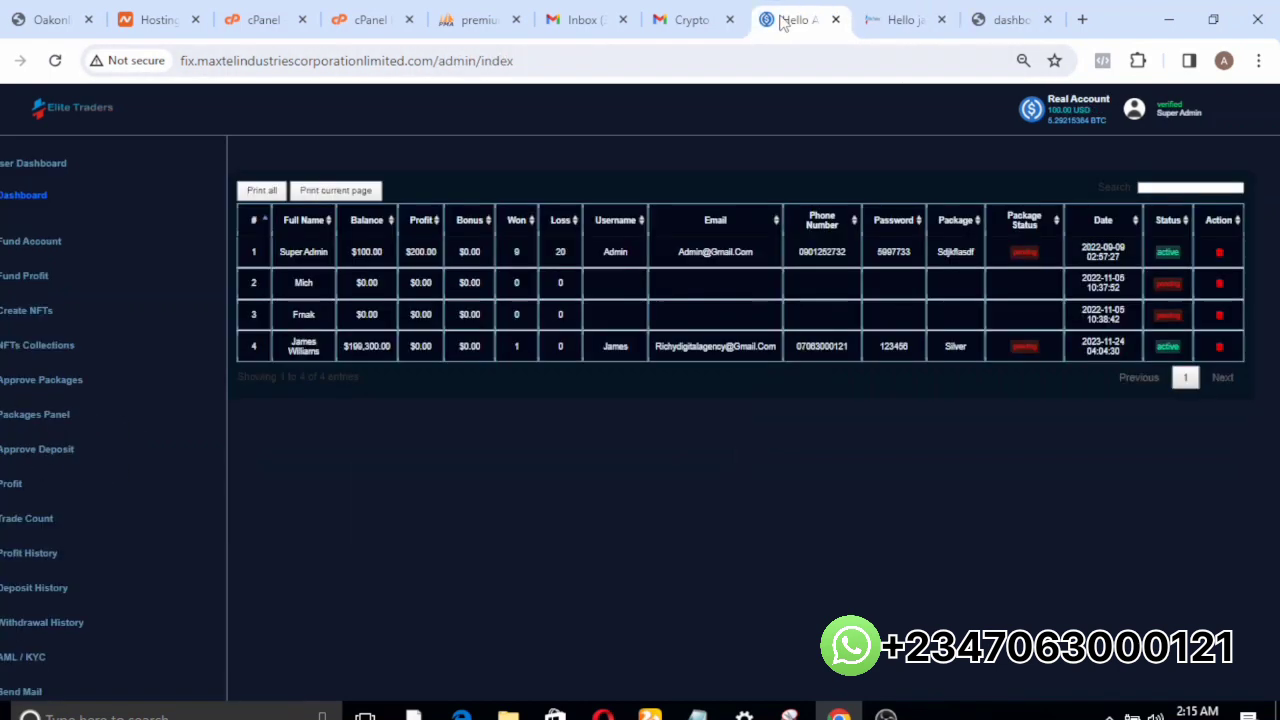
Open and reload the user dashboard, then log out and select the login Email Address field
left_click(28, 173)
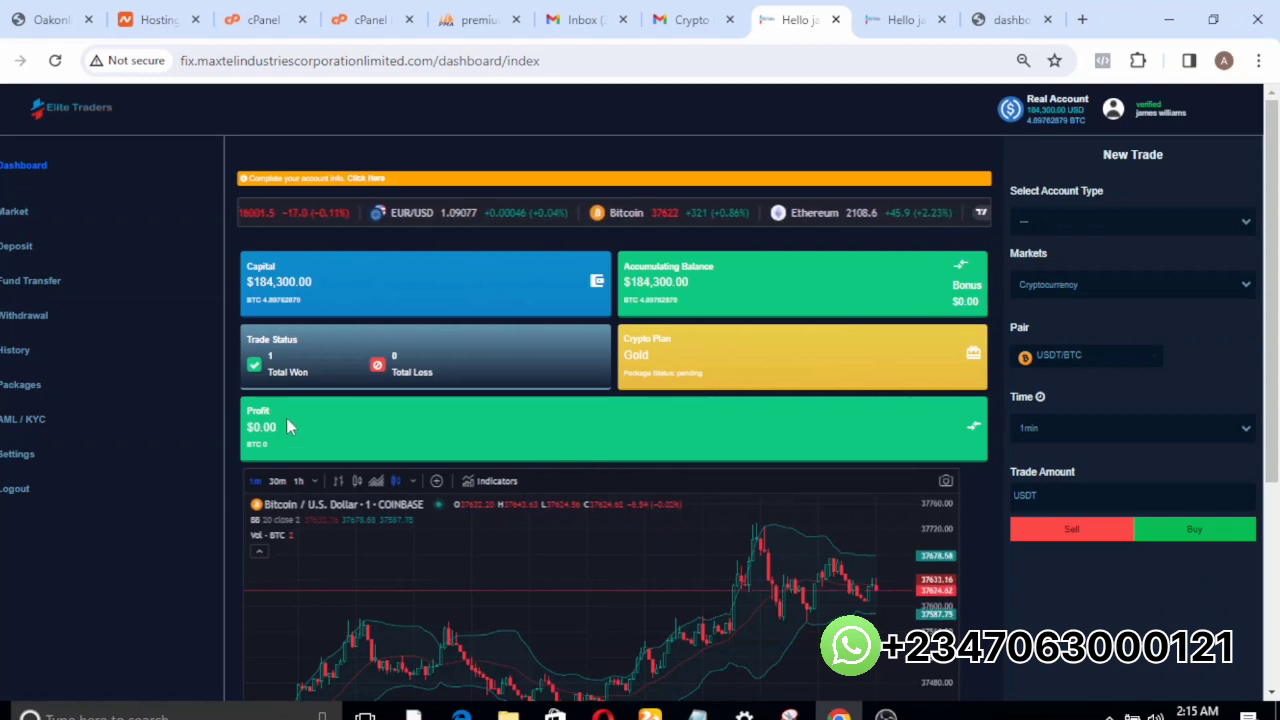
left_click(7, 180)
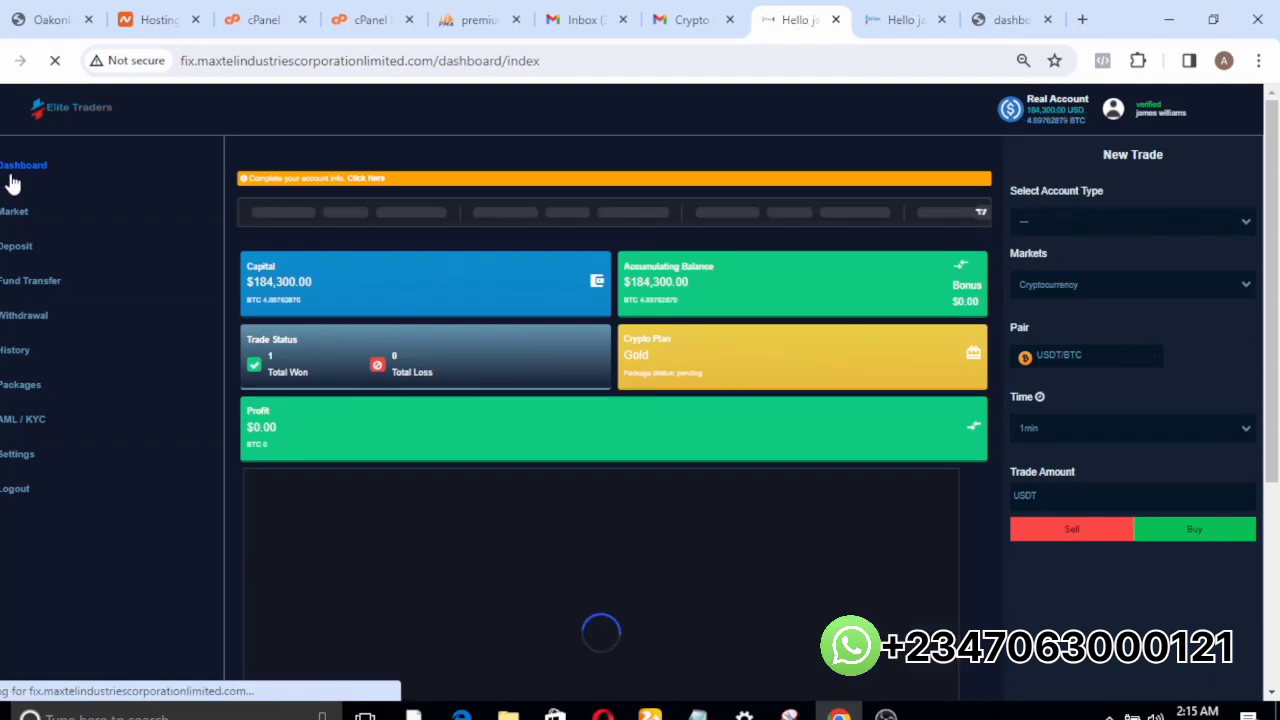
left_click(7, 172)
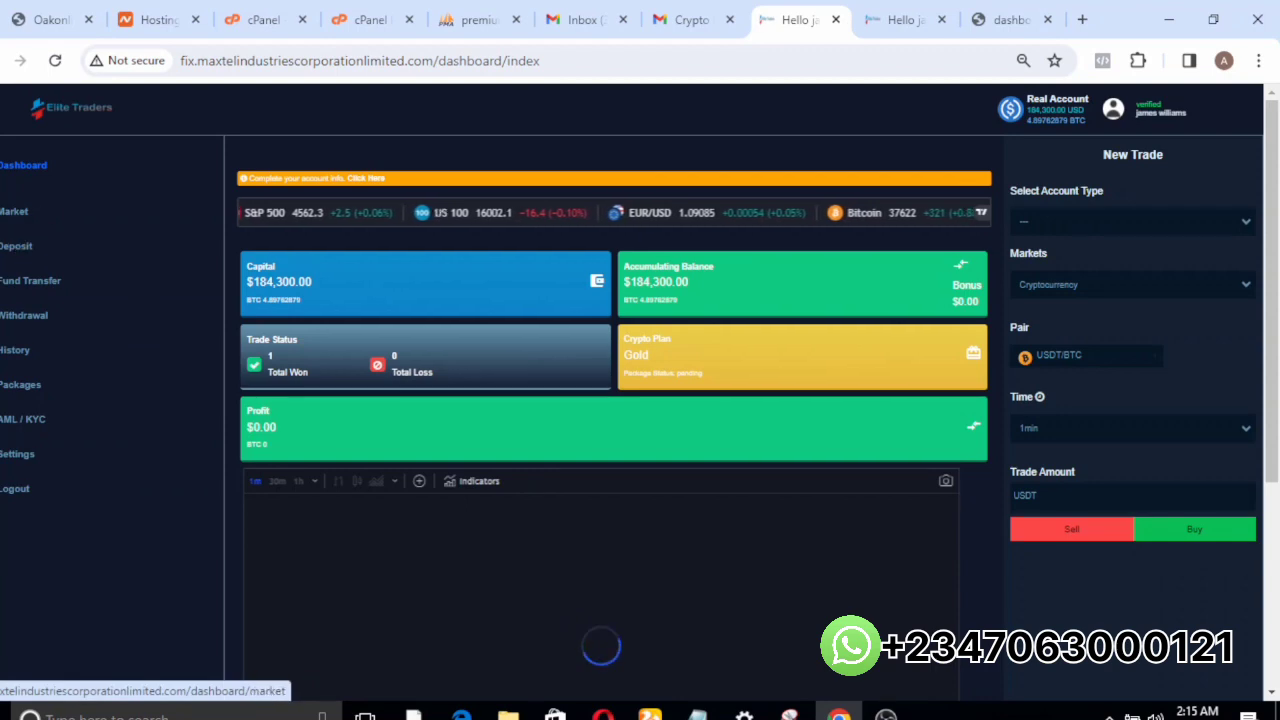
left_click(29, 165)
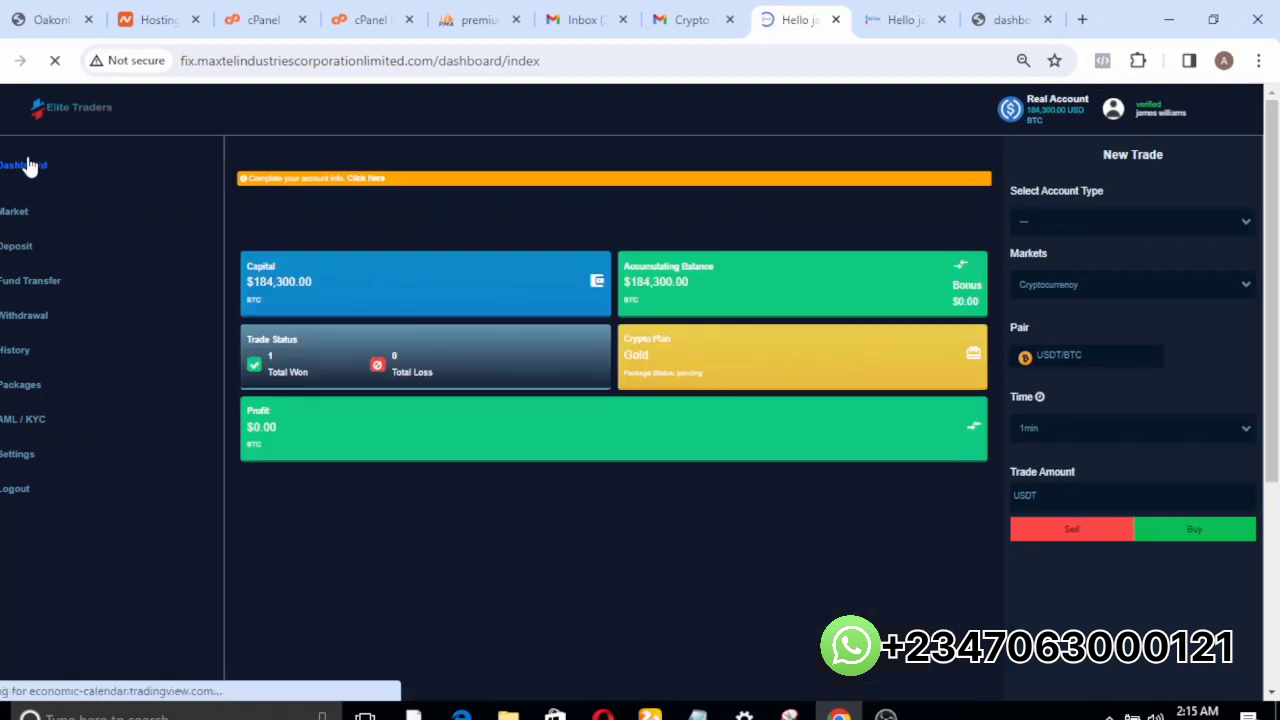
left_click(5, 490)
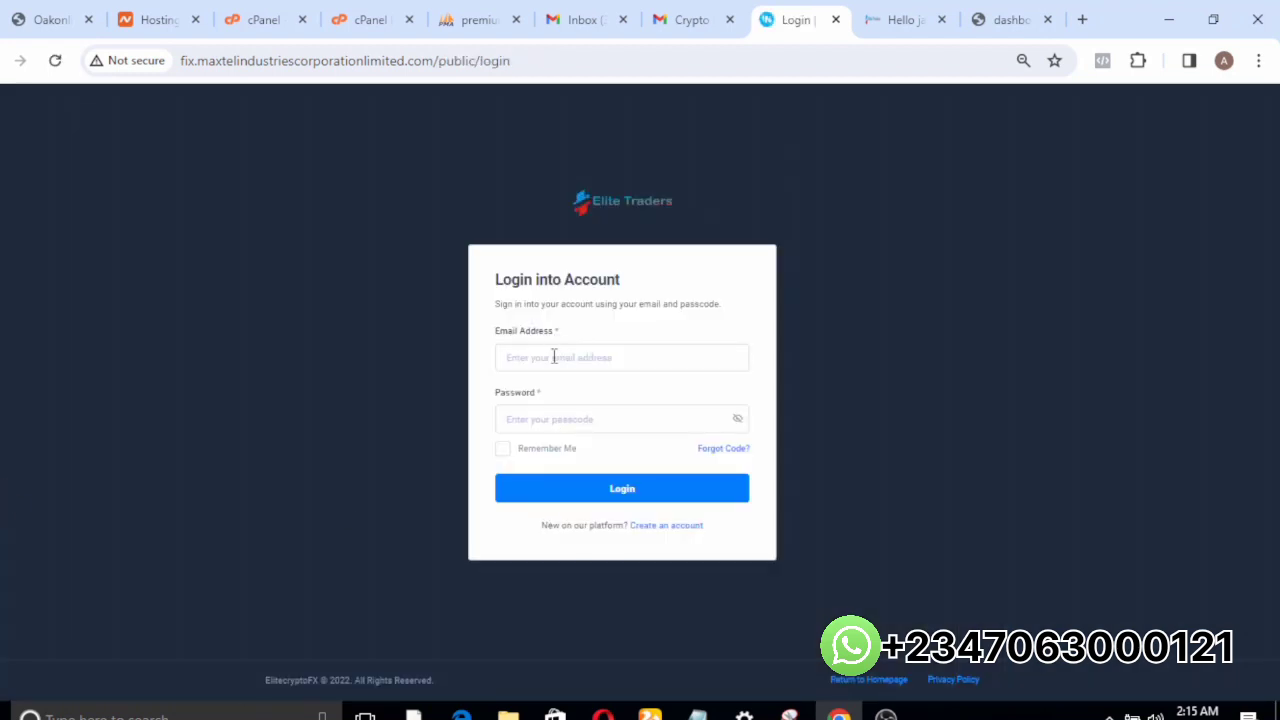
left_click(533, 362)
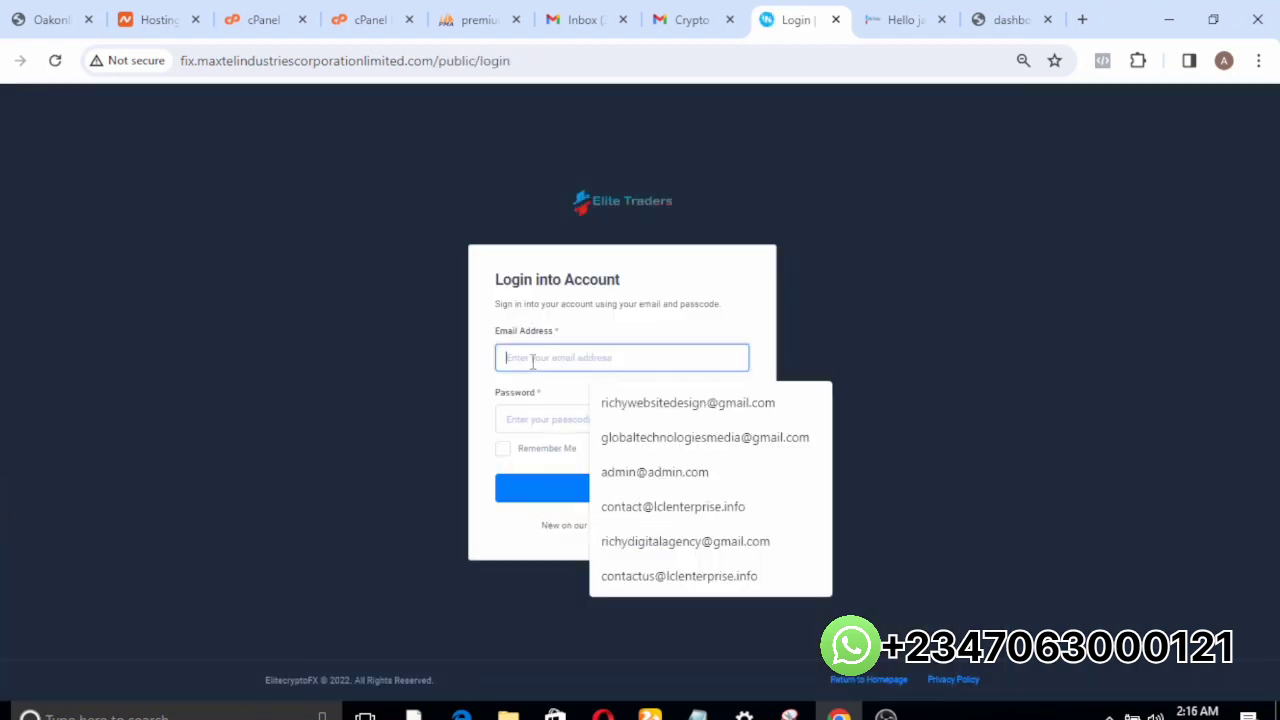
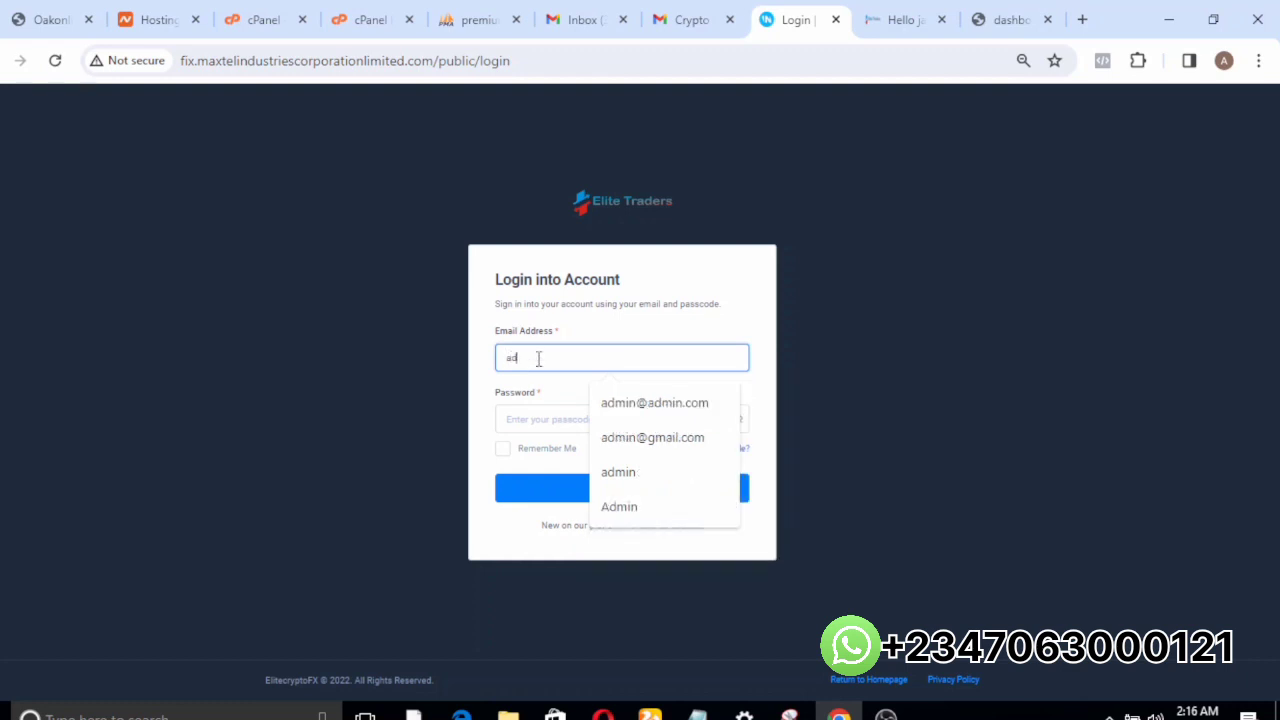
Autofill the login Email Address with the saved admin e-mail, then bring up the Read me (2) credentials file
type("ad")
left_click(617, 438)
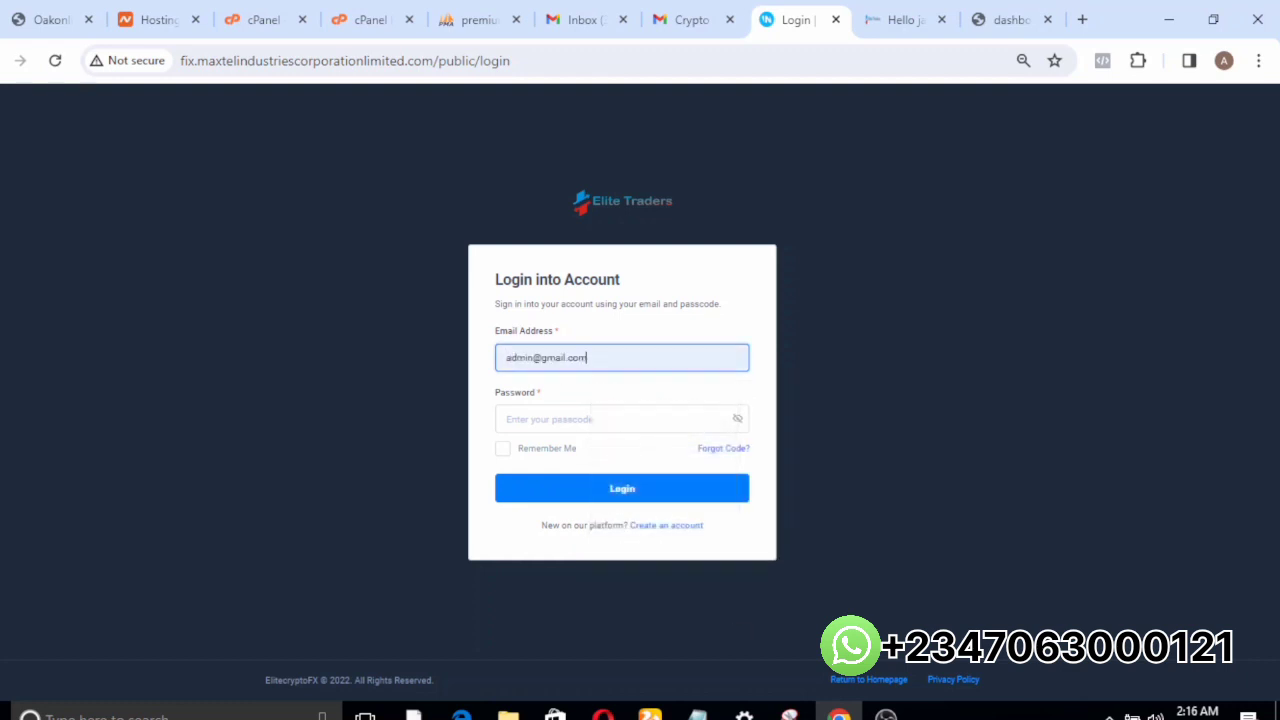
mouse_move(726, 708)
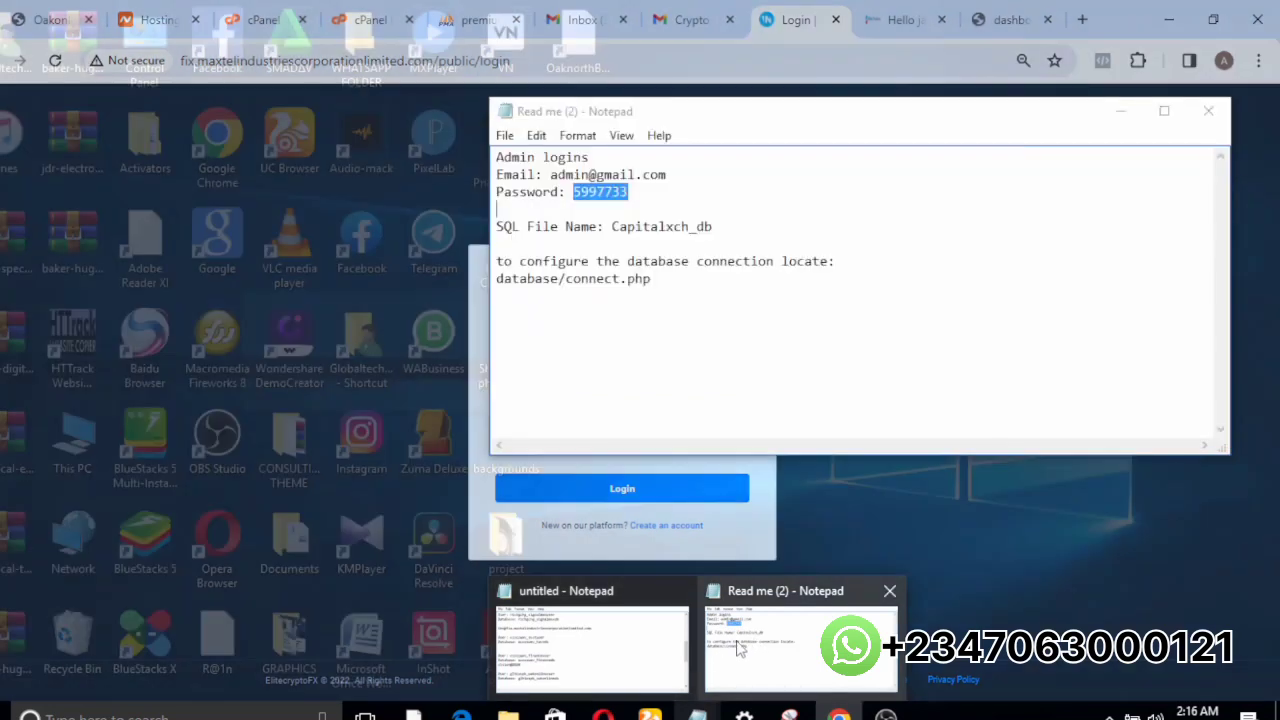
left_click(738, 648)
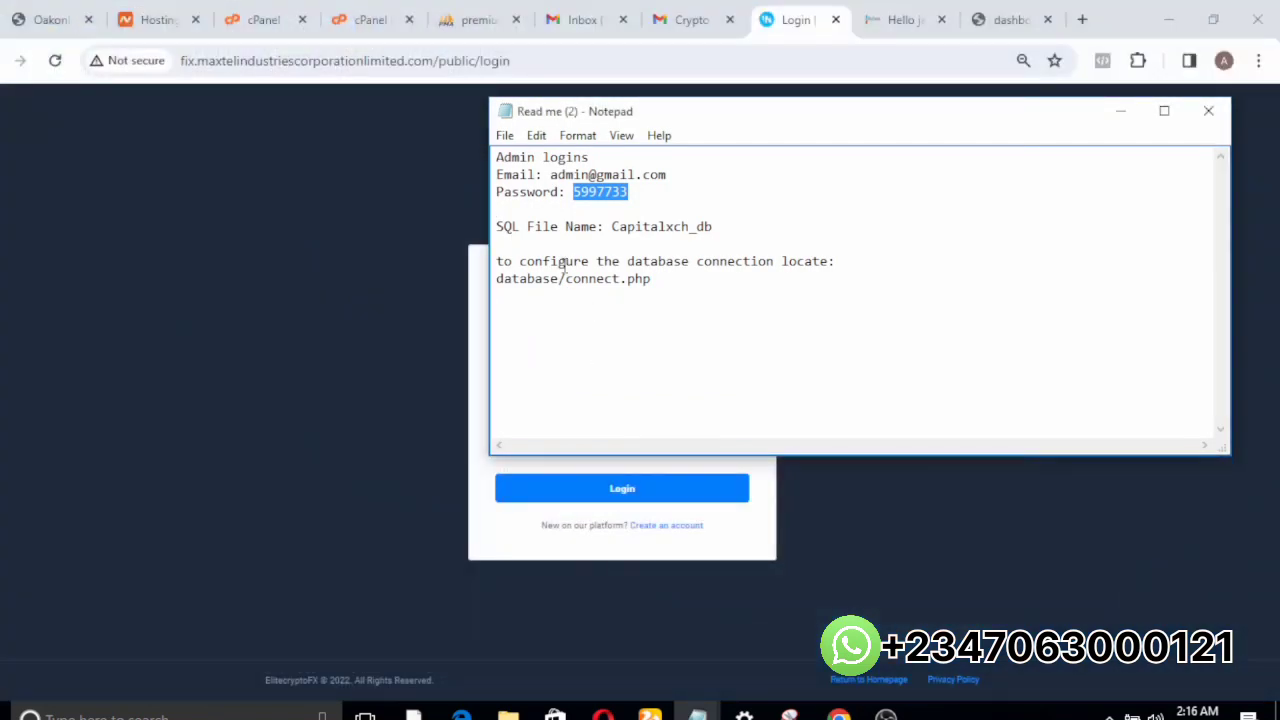
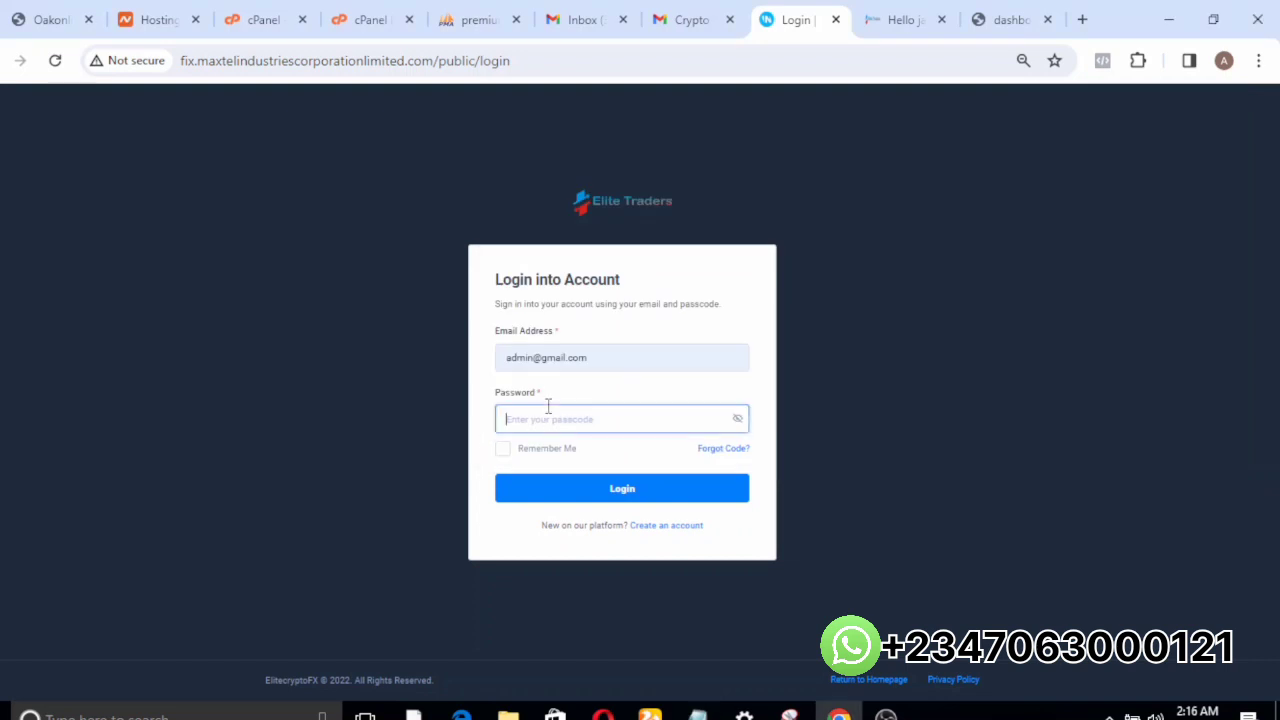
Paste the admin account password into the Password field and submit the login
key("ctrl+v")
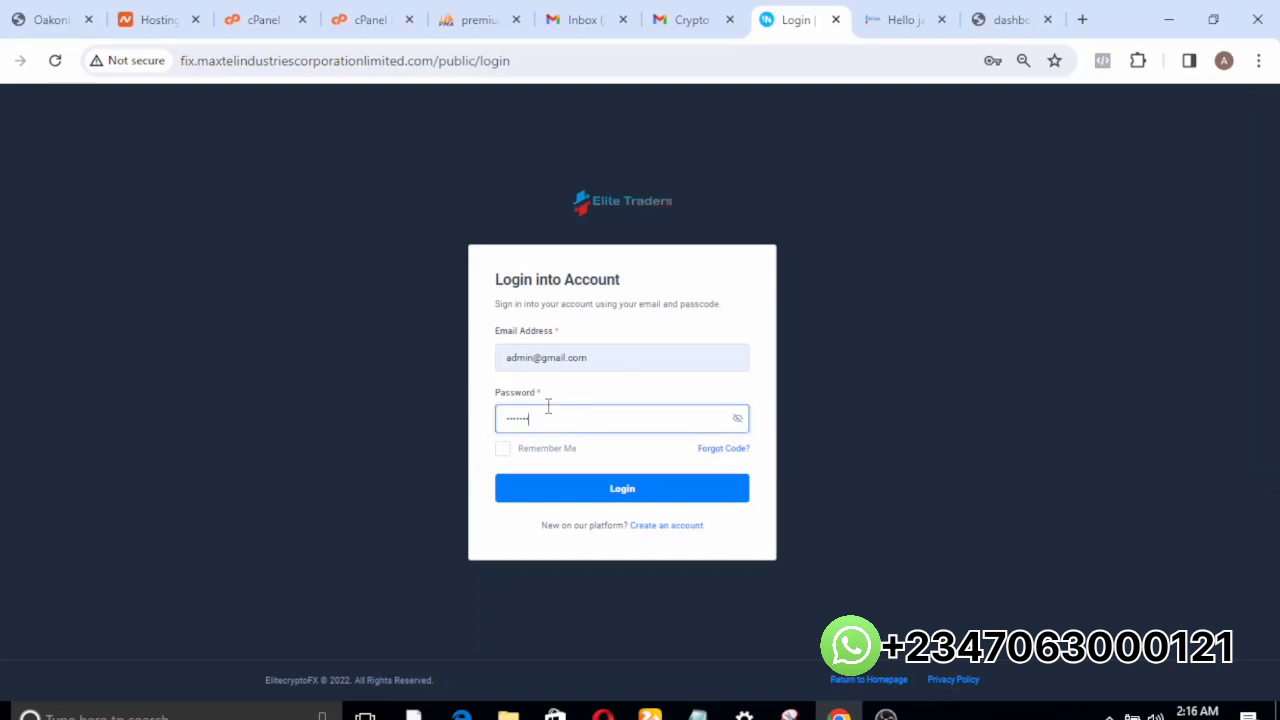
left_click(557, 484)
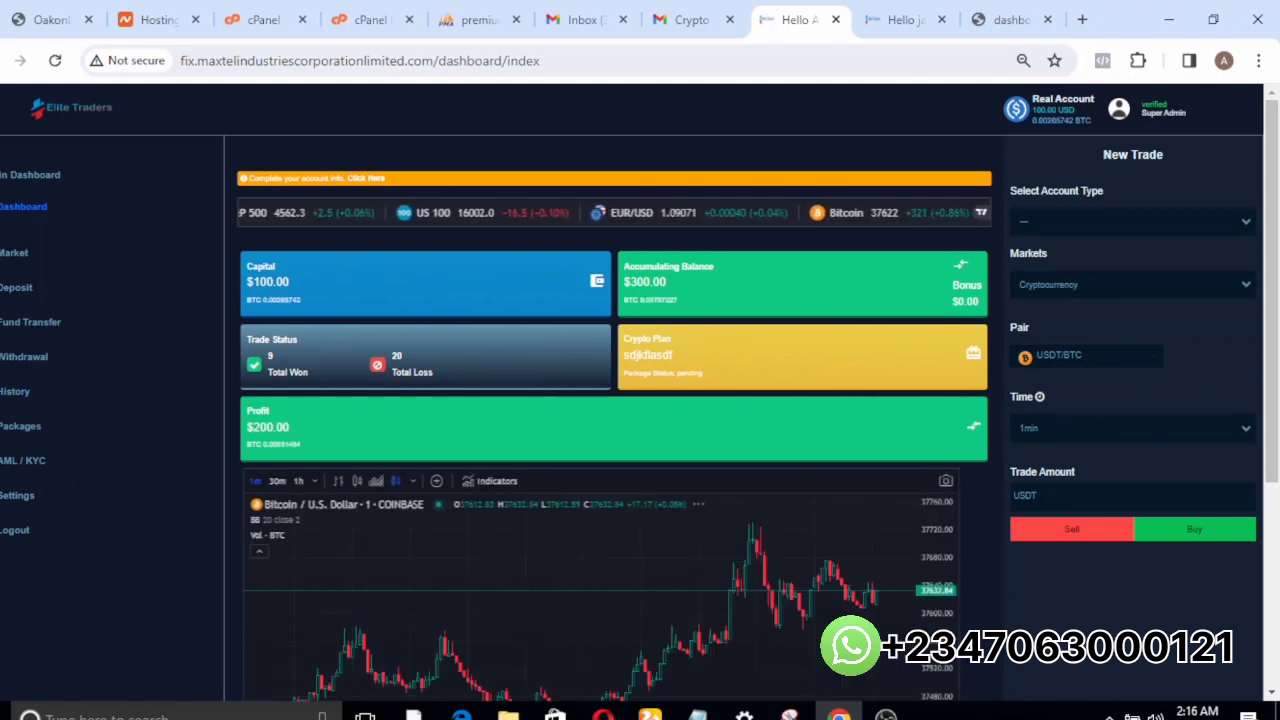
Reload the user dashboard, then switch to the Admin Dashboard's table of four registered users
left_click(8, 212)
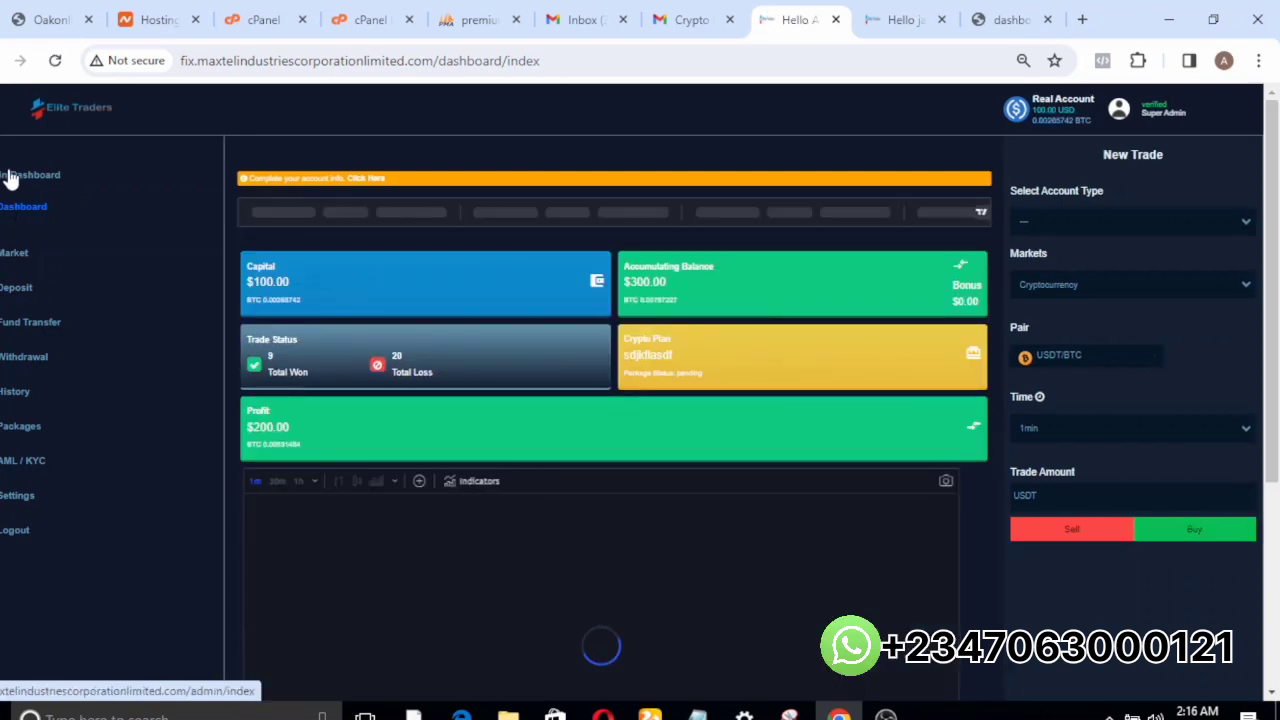
left_click(8, 176)
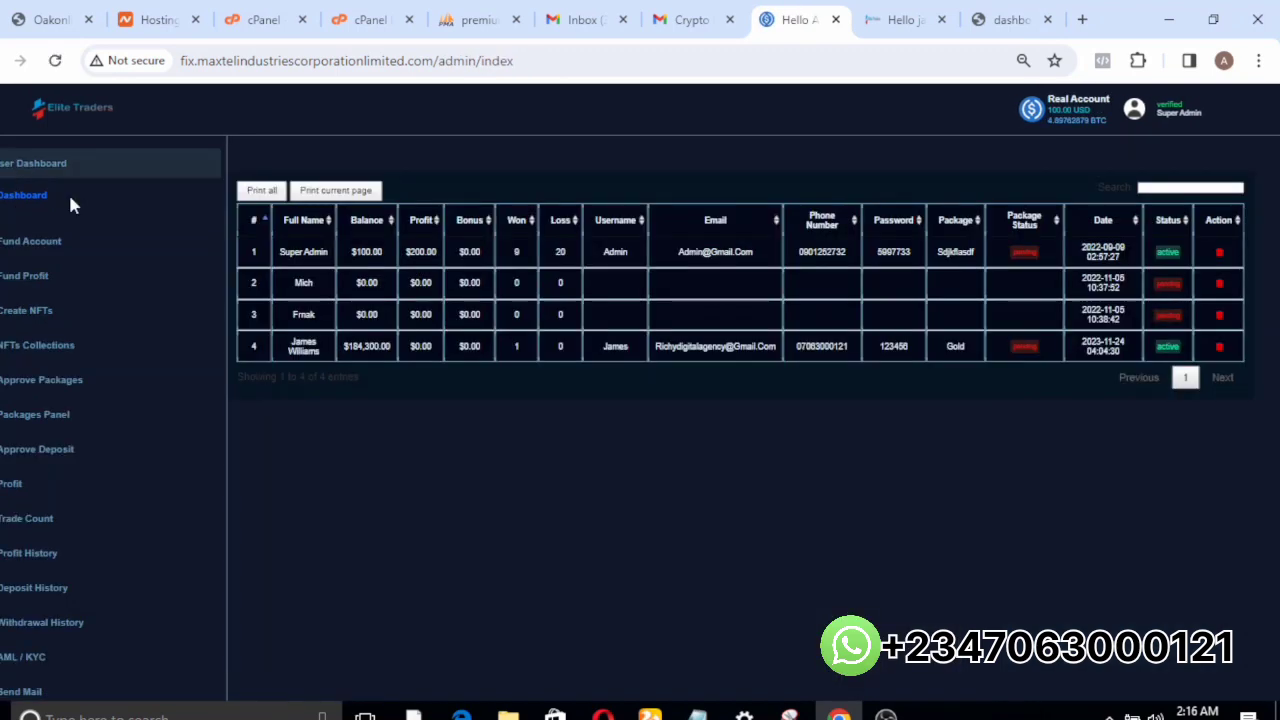
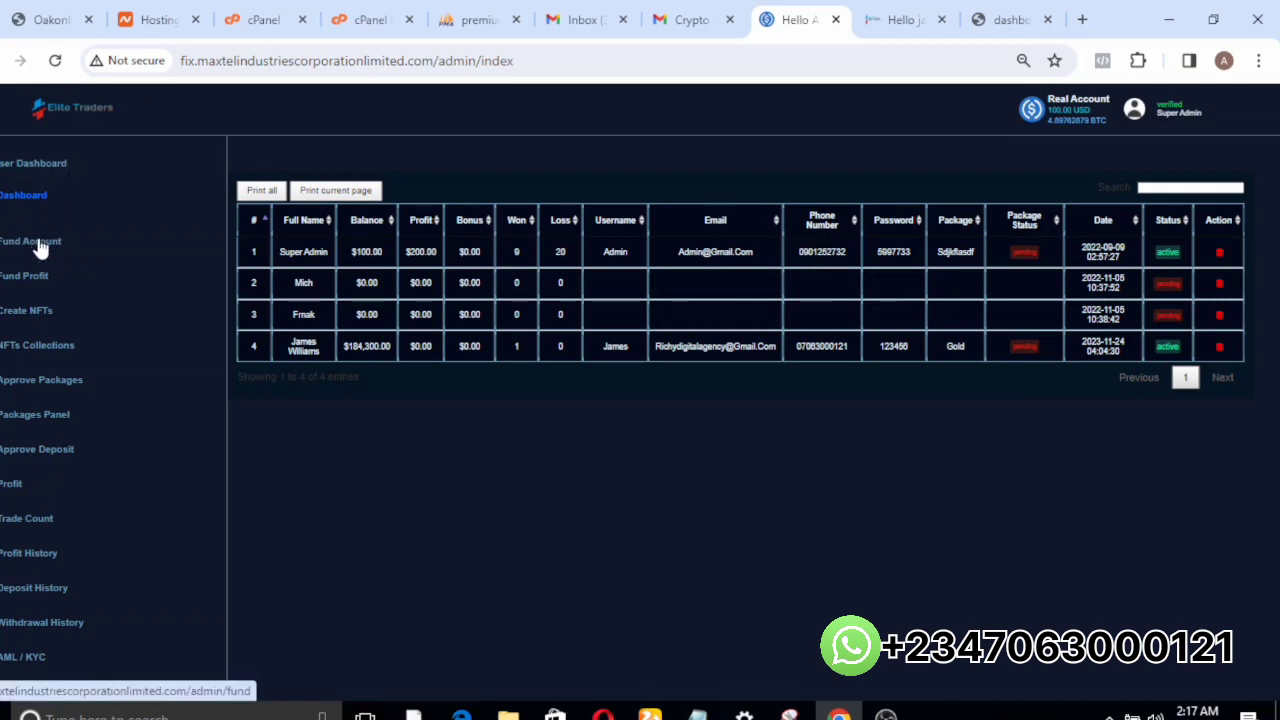
On the Fund Account page, choose the user account holding $184,300.00 as the account to fund
left_click(40, 246)
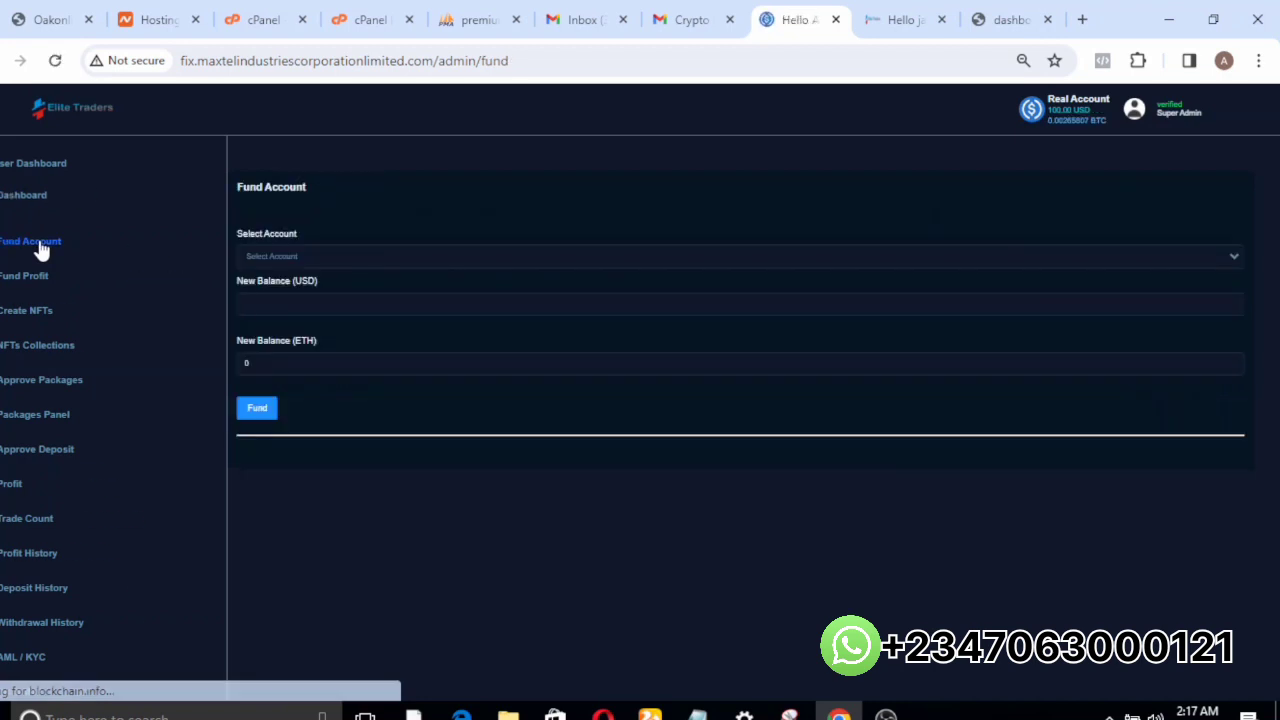
left_click(340, 256)
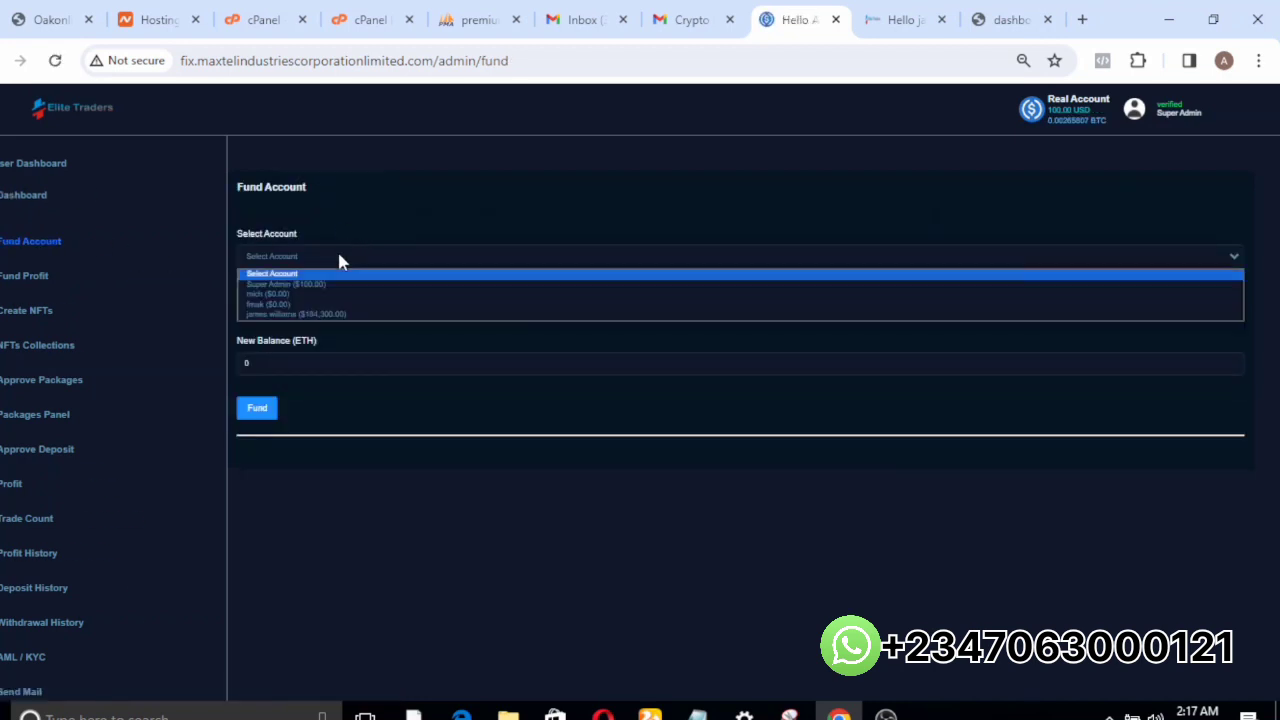
left_click(314, 314)
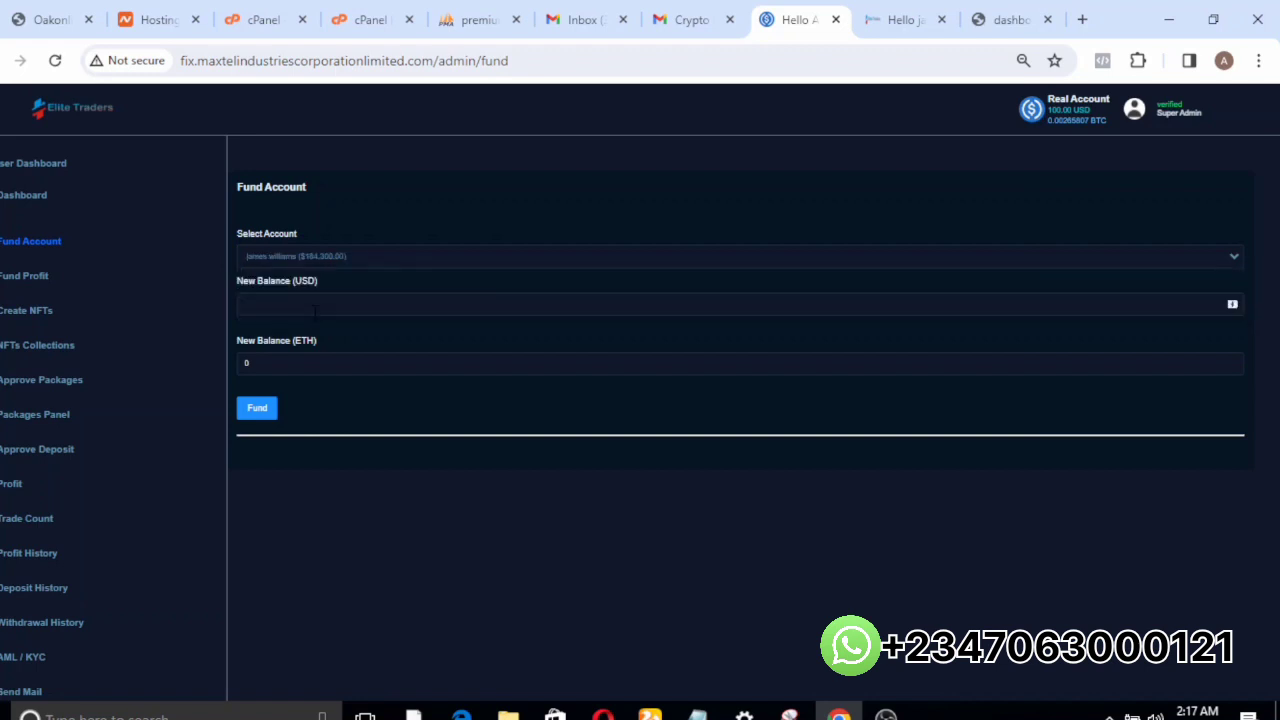
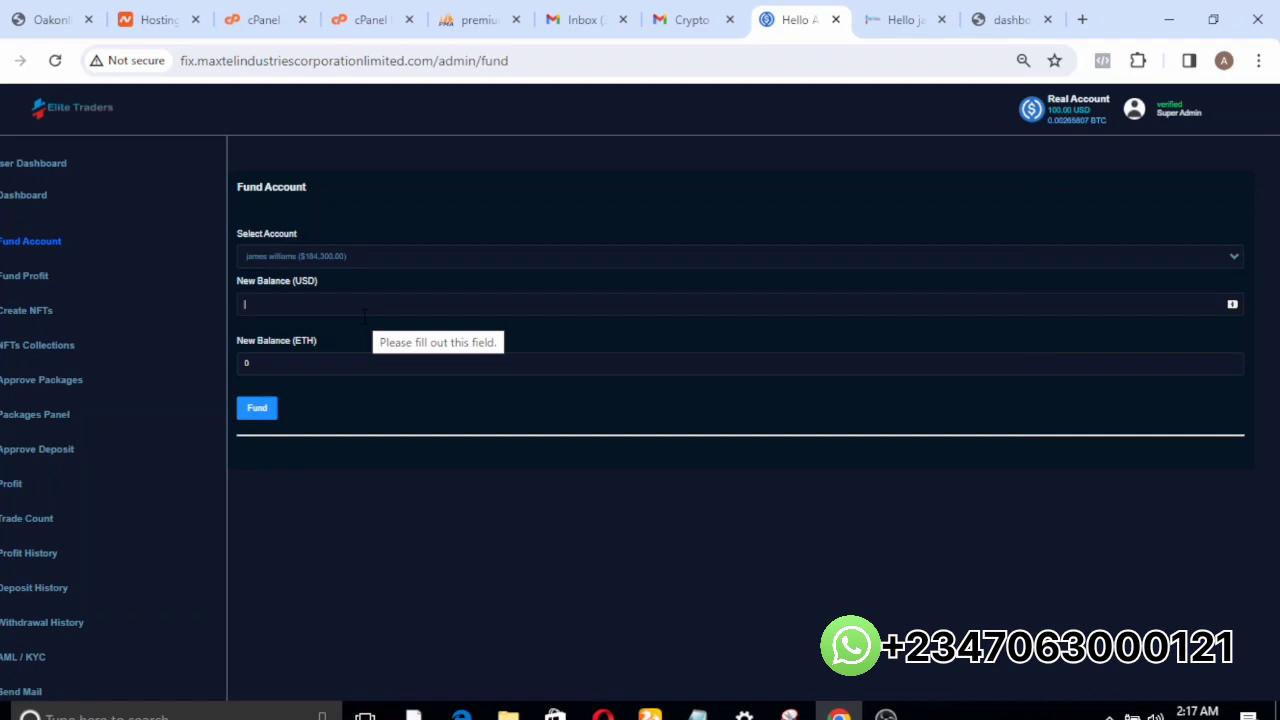
Fill the New Balance (USD) field with 200000 and the New Balance (ETH) field with 10
type("200000")
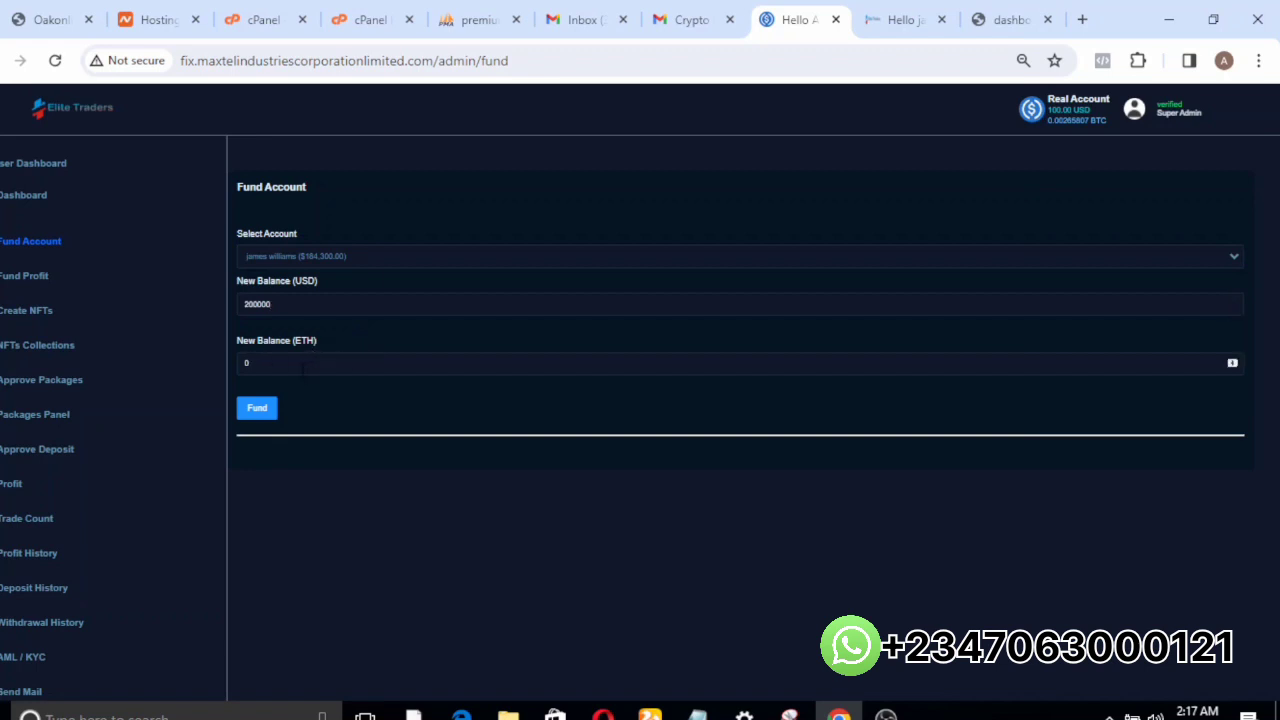
type("1")
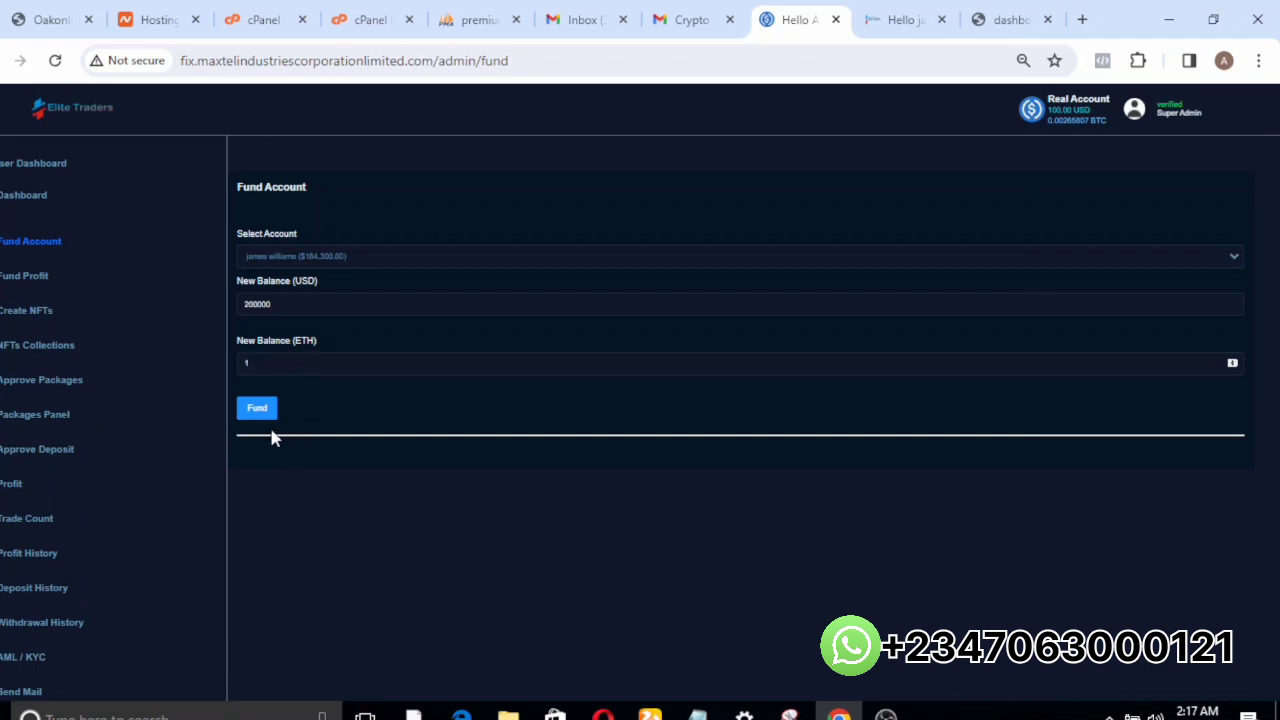
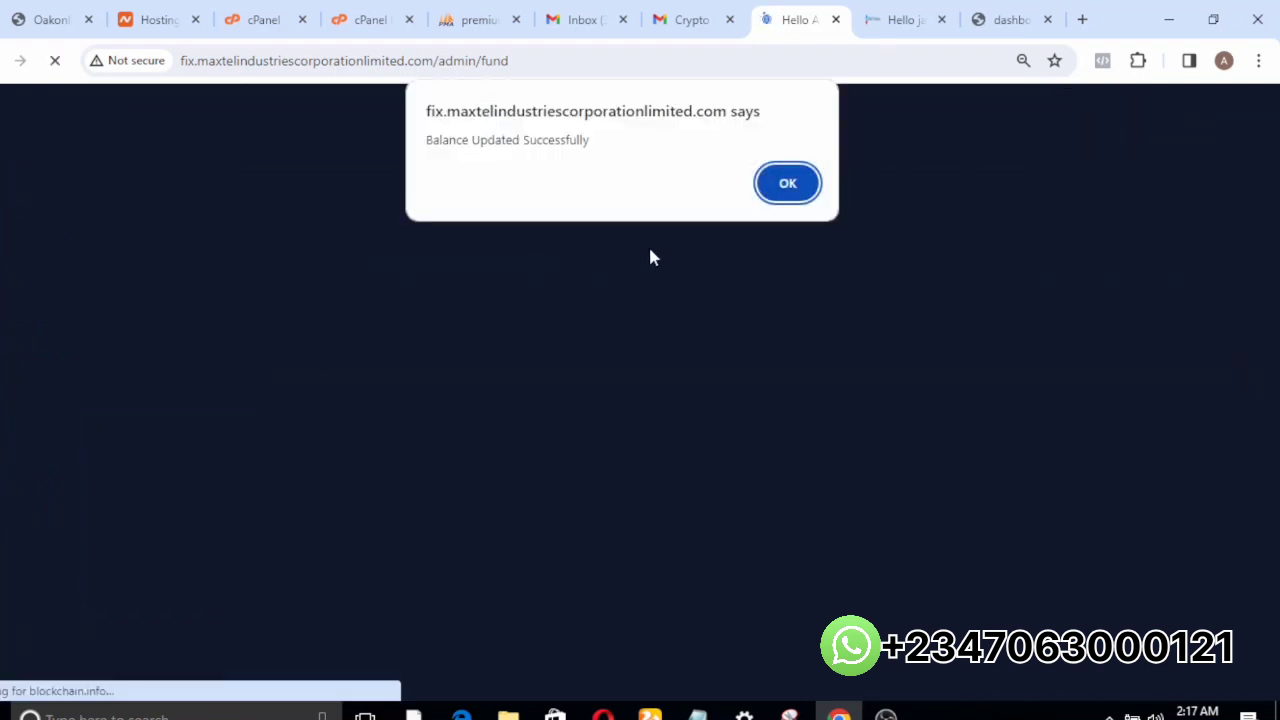
Dismiss the 'Balance Updated Successfully' alert to see the user's $200,000.00 balance
left_click(786, 184)
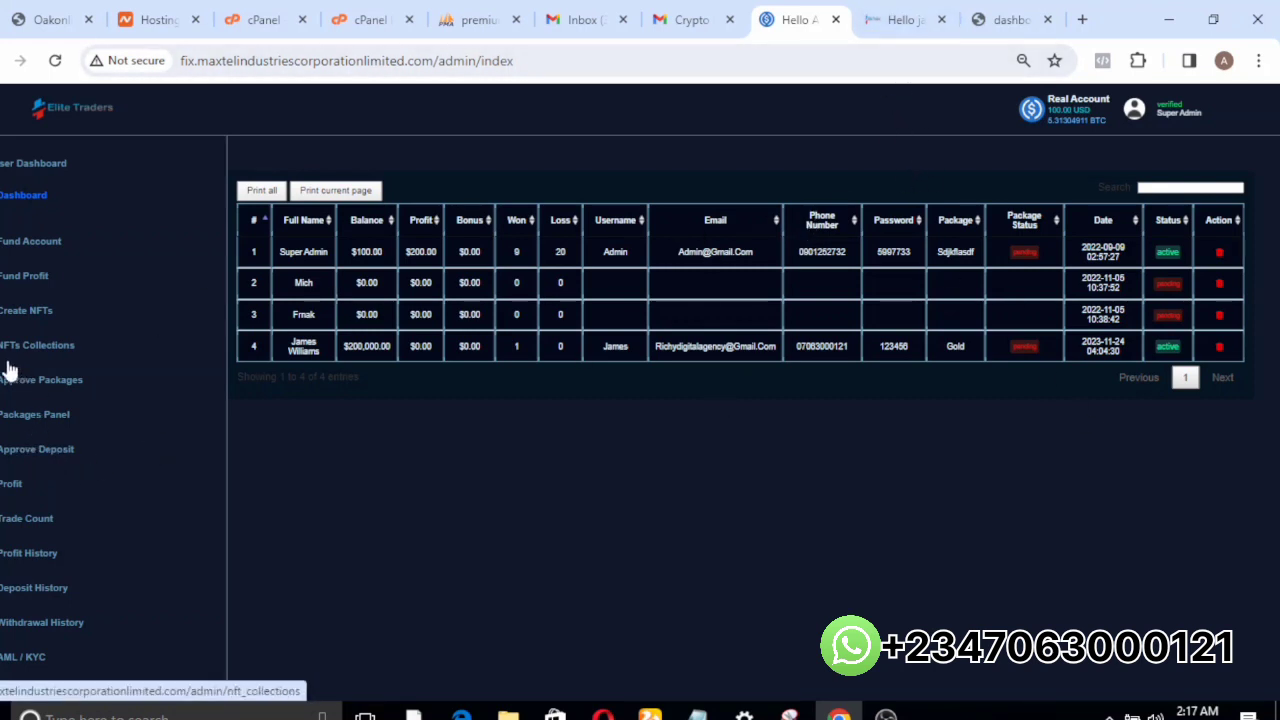
Fund the last user's account with 50000 USD profit and a 500 USD bonus
left_click(28, 290)
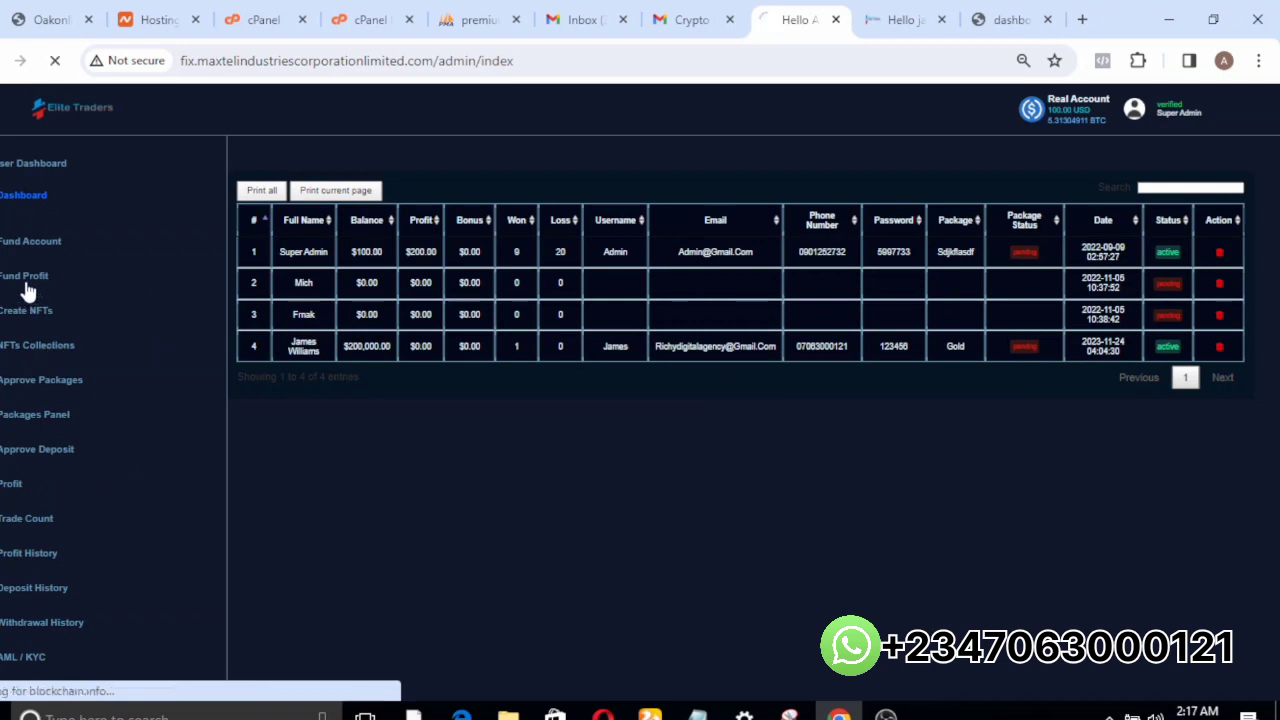
left_click(340, 258)
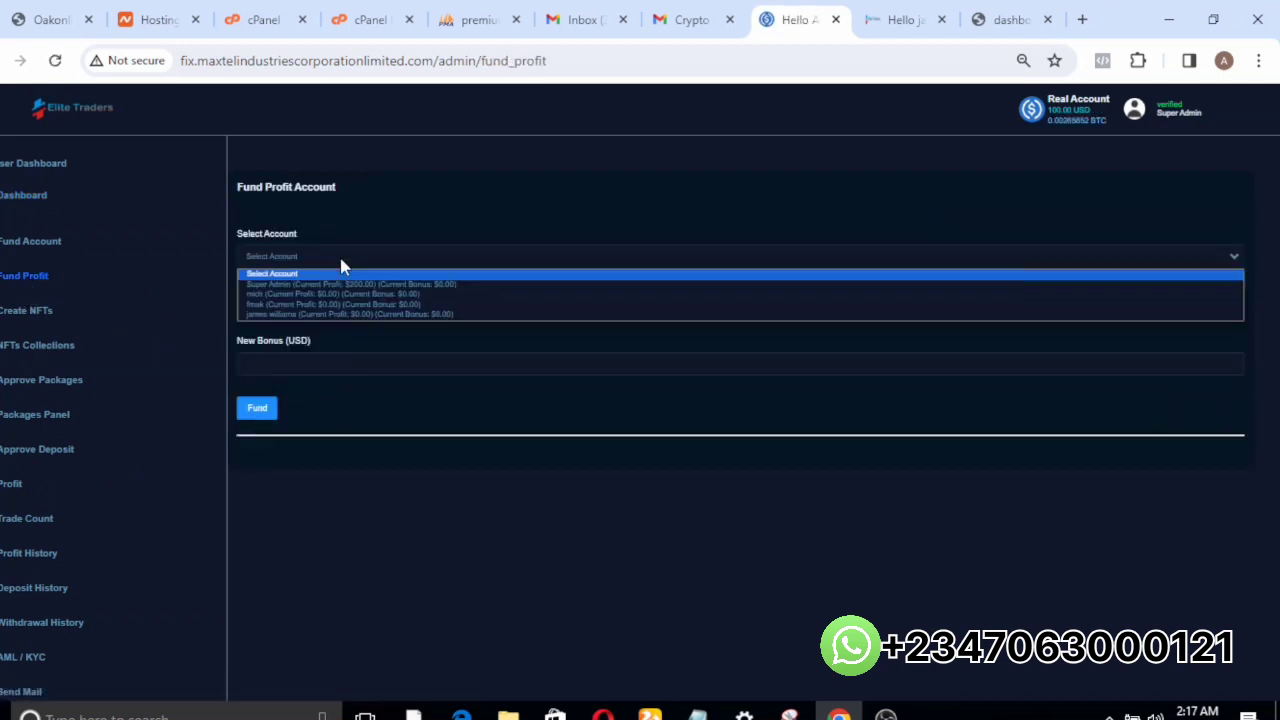
left_click(338, 285)
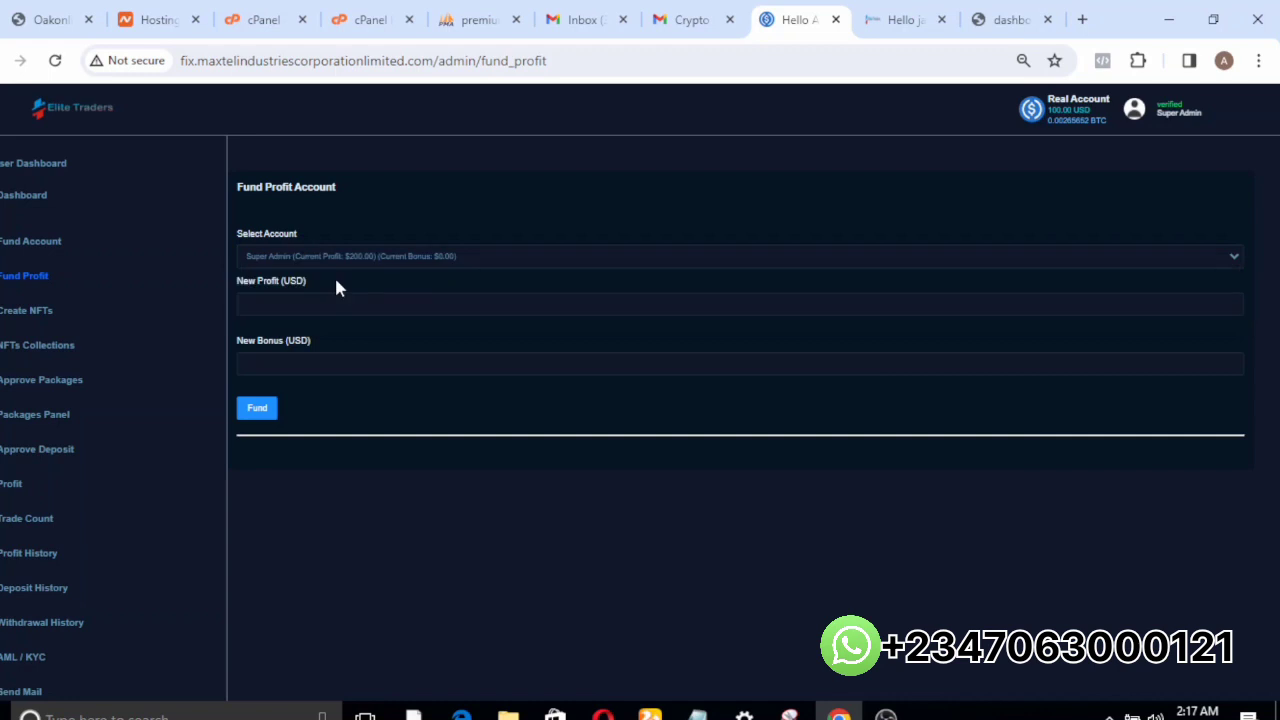
left_click(305, 266)
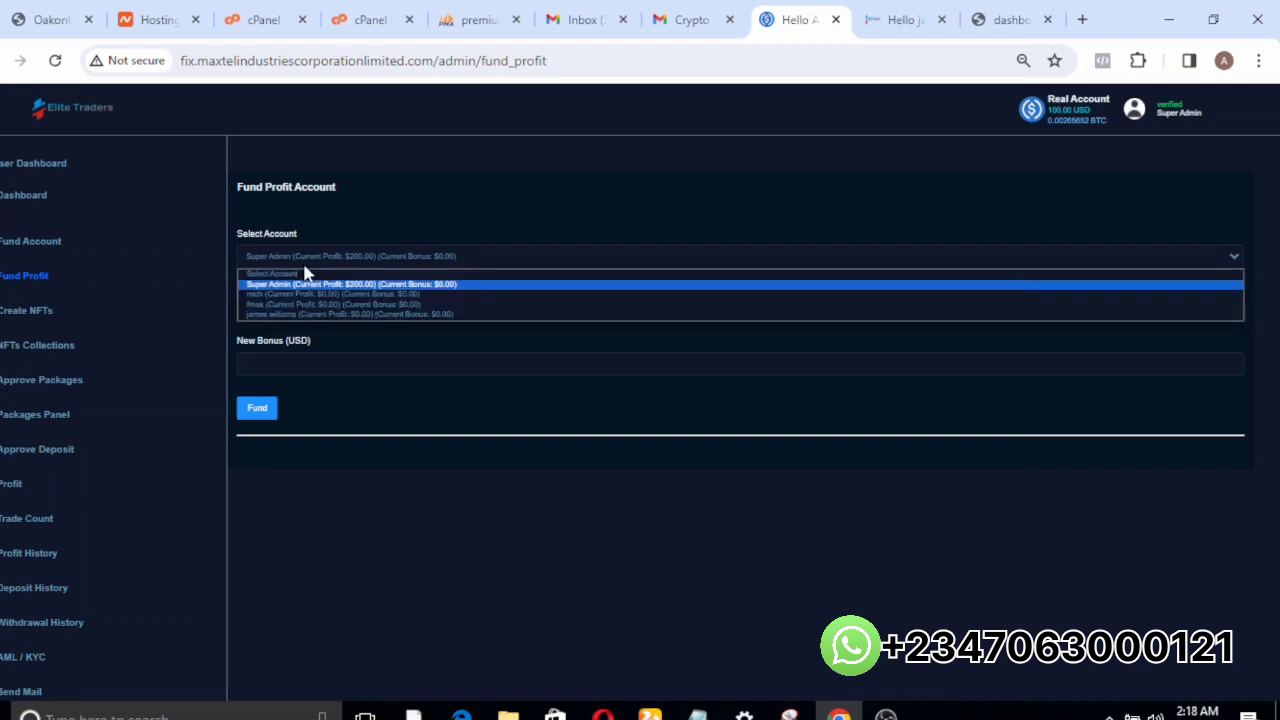
left_click(268, 316)
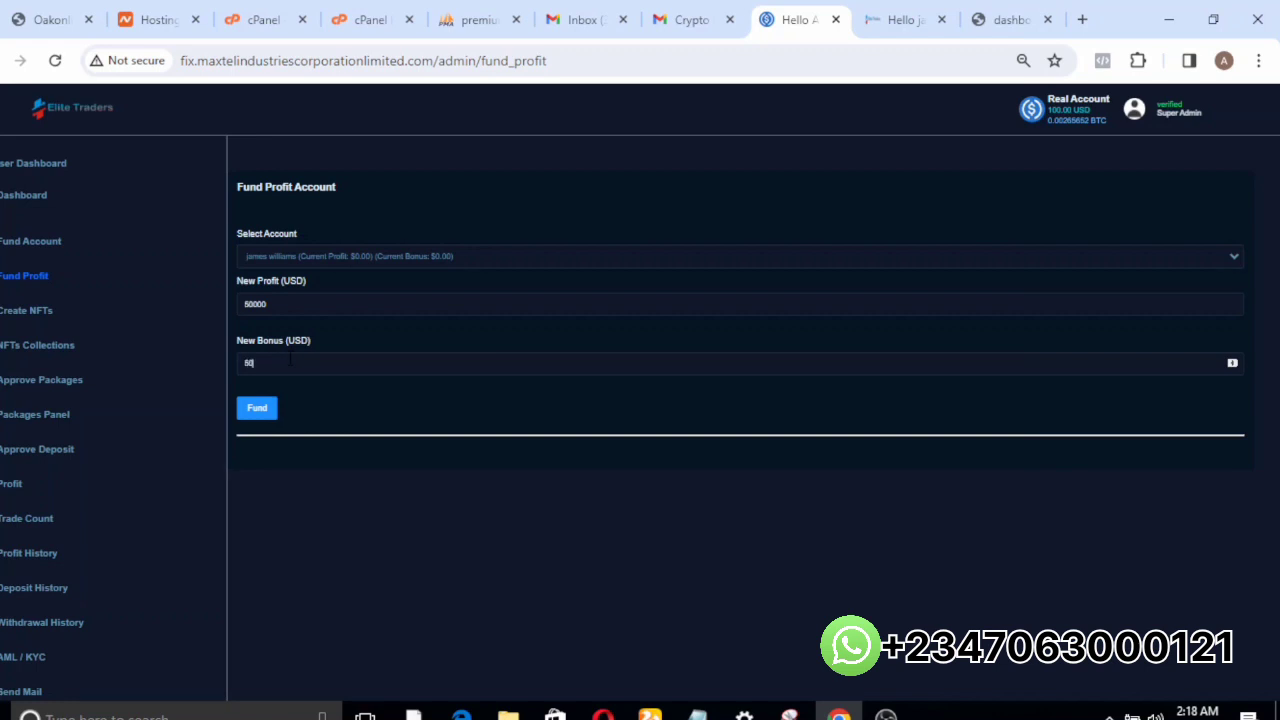
left_click(261, 407)
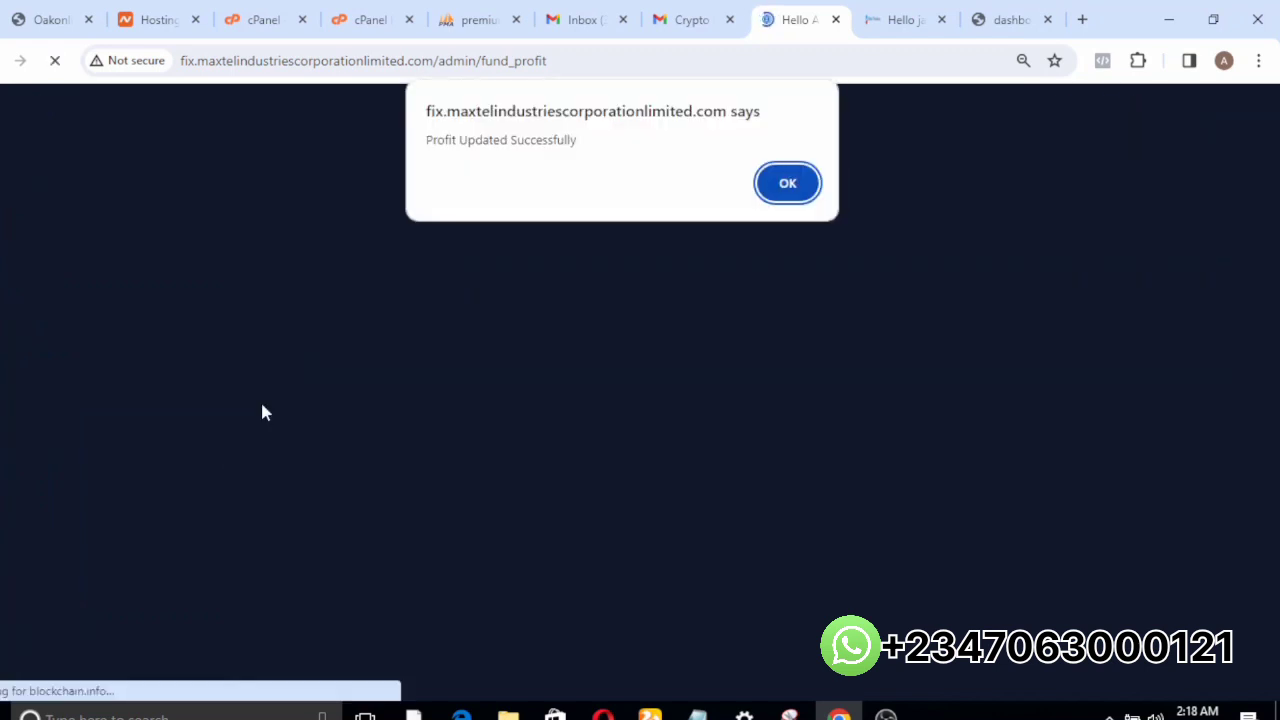
Dismiss the profit confirmation, then bring up the empty Create NFTs form
left_click(784, 182)
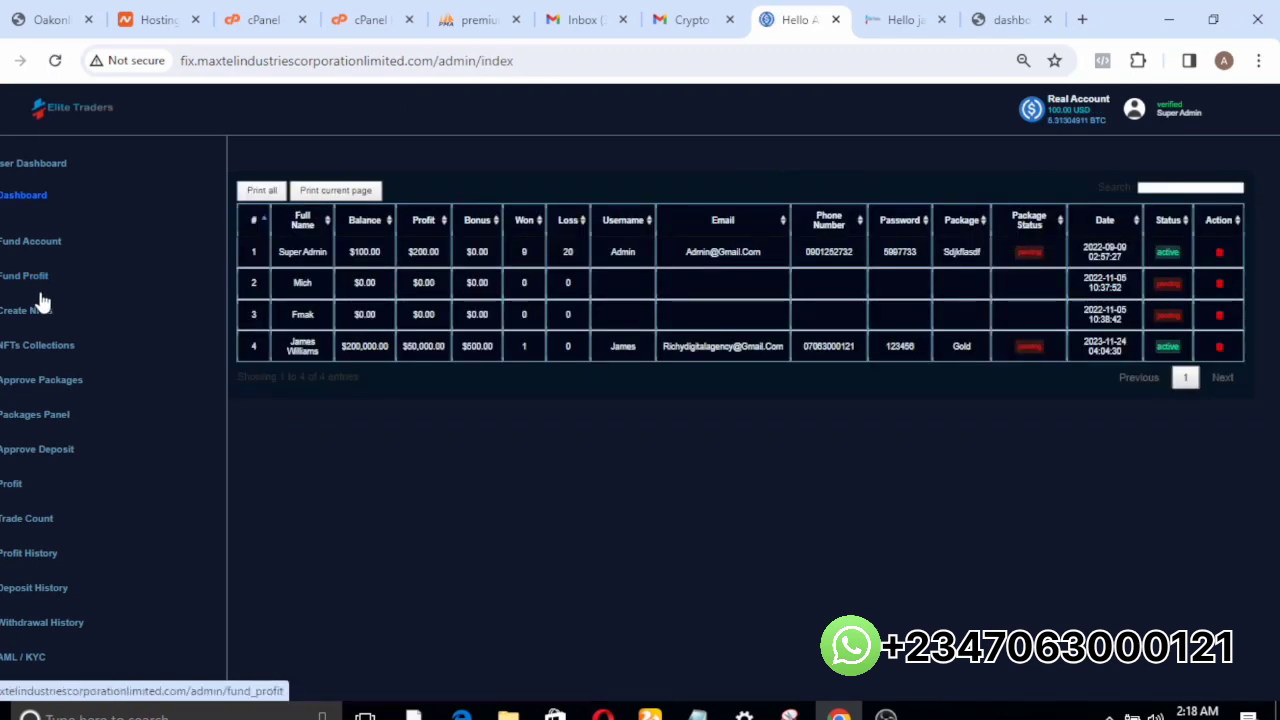
left_click(15, 314)
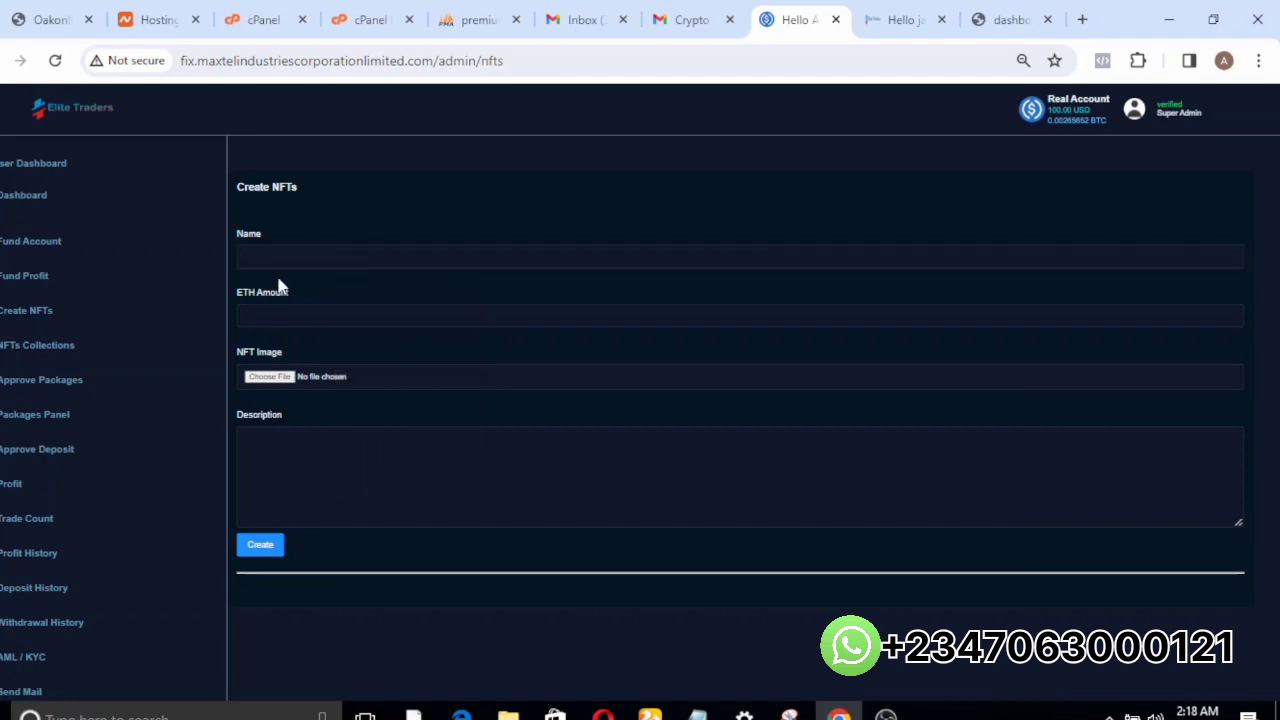
Fill the NFT Name field with the saved autofill entry 'bankland'
left_click(265, 256)
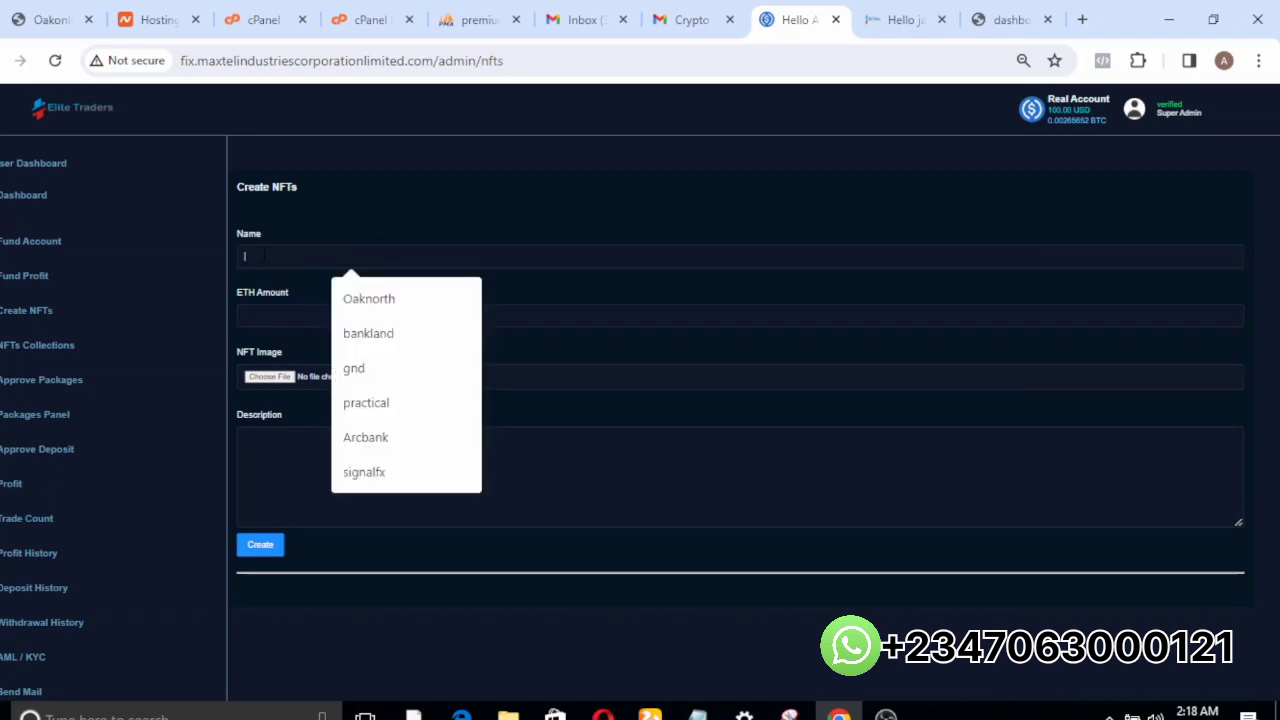
left_click(357, 336)
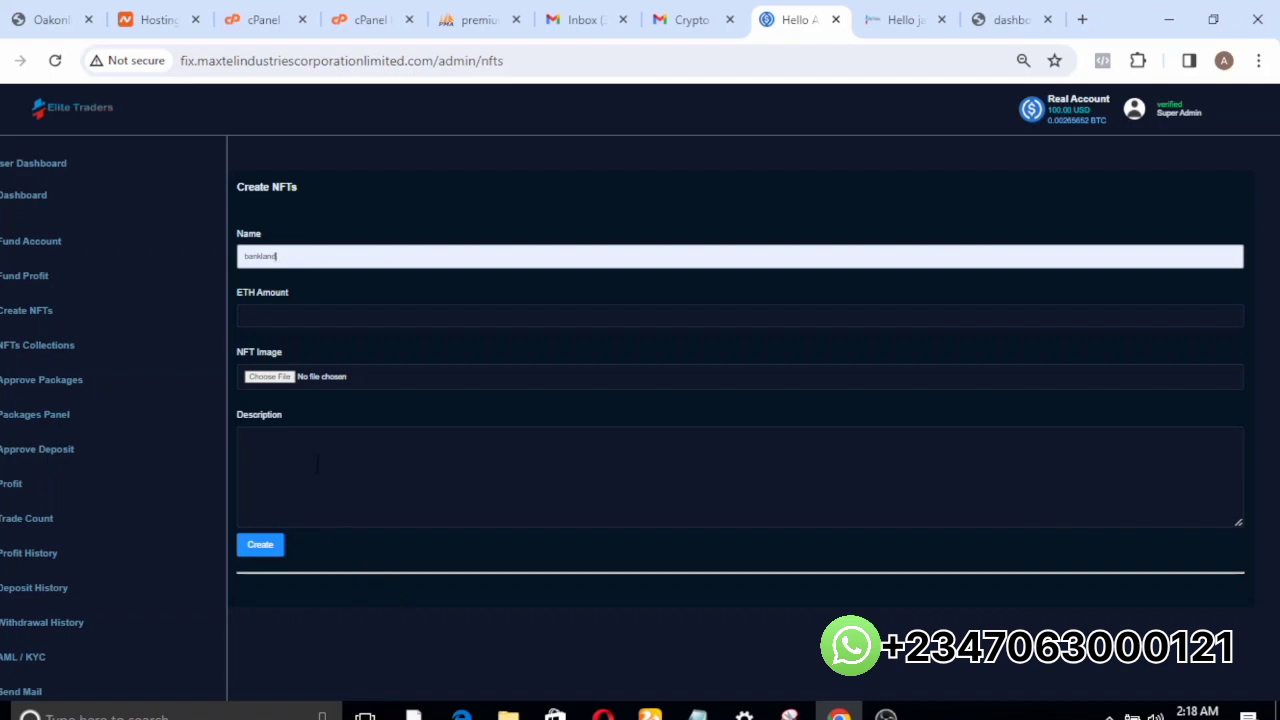
Open Abstraction 259's edit details from the NFT collections list, then go back to the list
left_click(45, 345)
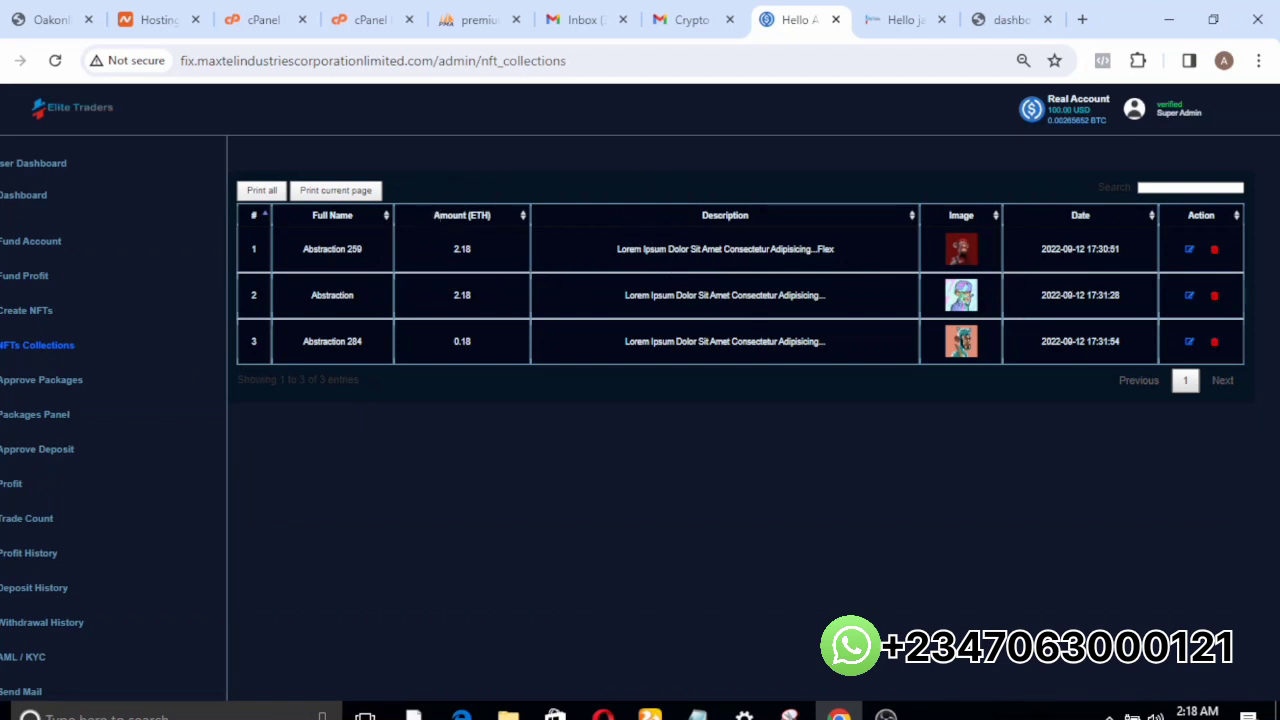
left_click(1188, 252)
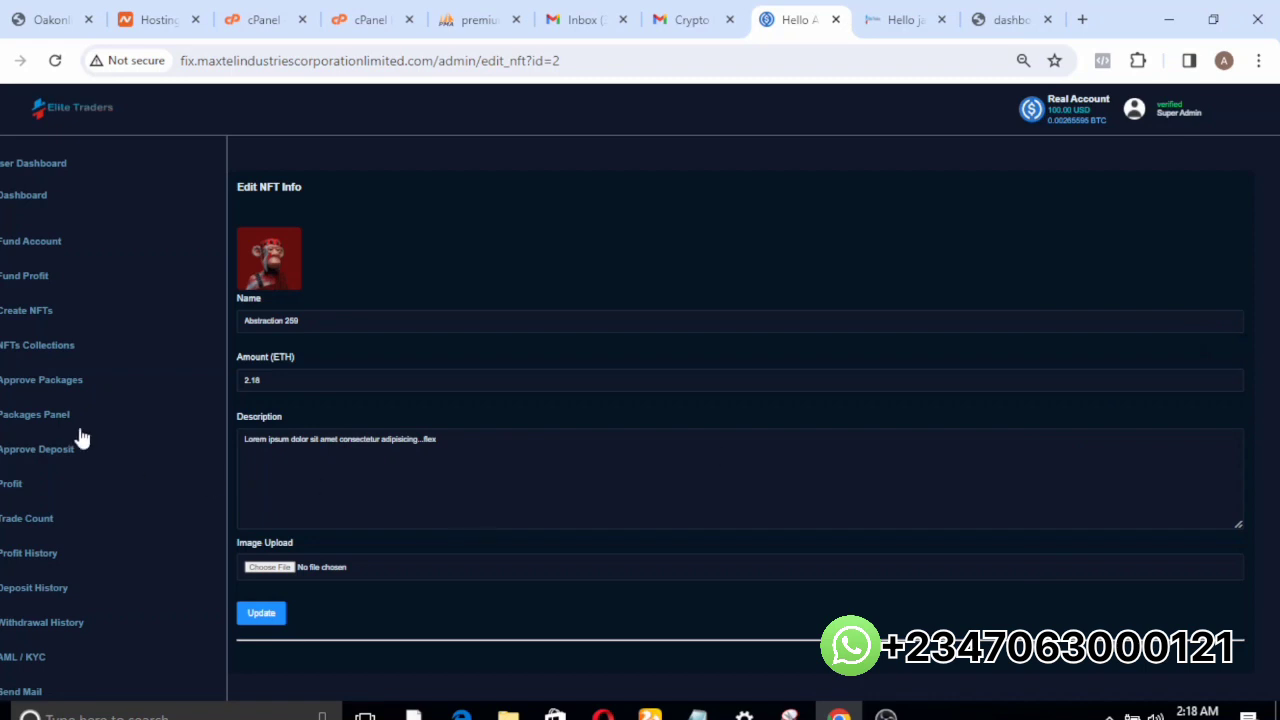
left_click(14, 350)
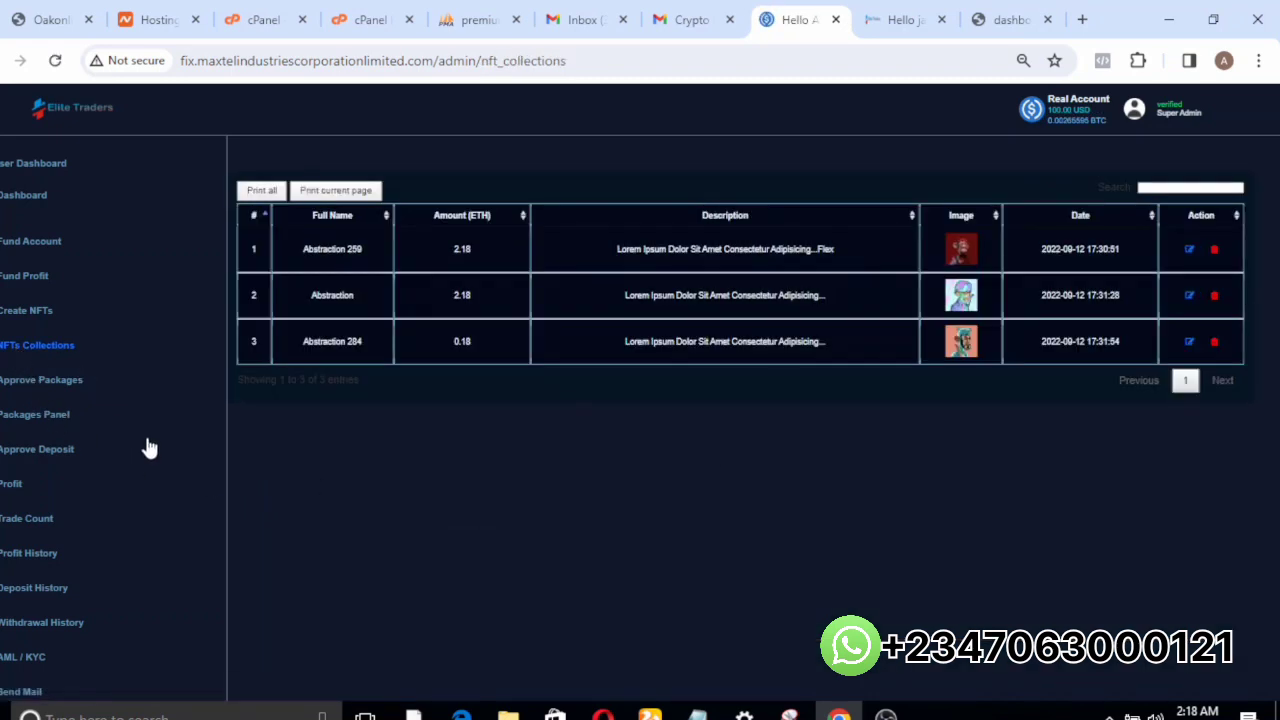
Approve the fourth user's pending Gold package and dismiss the approval confirmation
left_click(30, 396)
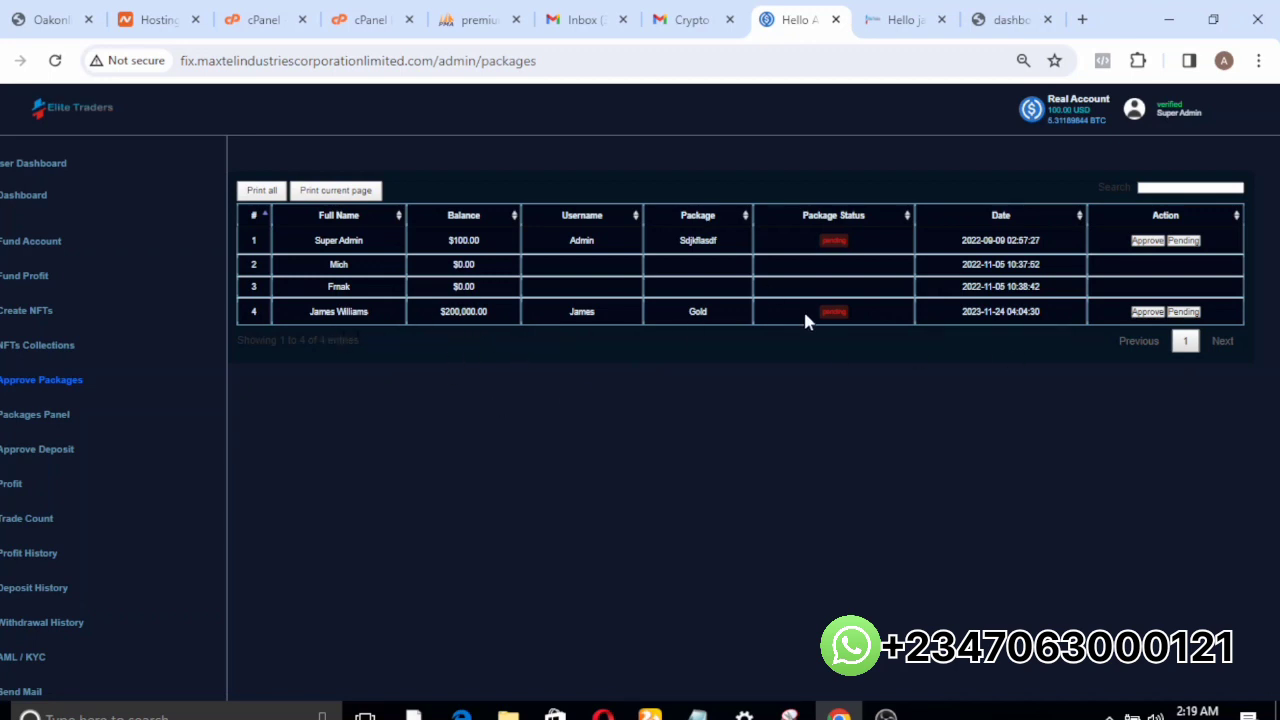
left_click(1148, 312)
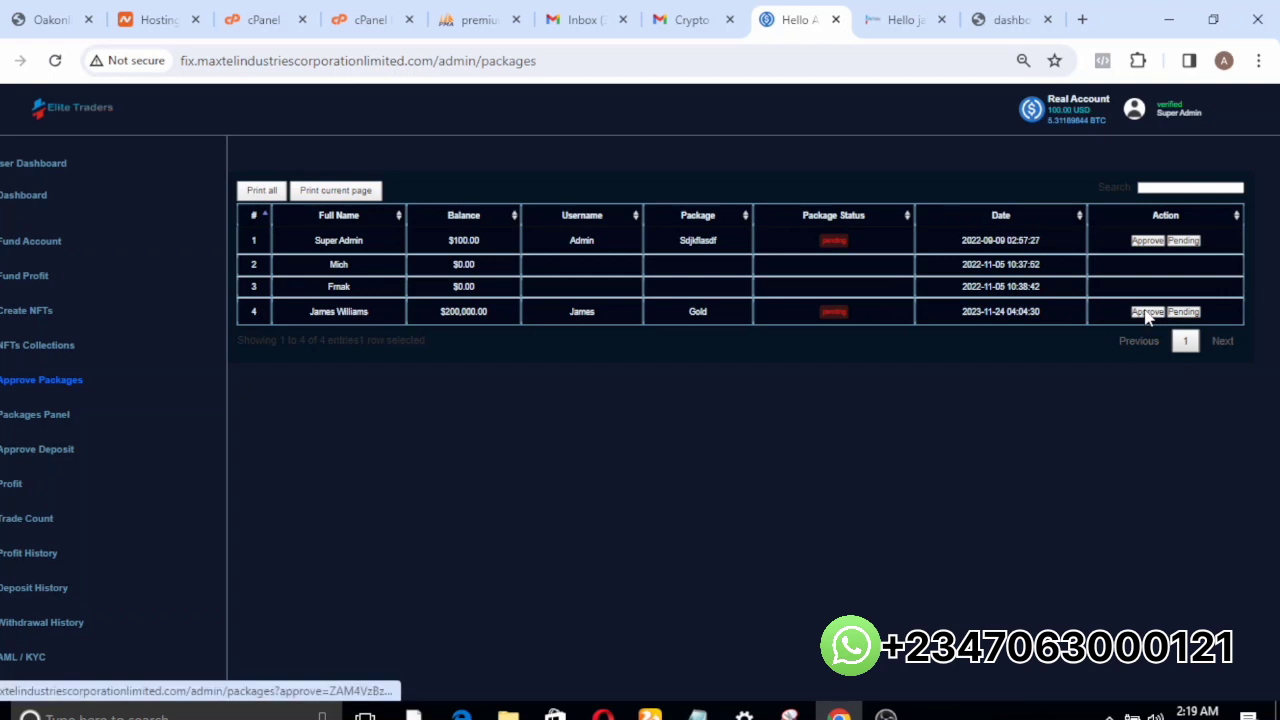
left_click(1148, 313)
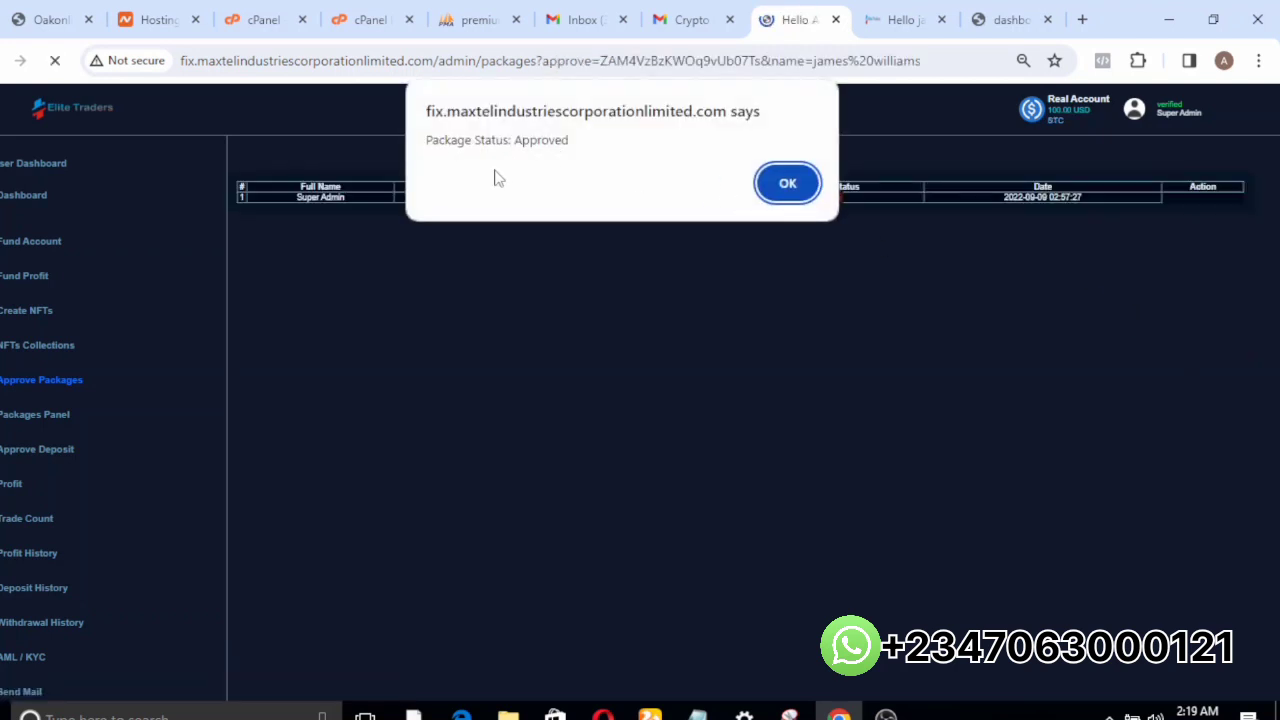
left_click(788, 183)
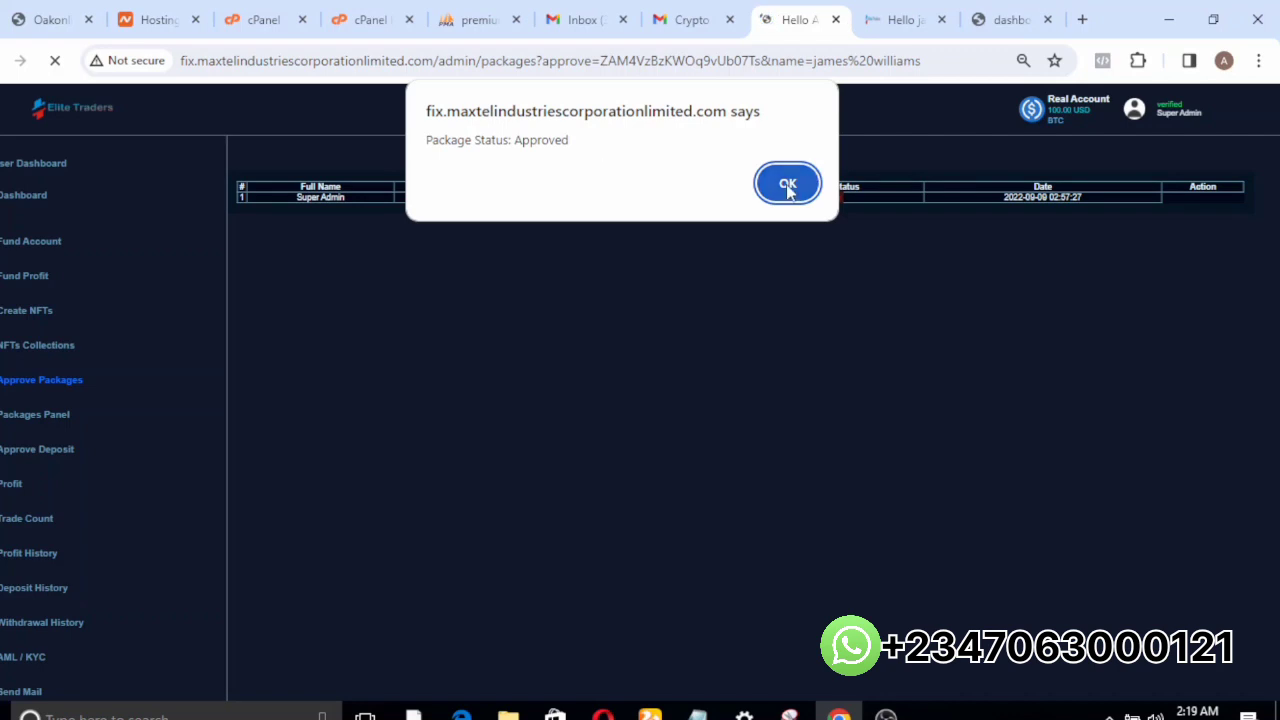
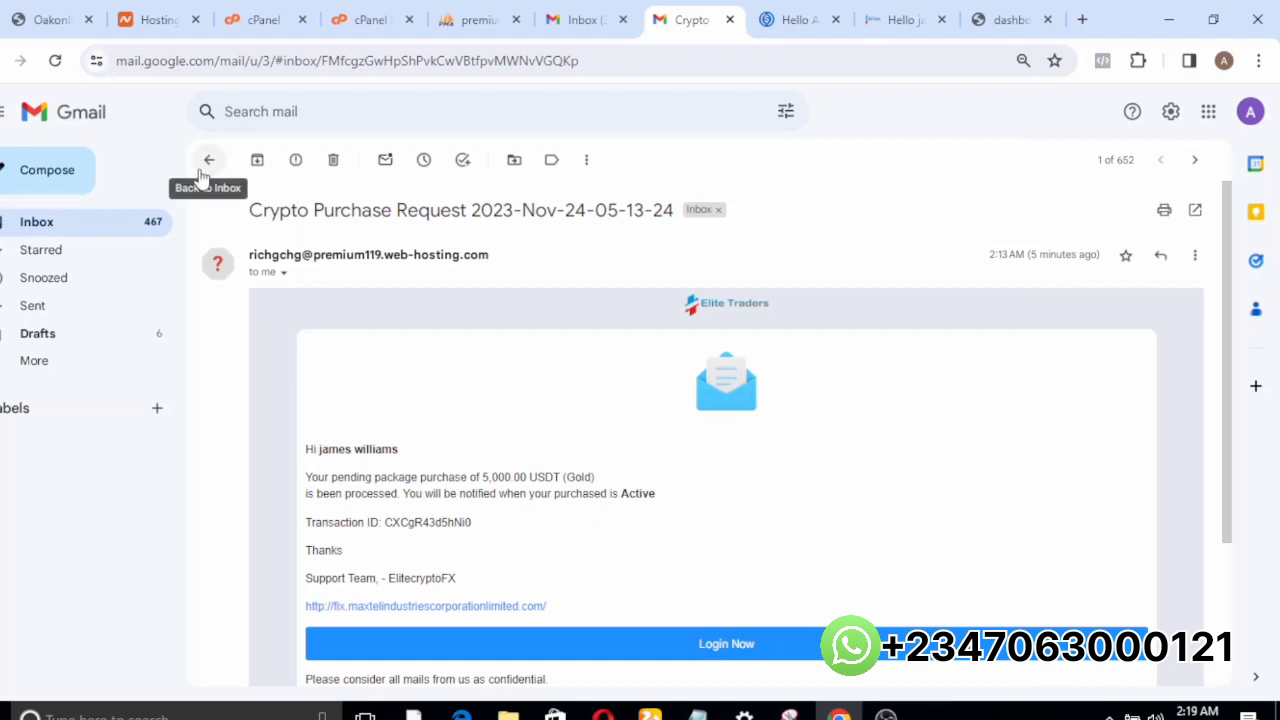
Go back to the inbox and open the newest 'Package Request 2023-Nov-24-05-19-19' approval email
left_click(207, 160)
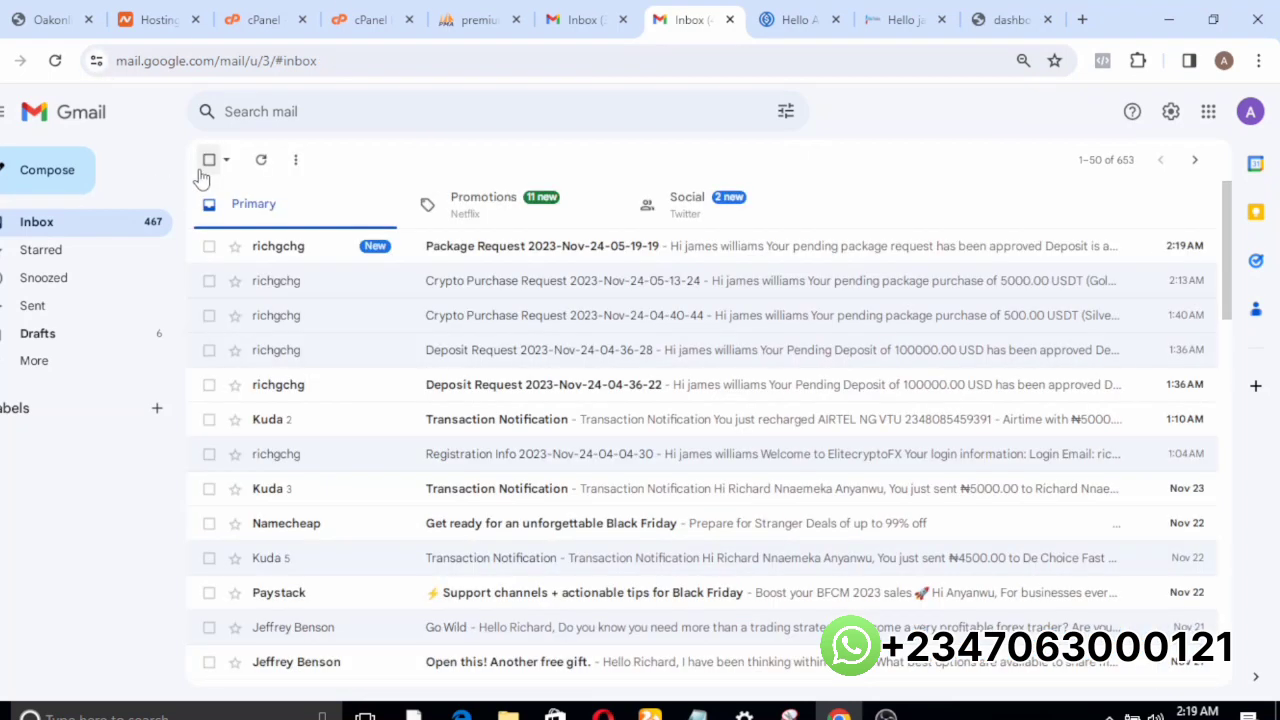
left_click(500, 248)
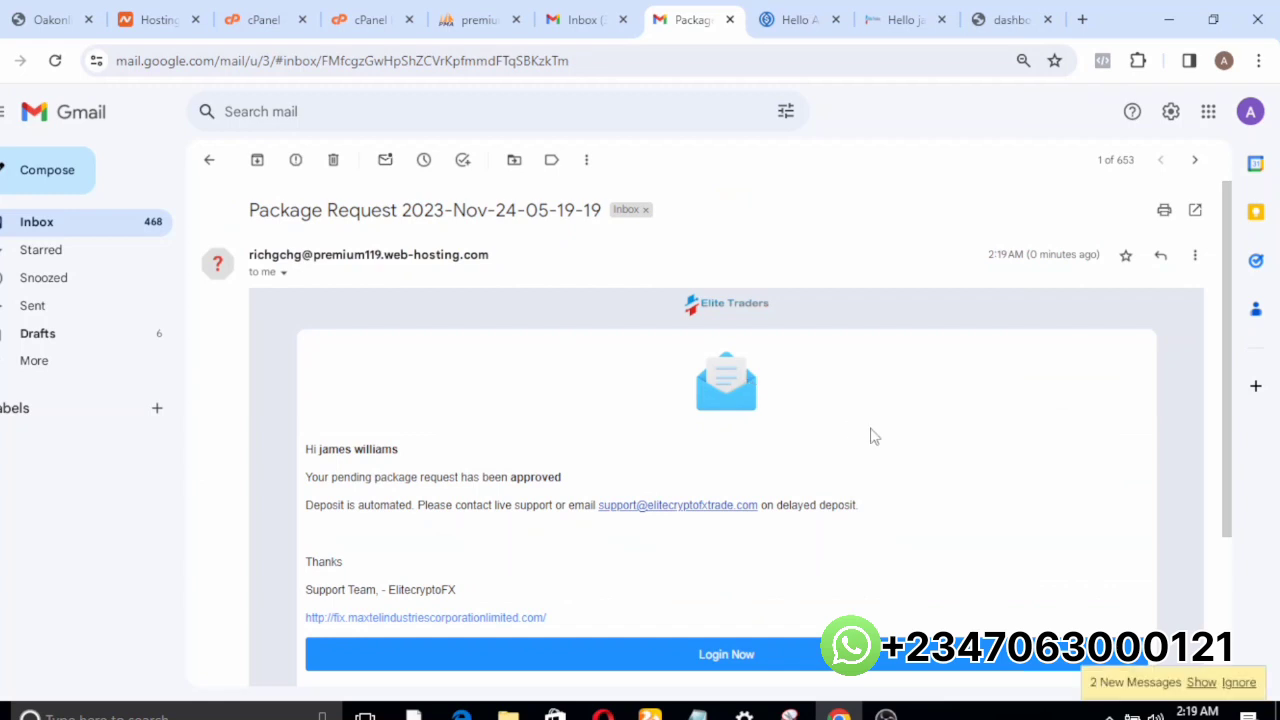
scroll(873, 437, "down", 1)
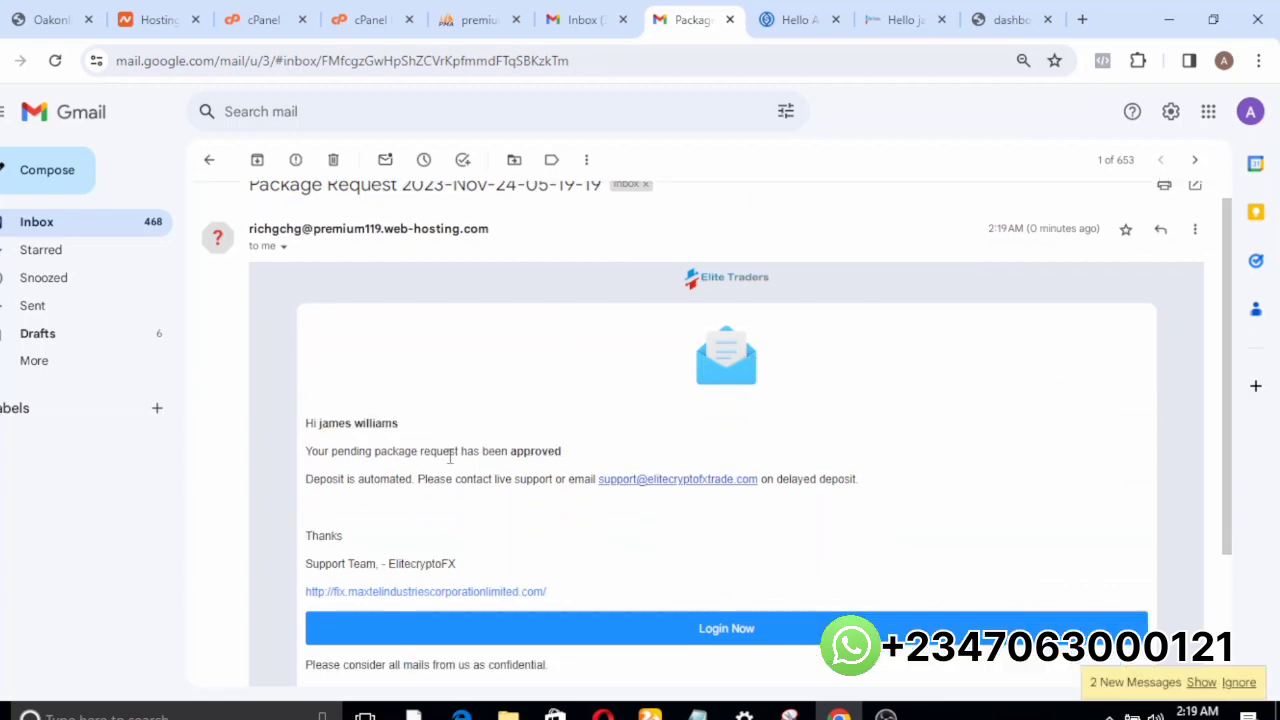
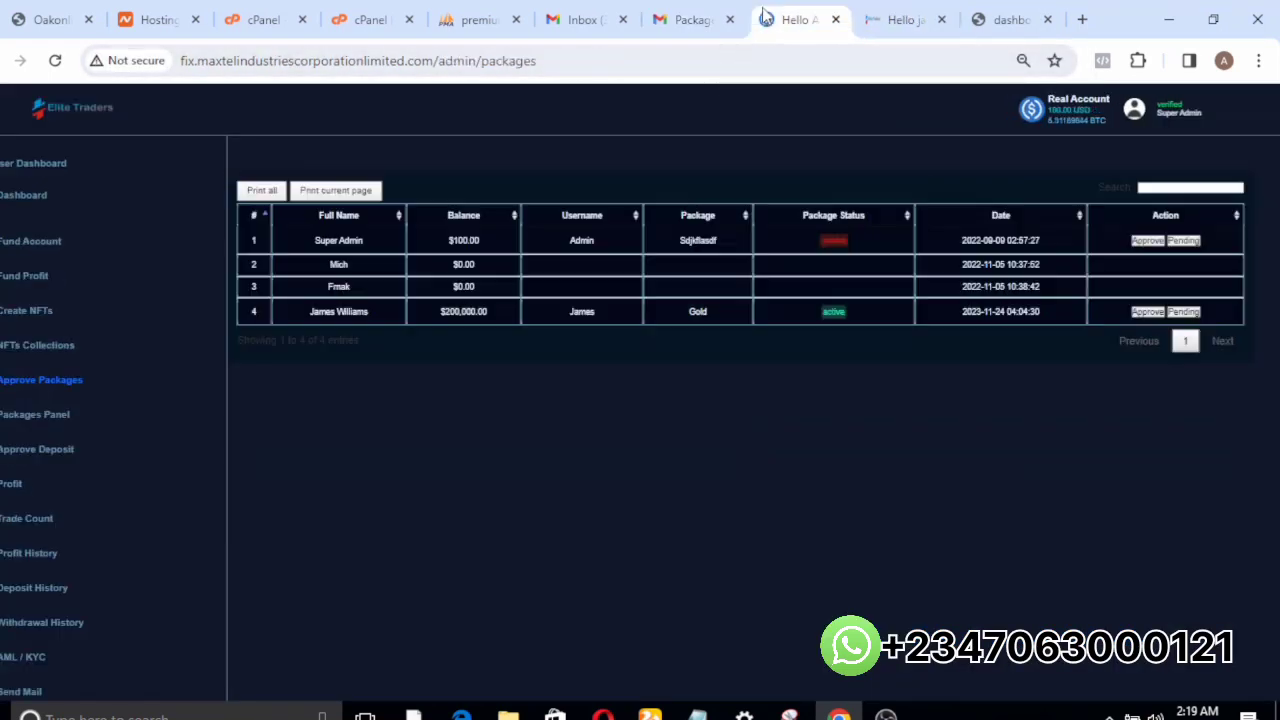
View the Silver package's edit form in Packages Panel, then return to the packages list
left_click(8, 421)
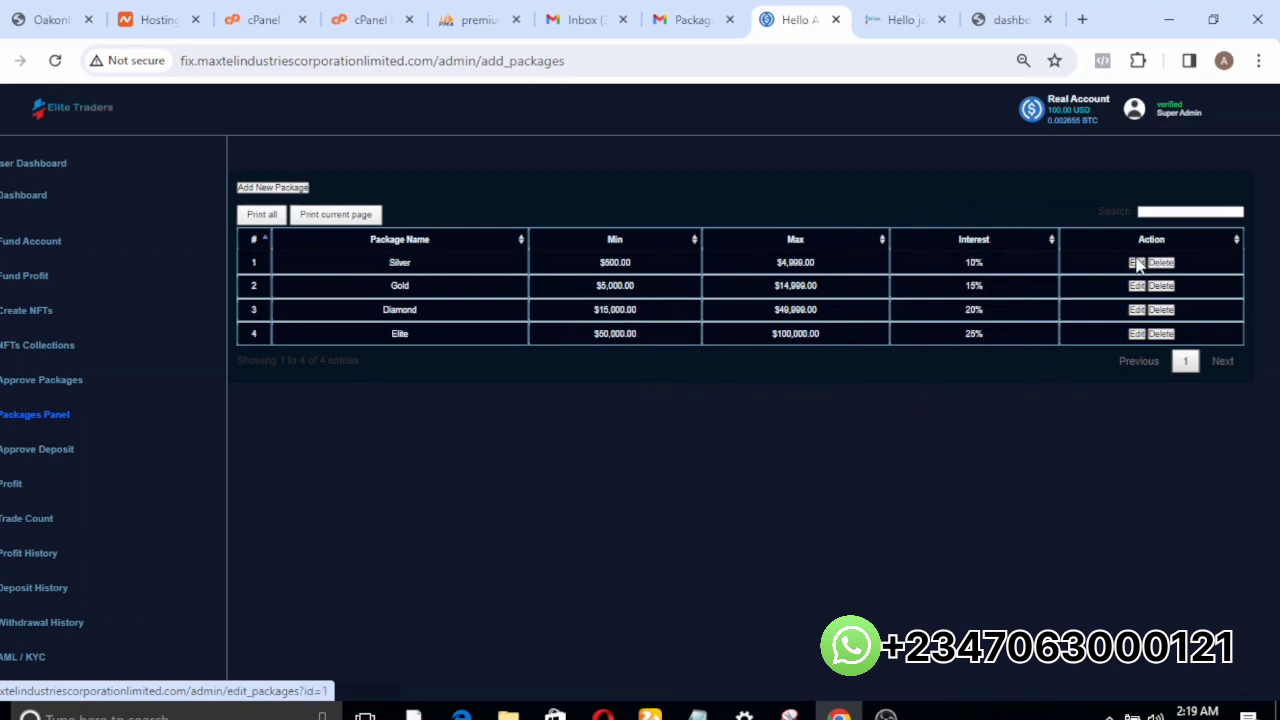
left_click(1137, 263)
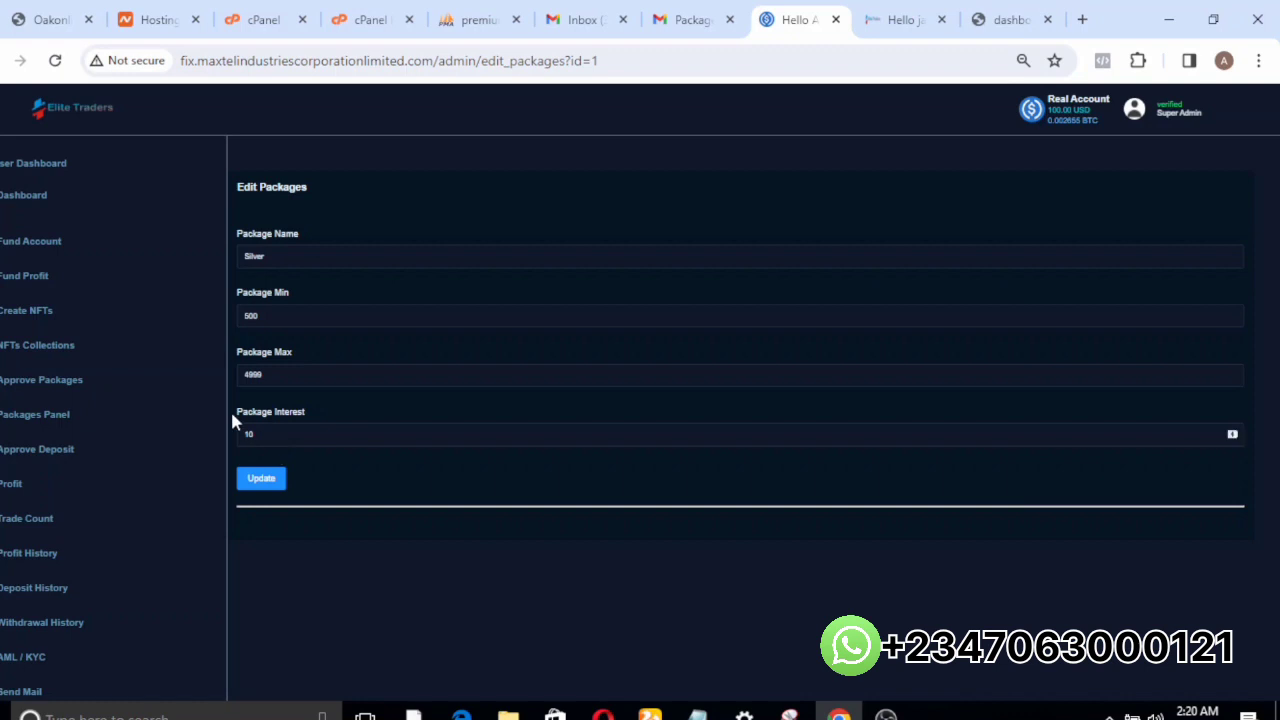
left_click(8, 416)
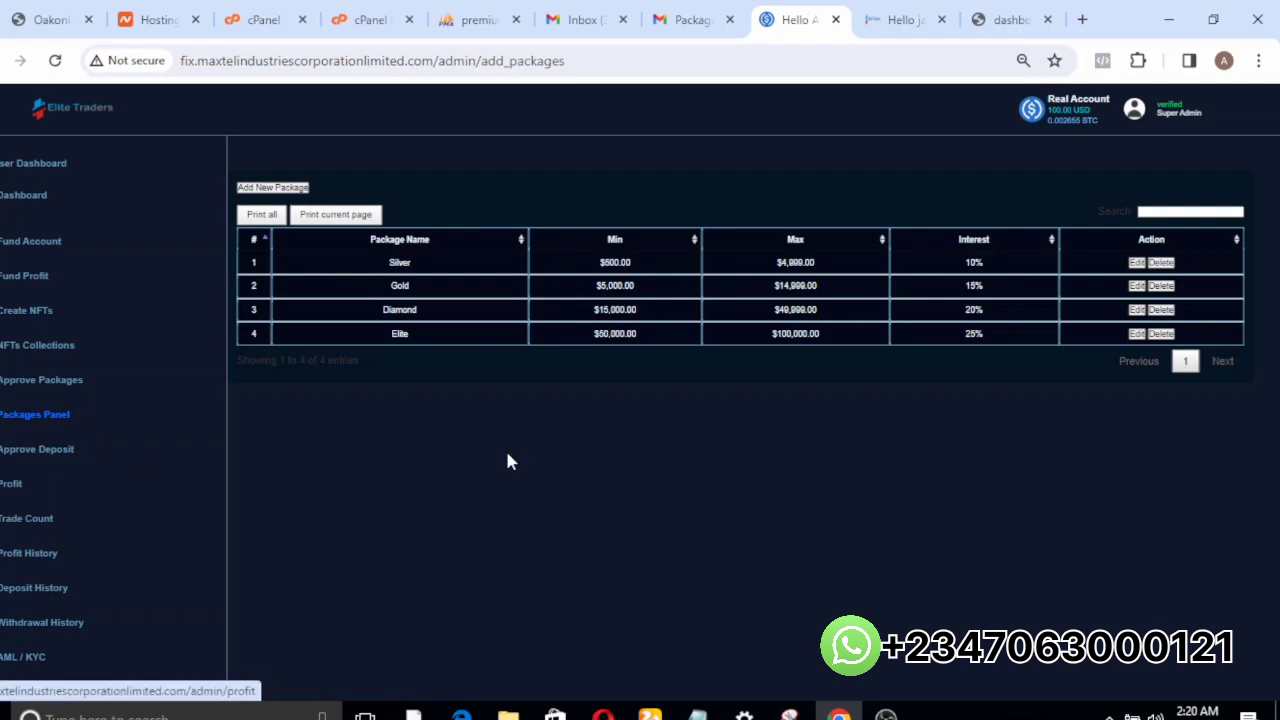
Approve the $10,000 withdrawal in row 5 of Approve Deposit, then go to the Profit Panel
left_click(72, 451)
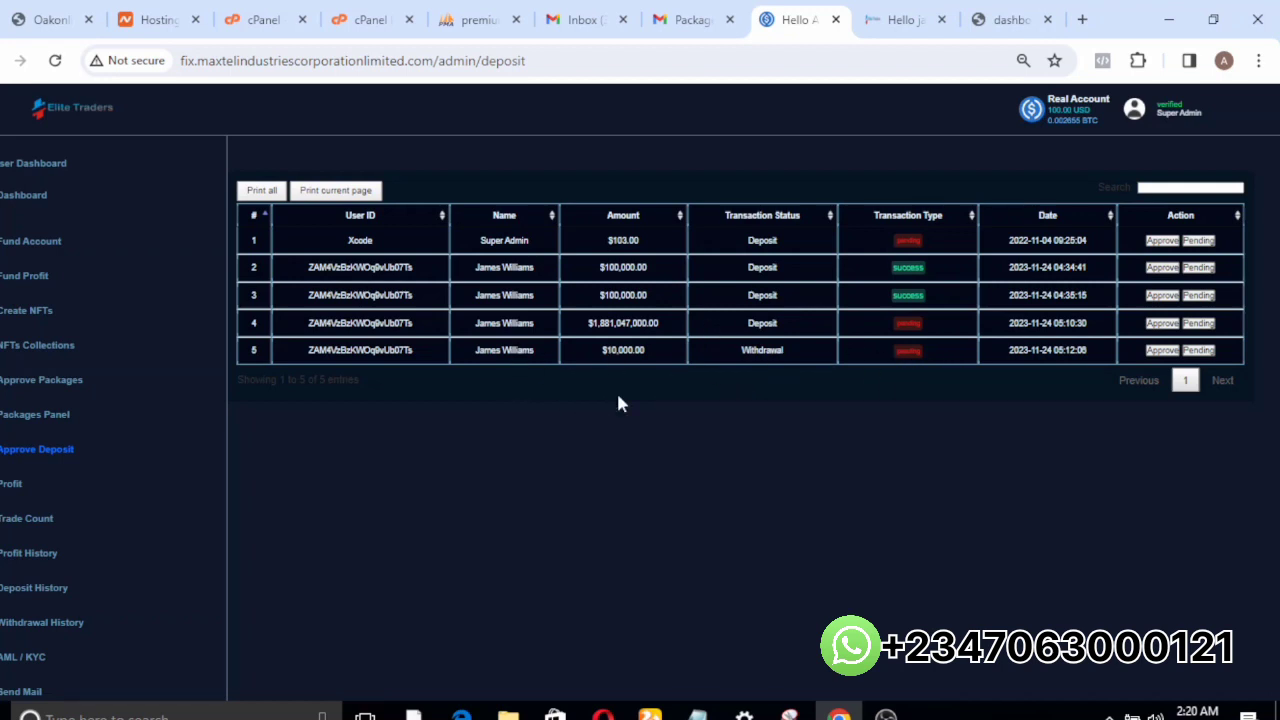
left_click(1152, 356)
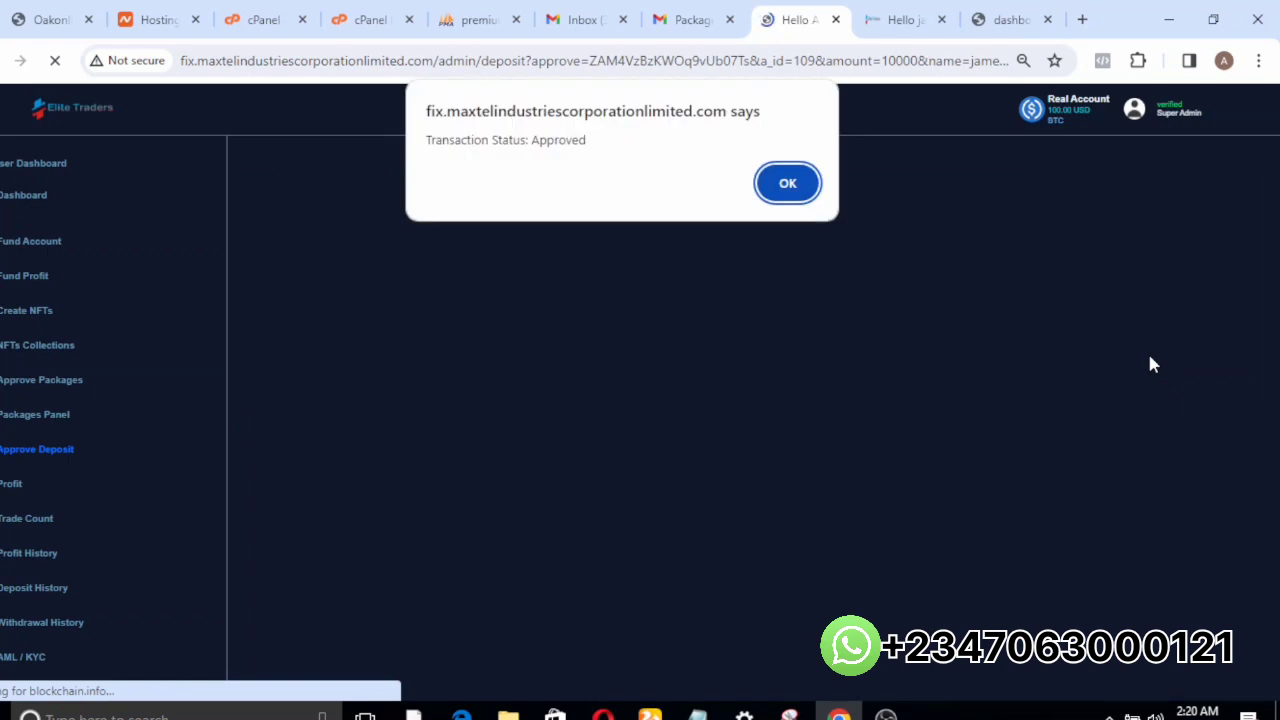
left_click(806, 187)
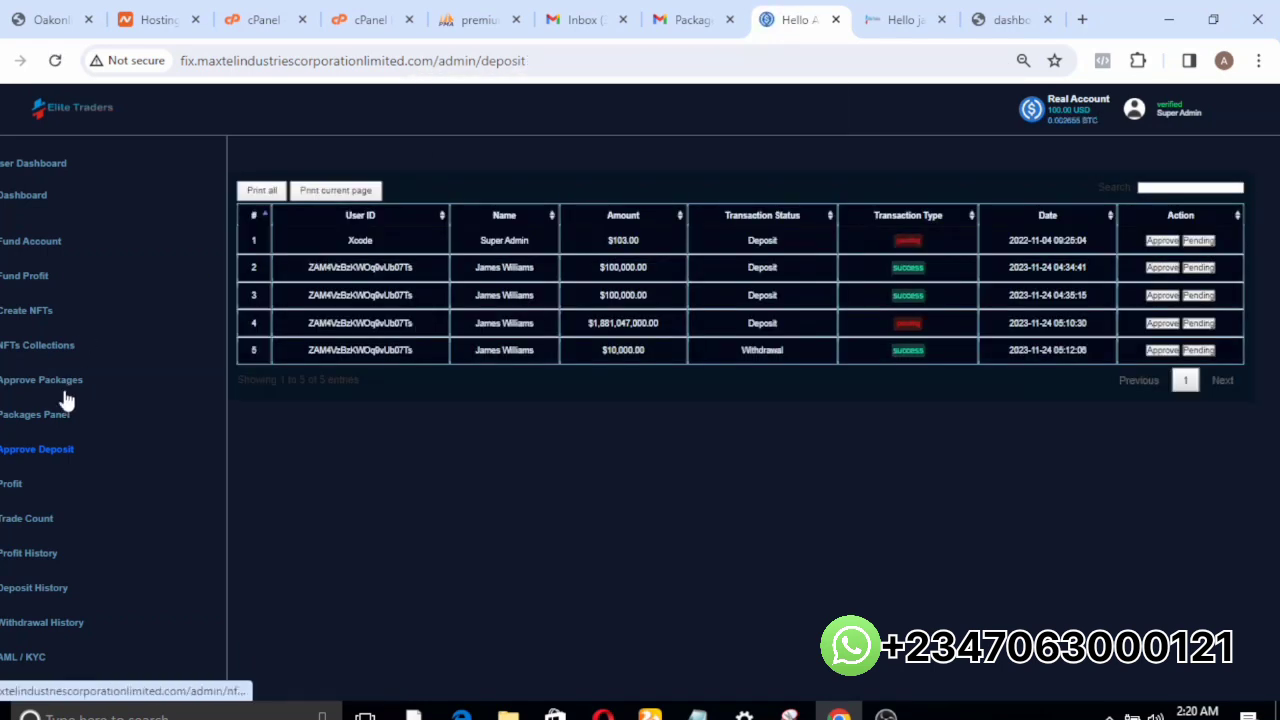
left_click(13, 484)
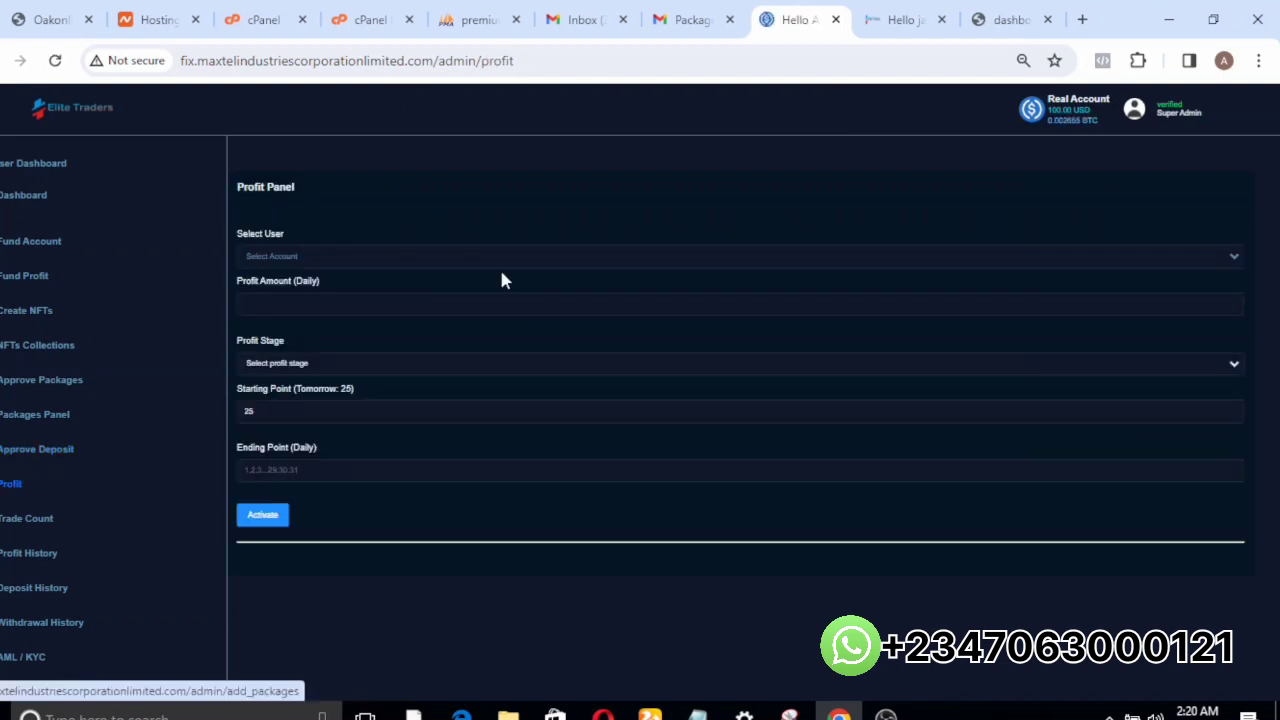
Select a trader's account in the Profit Panel's Select User list, then go to Trade Count
left_click(316, 253)
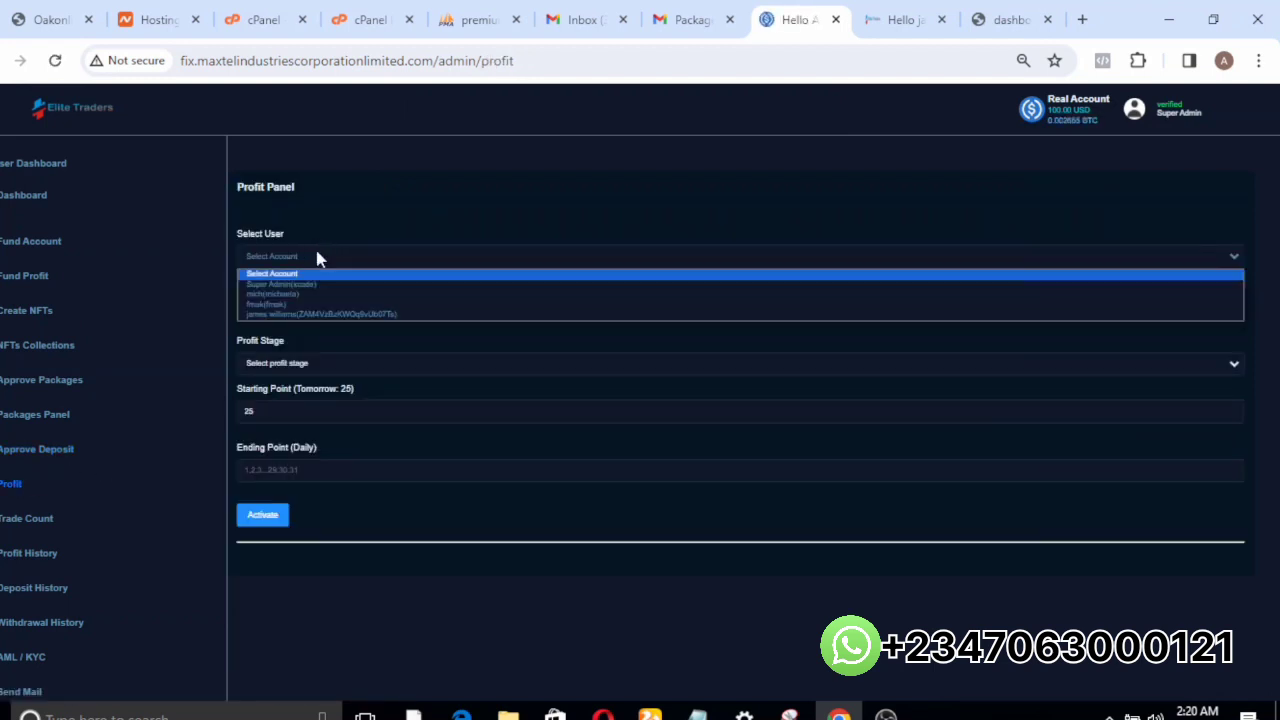
left_click(310, 315)
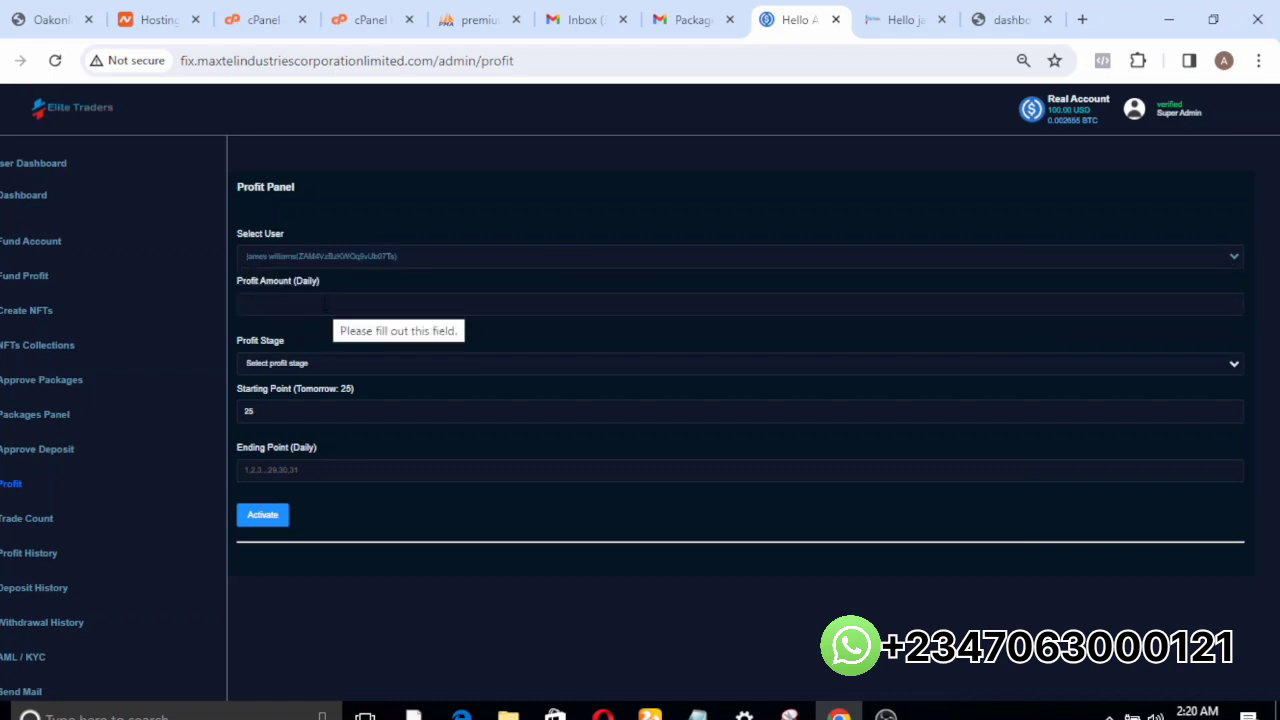
left_click(33, 520)
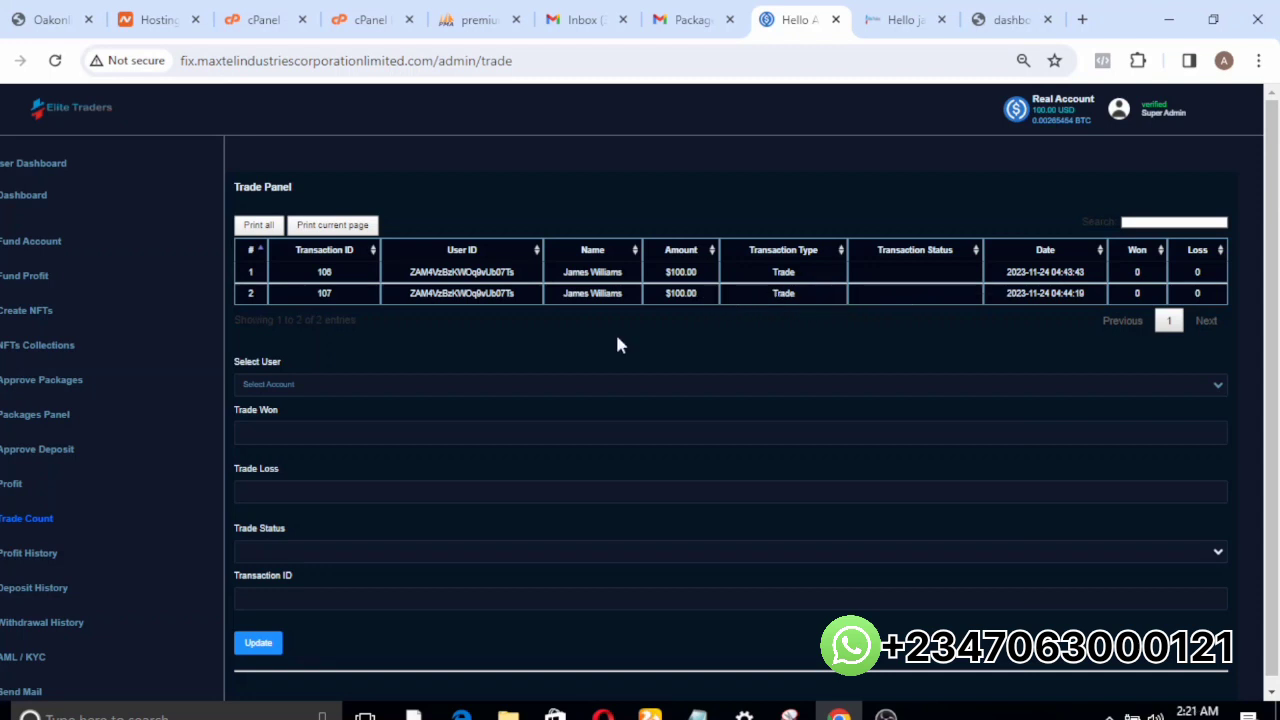
Choose the trader's account and enter 1 trade won, 0 lost, status Won
left_click(295, 386)
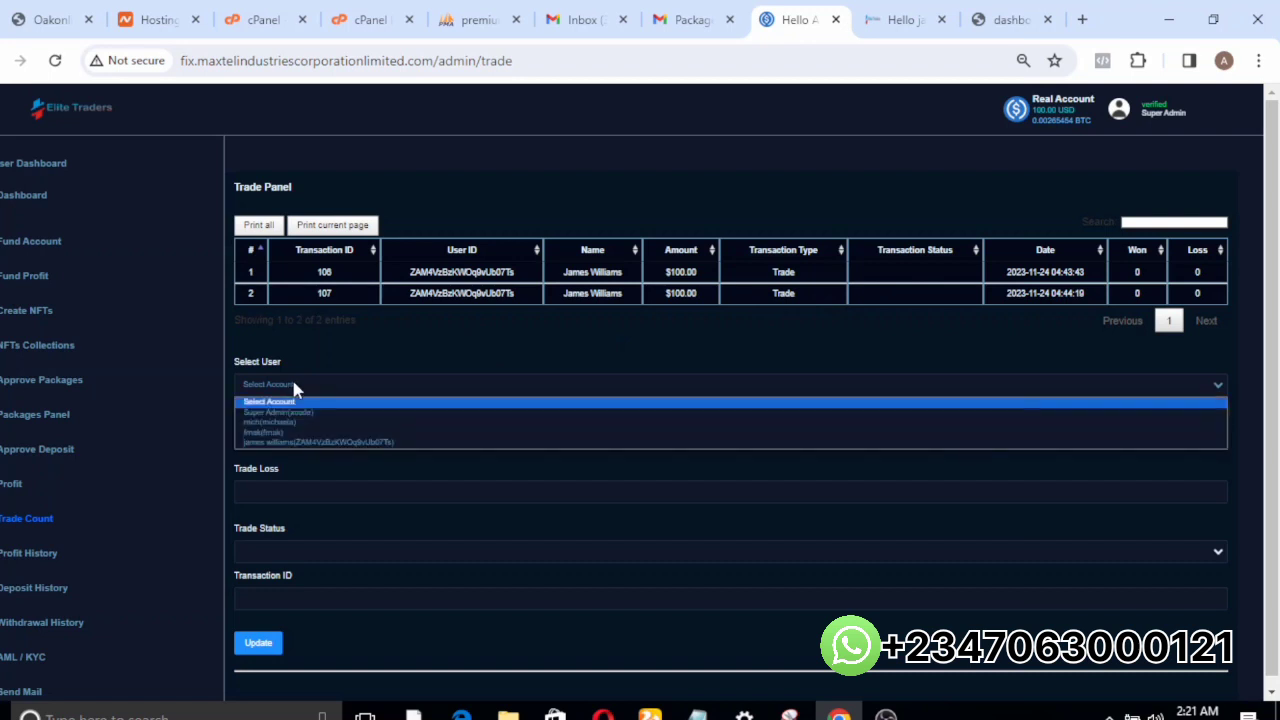
left_click(296, 443)
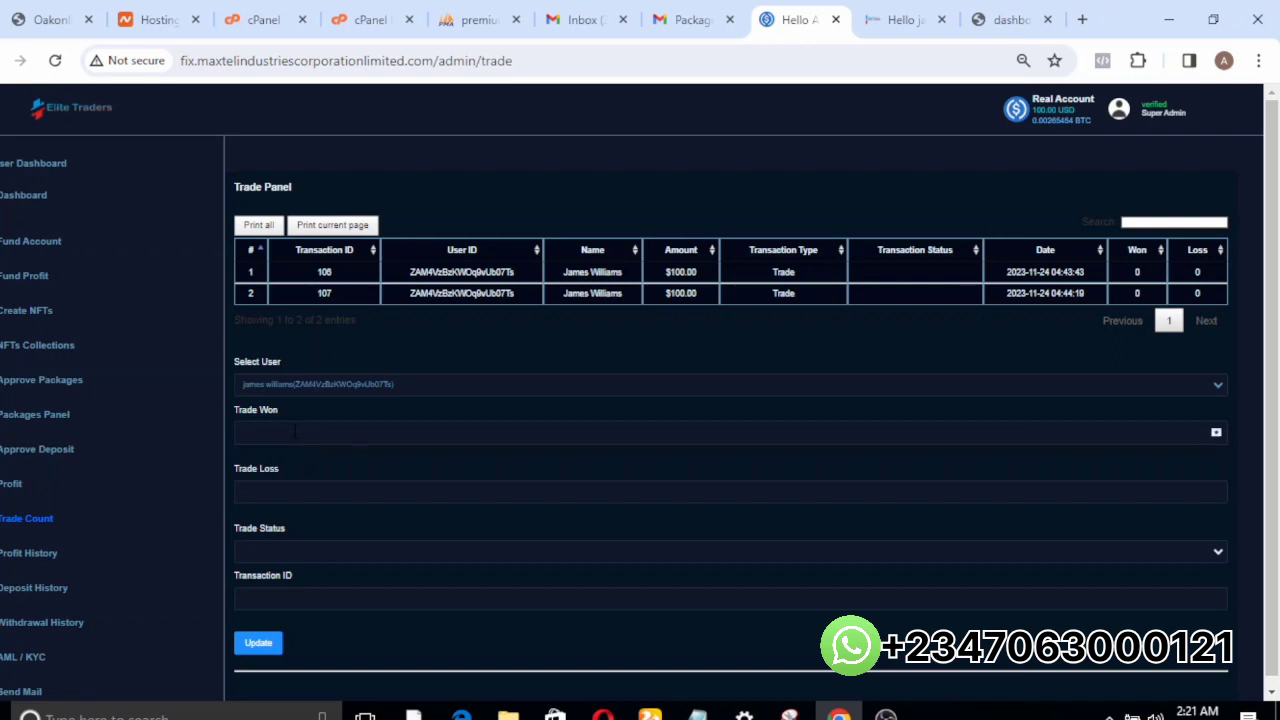
left_click(315, 432)
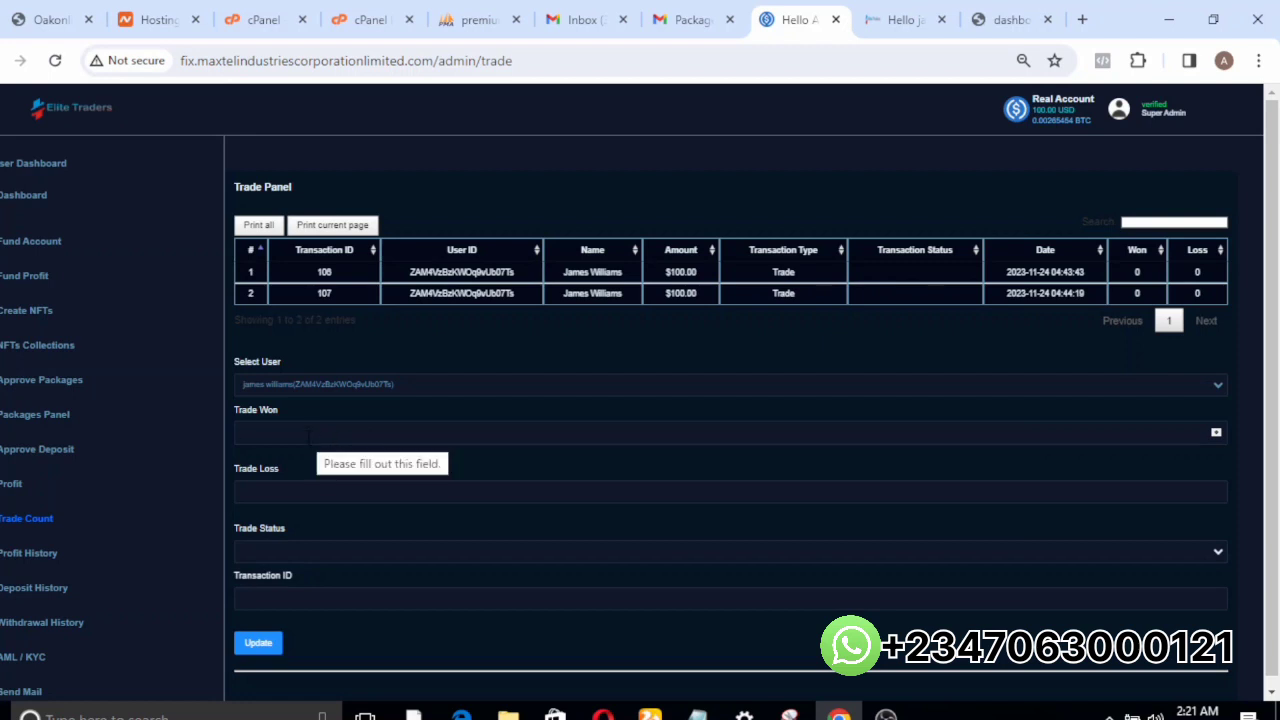
type("1")
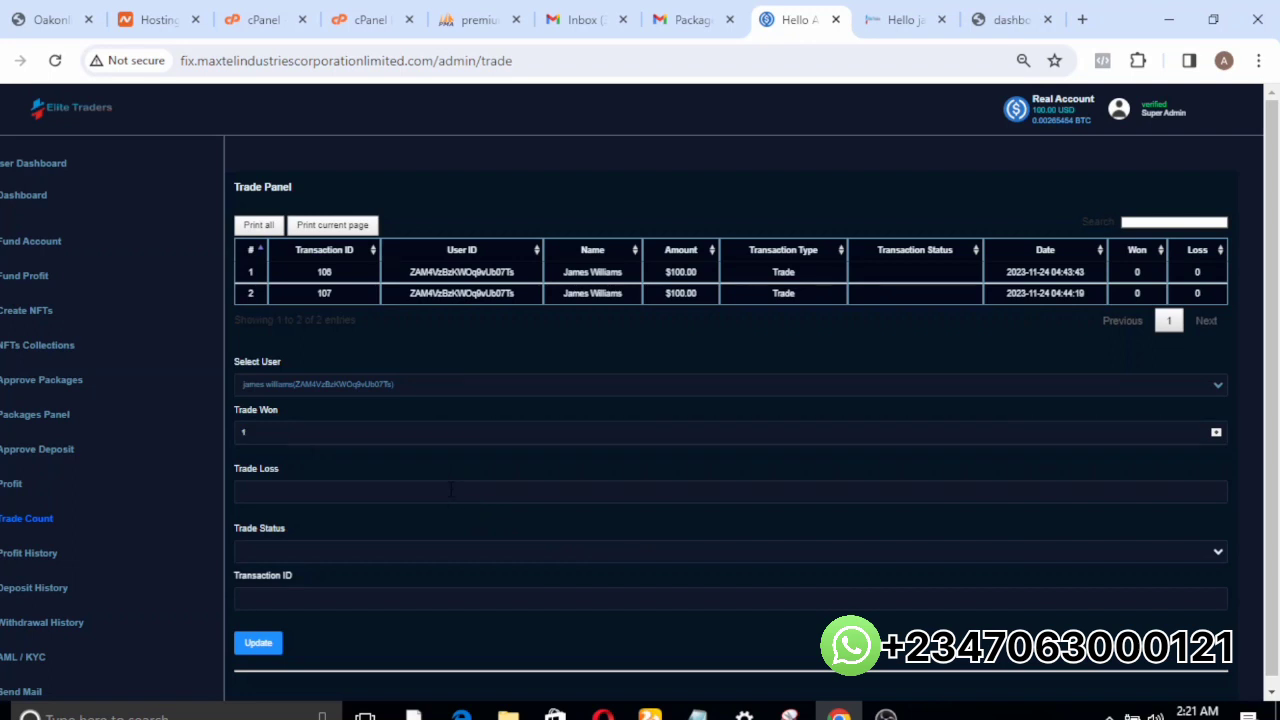
left_click(398, 492)
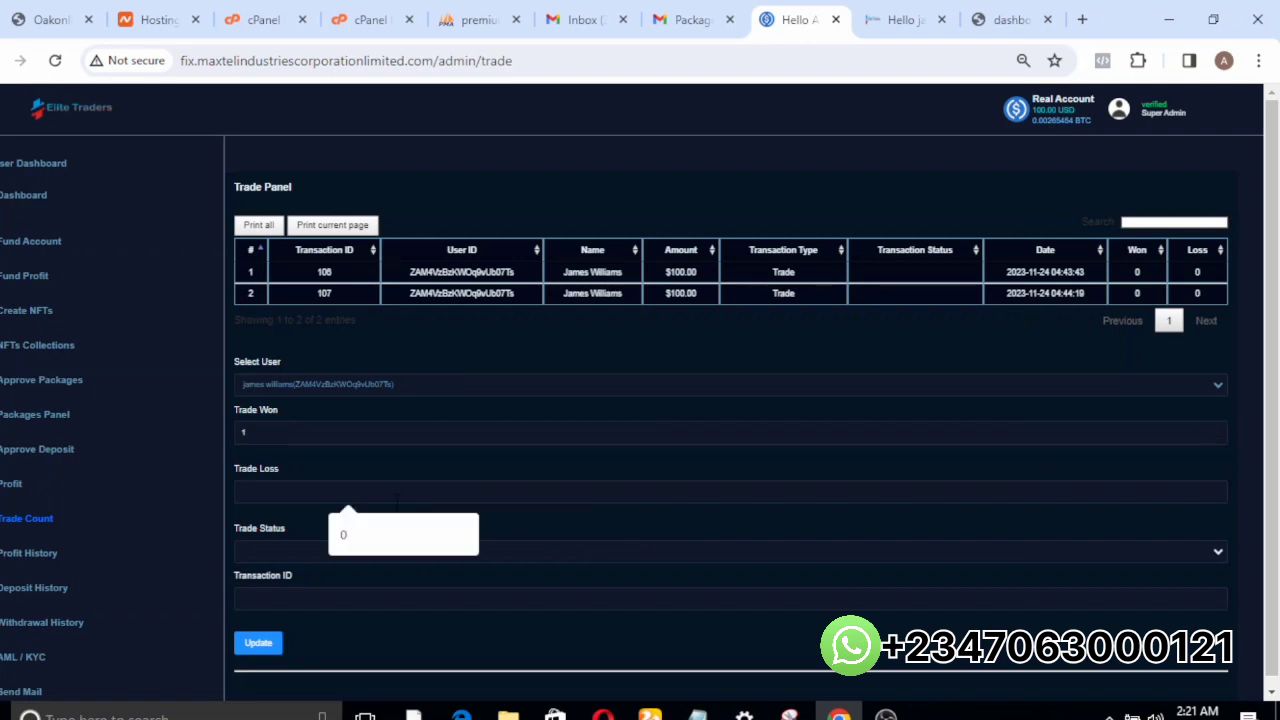
left_click(400, 522)
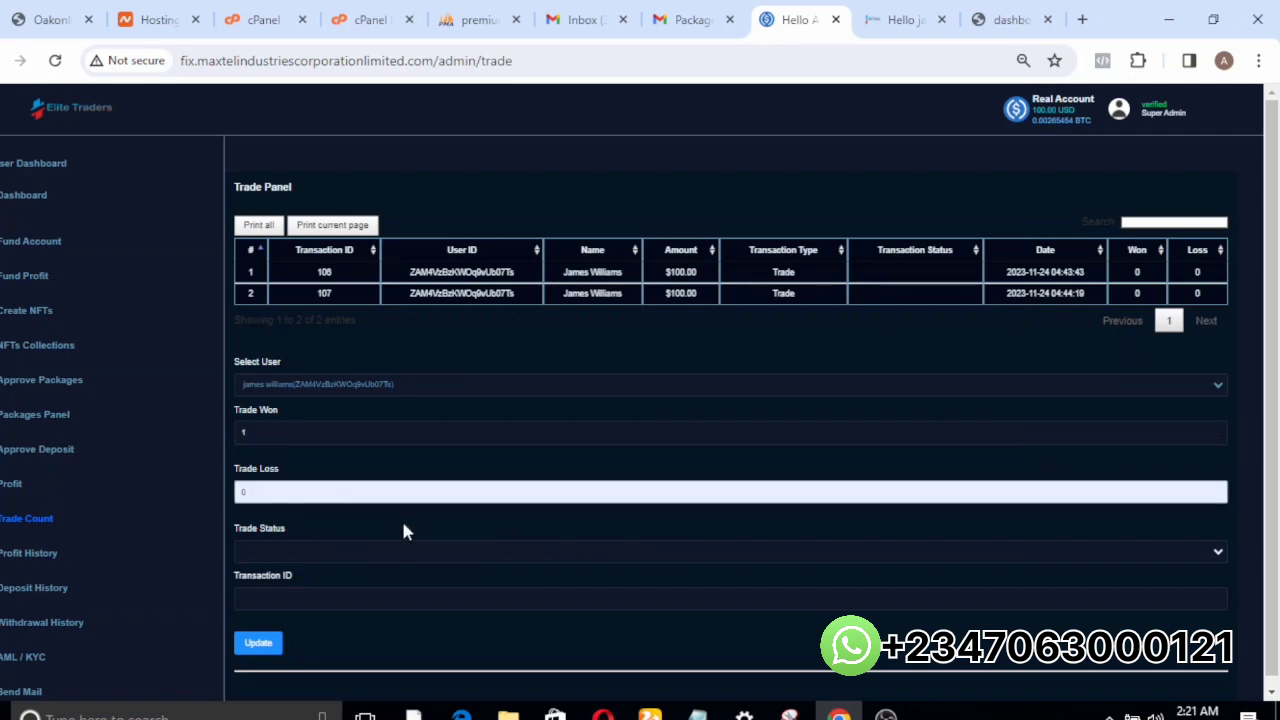
left_click(352, 549)
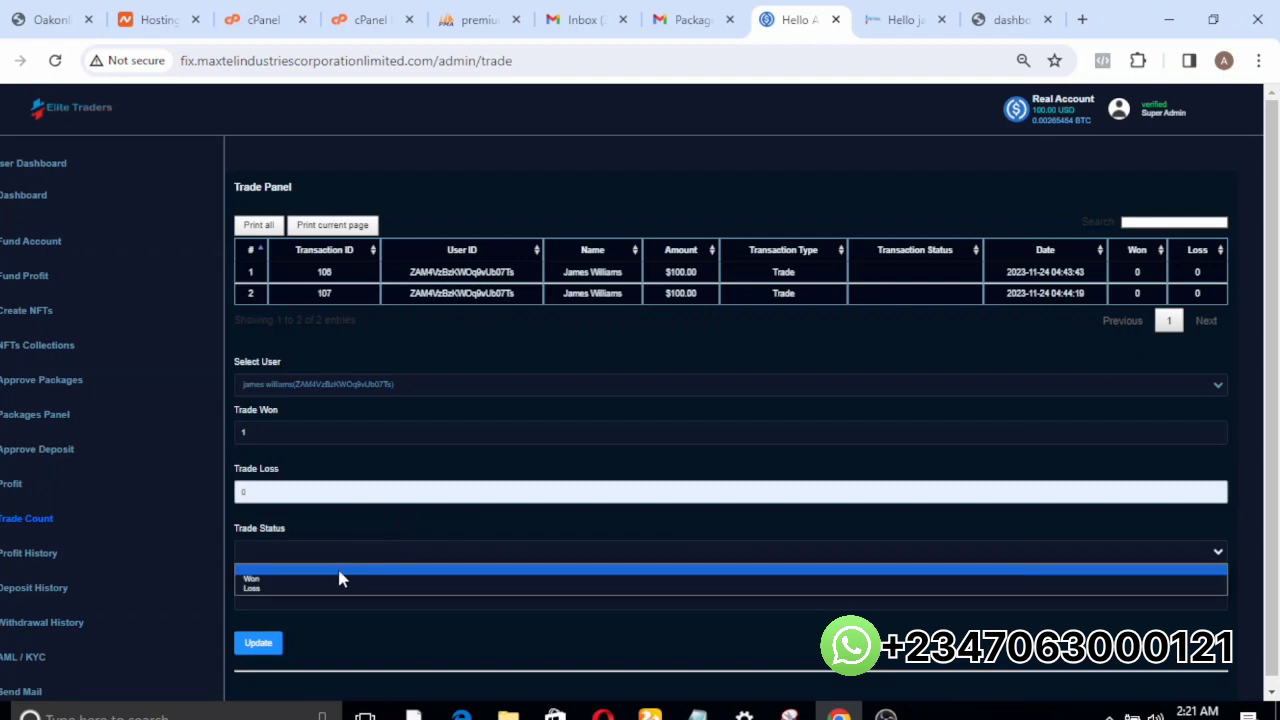
left_click(330, 582)
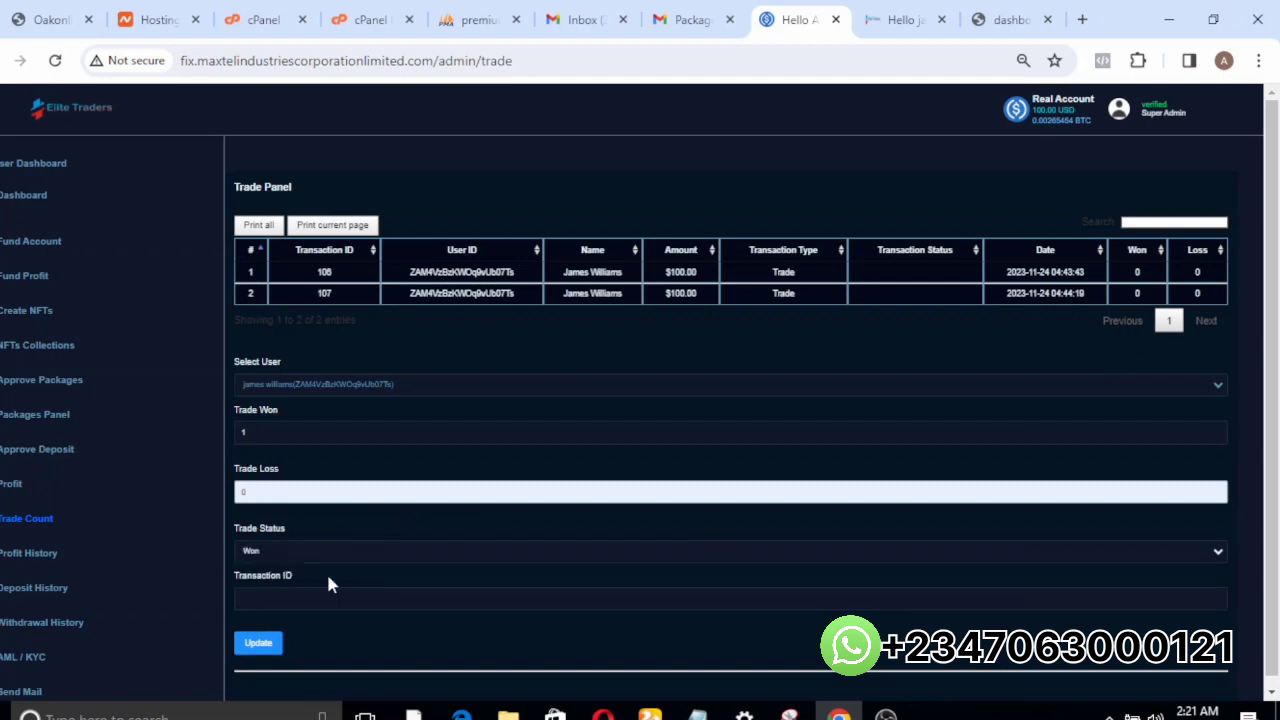
Correct the counts to 0 trades won and 1 lost, with trade status Loss
left_click(273, 429)
key("BackSpace")
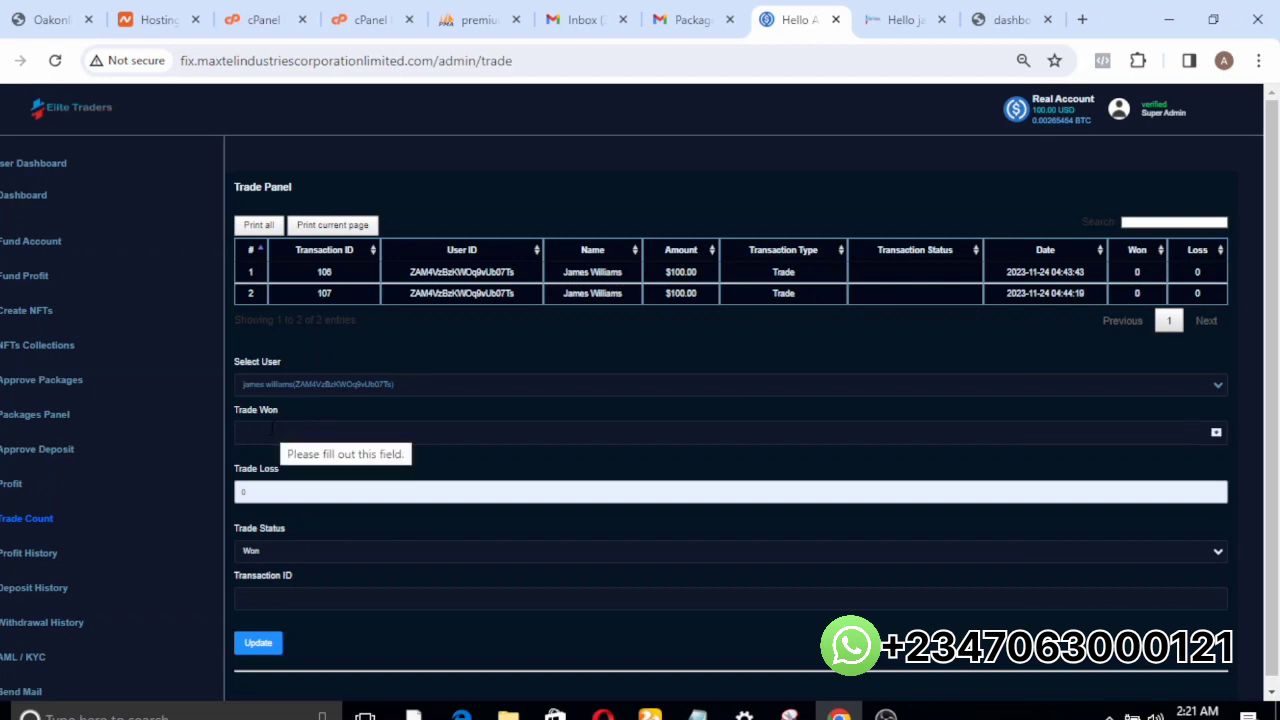
type("0")
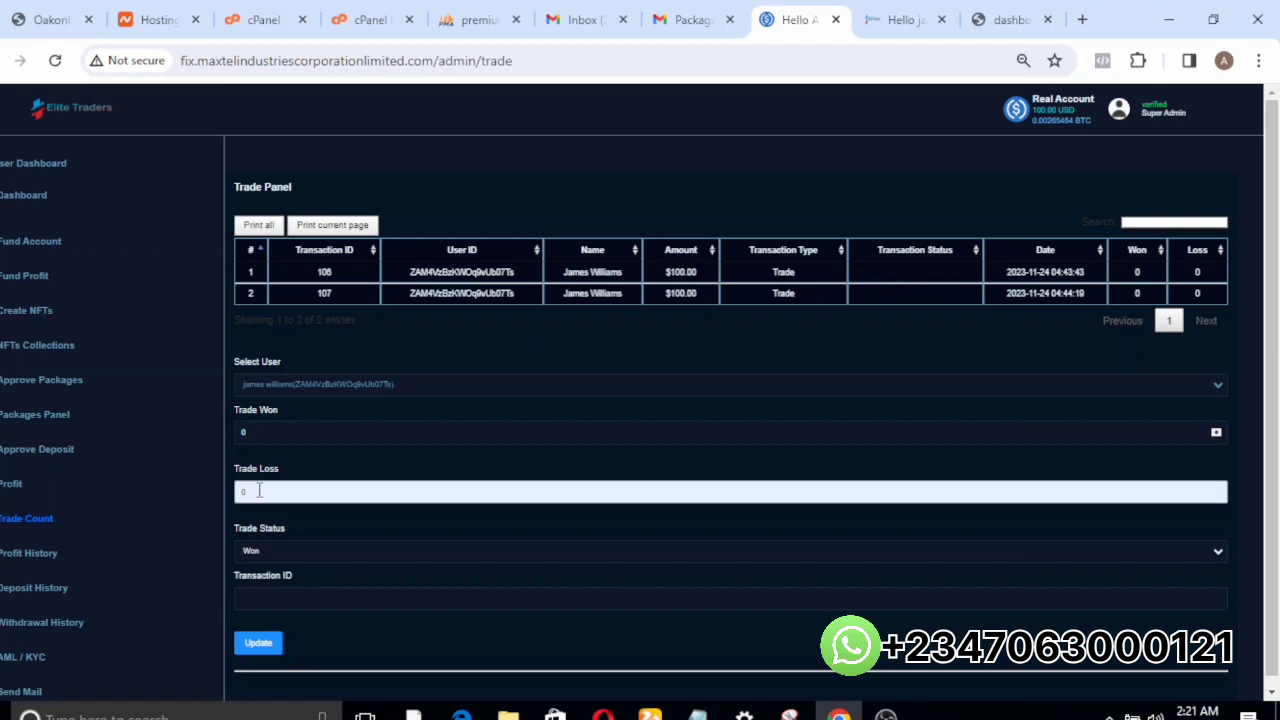
type("0")
left_click(258, 490)
key("BackSpace")
type("1")
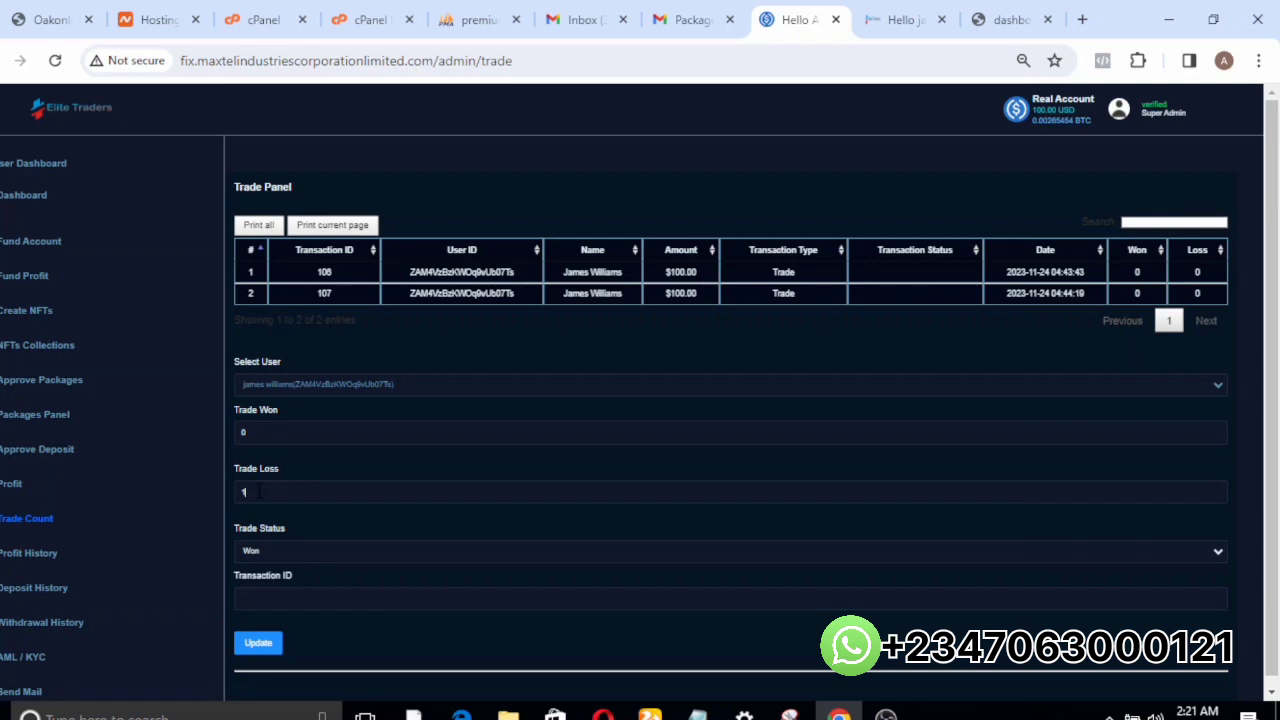
left_click(295, 553)
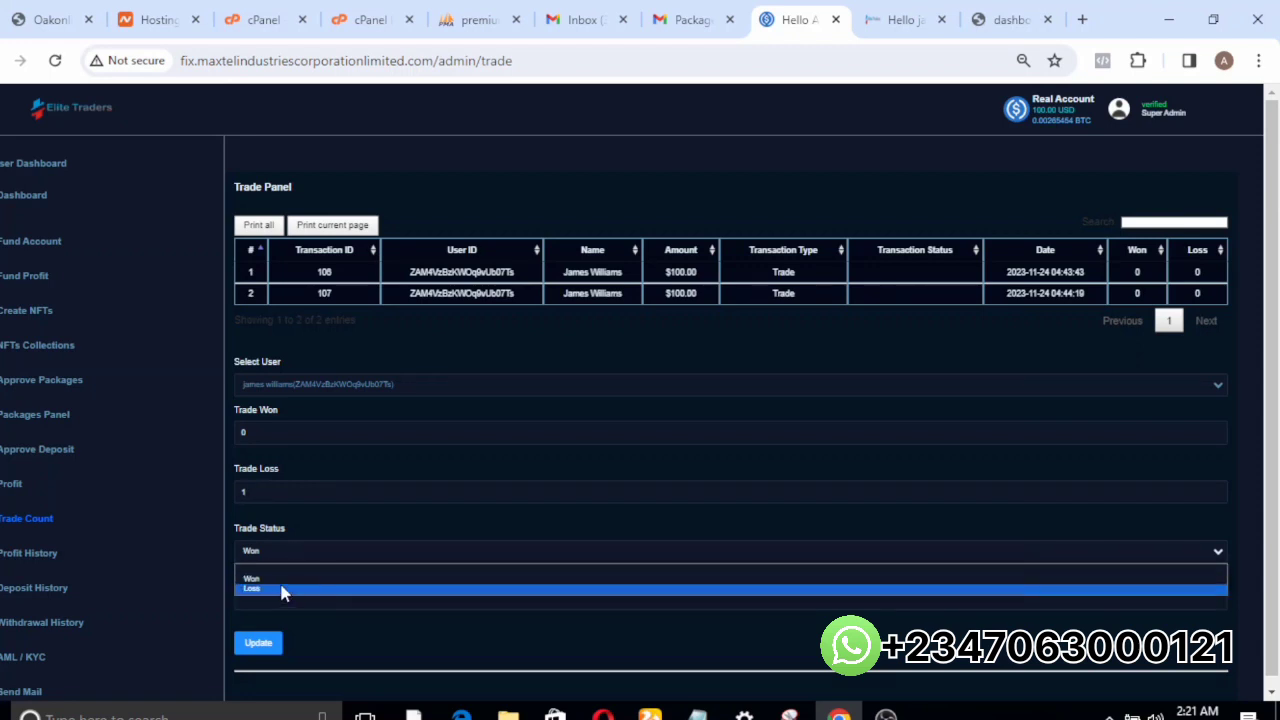
left_click(281, 590)
left_click(287, 598)
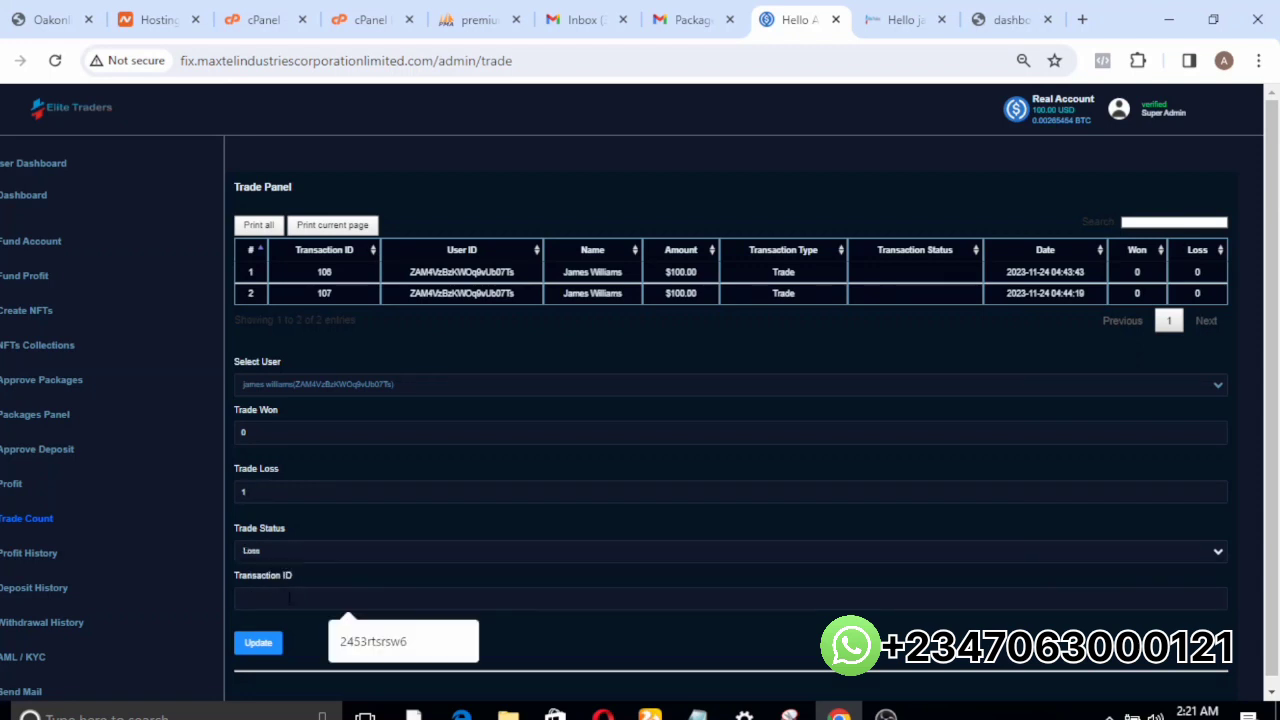
Fill in the suggested transaction ID and save the trade count update
left_click(378, 641)
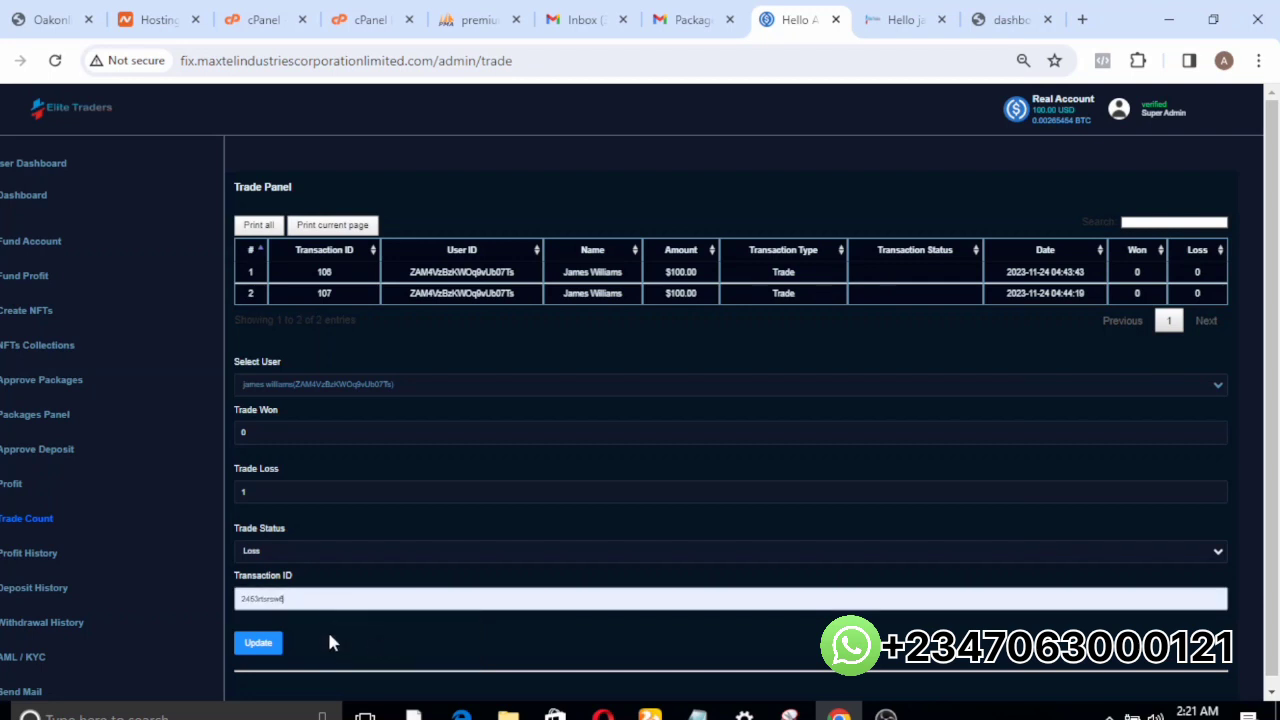
left_click(266, 643)
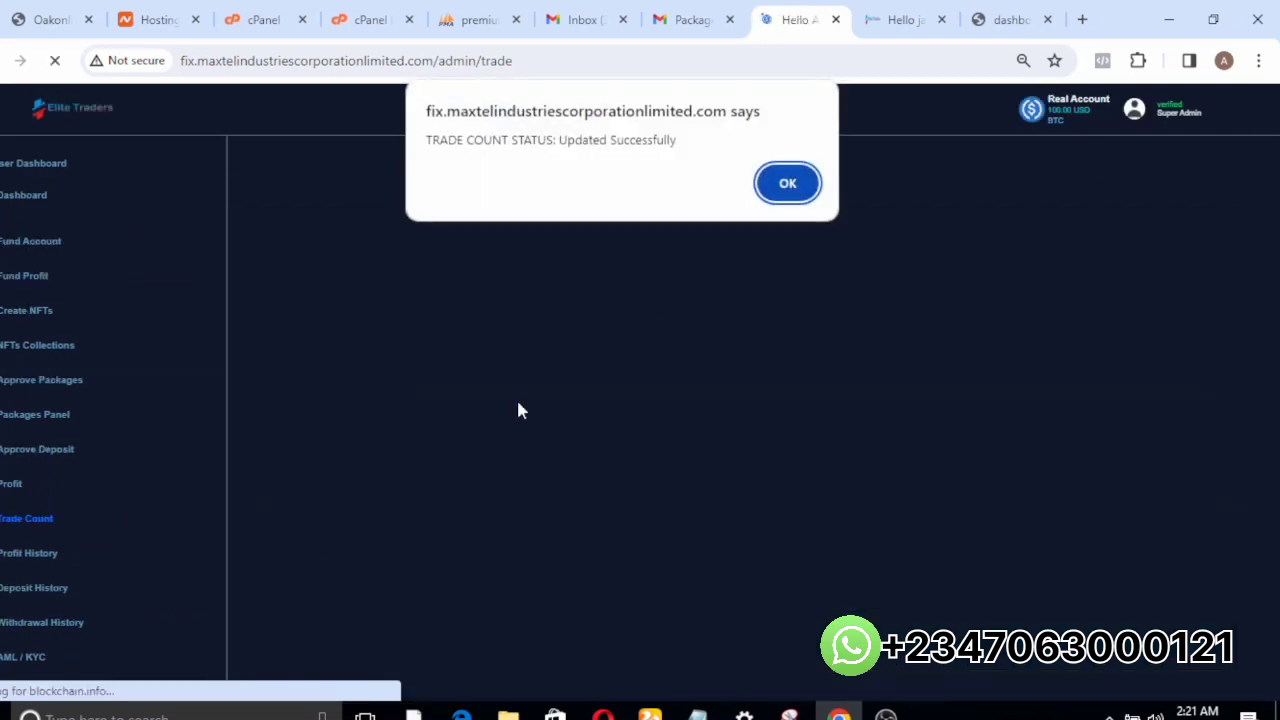
left_click(786, 183)
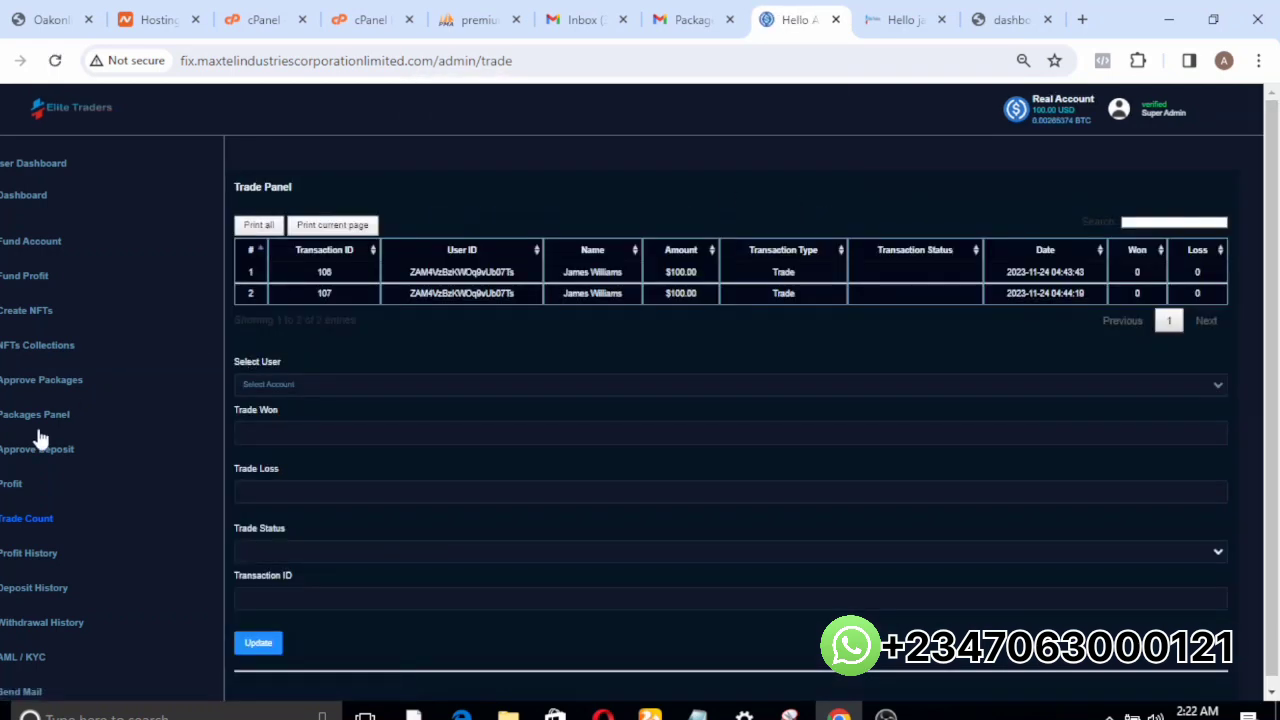
Browse Profit History, Deposit History and Withdrawal History, zooming out on the $10,000 withdrawal list
left_click(55, 564)
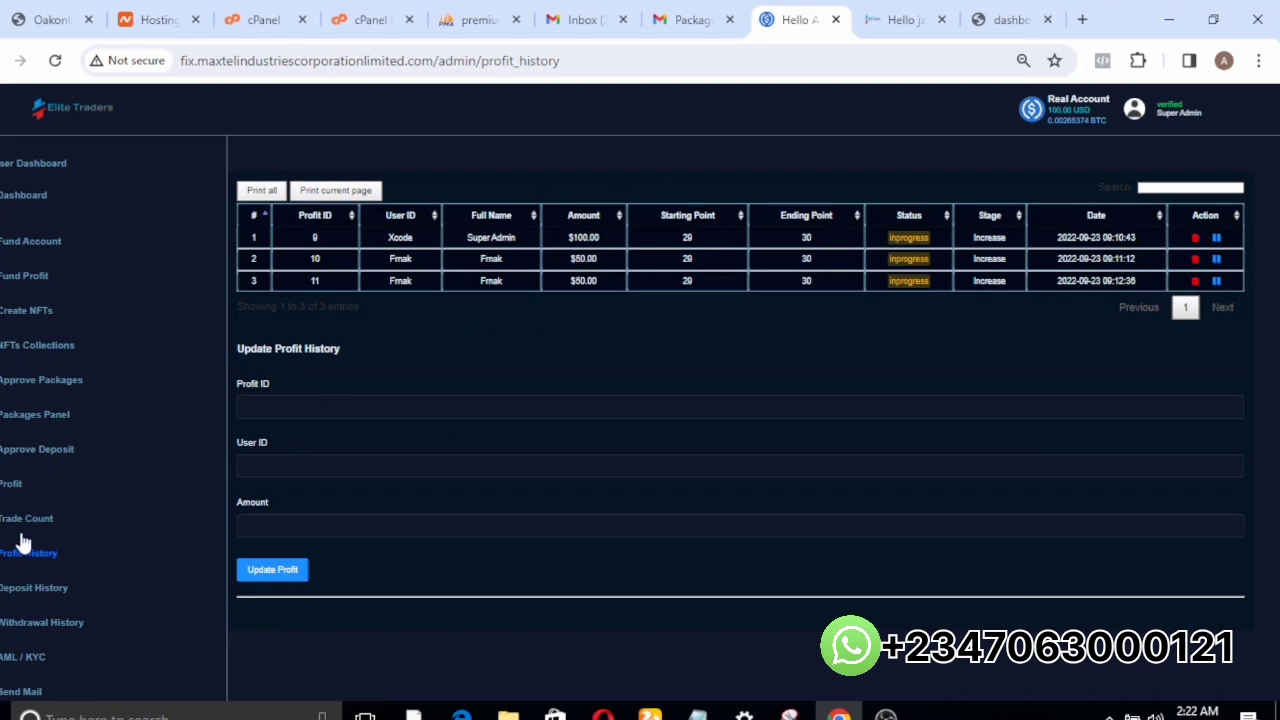
left_click(38, 590)
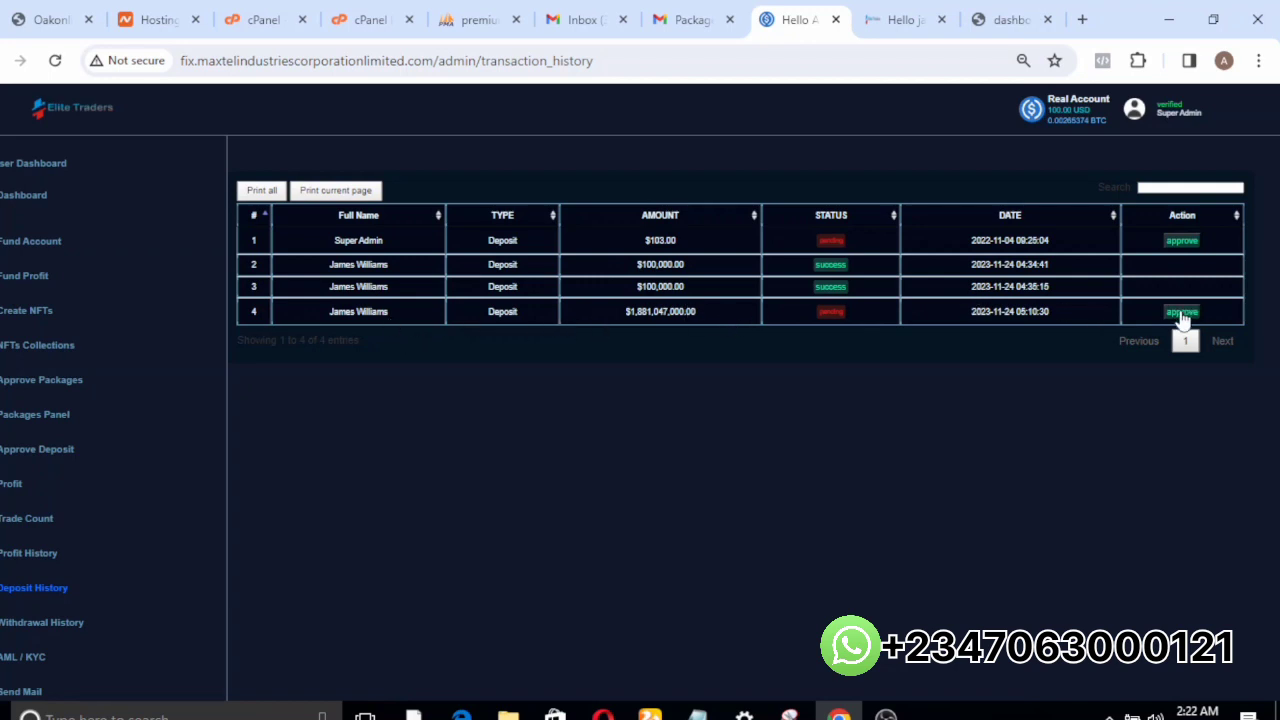
left_click(42, 622)
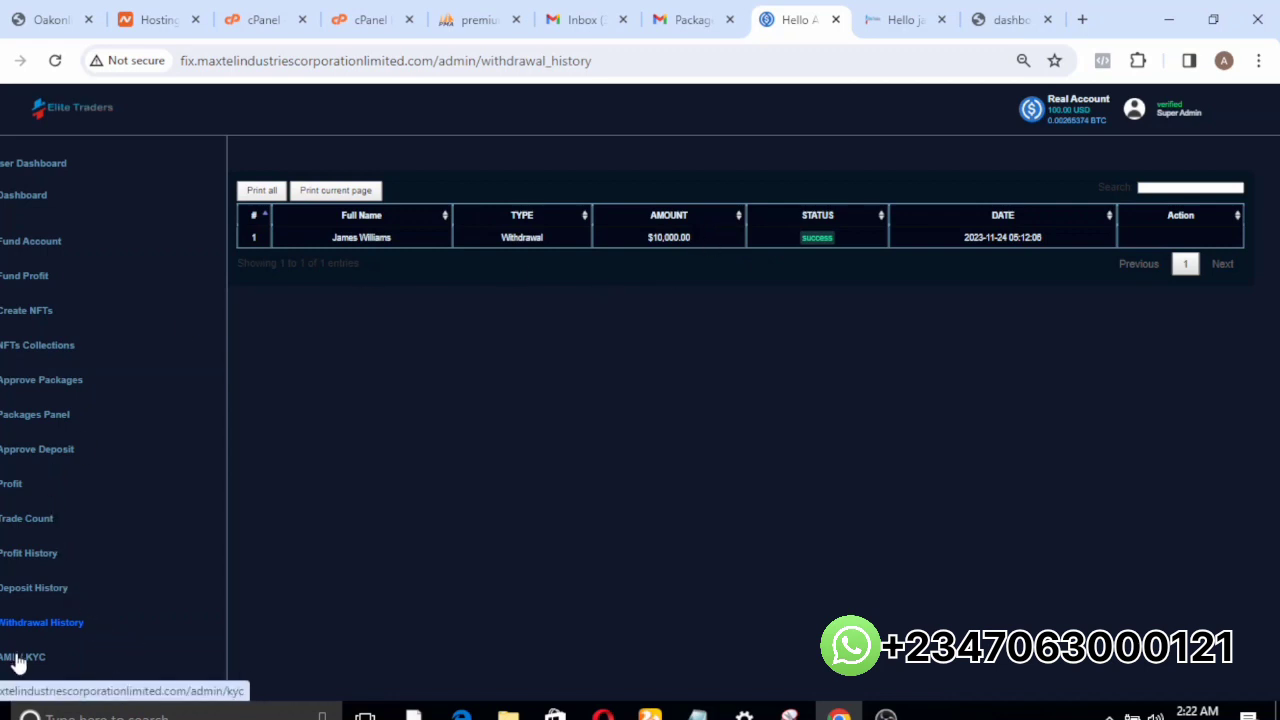
key("ctrl+minus")
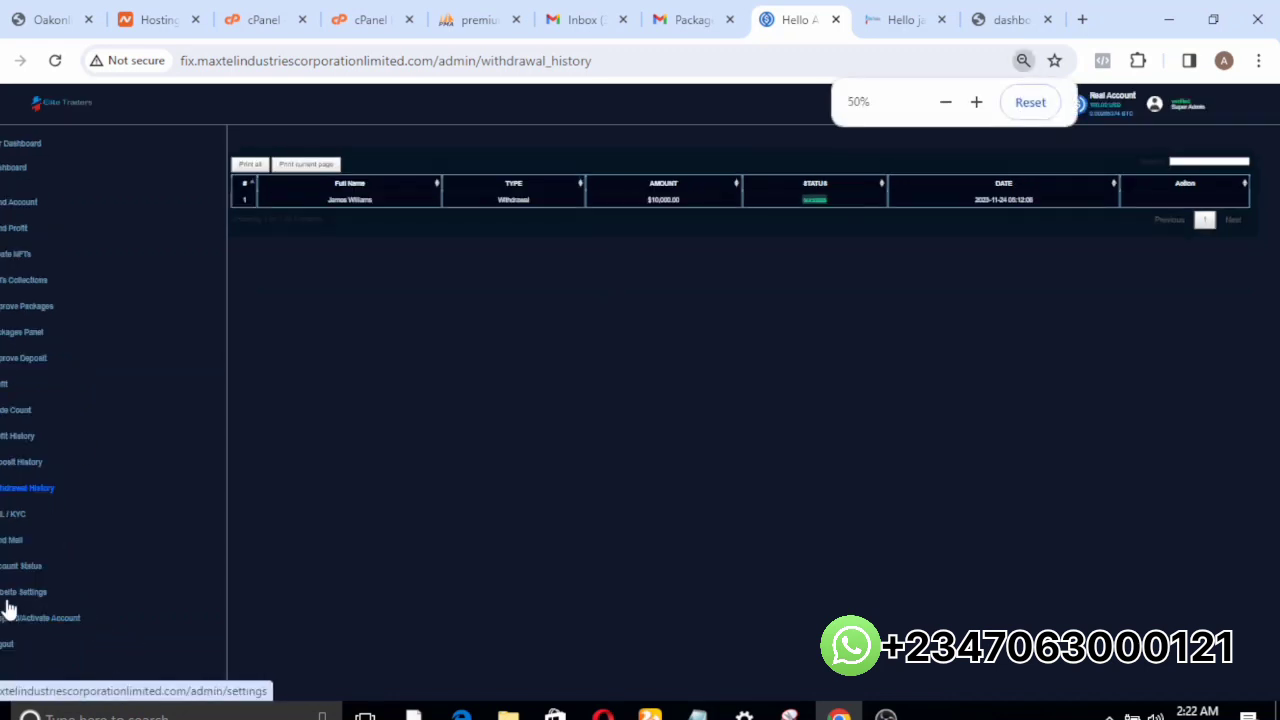
Look over the AML / KYC page and Send Mail recipient list, then go to Account Status
left_click(3, 514)
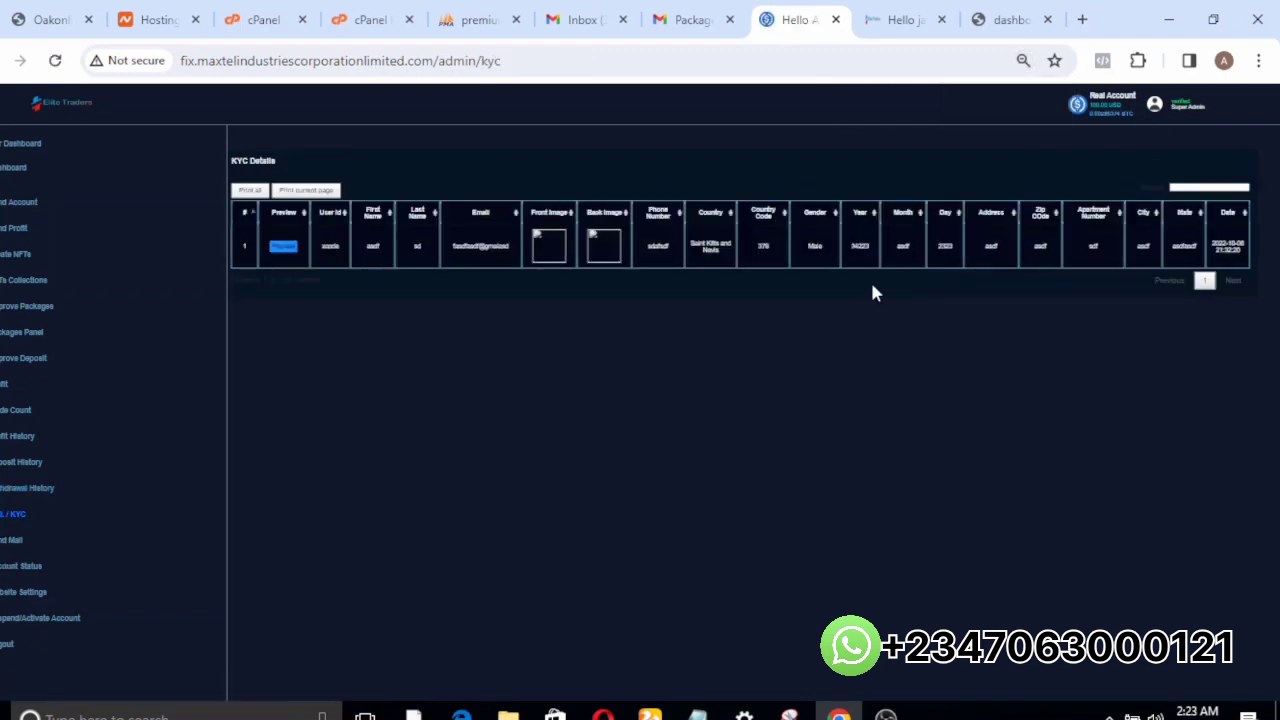
key("ctrl+plus")
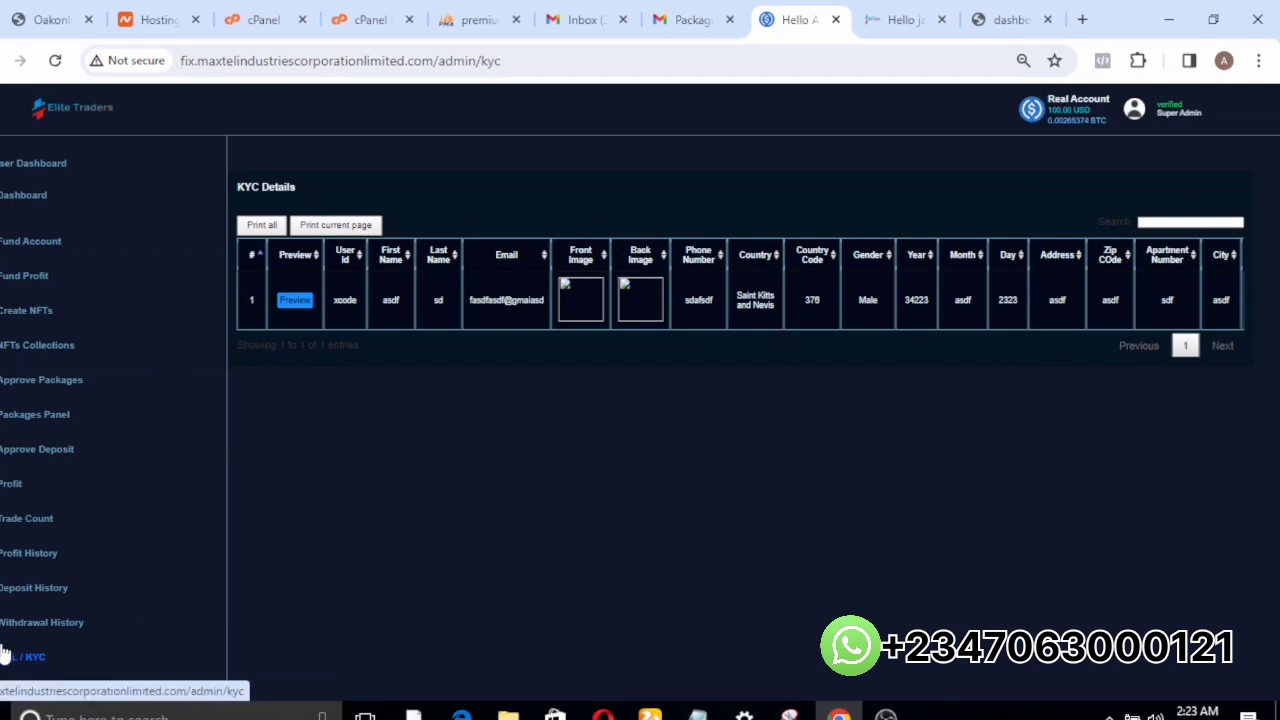
key("ctrl+minus")
key("ctrl+minus")
key("ctrl+minus")
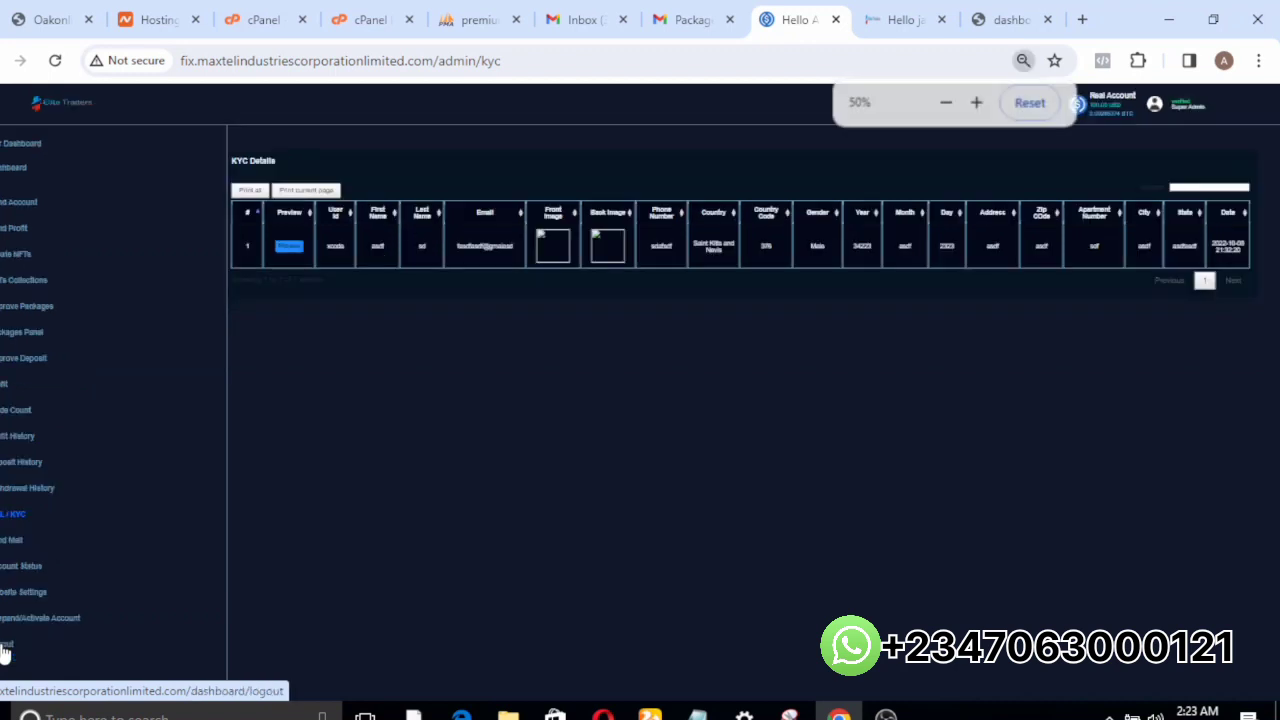
left_click(4, 546)
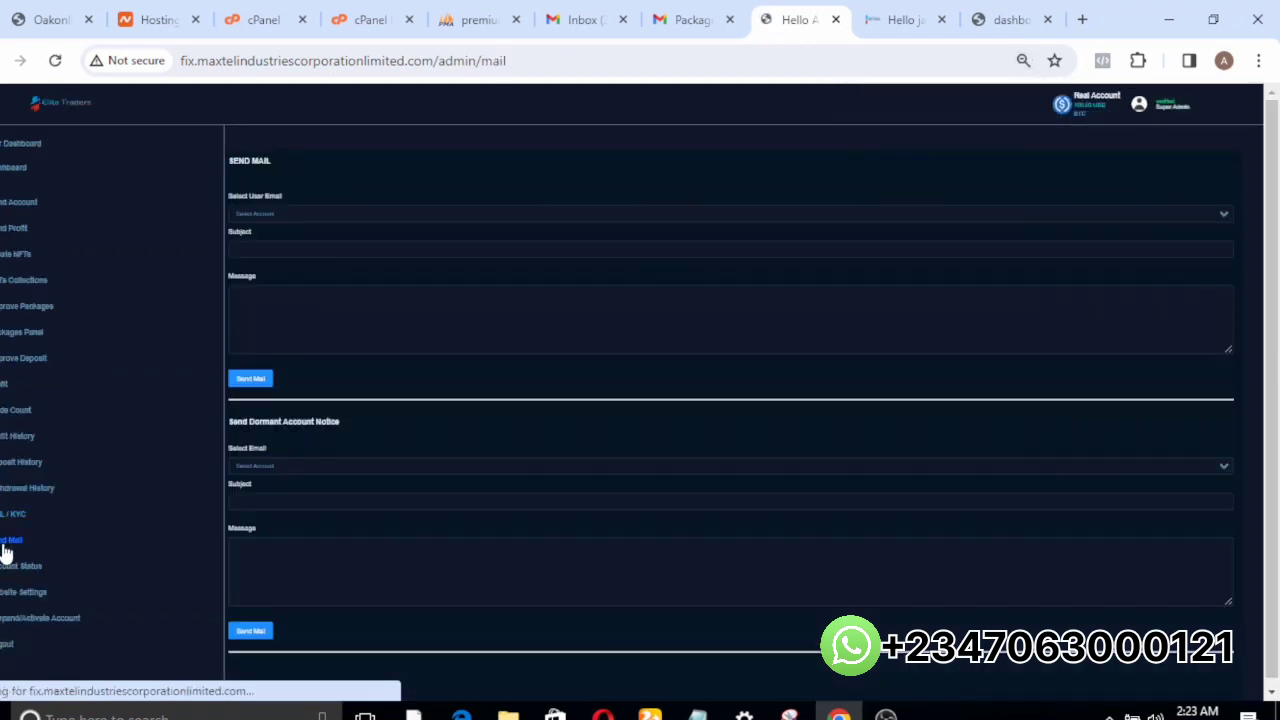
left_click(388, 214)
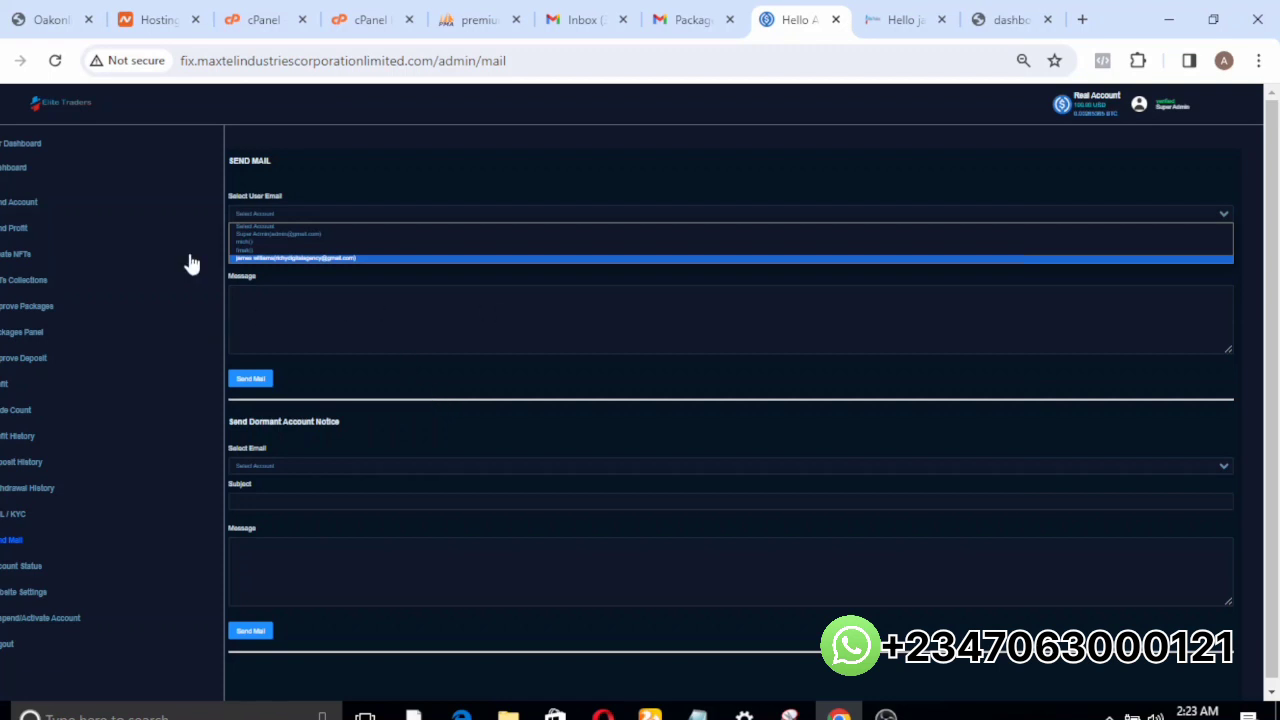
left_click(8, 567)
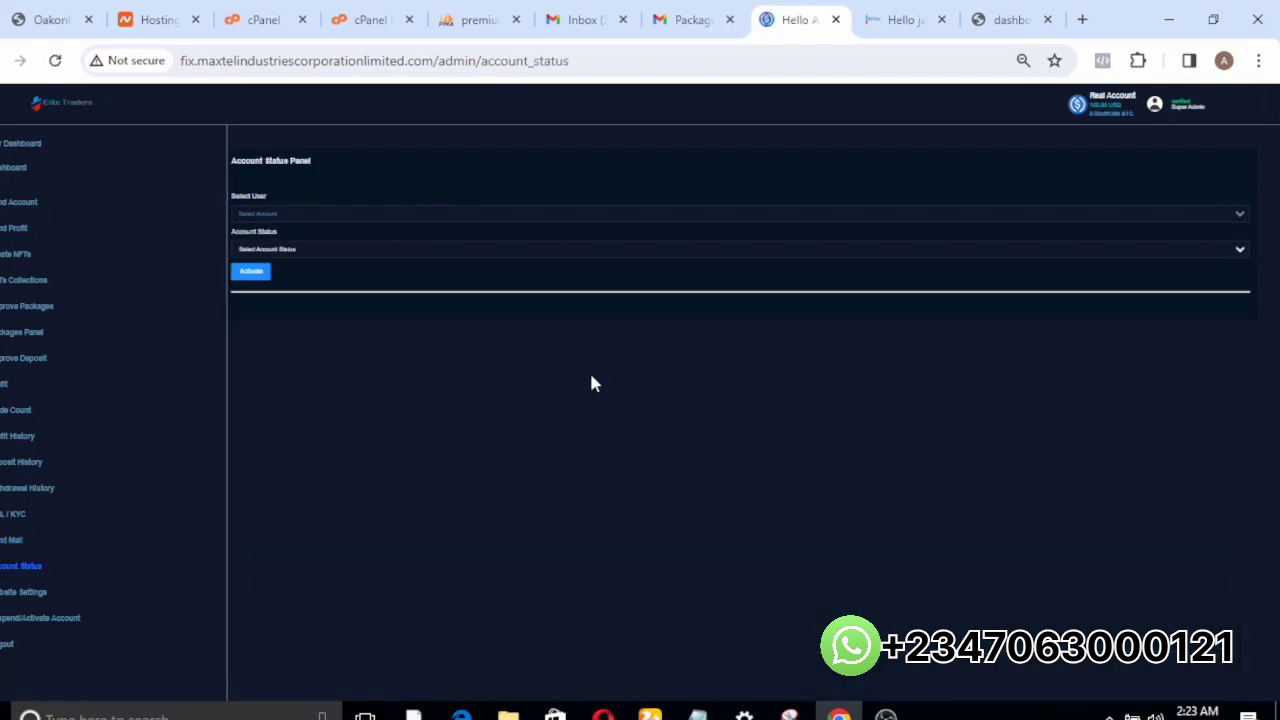
Pick a trader's account in Select User, viewing but not choosing an account status
key("ctrl+plus")
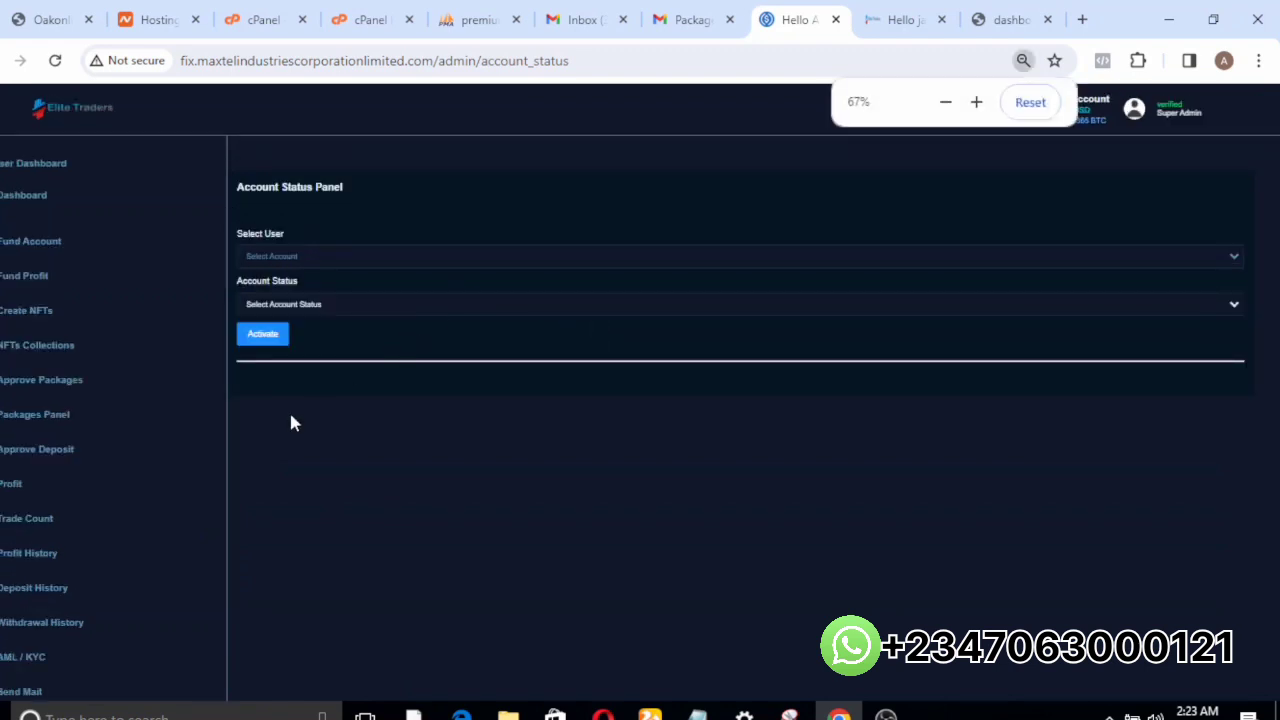
left_click(393, 258)
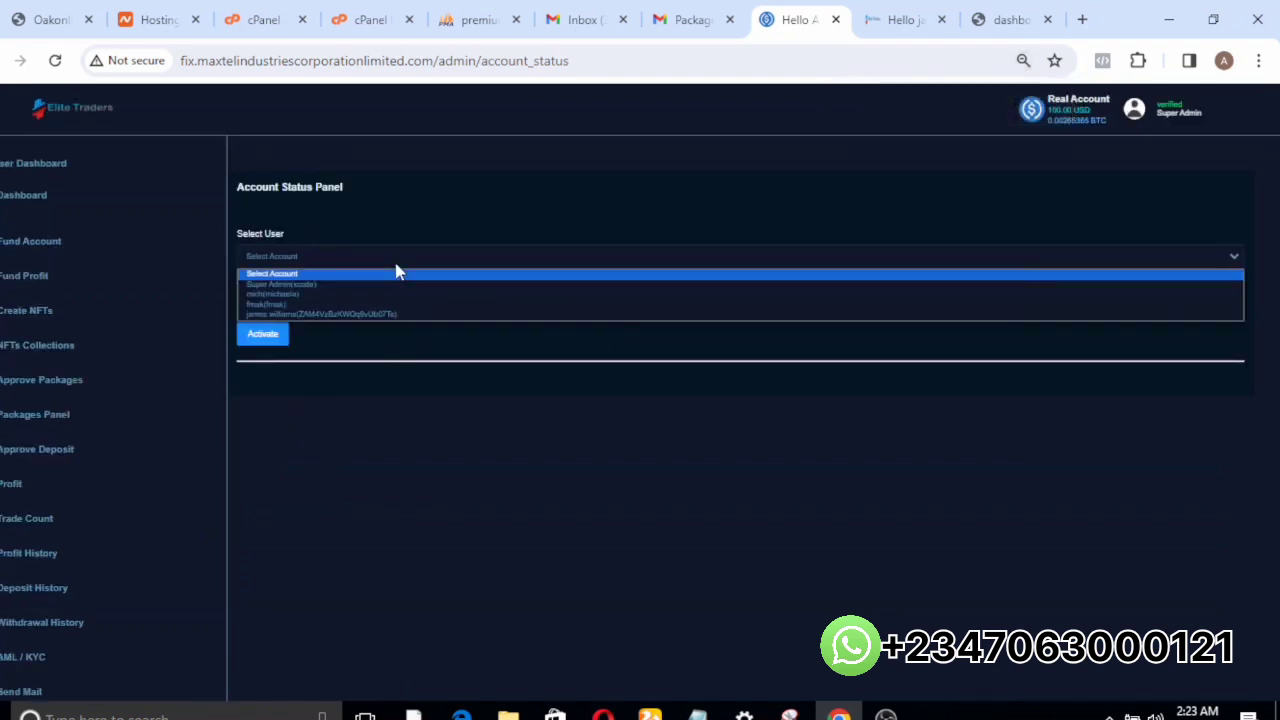
left_click(379, 315)
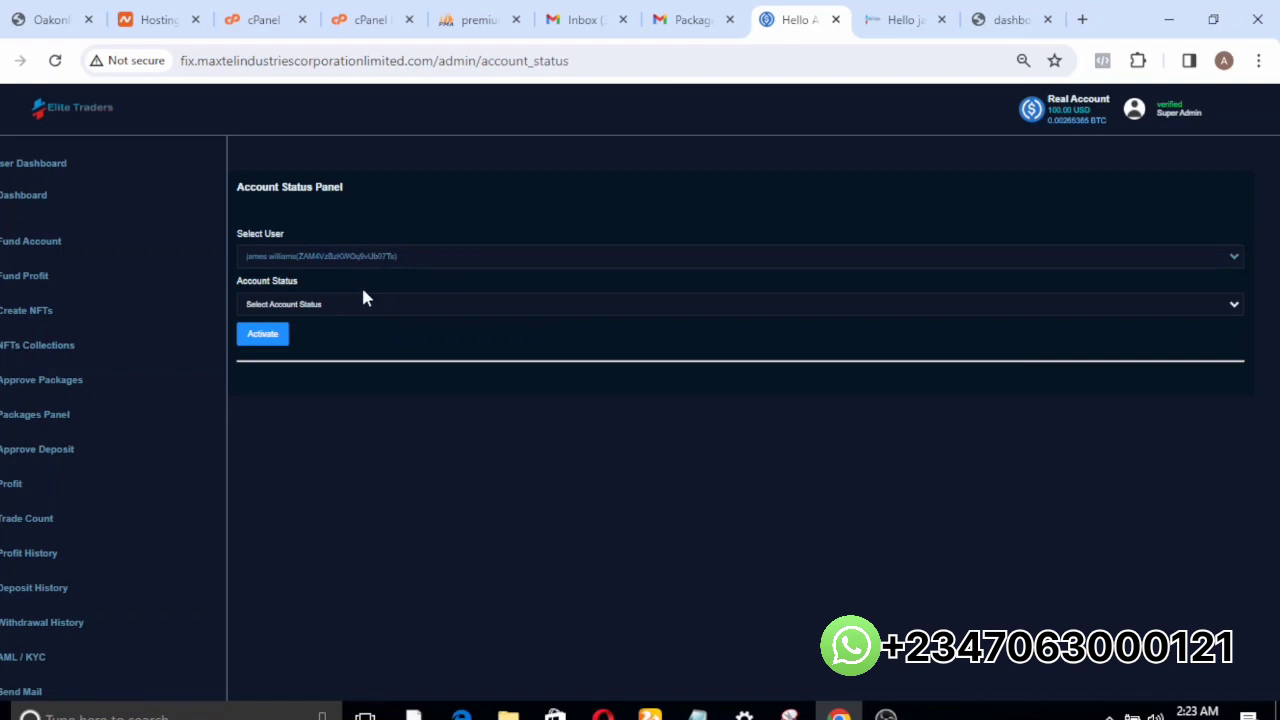
left_click(359, 305)
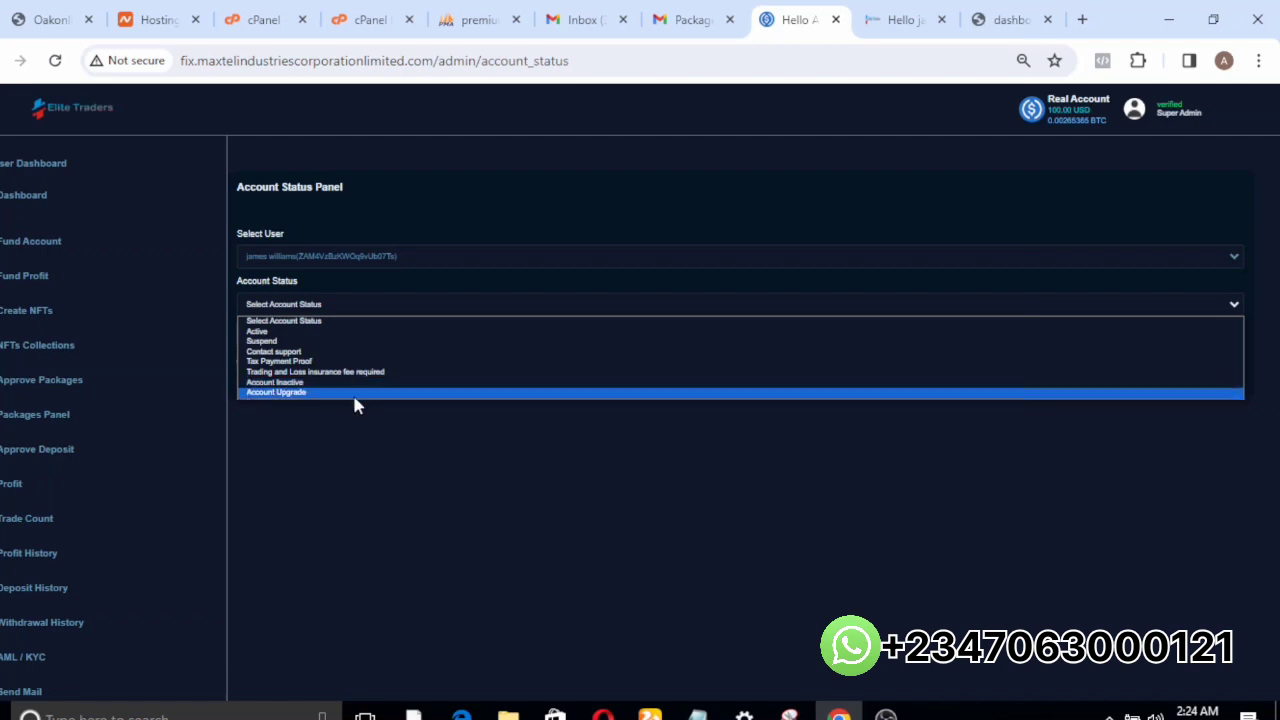
left_click(345, 446)
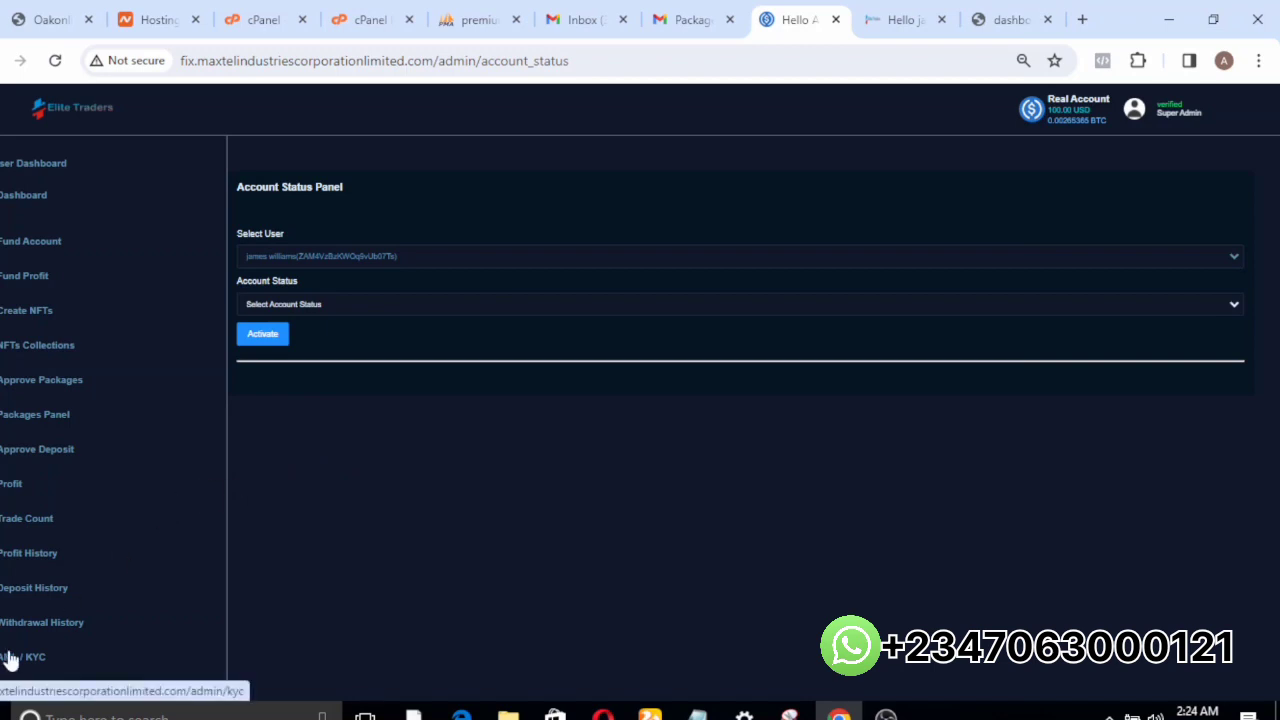
key("ctrl+minus")
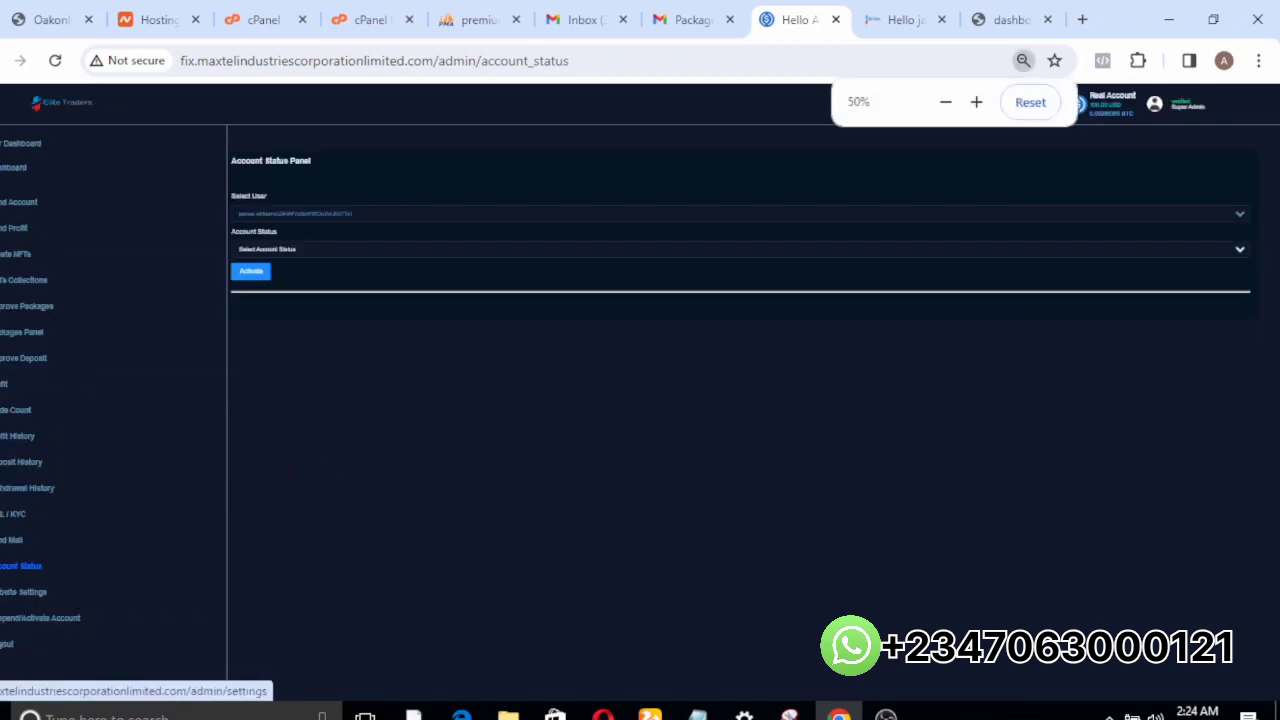
Go to Website Settings, zoom in, and select the website name ElitecryptoFX
left_click(5, 600)
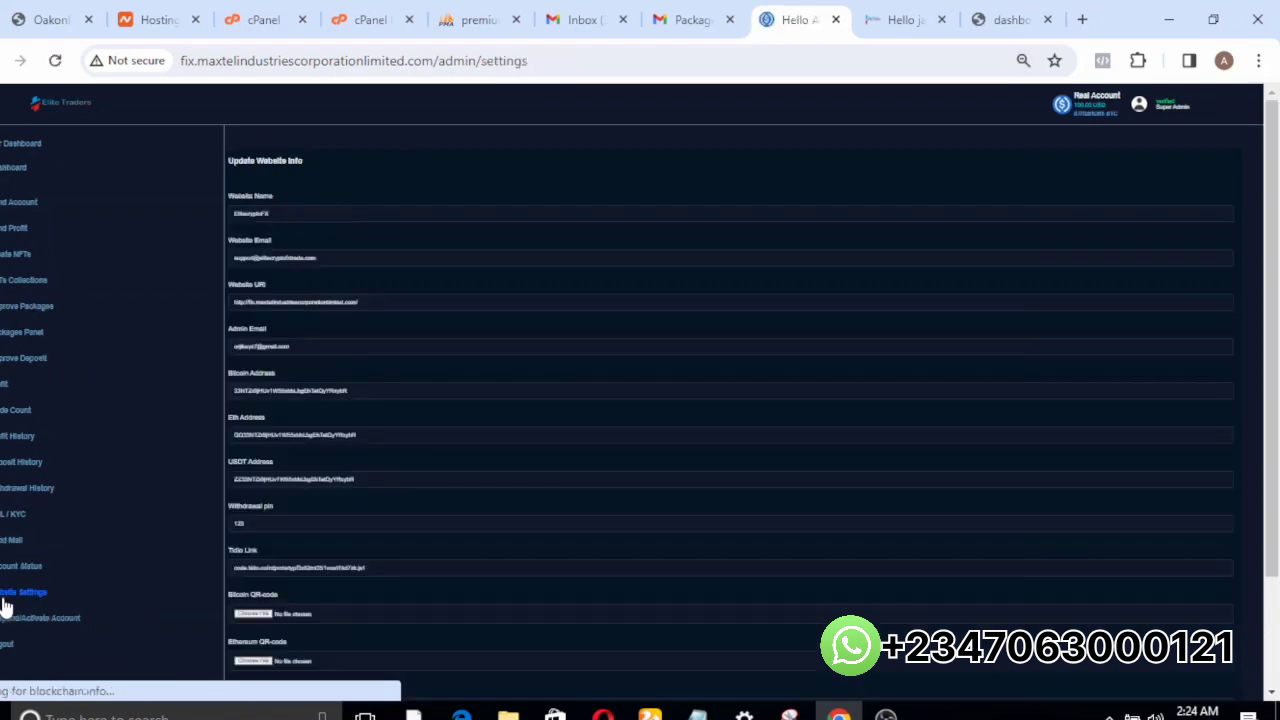
key("ctrl+plus")
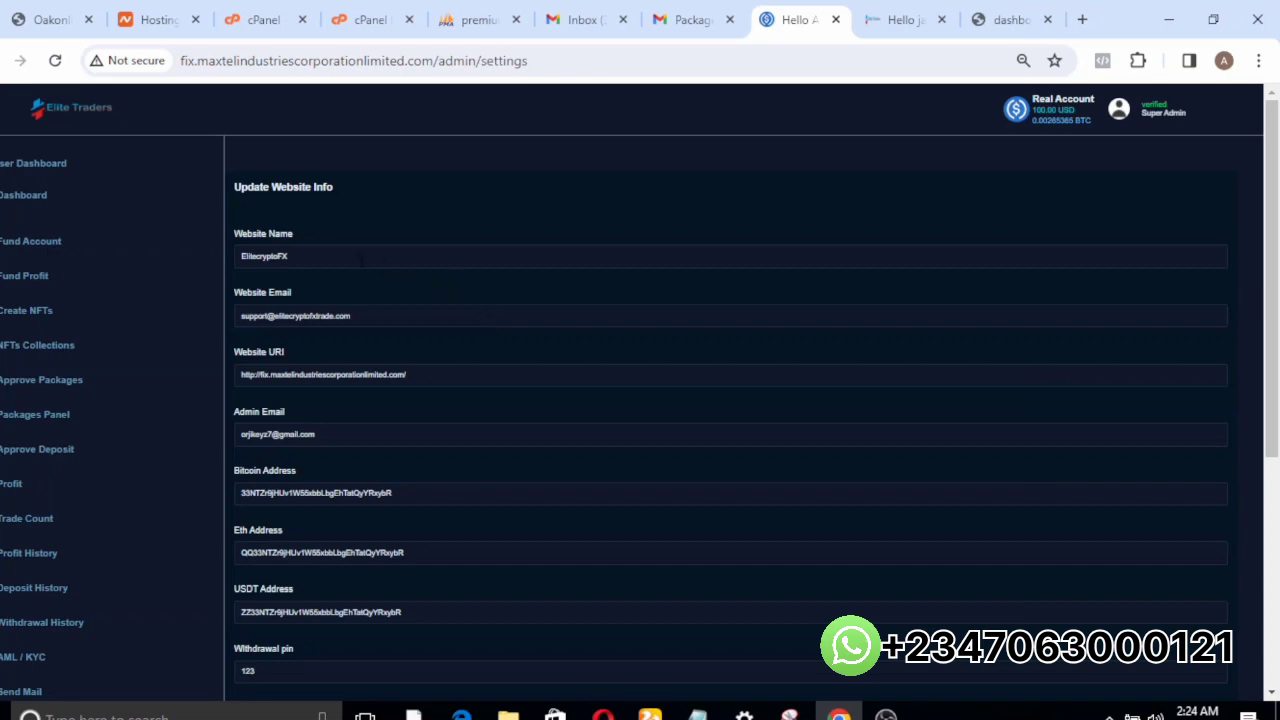
double_click(362, 261)
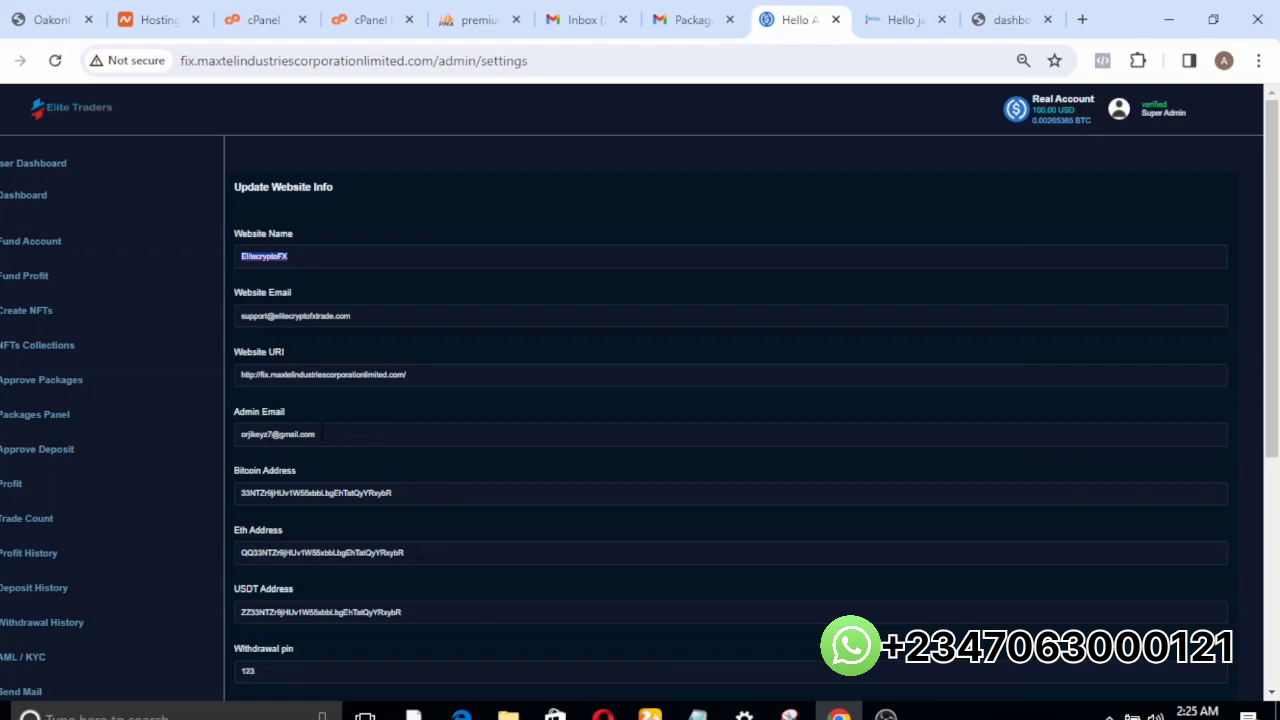
Replace the Bitcoin Address wallet value with a made-up alphanumeric placeholder string
left_click(450, 493)
key("BackSpace")
key("BackSpace")
key("BackSpace")
key("BackSpace")
key("BackSpace")
key("BackSpace")
key("BackSpace")
key("BackSpace")
key("BackSpace")
key("BackSpace")
key("BackSpace")
key("BackSpace")
key("BackSpace")
key("BackSpace")
key("BackSpace")
key("BackSpace")
key("BackSpace")
key("BackSpace")
key("BackSpace")
key("BackSpace")
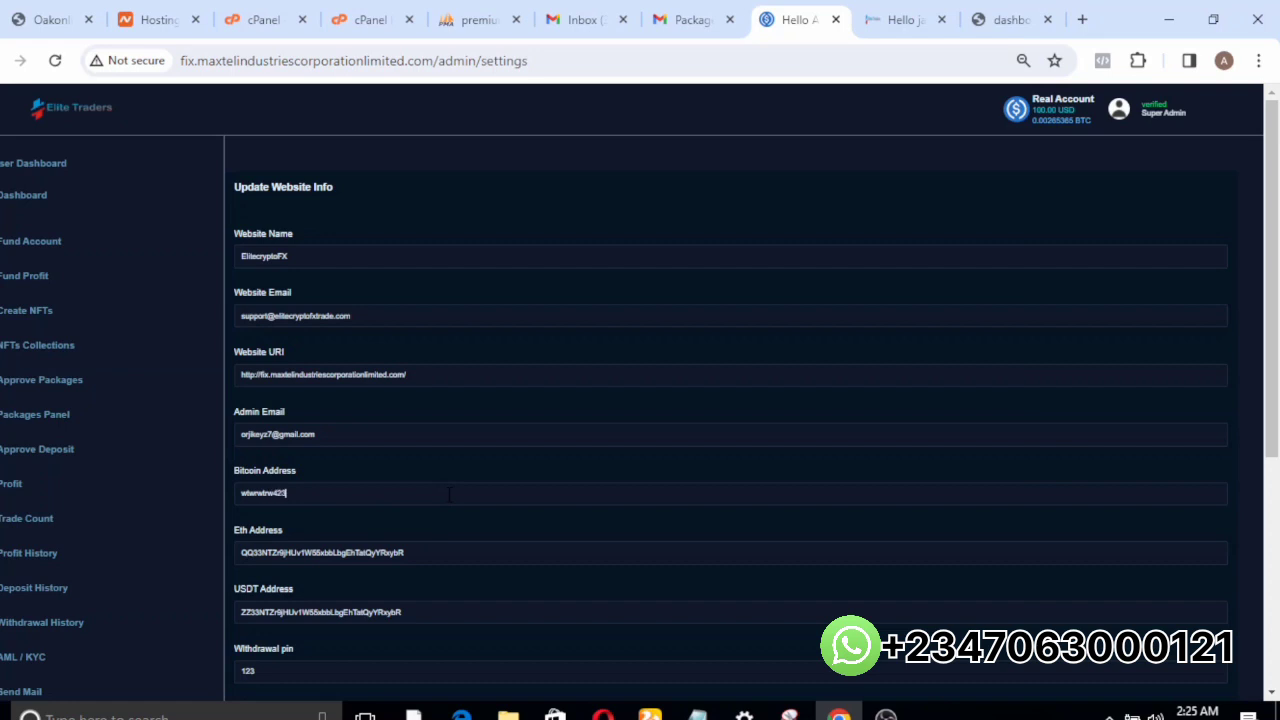
type("wtwrwtrw42325242625526")
left_click(433, 550)
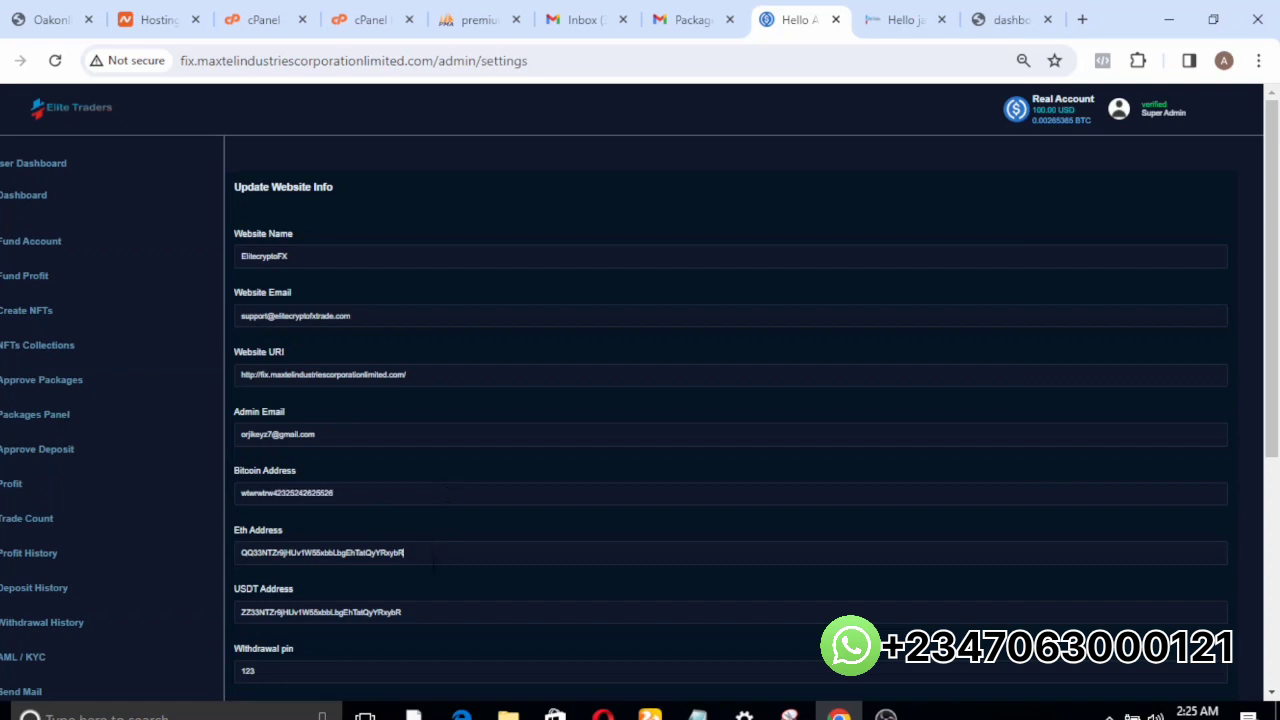
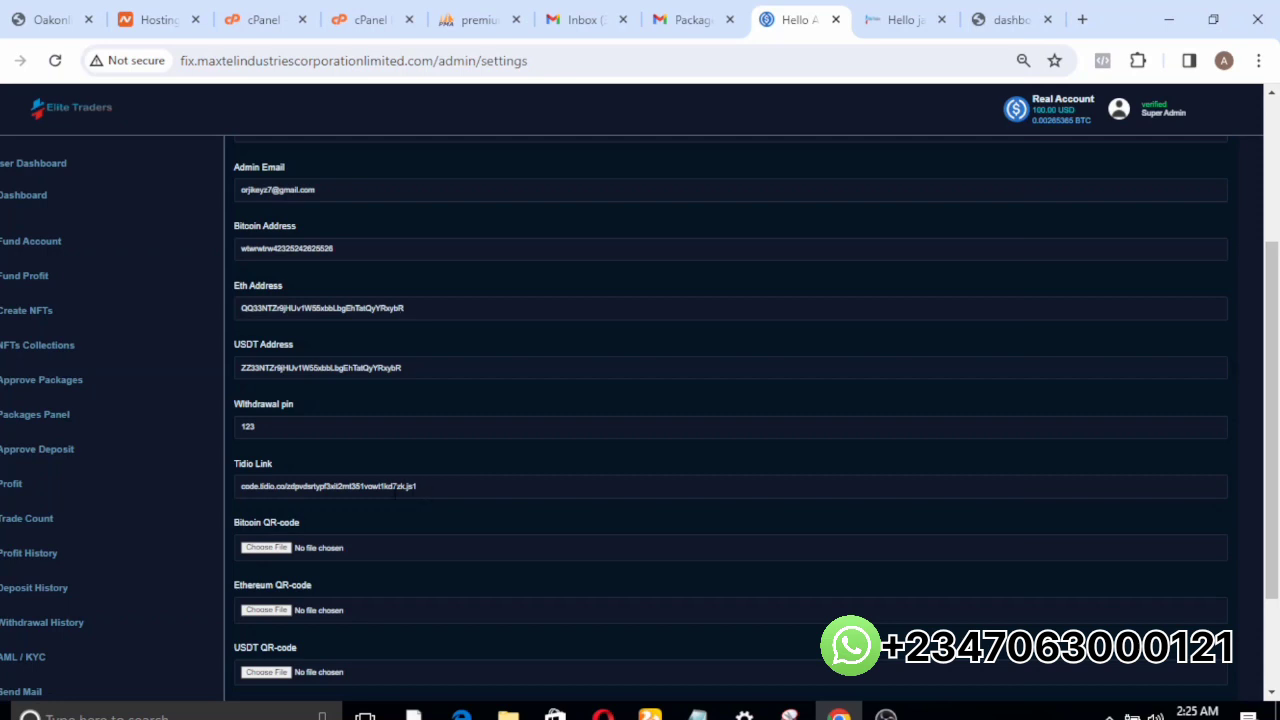
Start choosing a Bitcoin QR-code file, cancel it, and scroll down to Website Logo
left_click(266, 547)
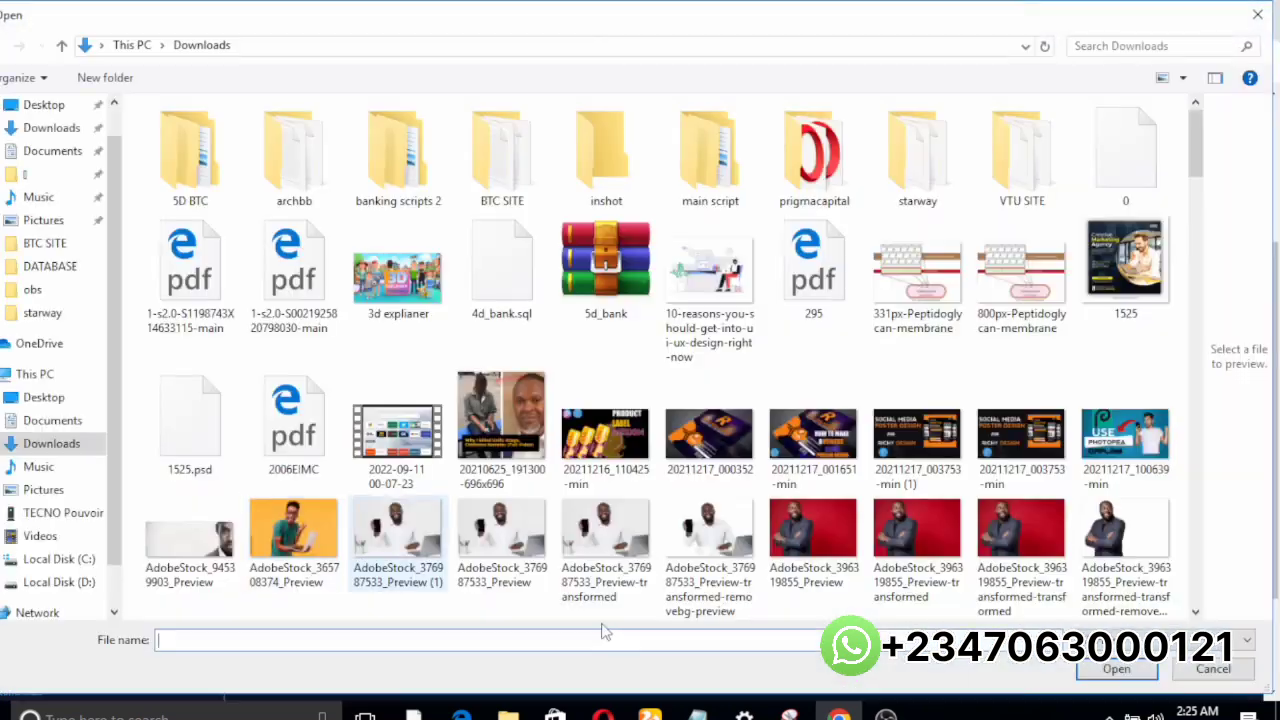
left_click(1212, 669)
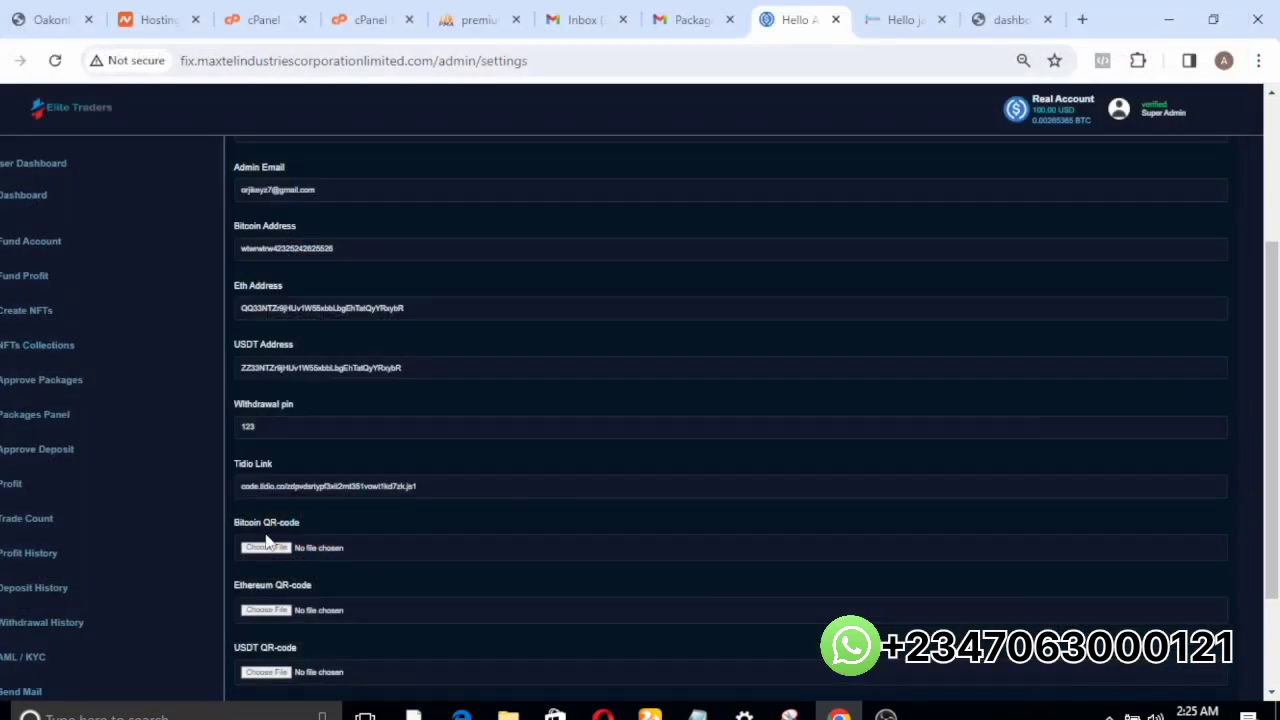
scroll(415, 587, "down", 2)
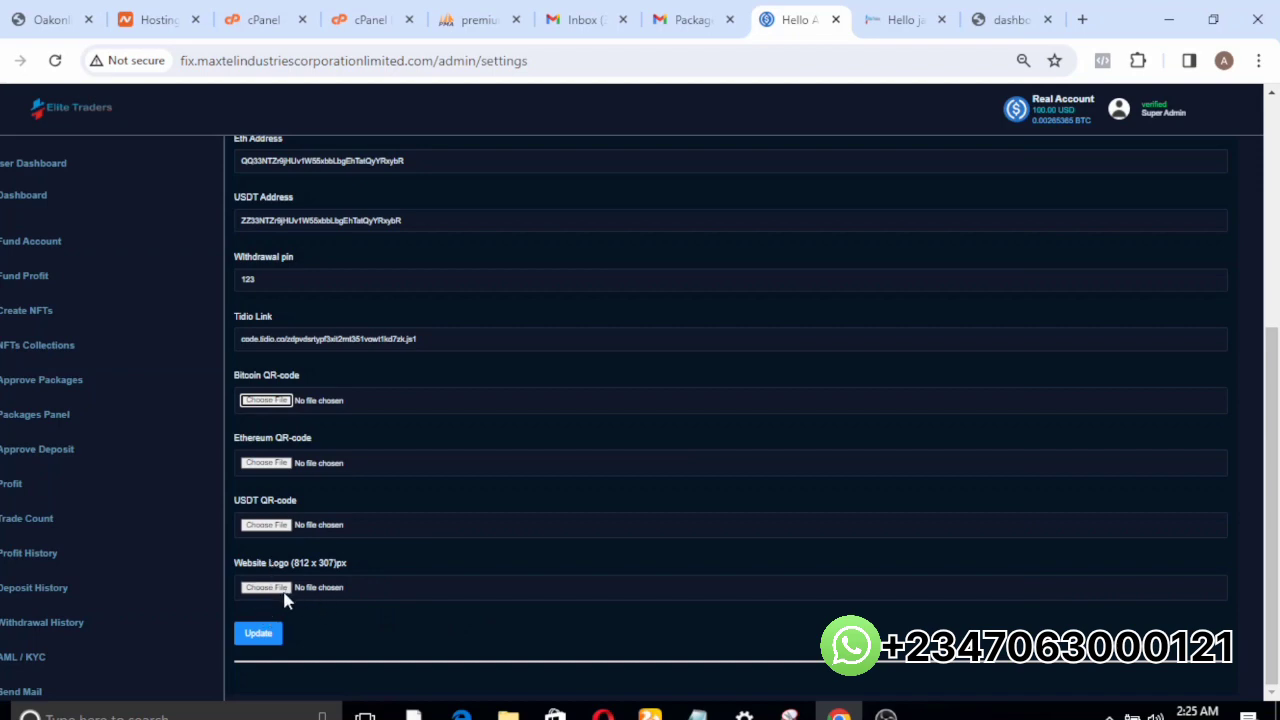
Attach the orange Bitcoin image download.png from Downloads as the Website Logo
left_click(282, 594)
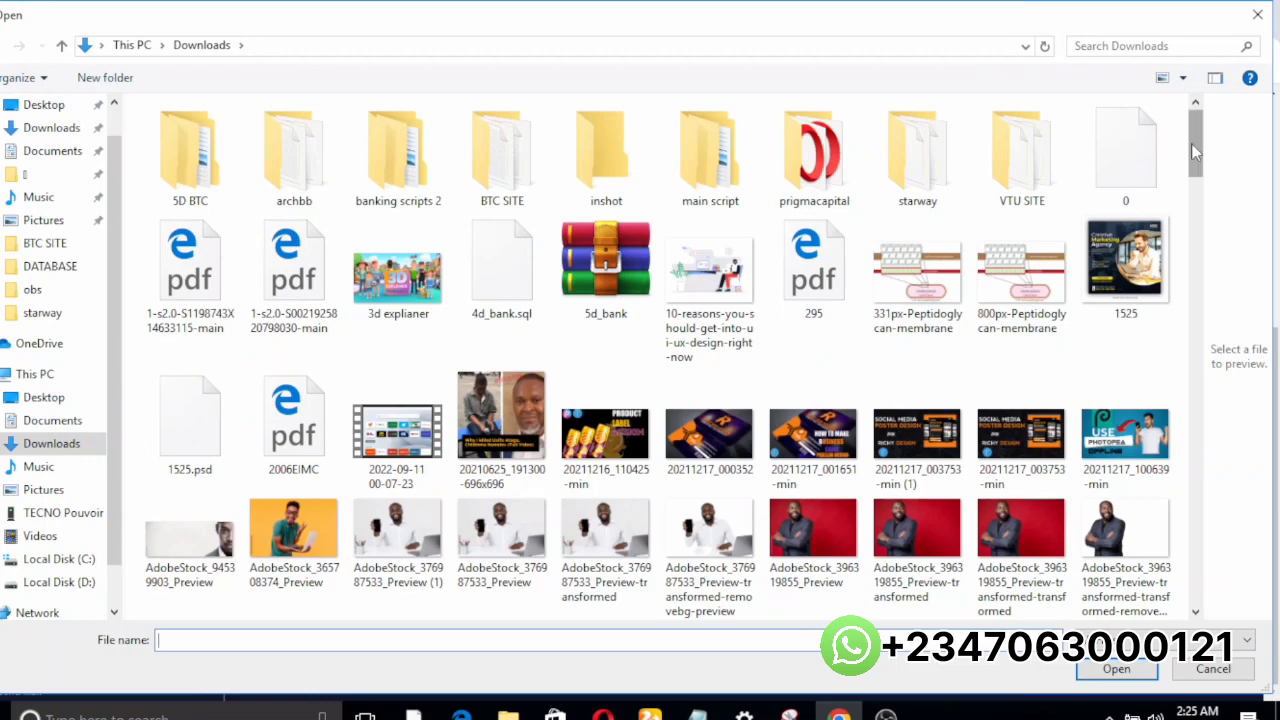
left_click_drag(1191, 143, 1196, 344)
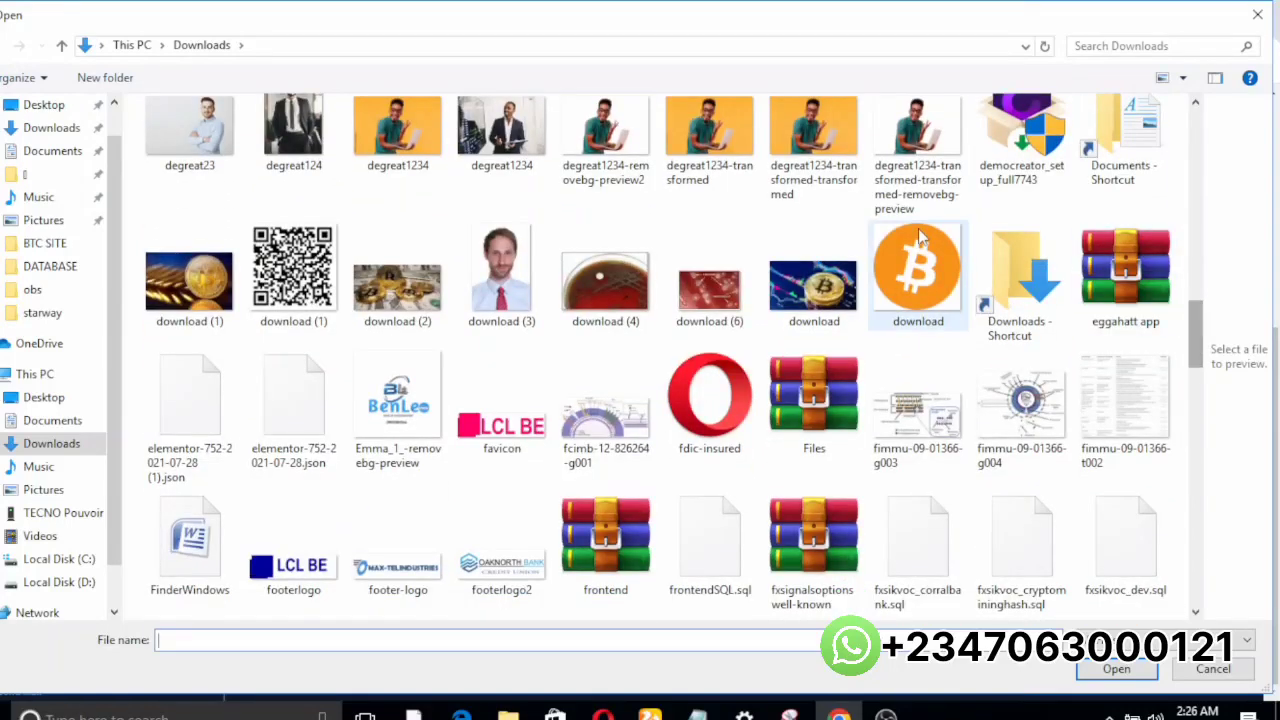
left_click(918, 272)
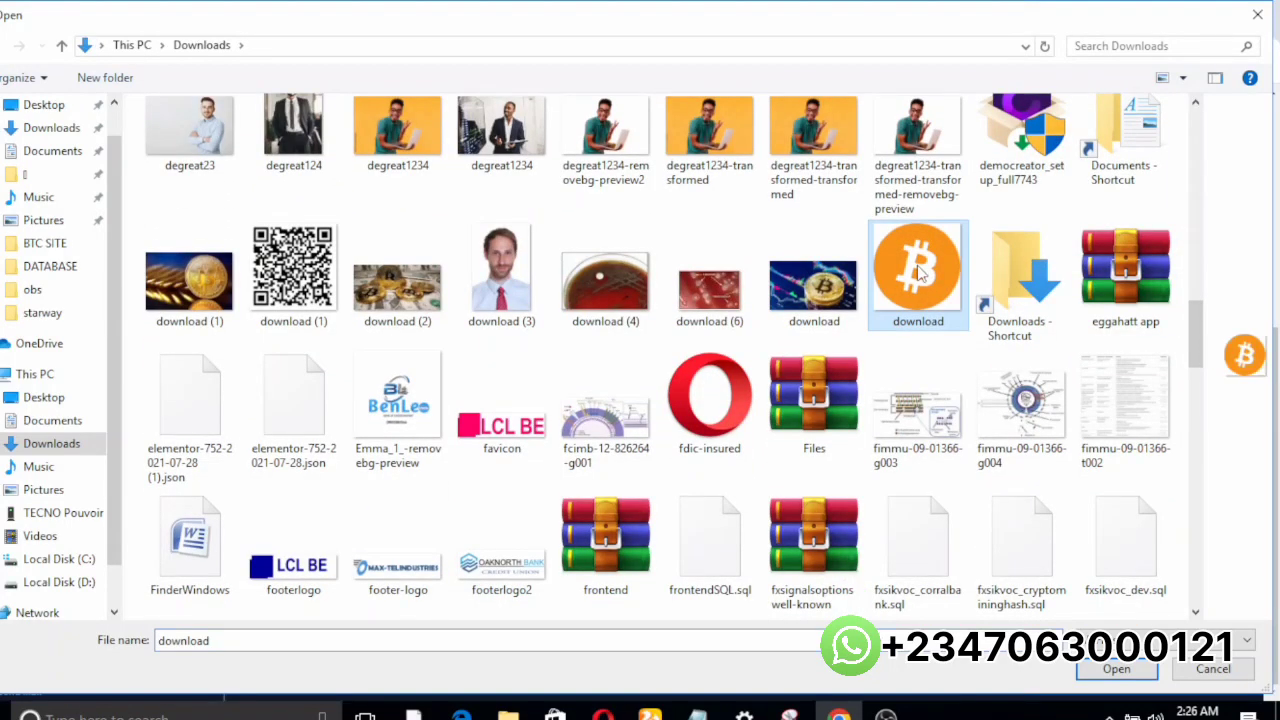
left_click(1116, 670)
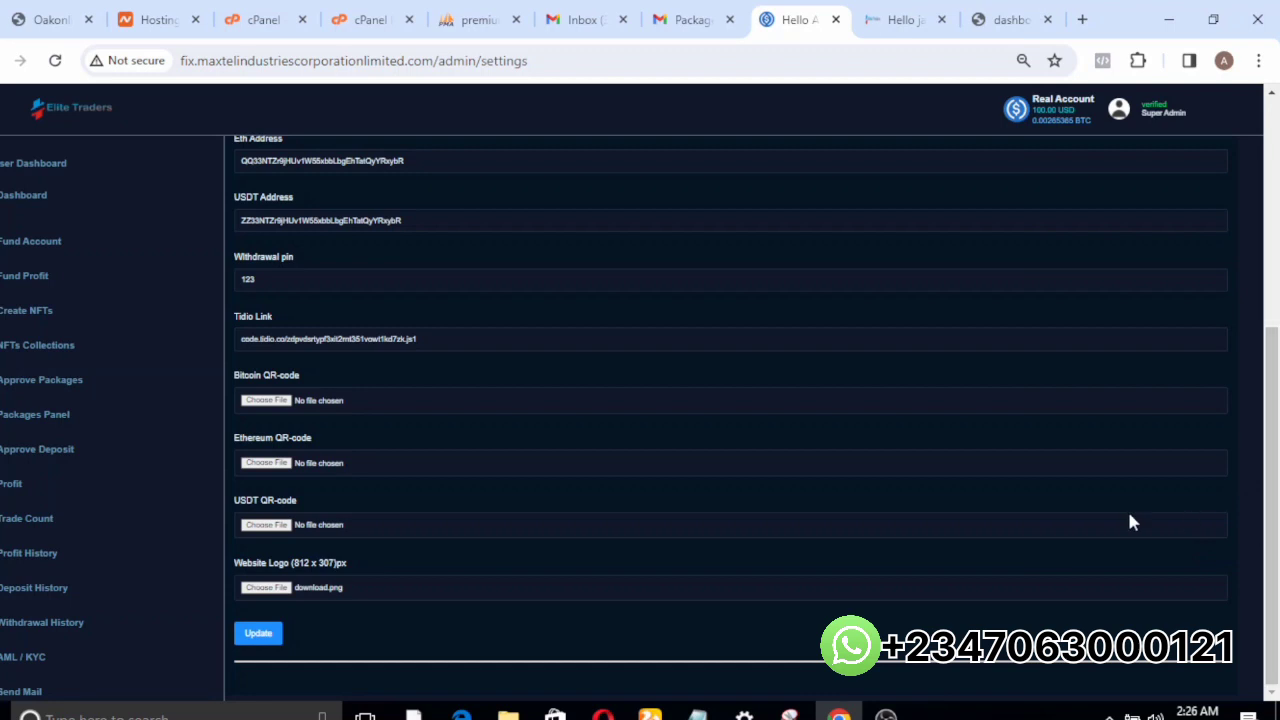
Update the website settings and dismiss the unsupported file extension alert
left_click(268, 635)
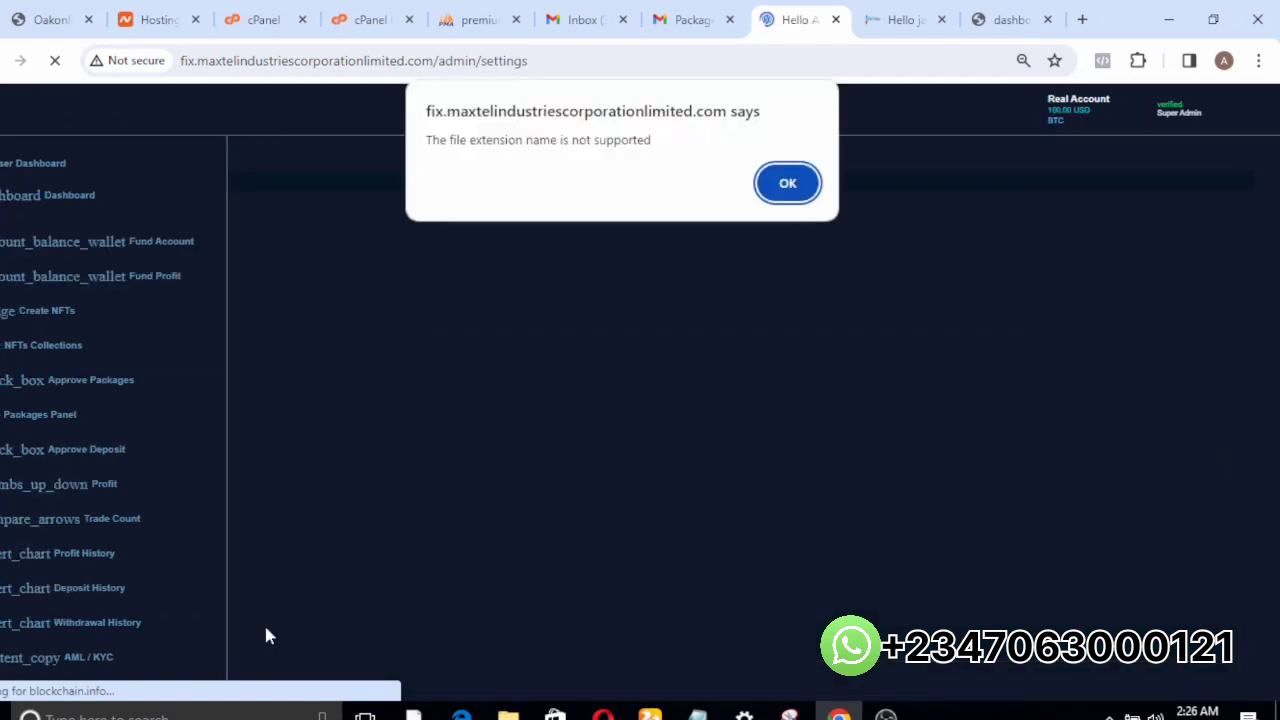
left_click(786, 184)
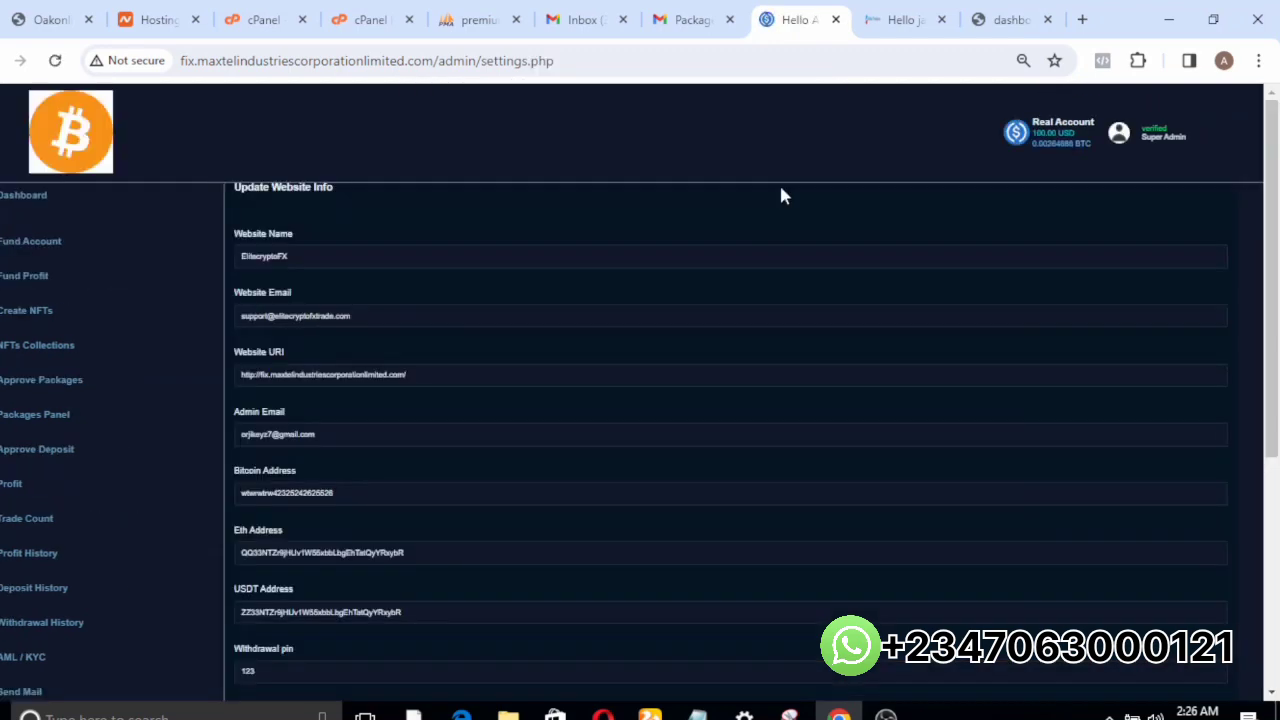
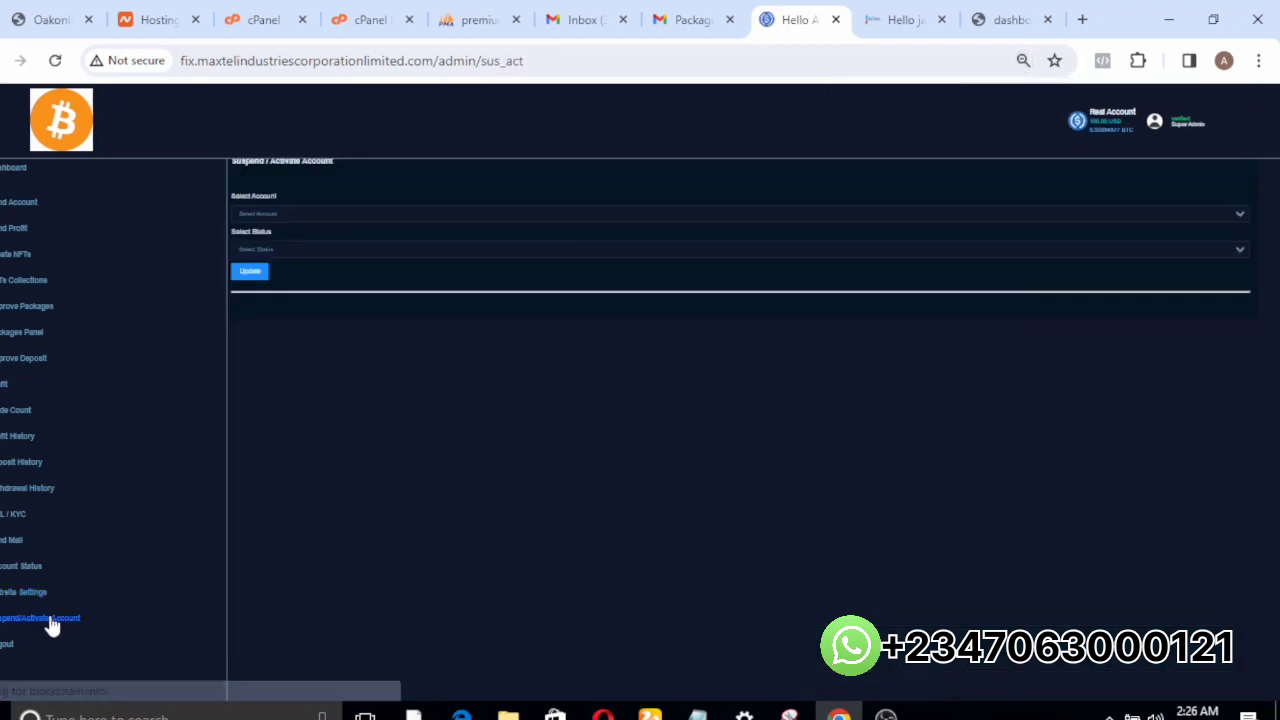
Enlarge the page and choose the member's account in the Select Account list
key("ctrl+plus")
key("ctrl+plus")
key("ctrl+plus")
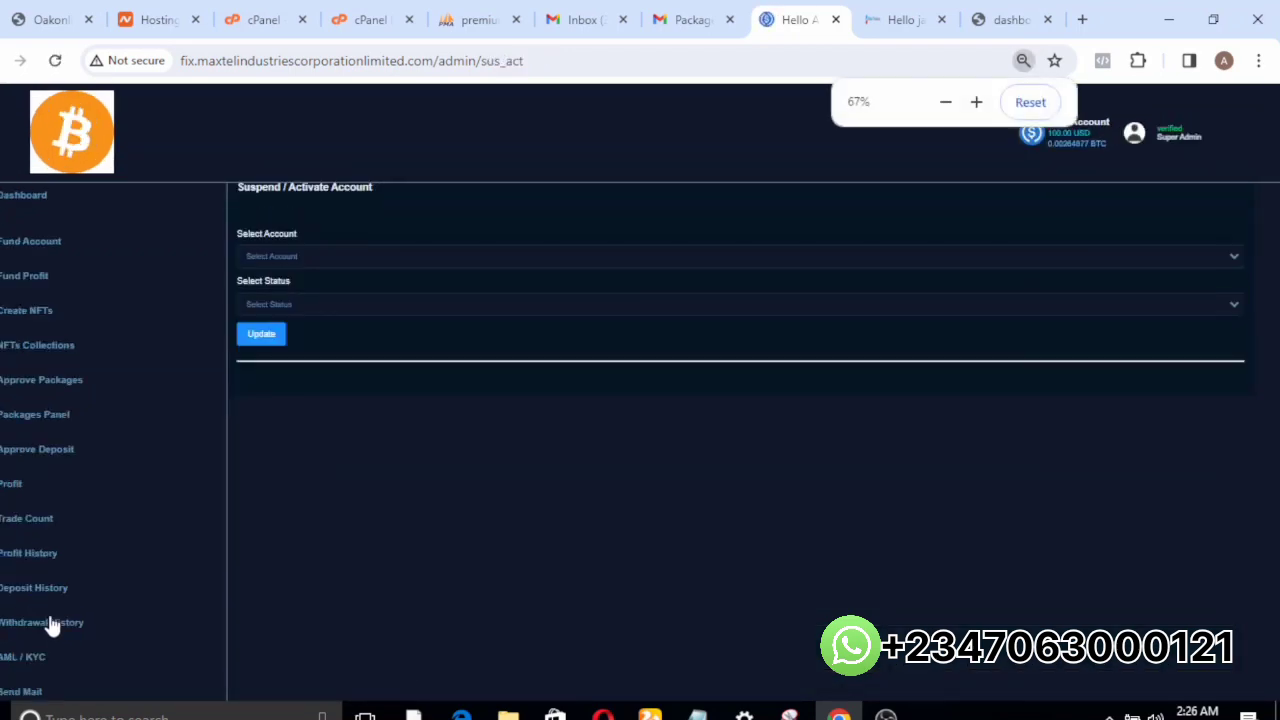
left_click(285, 255)
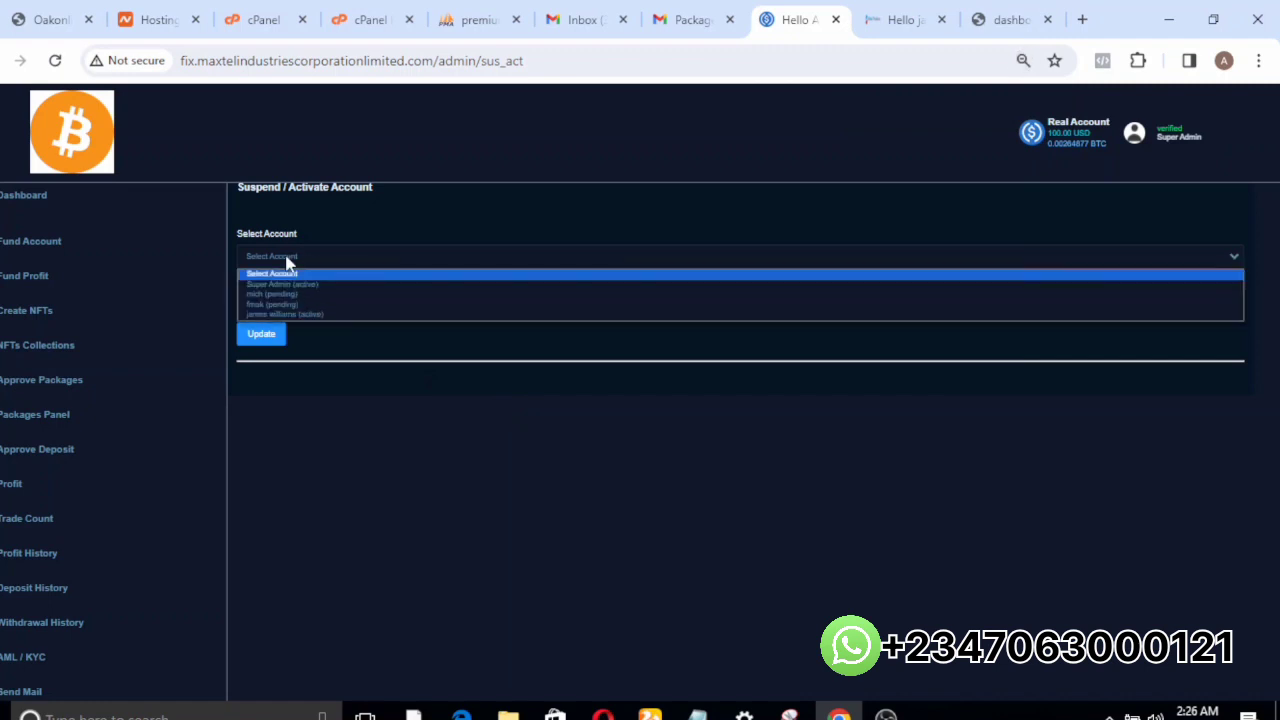
left_click(295, 314)
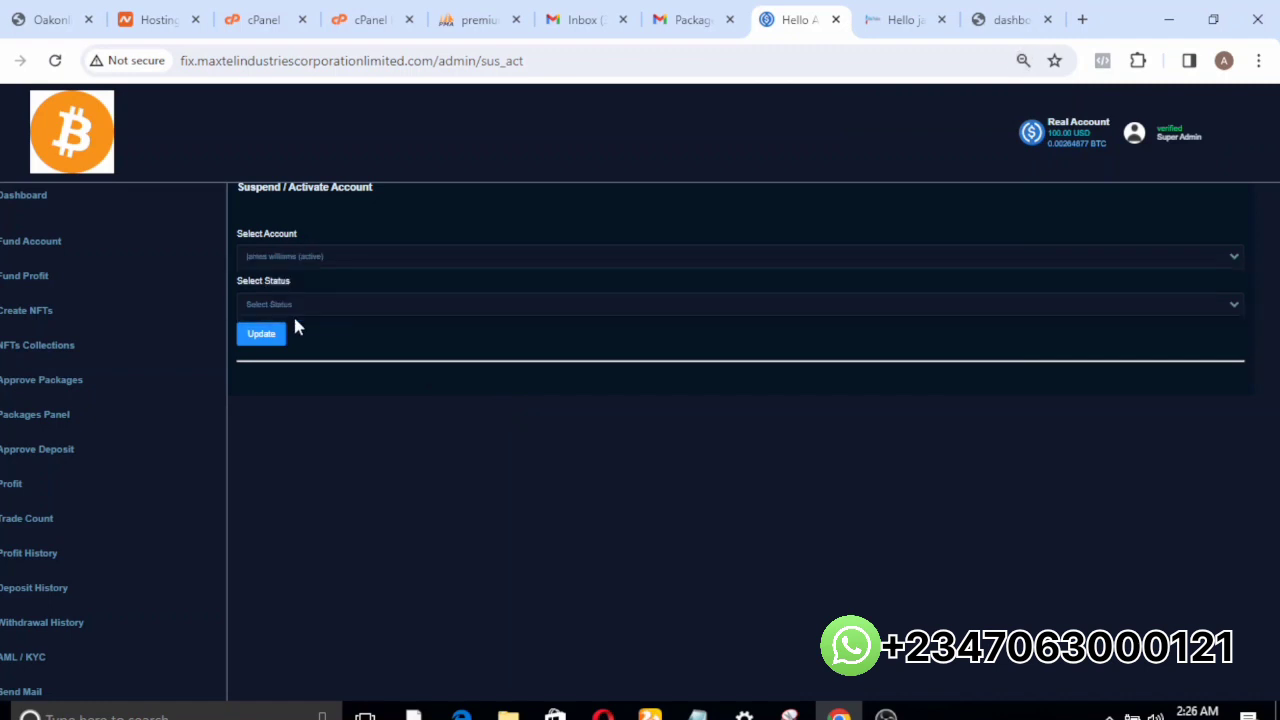
Check the status options without picking one, then view the user's trading dashboard tab
left_click(306, 303)
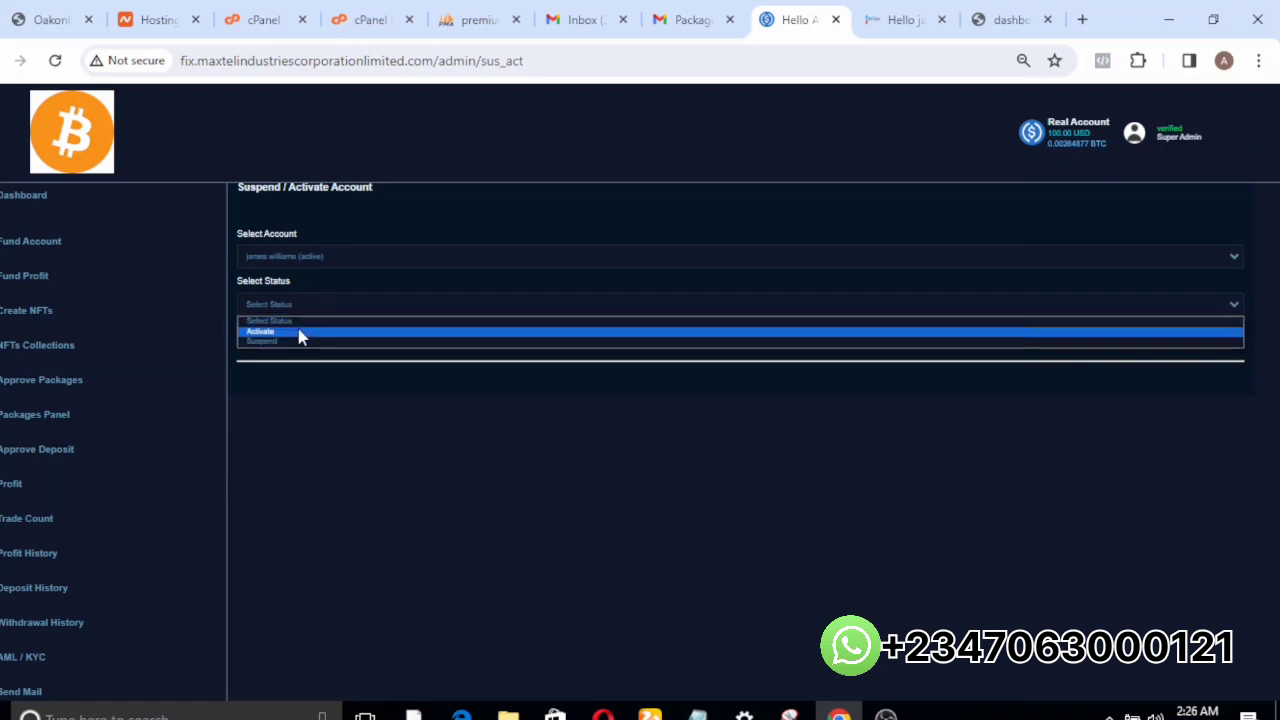
left_click(366, 230)
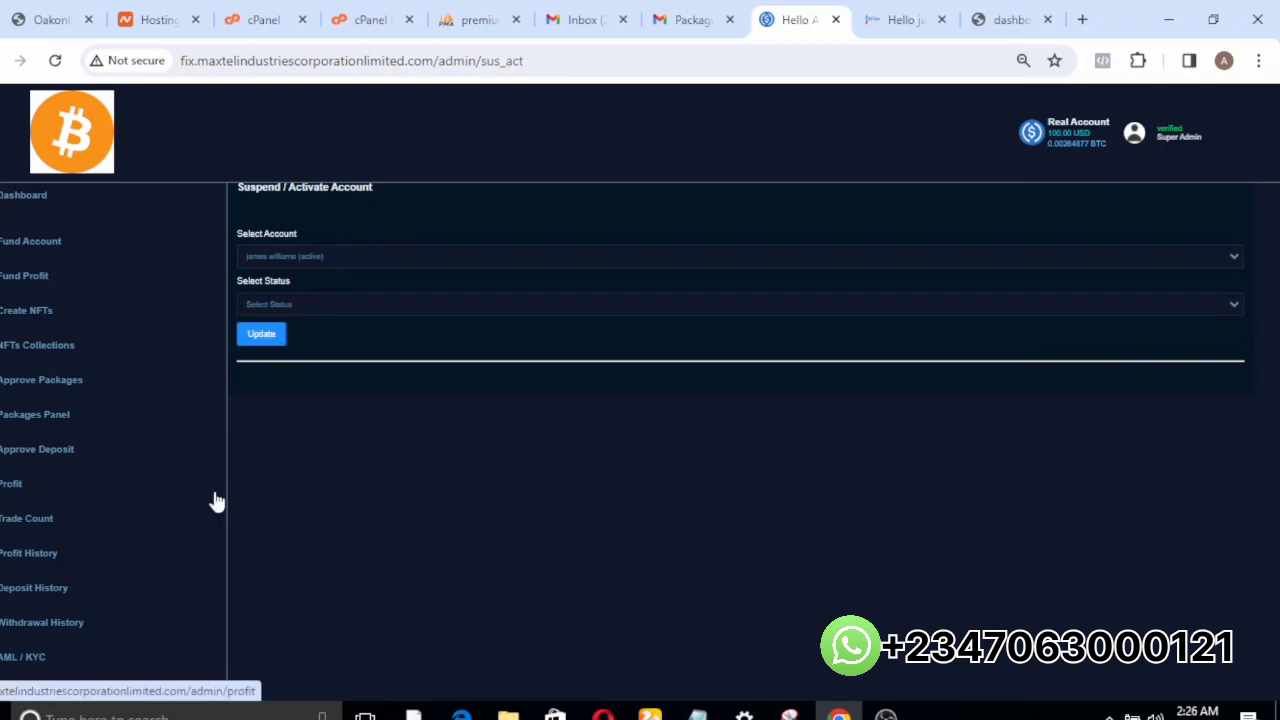
left_click(876, 22)
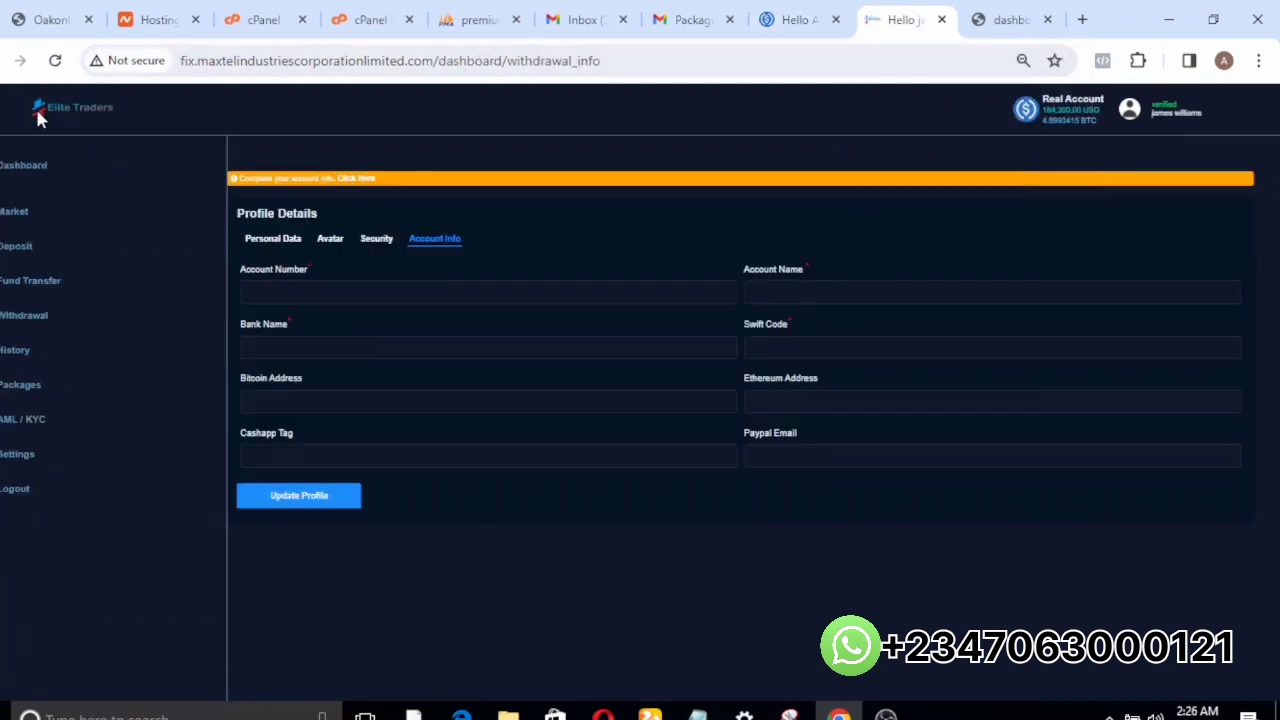
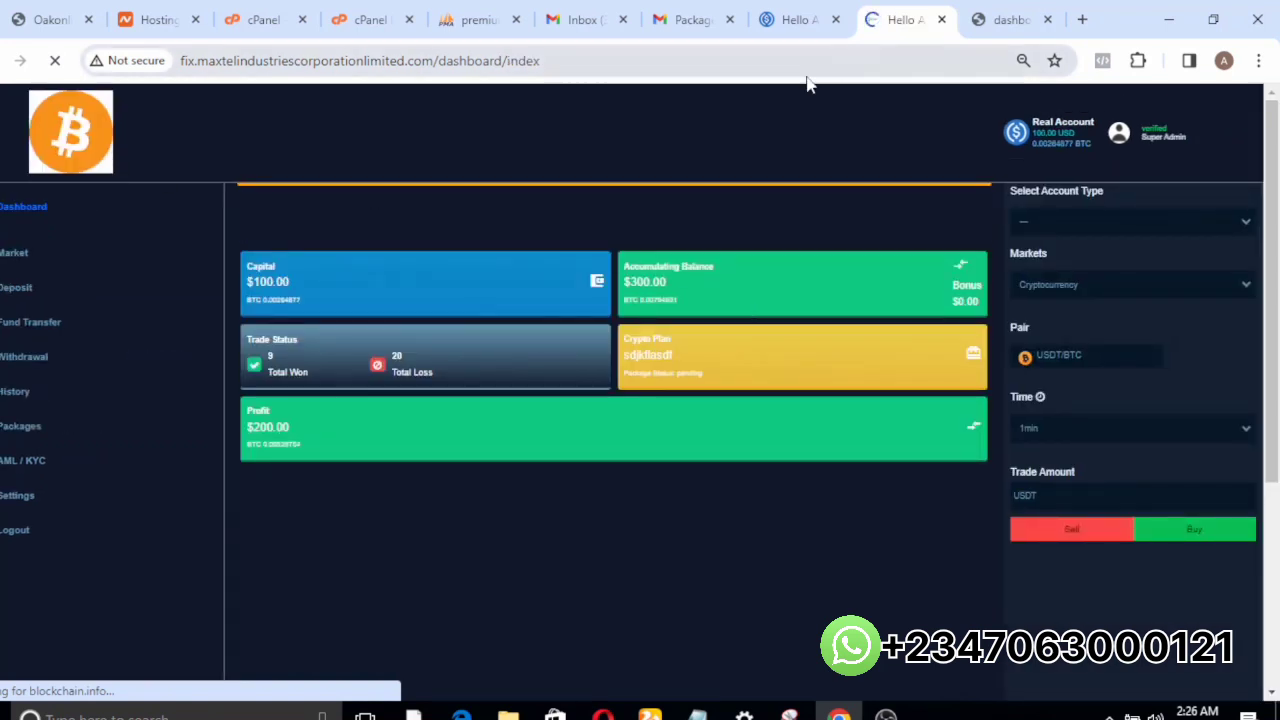
Log out of the admin panel and sign in as the regular user using the saved email and password
left_click(18, 531)
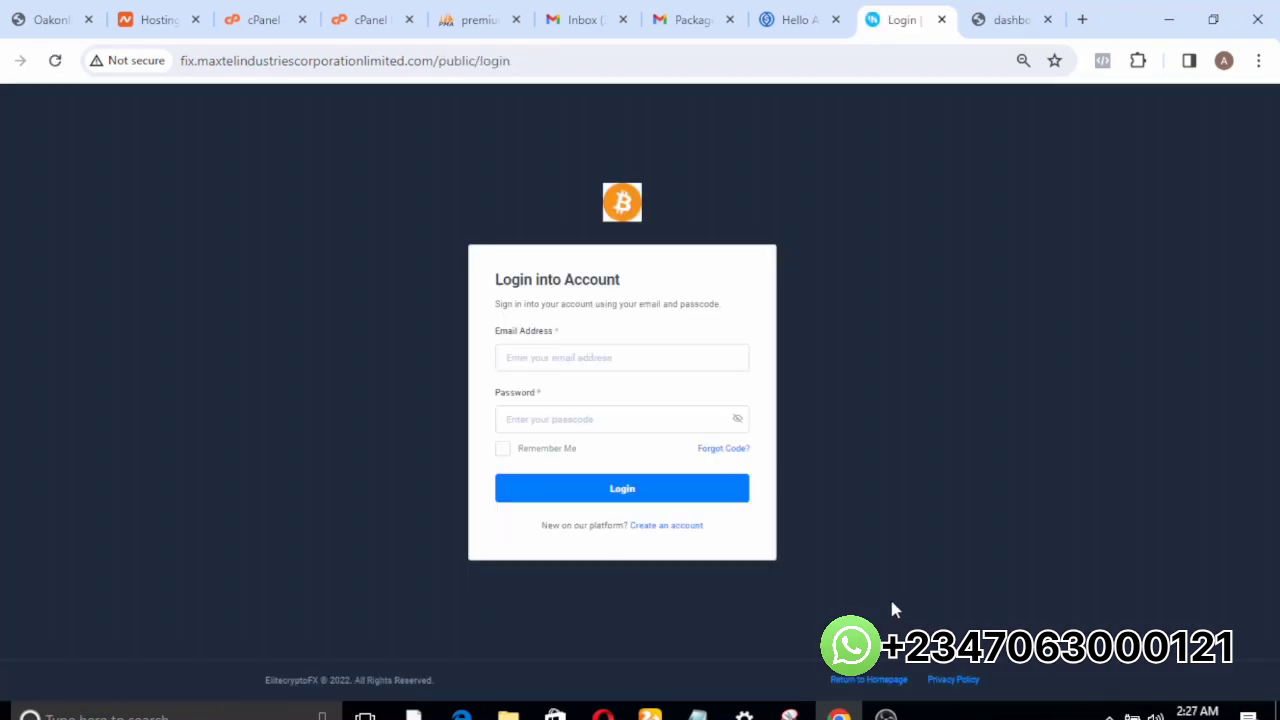
left_click(524, 352)
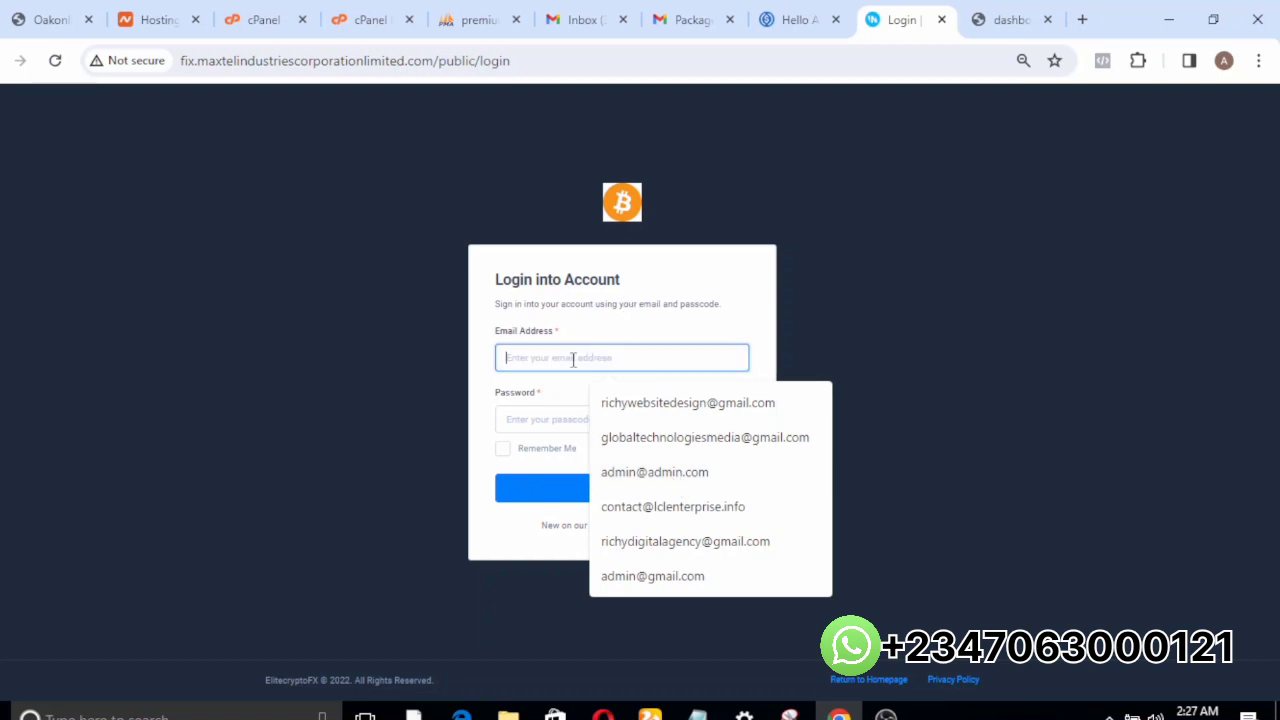
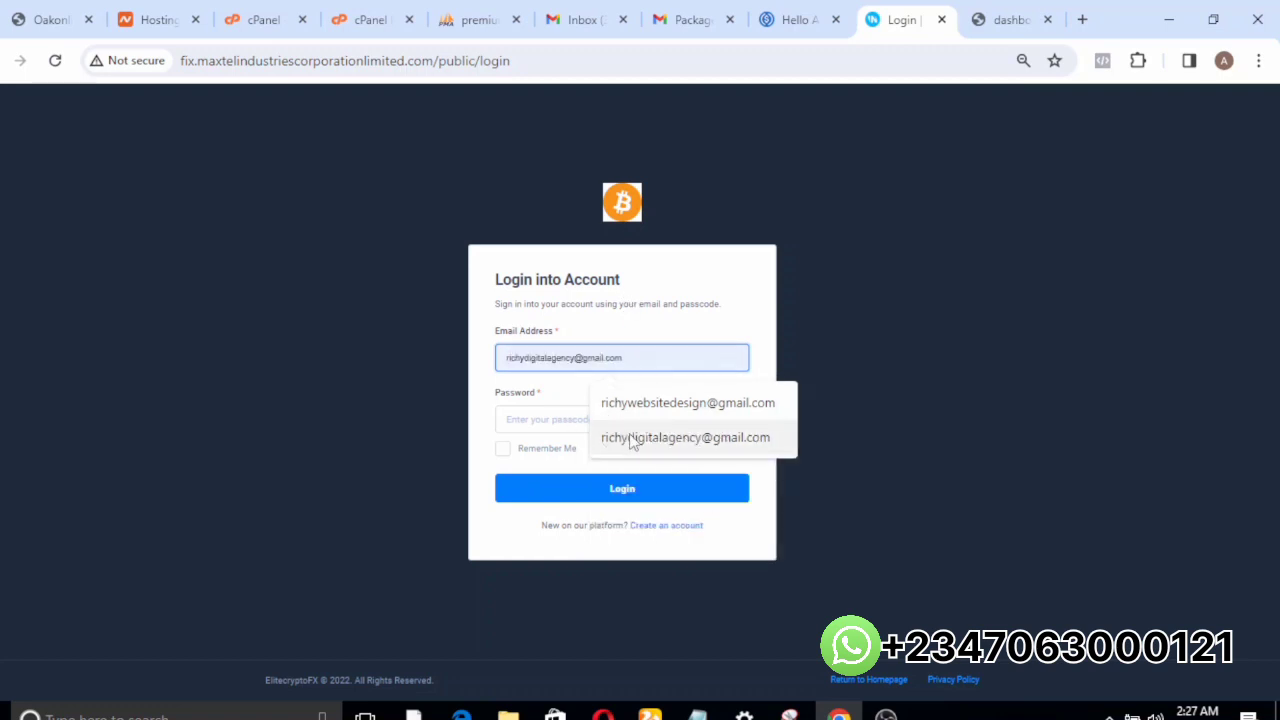
left_click(623, 447)
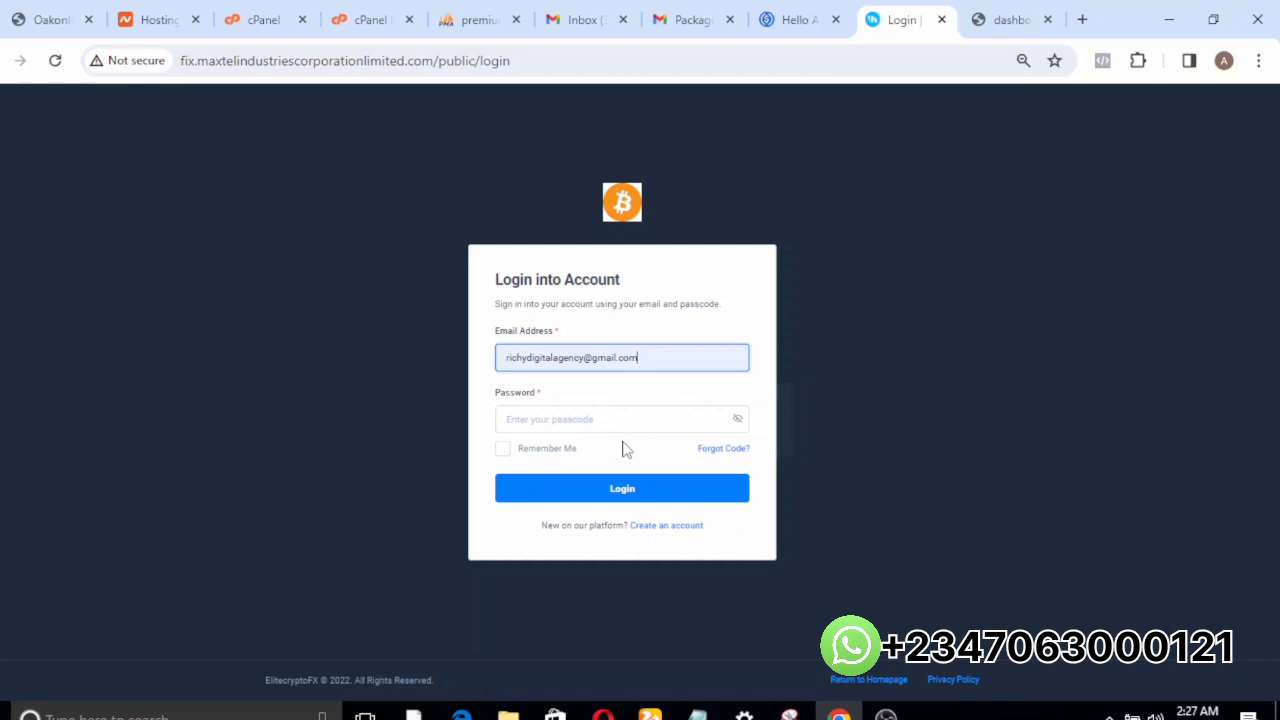
left_click(520, 410)
type("•")
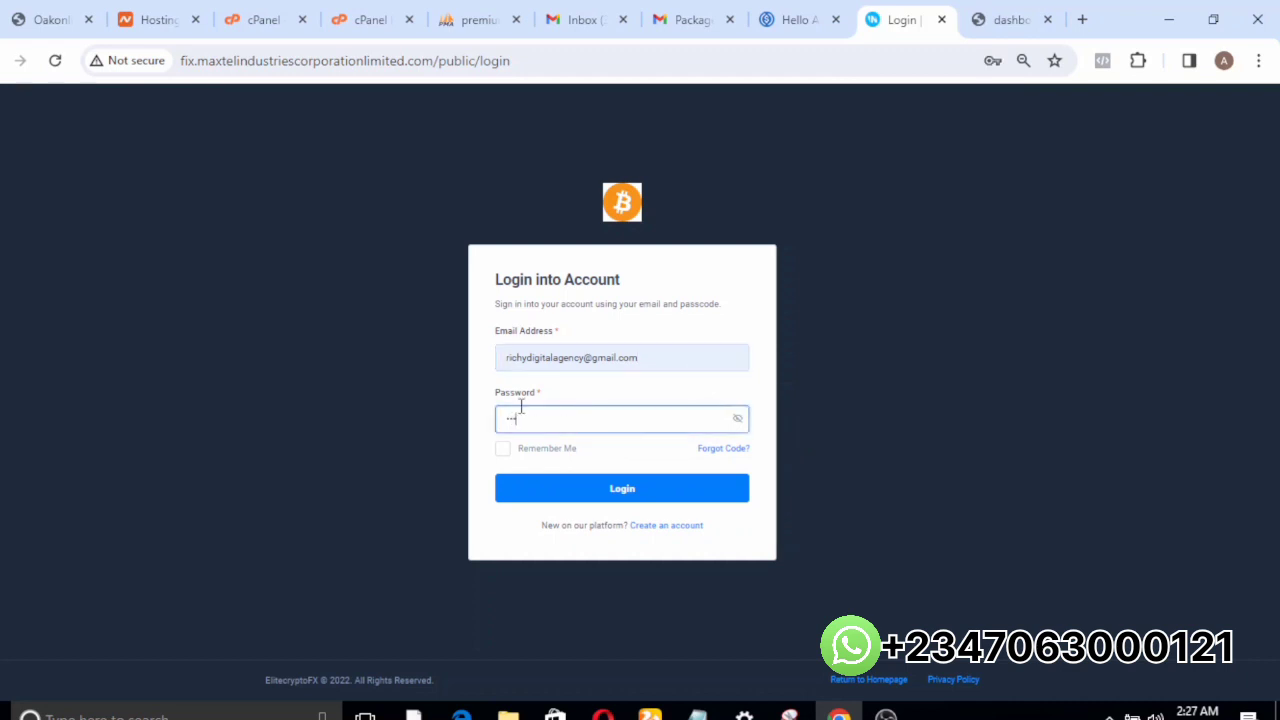
left_click(620, 500)
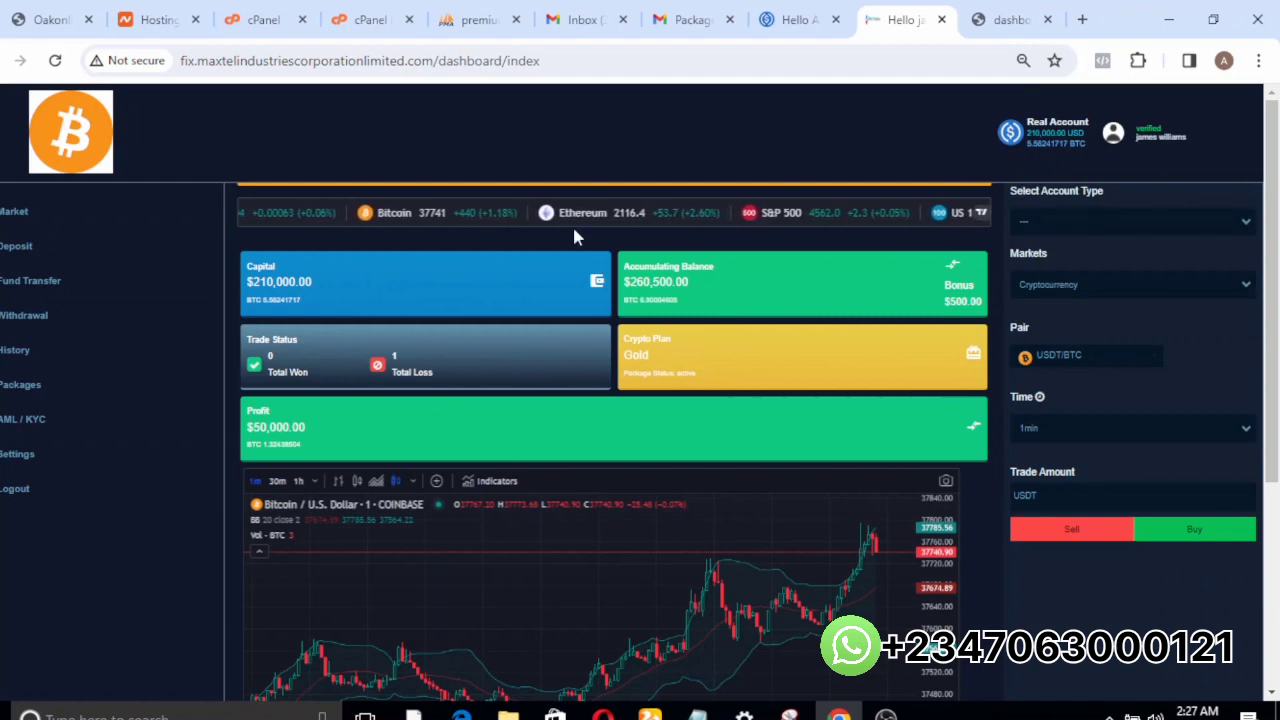
Visit the user's Deposit, trade History and Packages upgrade pages, then view the Package Request email
left_click(8, 250)
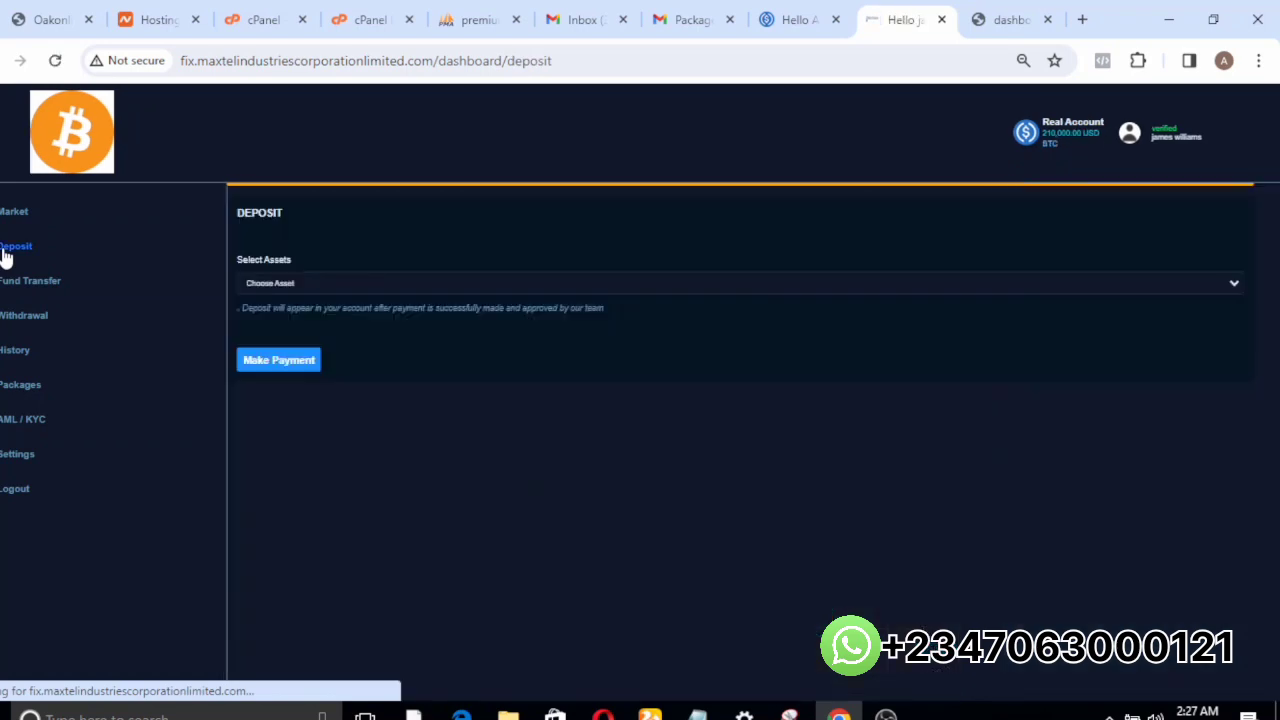
left_click(6, 355)
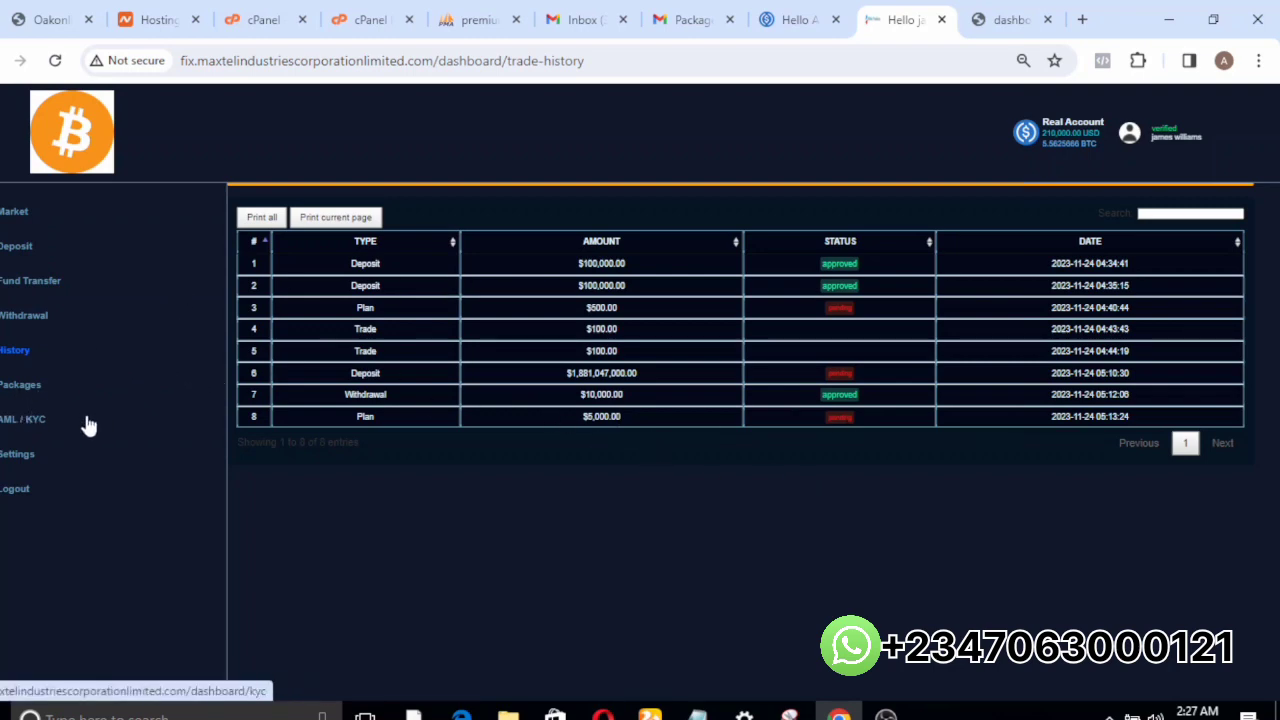
left_click(16, 394)
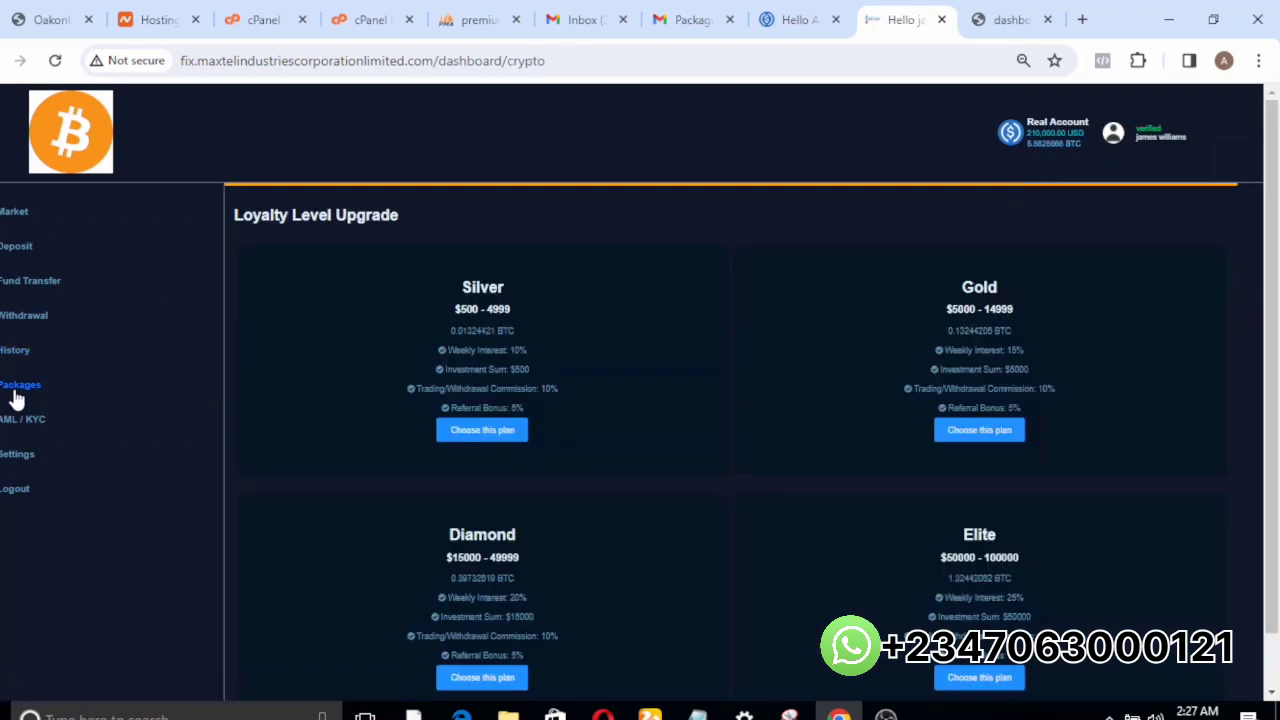
left_click(694, 18)
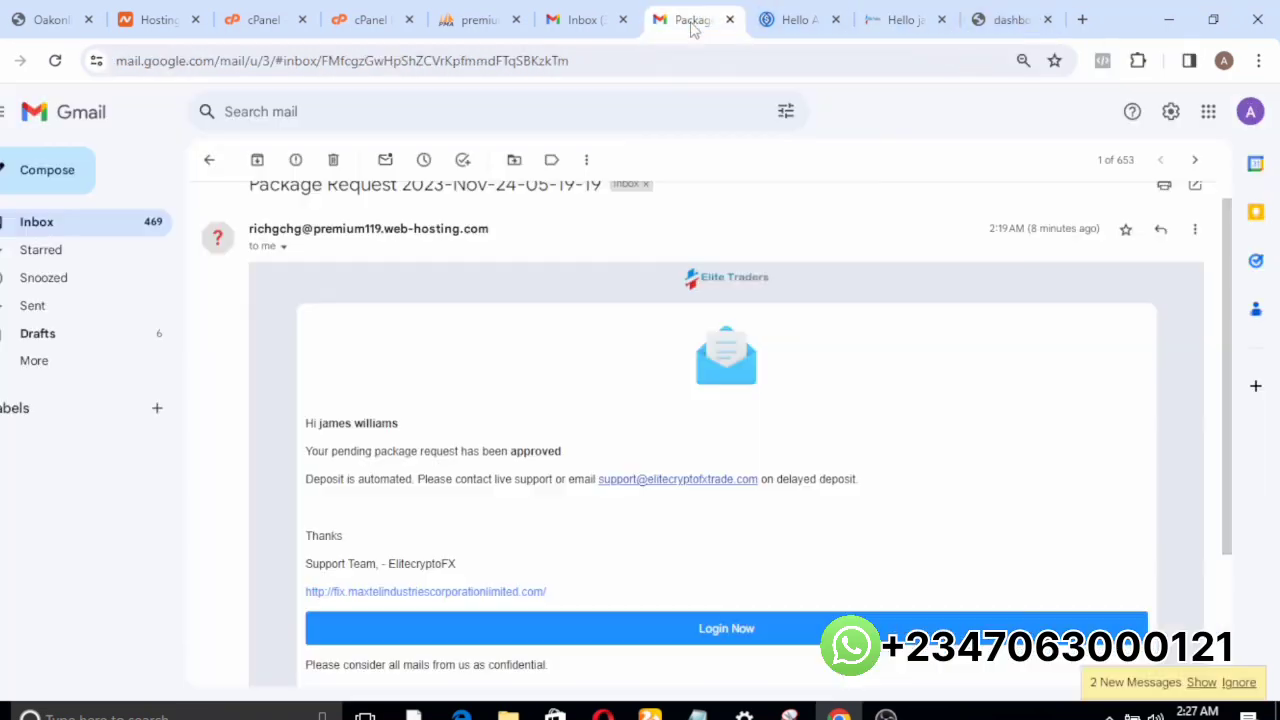
In the logo image tab, trim the address back to the site and load the root admin page
left_click(1005, 19)
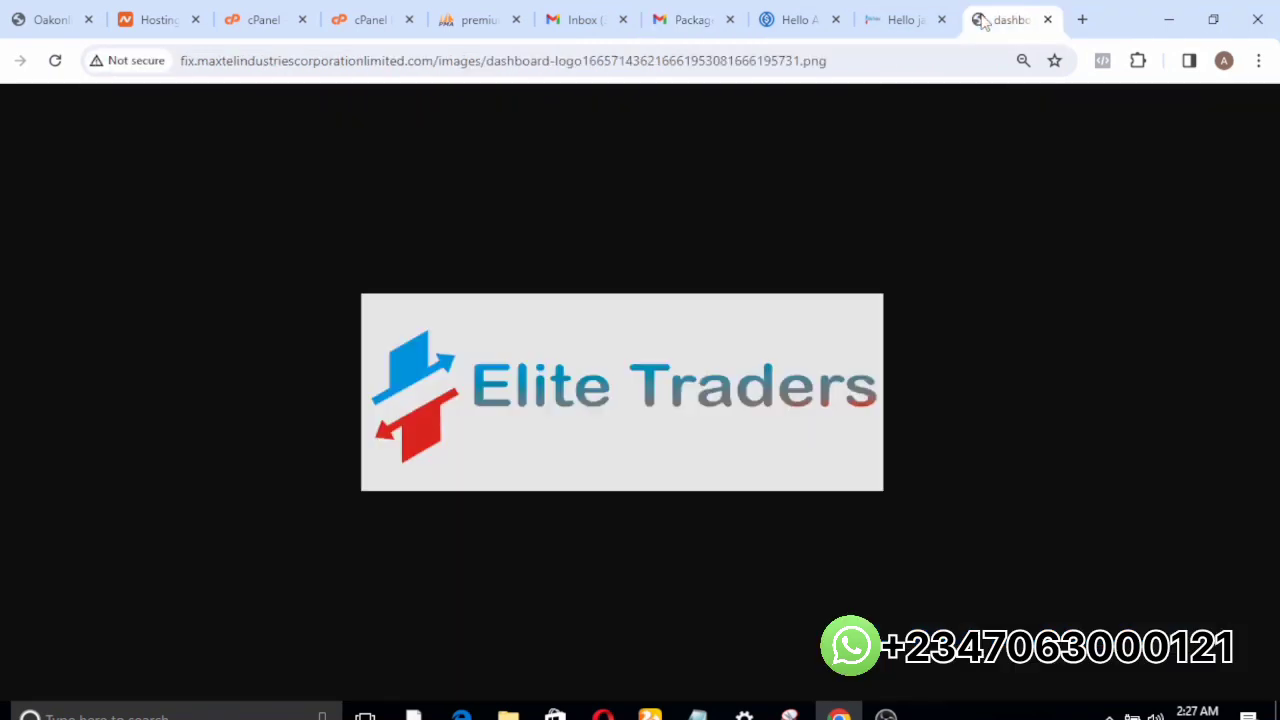
left_click(830, 61)
left_click(834, 61)
key("BackSpace")
key("BackSpace")
key("BackSpace")
key("BackSpace")
key("BackSpace")
key("BackSpace")
key("BackSpace")
key("BackSpace")
key("BackSpace")
key("BackSpace")
key("BackSpace")
key("BackSpace")
key("BackSpace")
key("BackSpace")
key("BackSpace")
key("BackSpace")
key("BackSpace")
key("BackSpace")
key("BackSpace")
key("BackSpace")
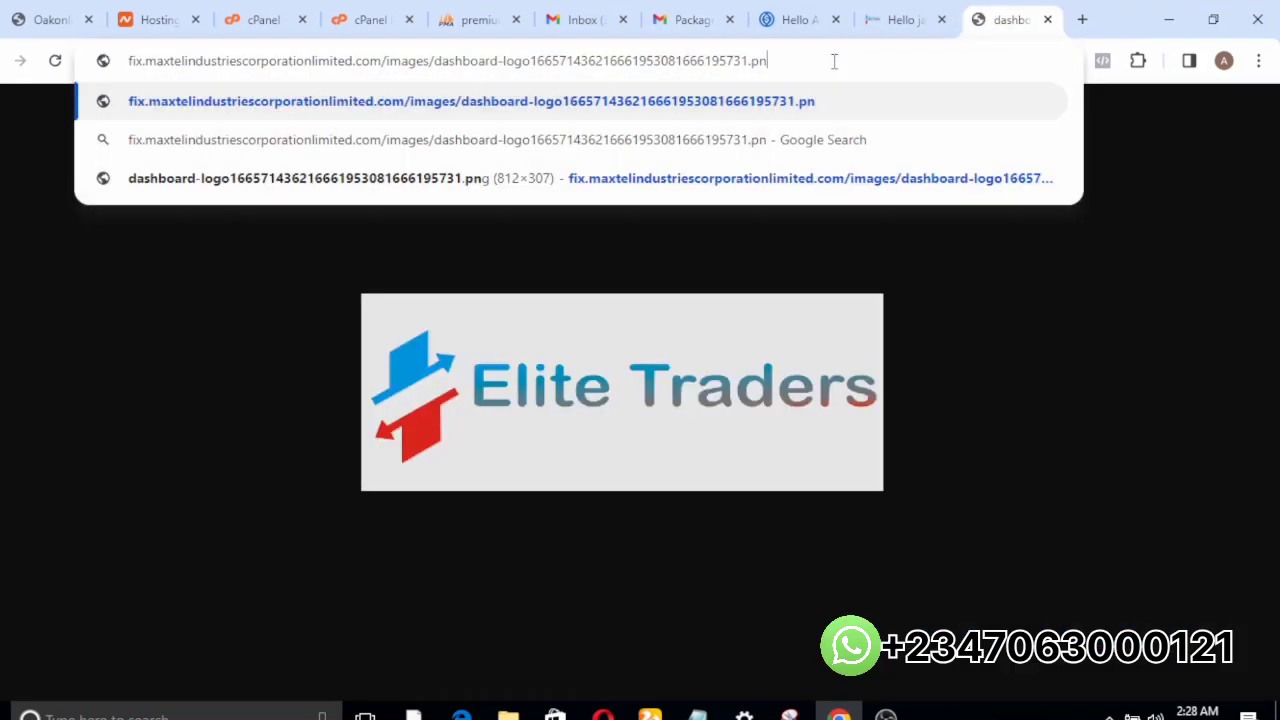
key("BackSpace")
key("BackSpace")
key("BackSpace")
key("BackSpace")
key("BackSpace")
key("BackSpace")
key("BackSpace")
key("BackSpace")
key("BackSpace")
key("BackSpace")
key("BackSpace")
key("BackSpace")
key("BackSpace")
key("BackSpace")
key("BackSpace")
key("BackSpace")
key("BackSpace")
key("BackSpace")
key("BackSpace")
key("BackSpace")
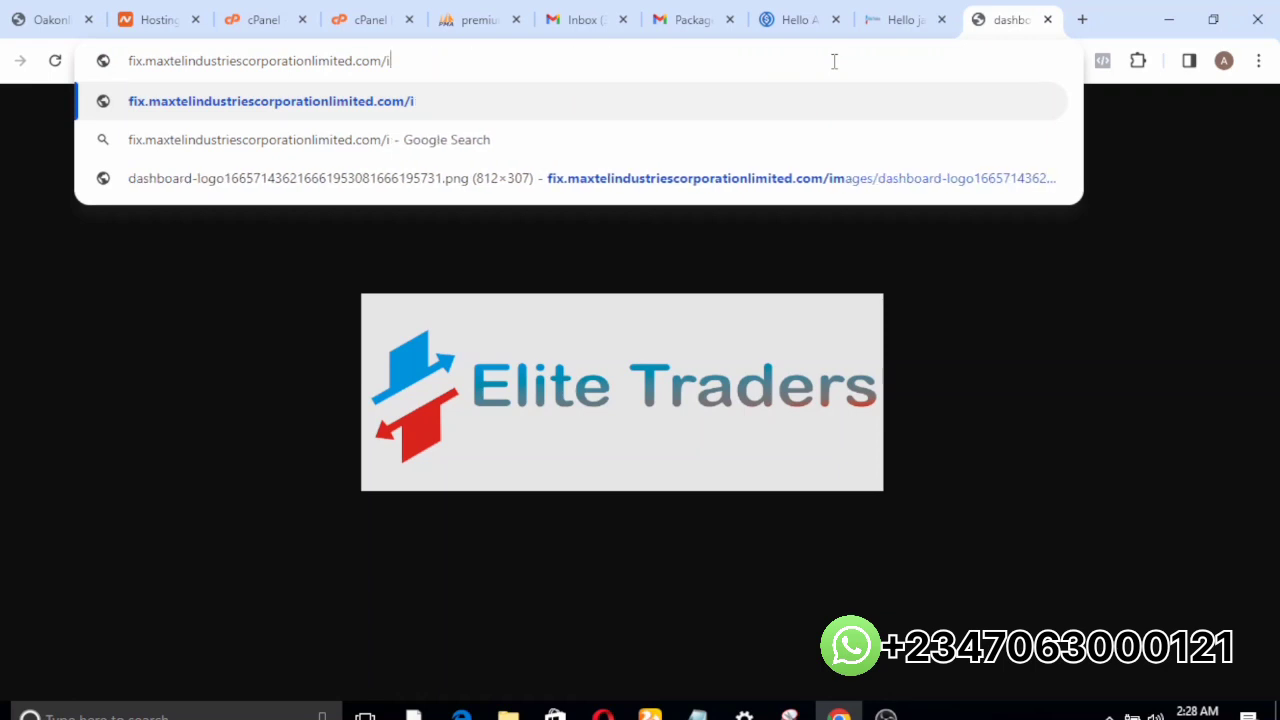
key("Return")
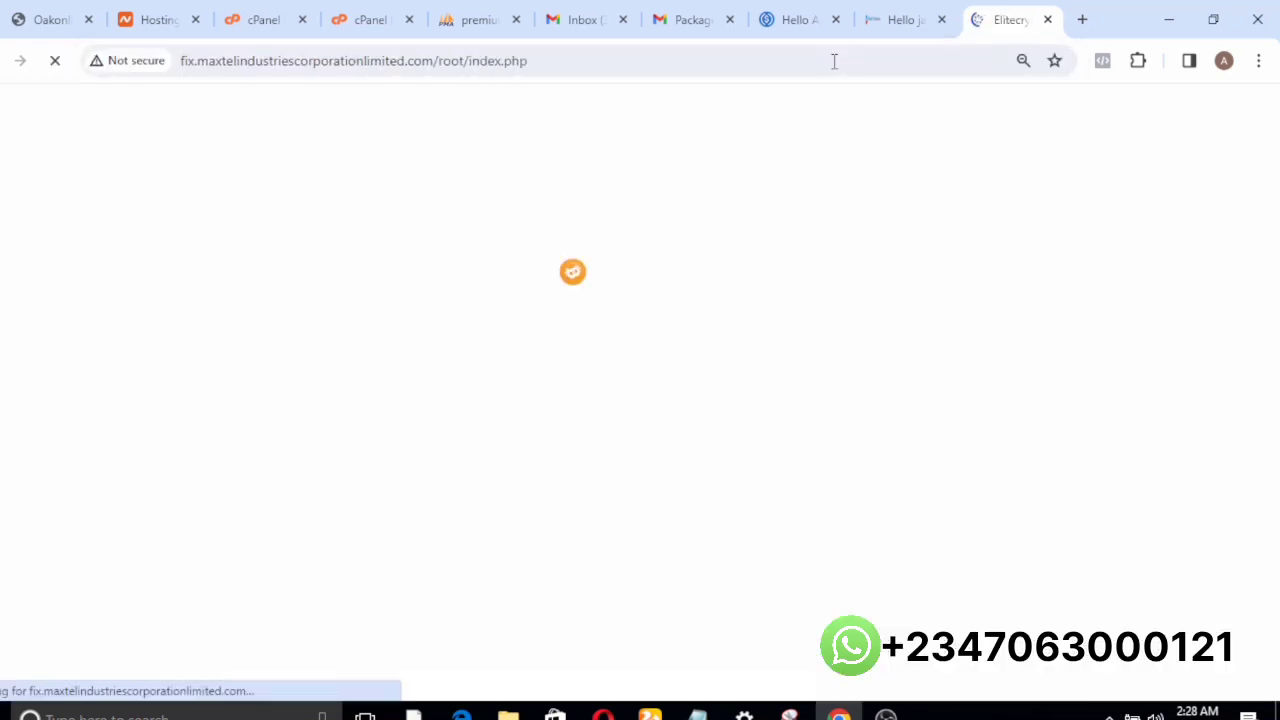
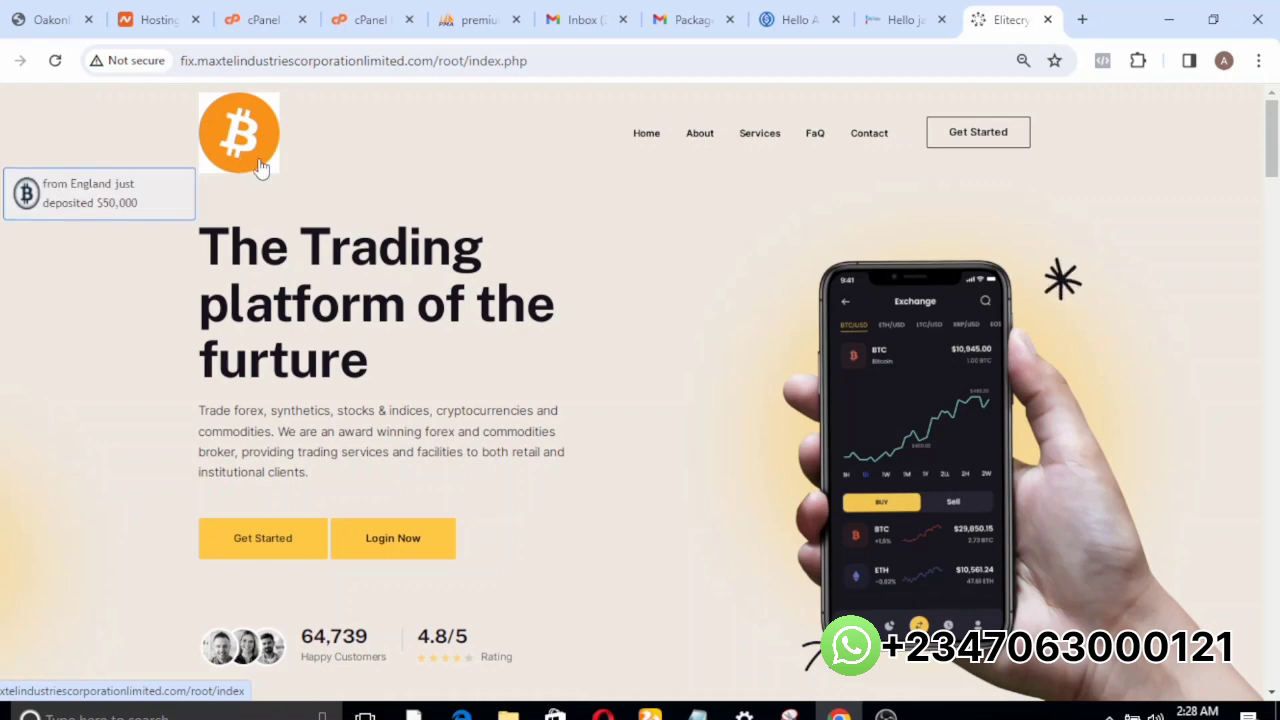
Scroll up and down through the current page
scroll(250, 162, "down", 1)
scroll(258, 166, "down", 8)
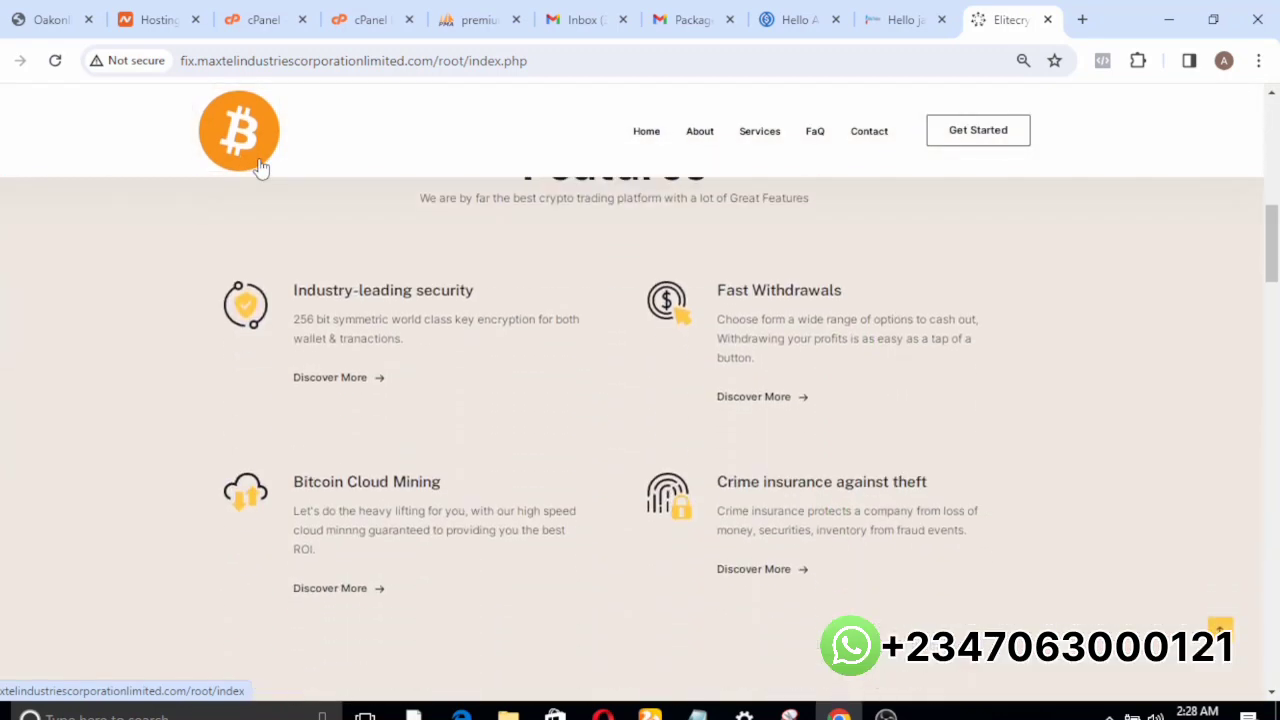
scroll(258, 166, "down", 8)
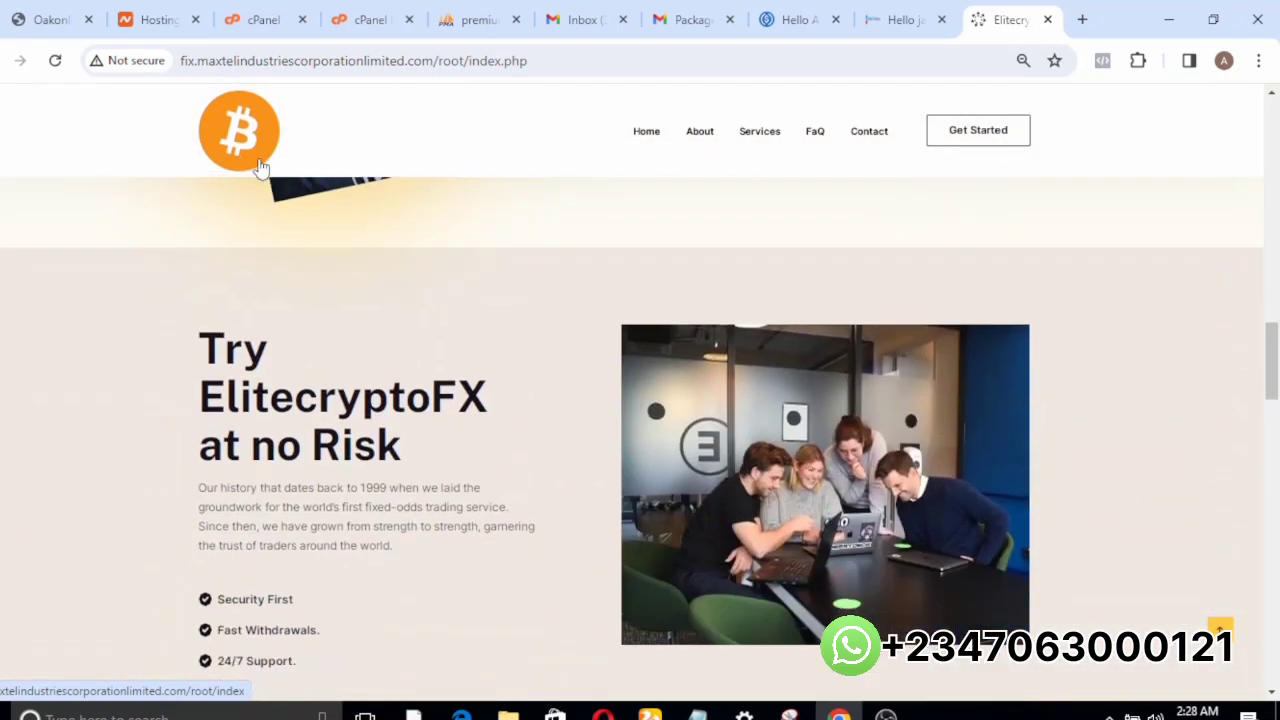
scroll(258, 166, "down", 15)
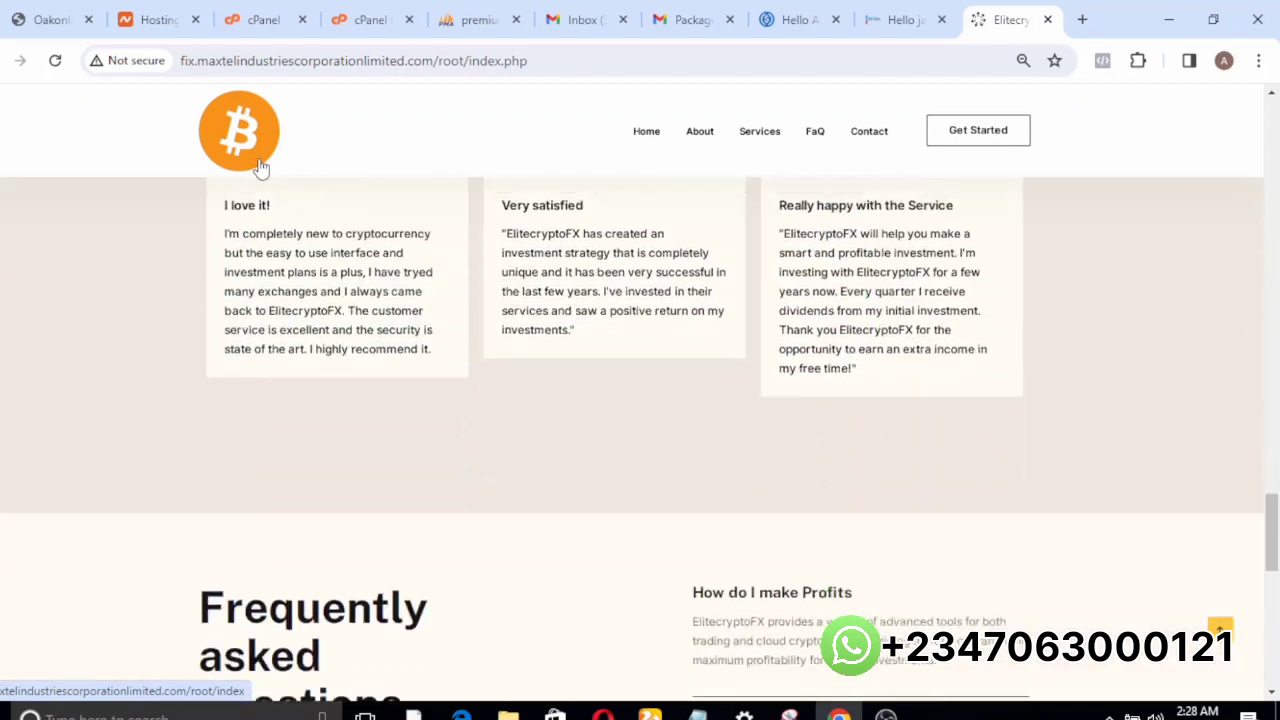
scroll(258, 166, "down", 4)
scroll(258, 166, "up", 7)
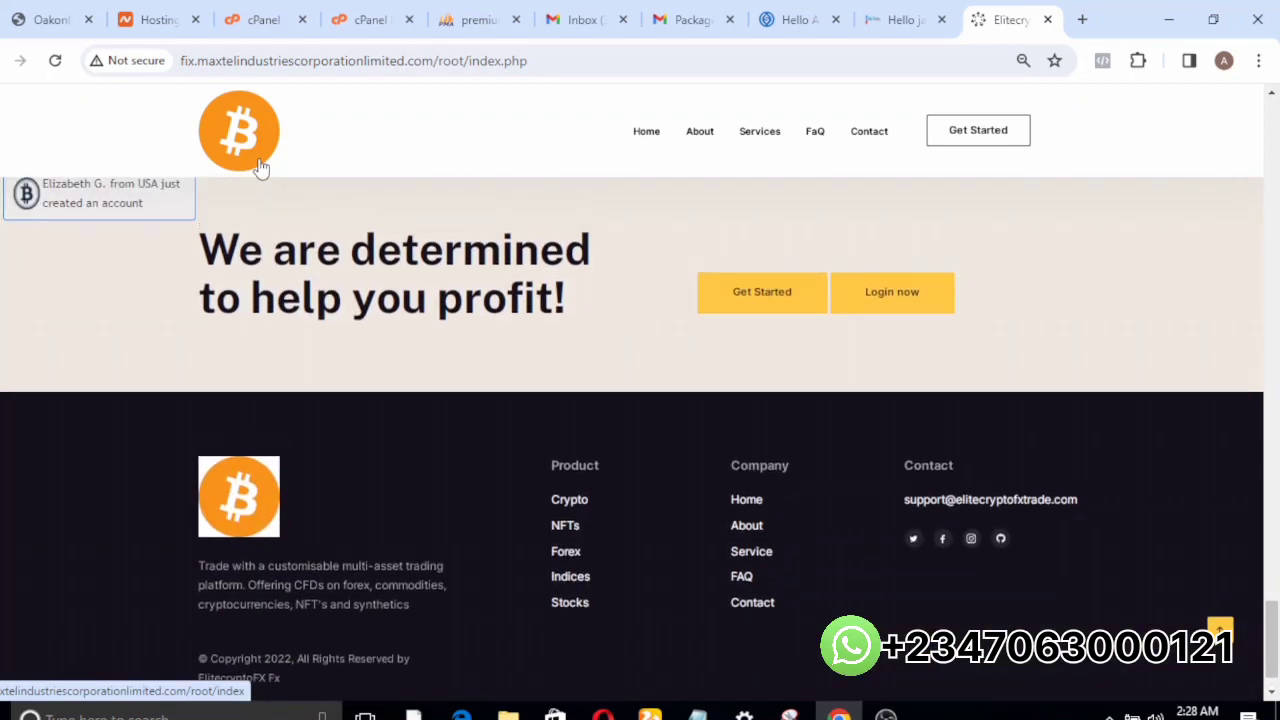
scroll(258, 166, "up", 8)
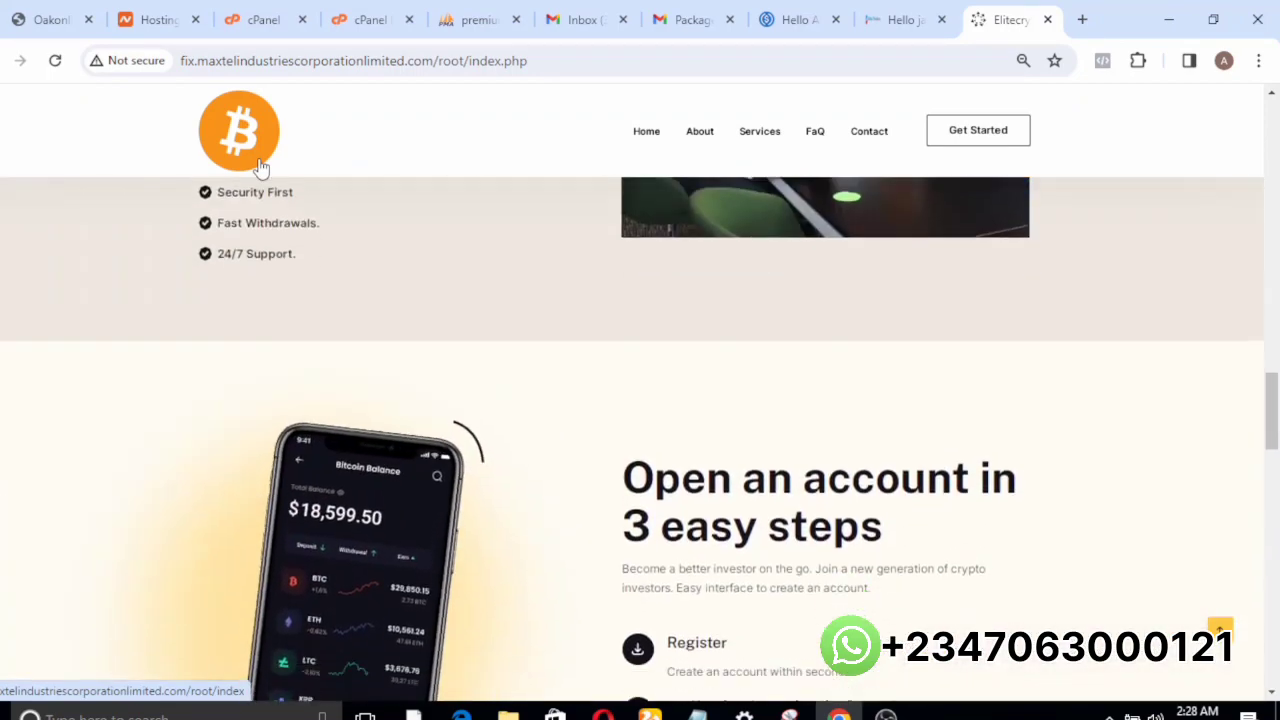
scroll(258, 166, "up", 2)
scroll(258, 166, "down", 6)
scroll(258, 166, "up", 2)
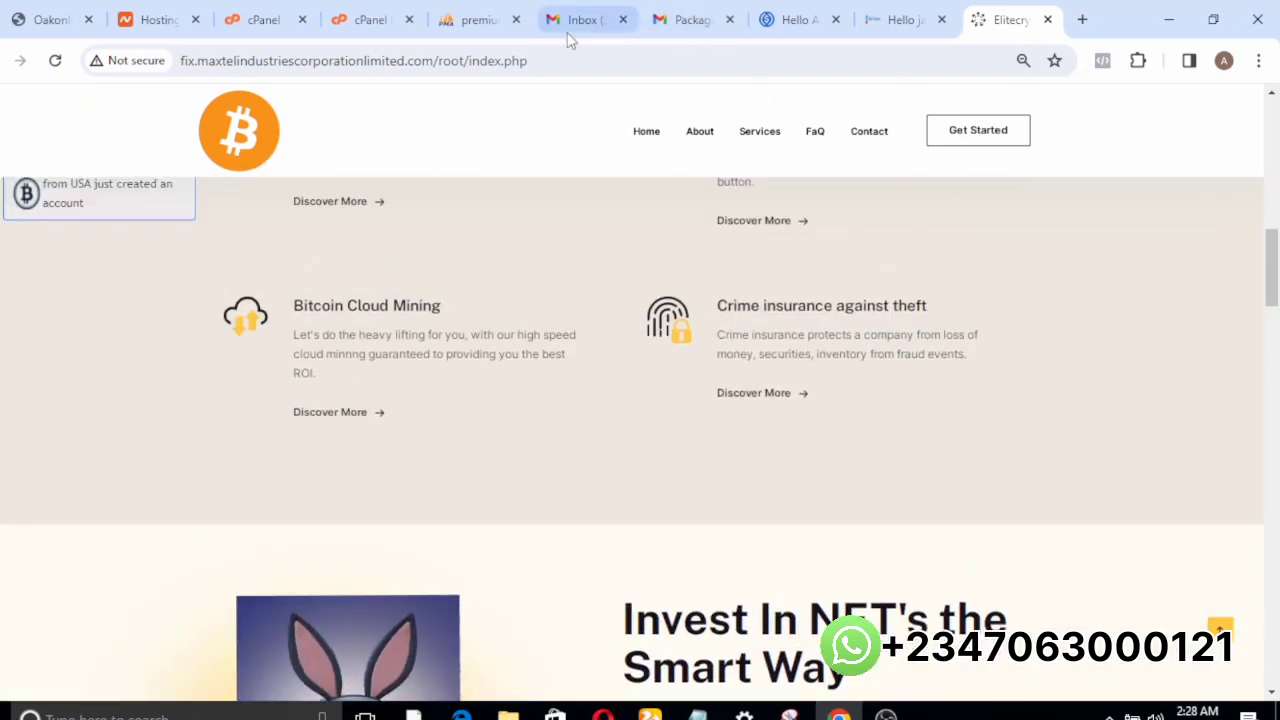
mouse_move(570, 40)
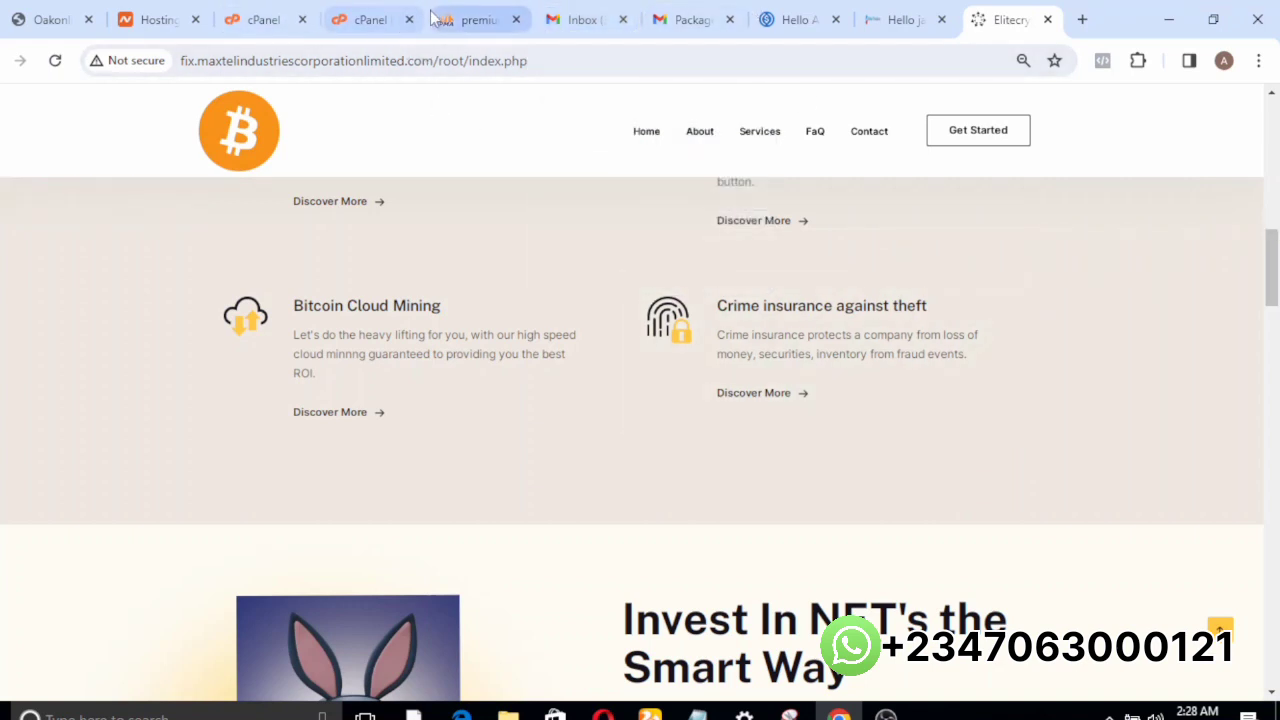
Switch to the Namecheap hosting tab and go to the Namecheap home page
left_click(140, 20)
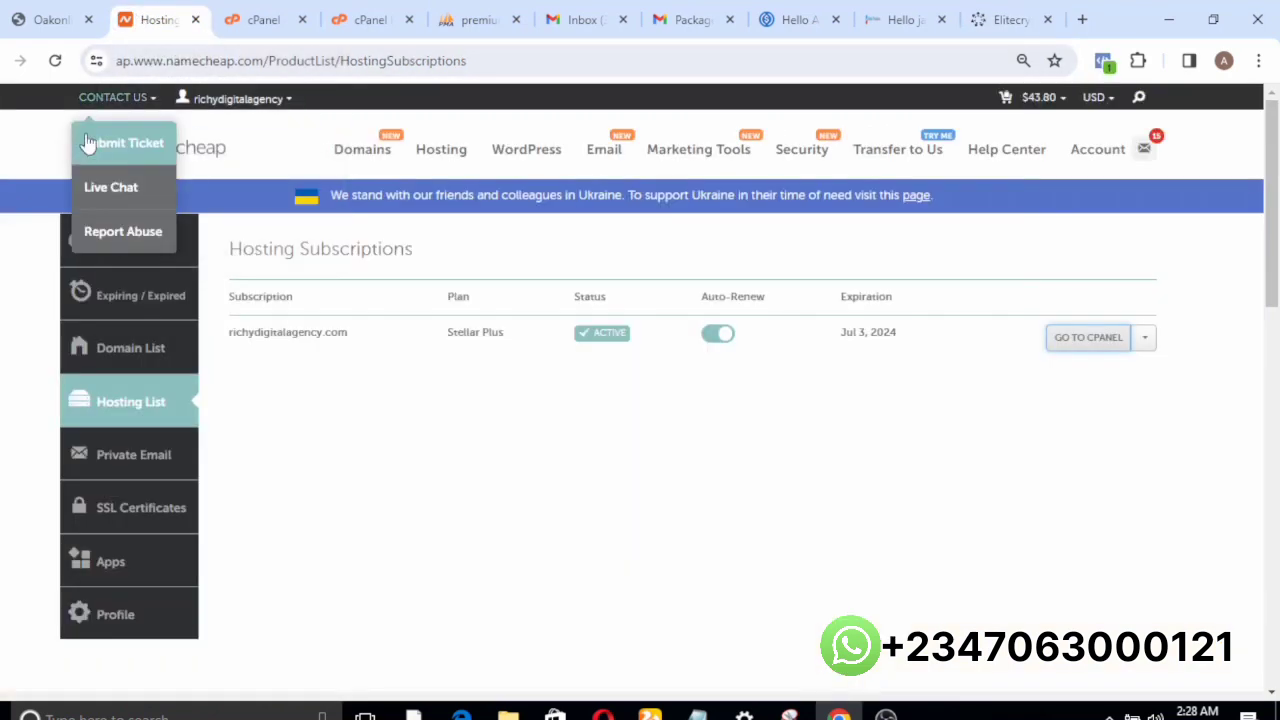
left_click(120, 150)
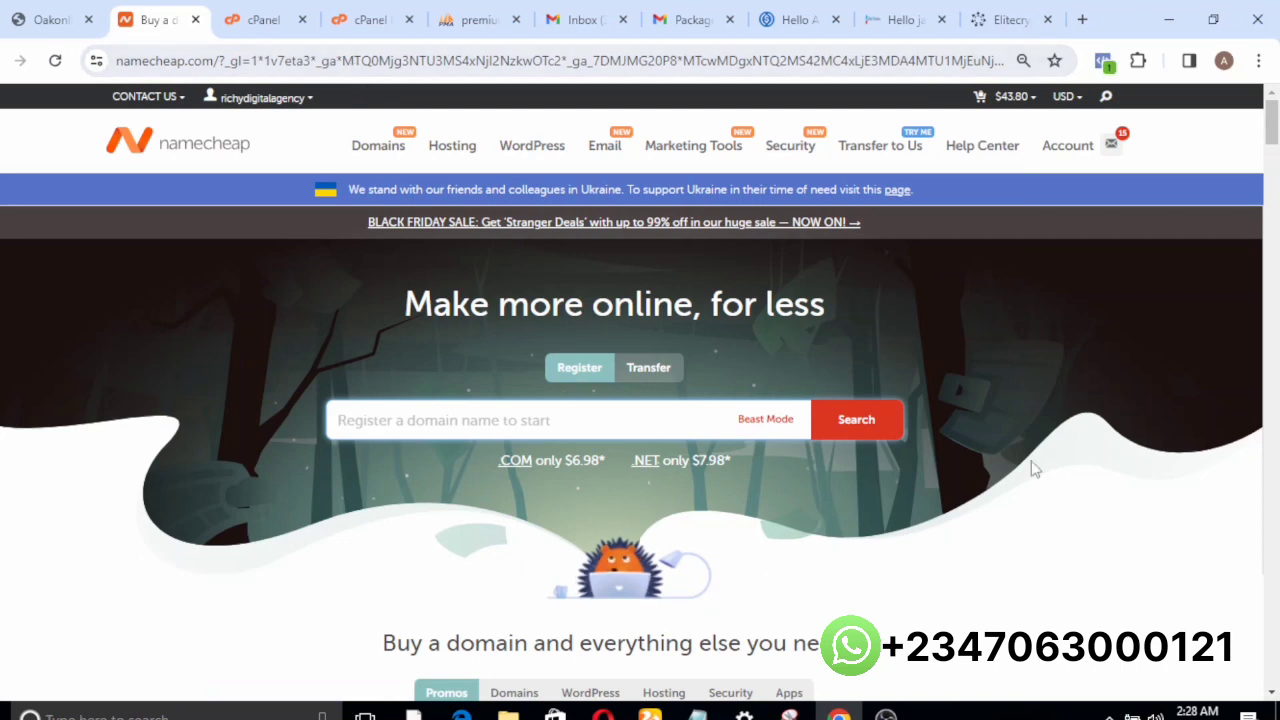
left_click_drag(1273, 136, 1273, 149)
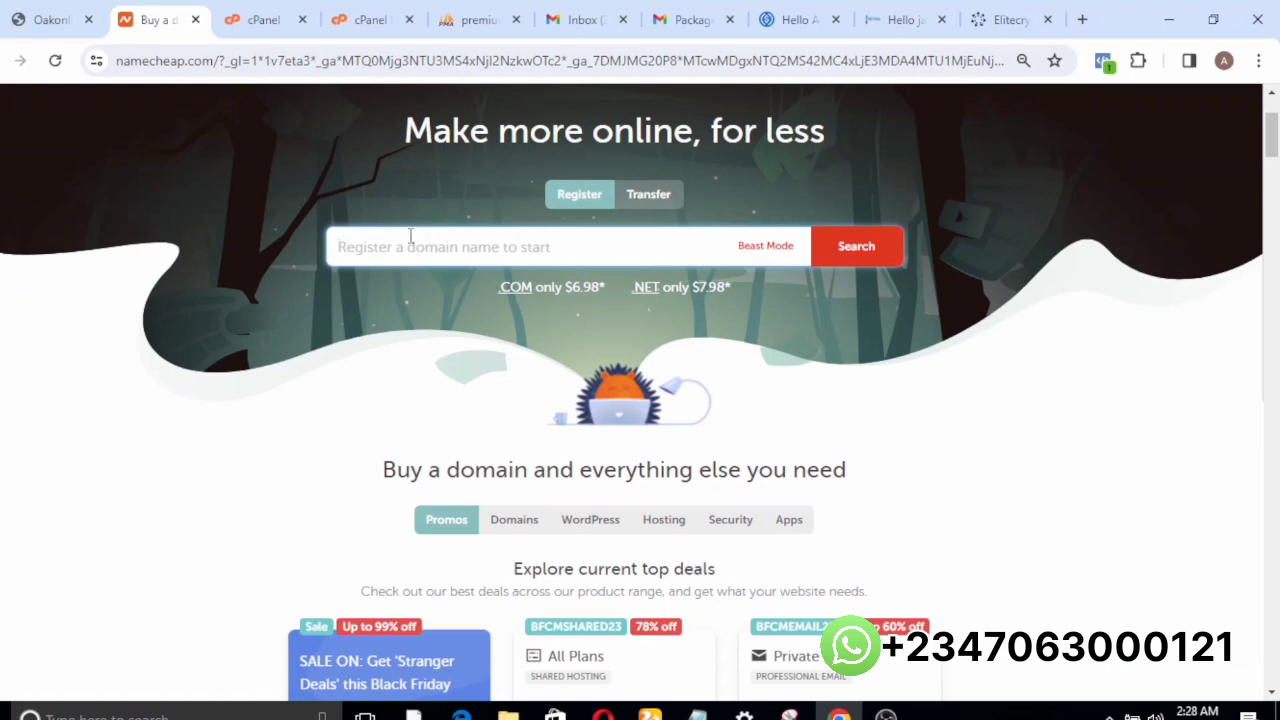
Search for fxsignal.com, then change the query to fxsignalinx.org to check availability
type("g")
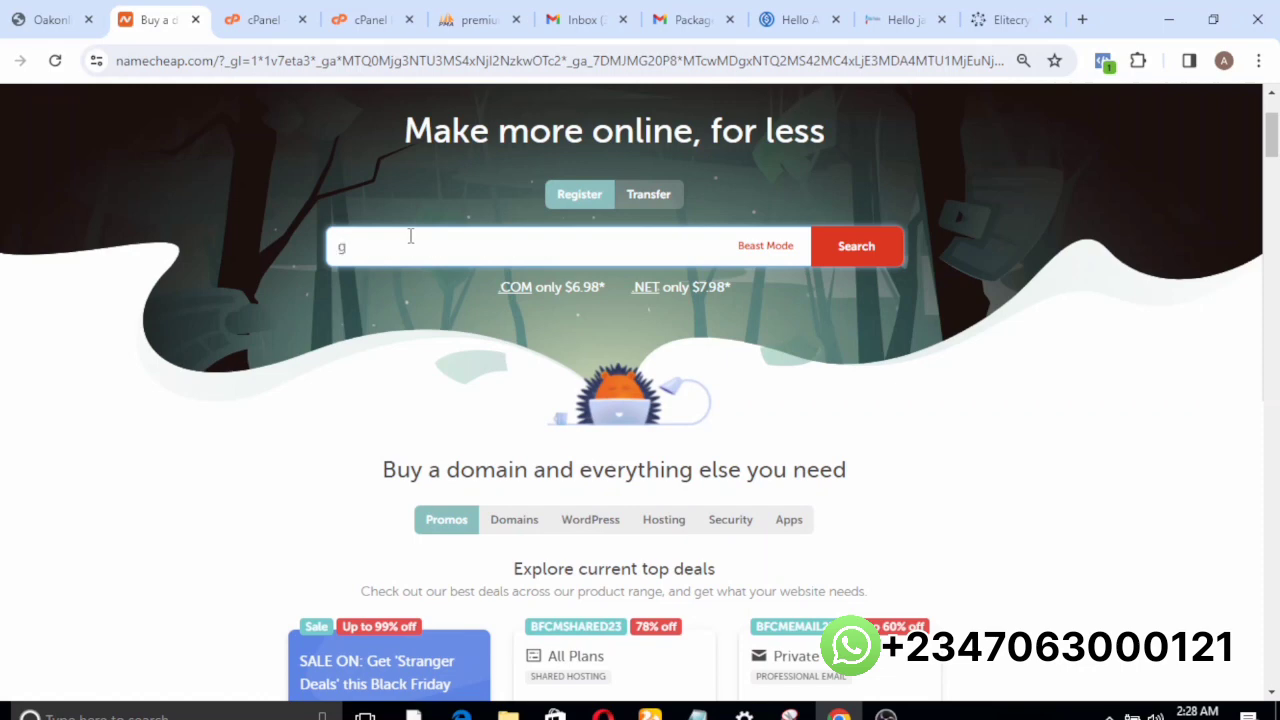
key("BackSpace")
type("fxsignal.fx")
left_click(835, 243)
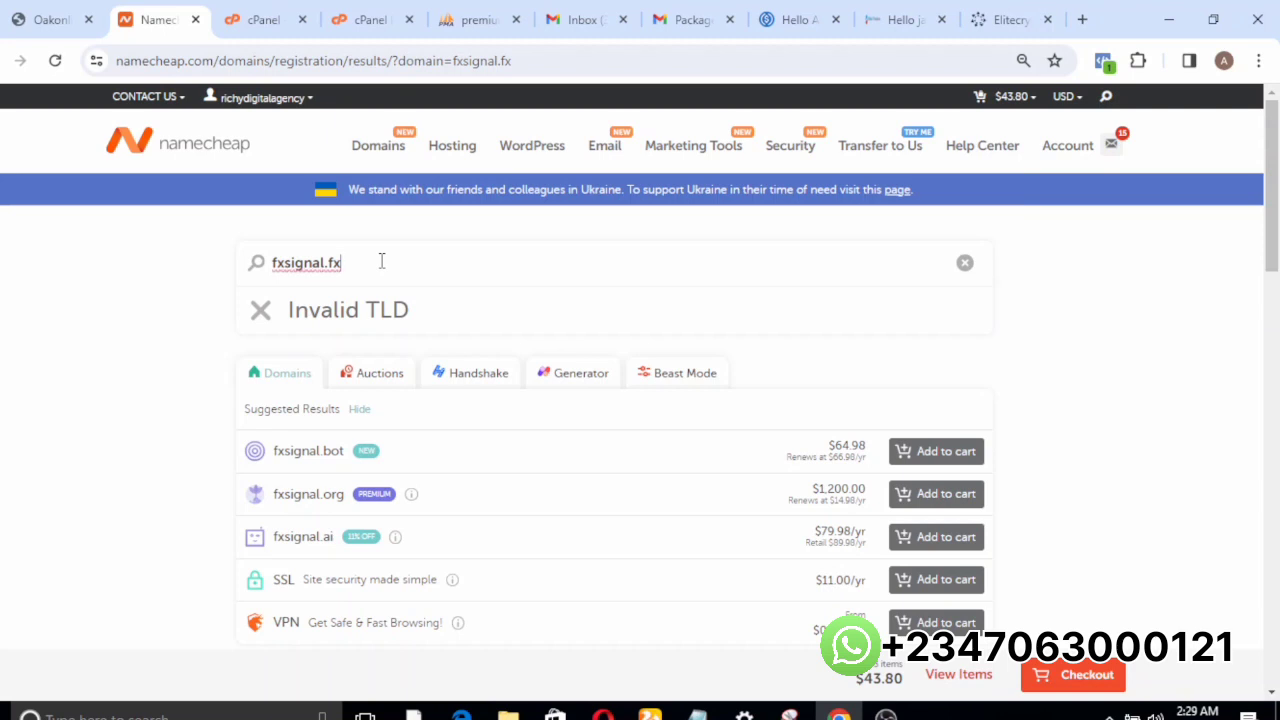
key("BackSpace")
key("BackSpace")
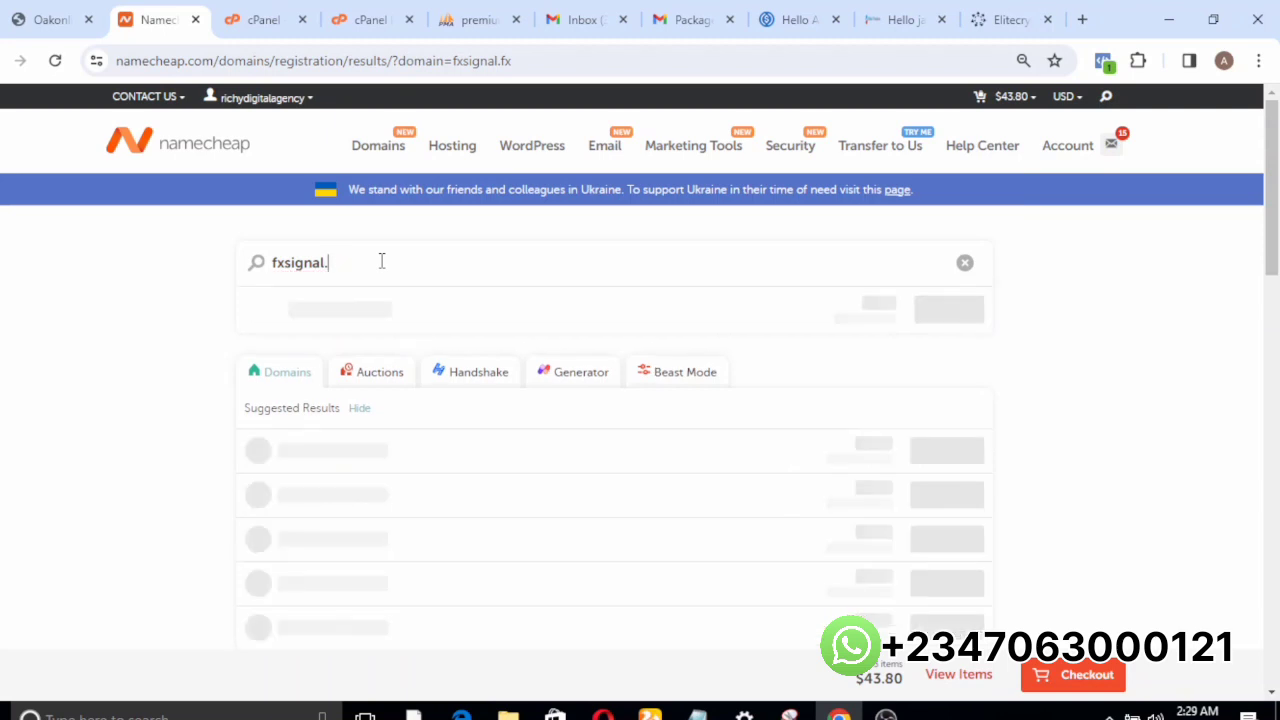
type("o")
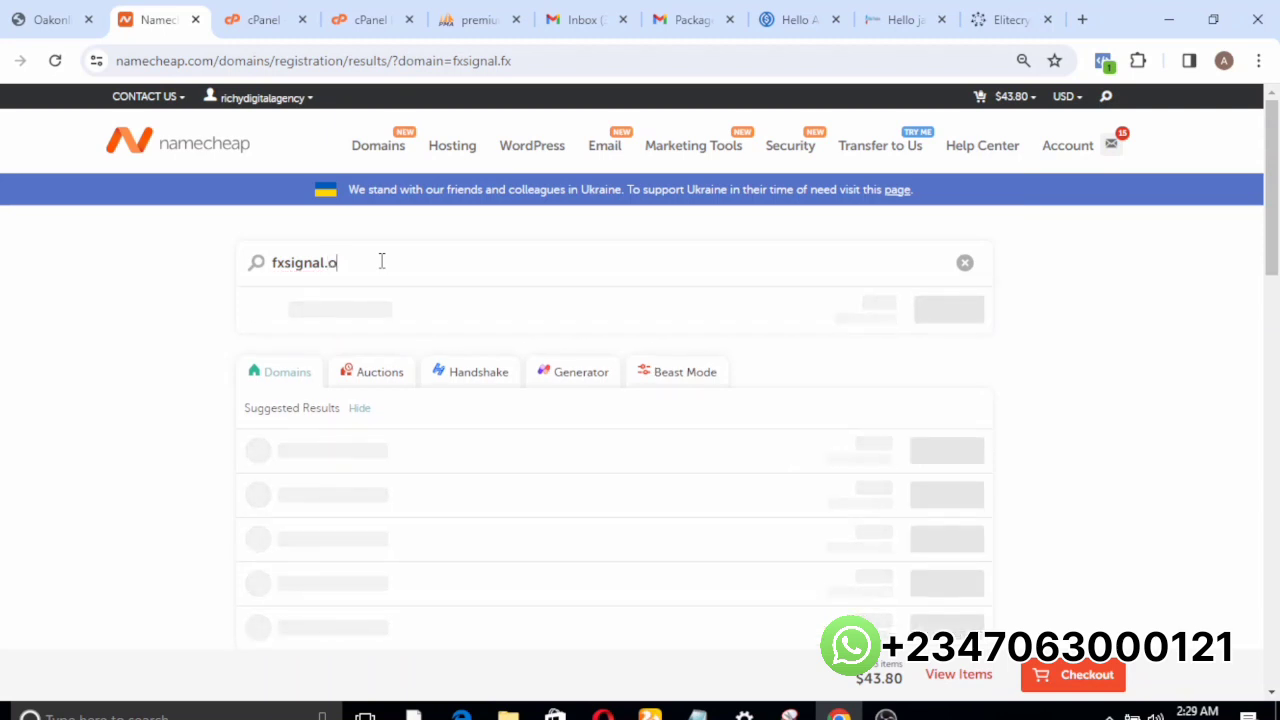
type("rg")
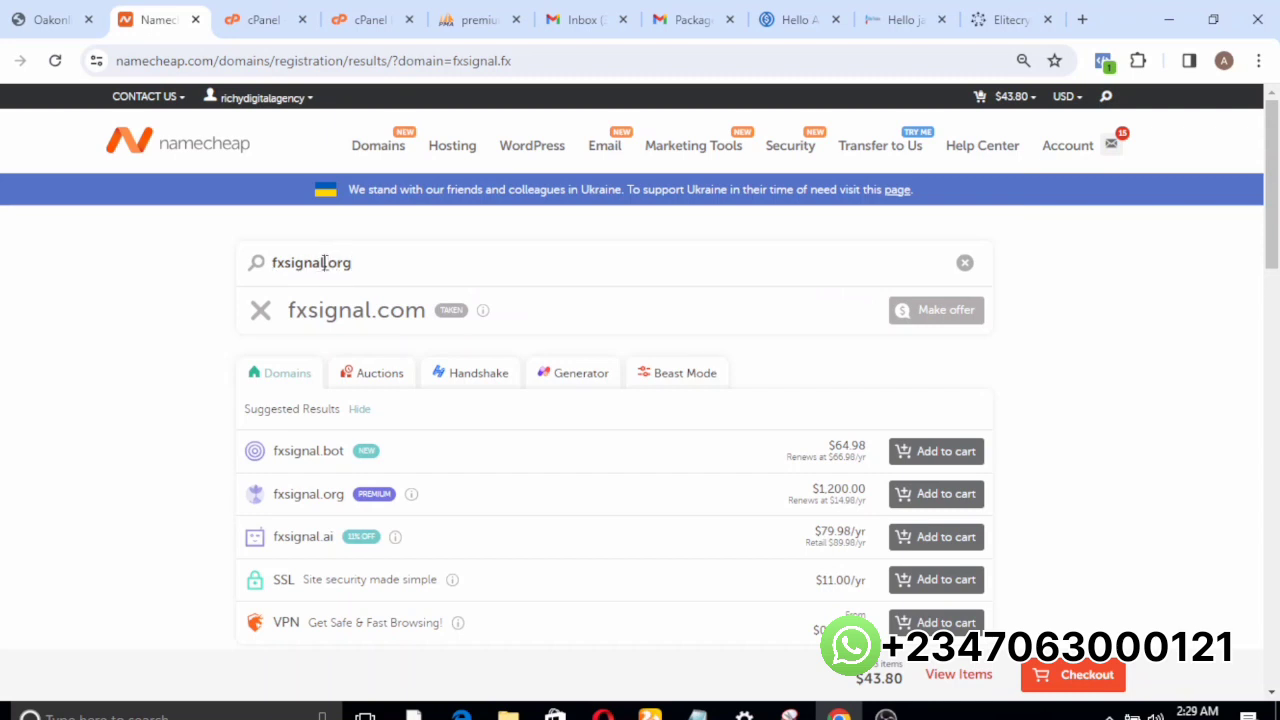
type("l")
type("nx")
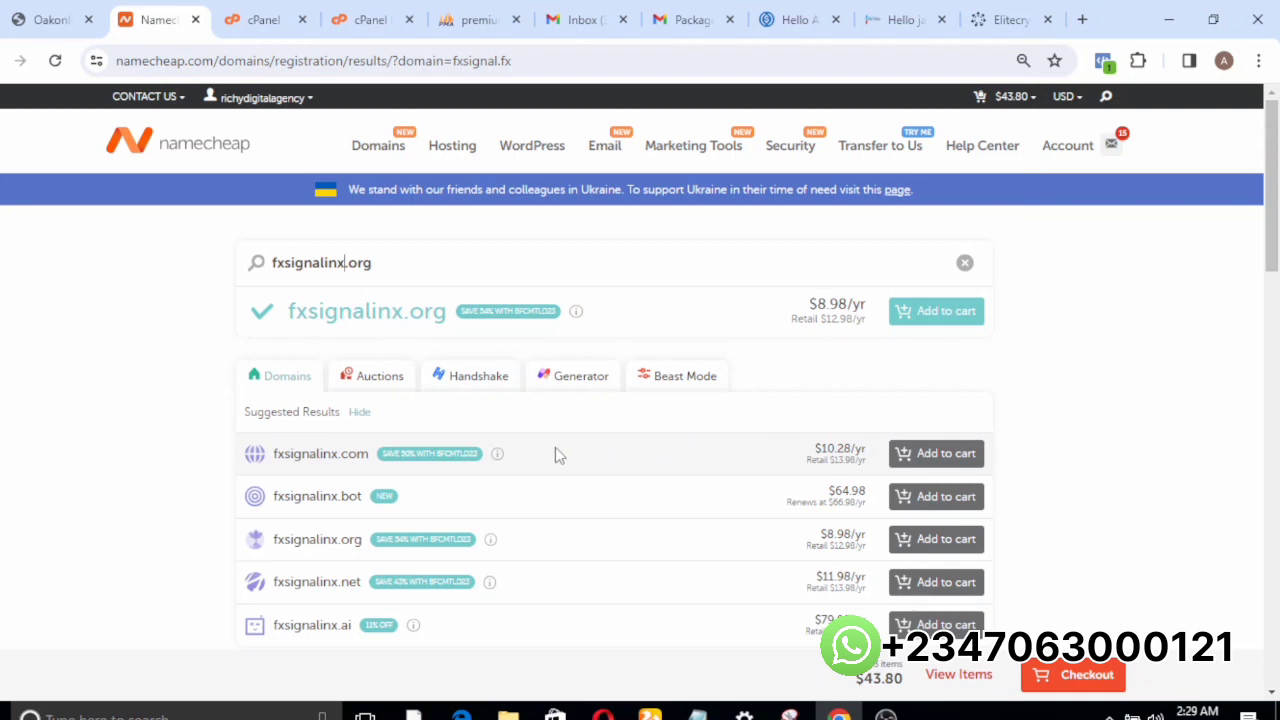
Add fxsignalinx.com to the cart and start the Stellar shared hosting plan on yearly billing
left_click(928, 456)
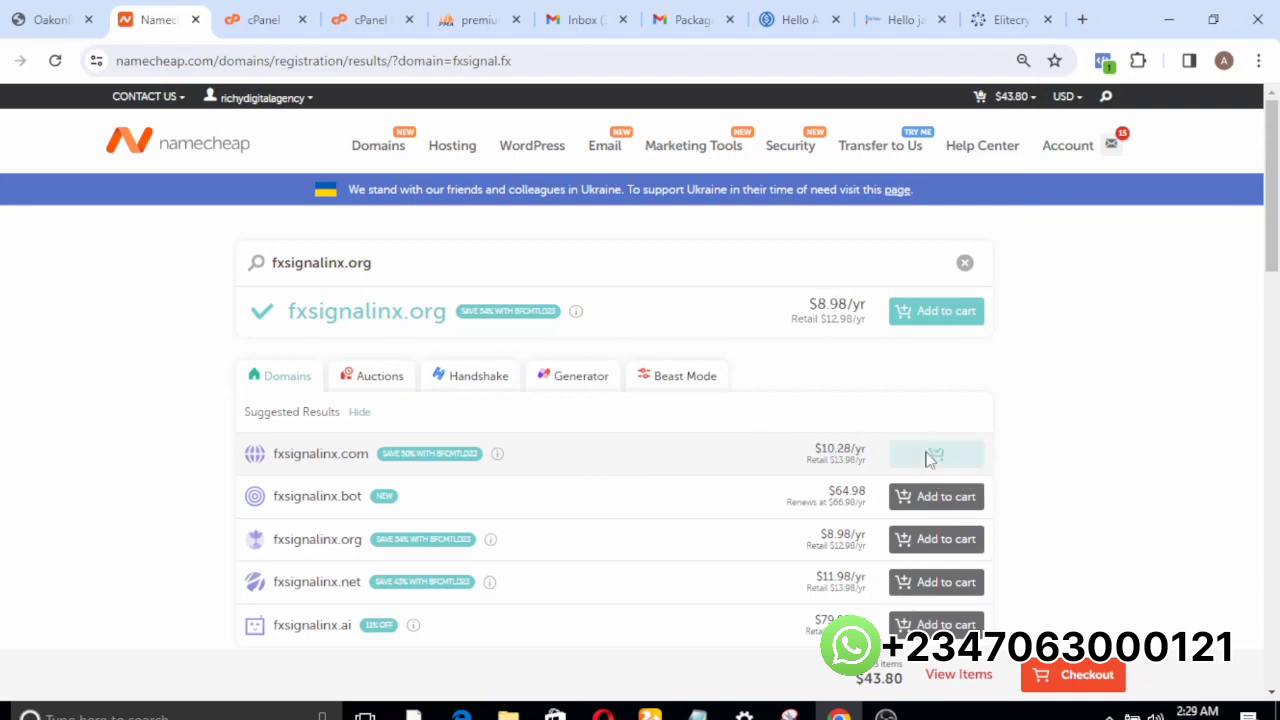
mouse_move(445, 143)
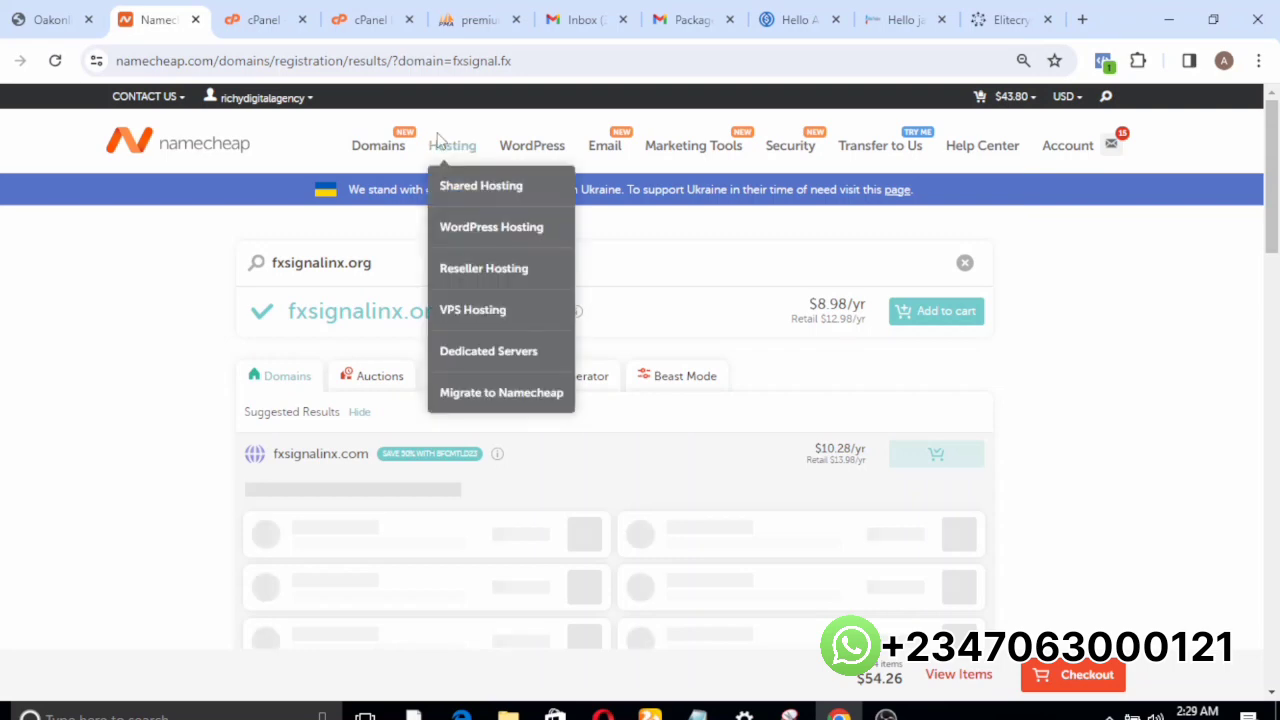
left_click(458, 186)
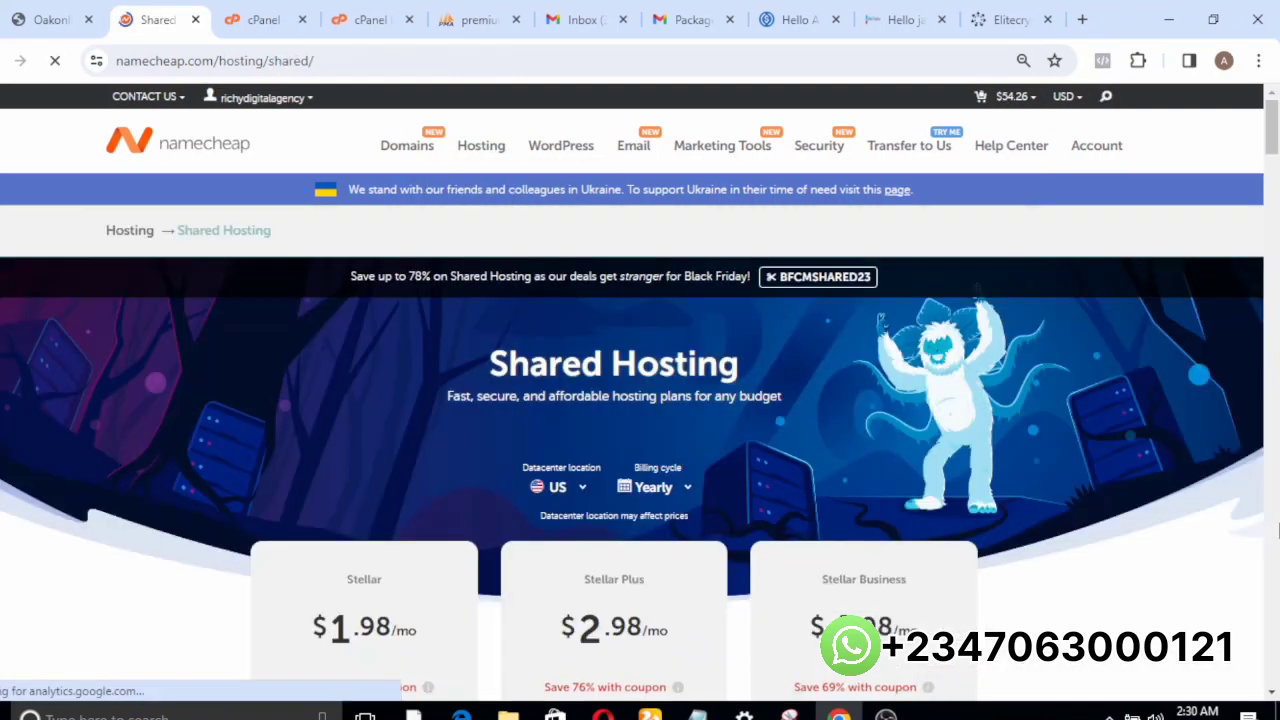
scroll(931, 131, "down", 3)
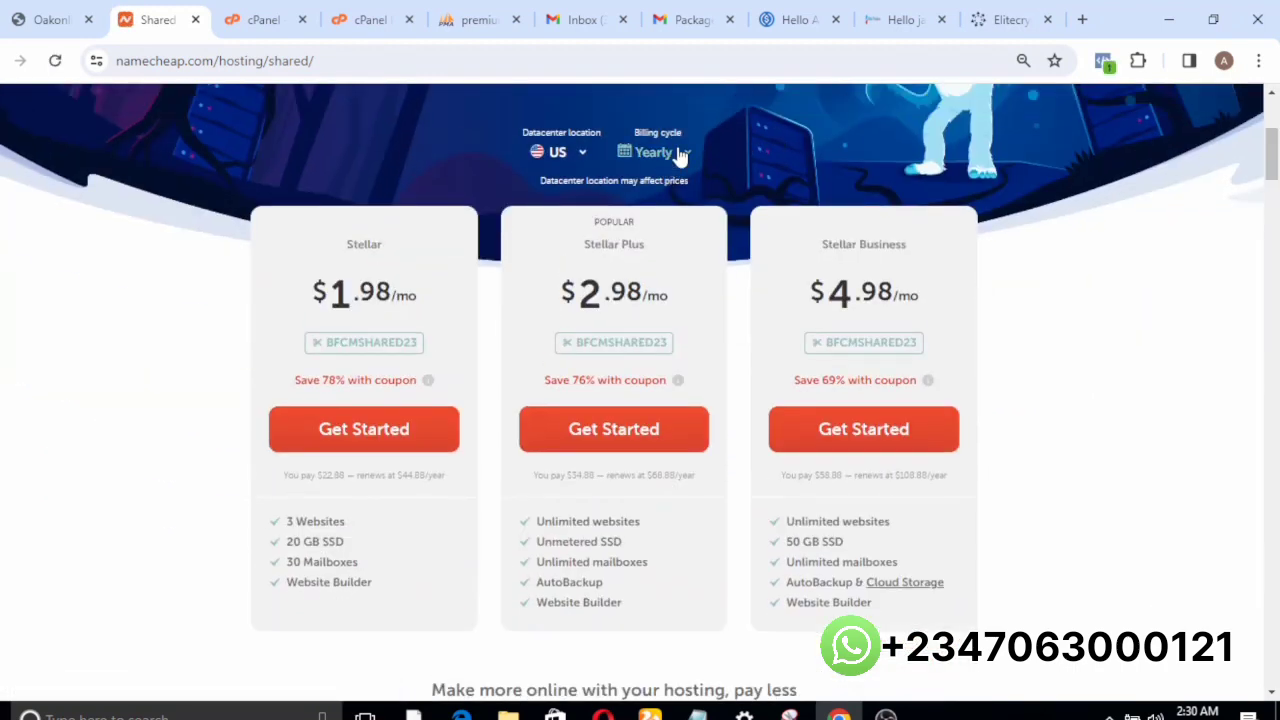
left_click(679, 154)
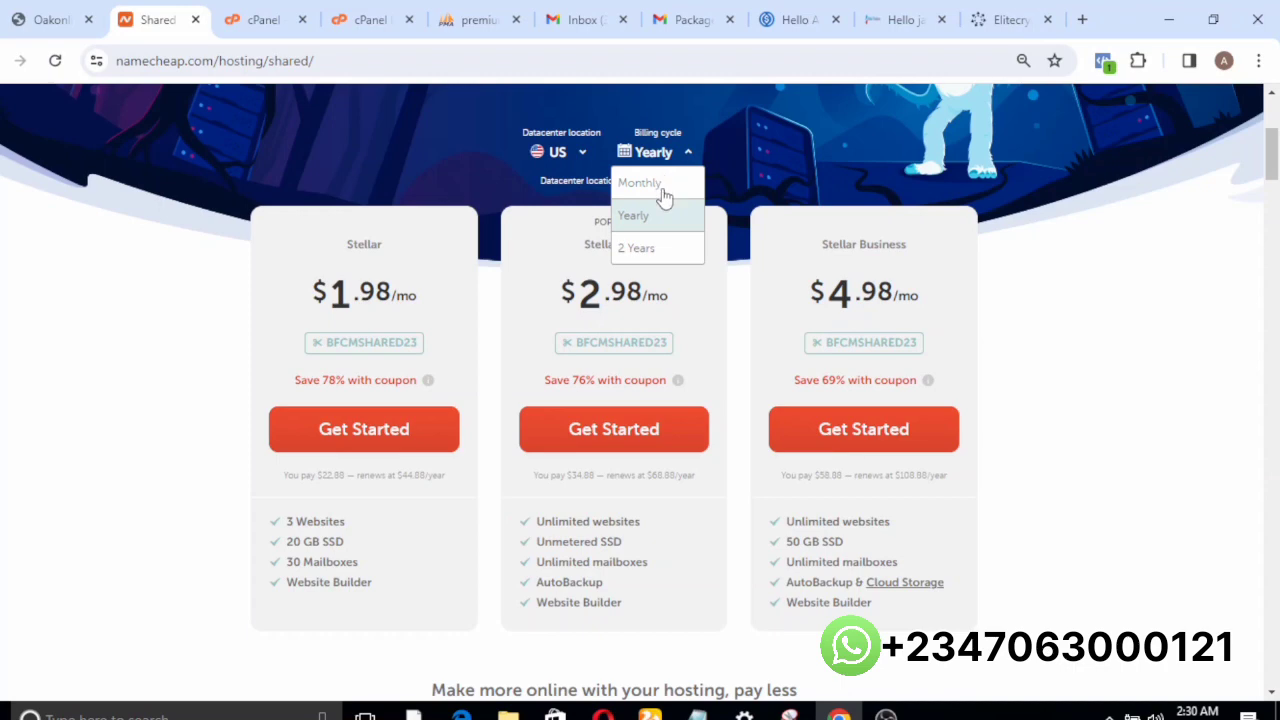
left_click(657, 222)
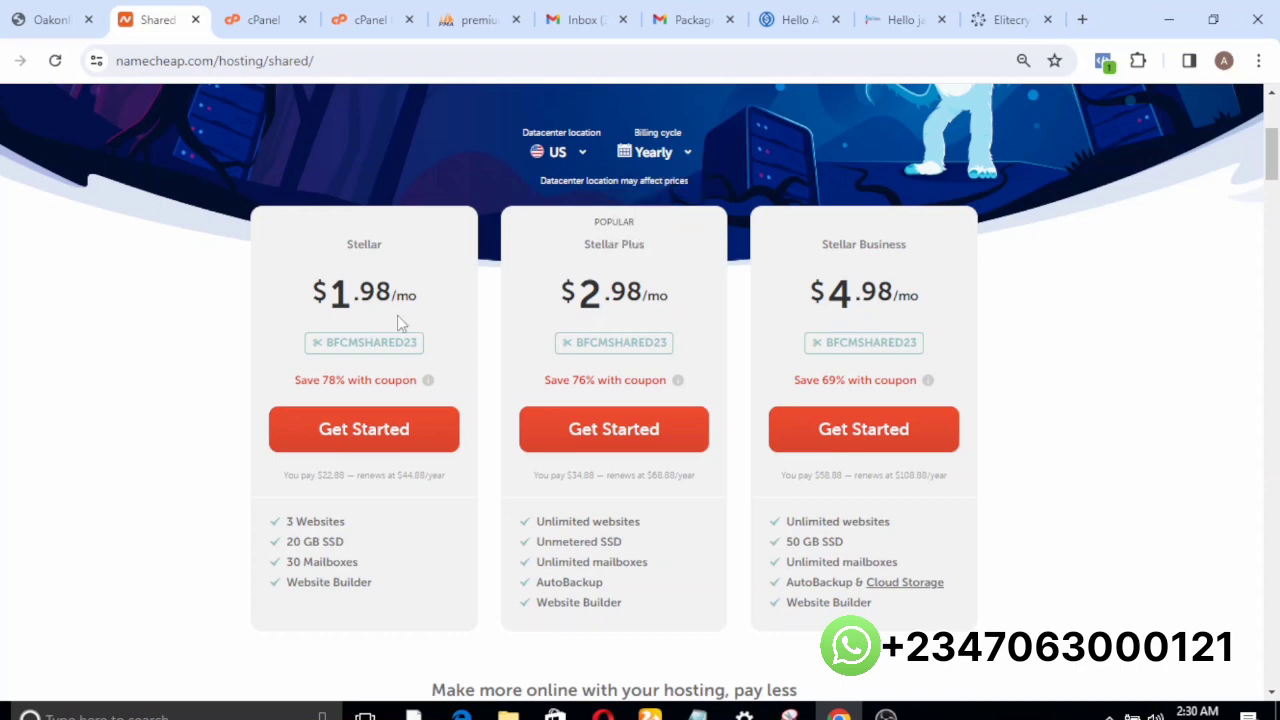
left_click(389, 445)
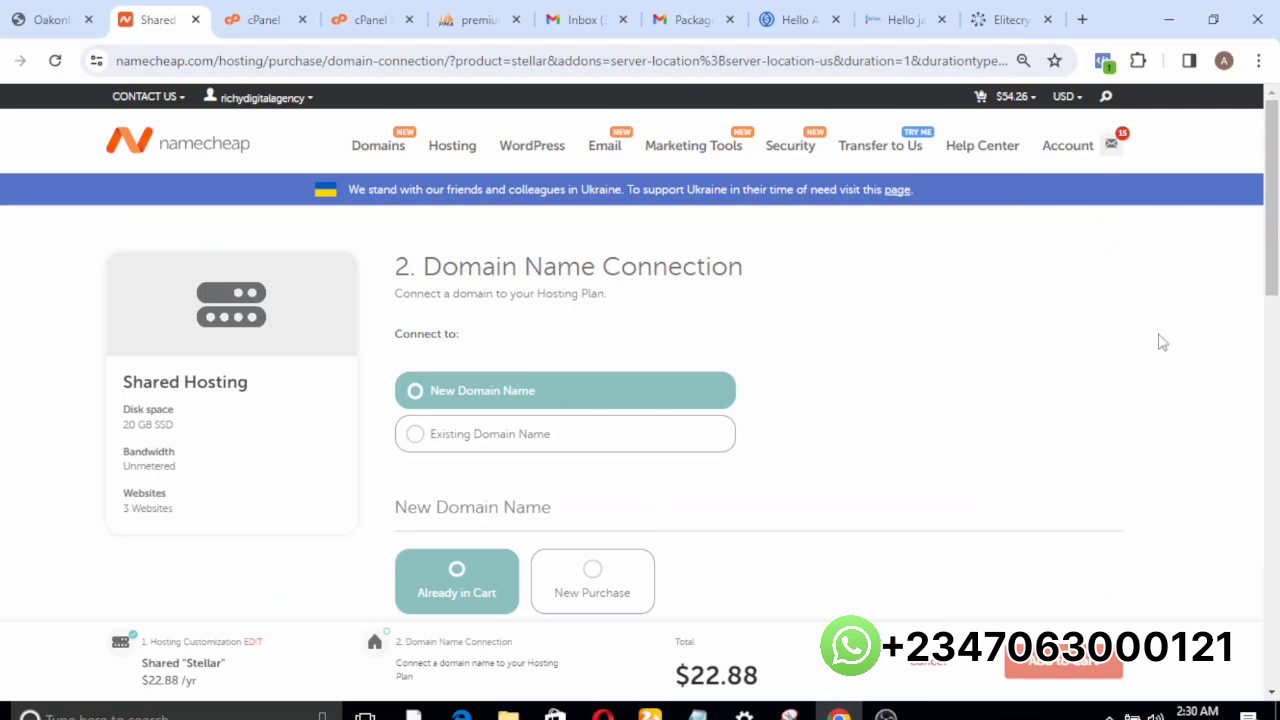
Check the domains already in the cart and review fxsignalinx.com plus Stellar hosting at $10.46
left_click_drag(1272, 283, 1272, 368)
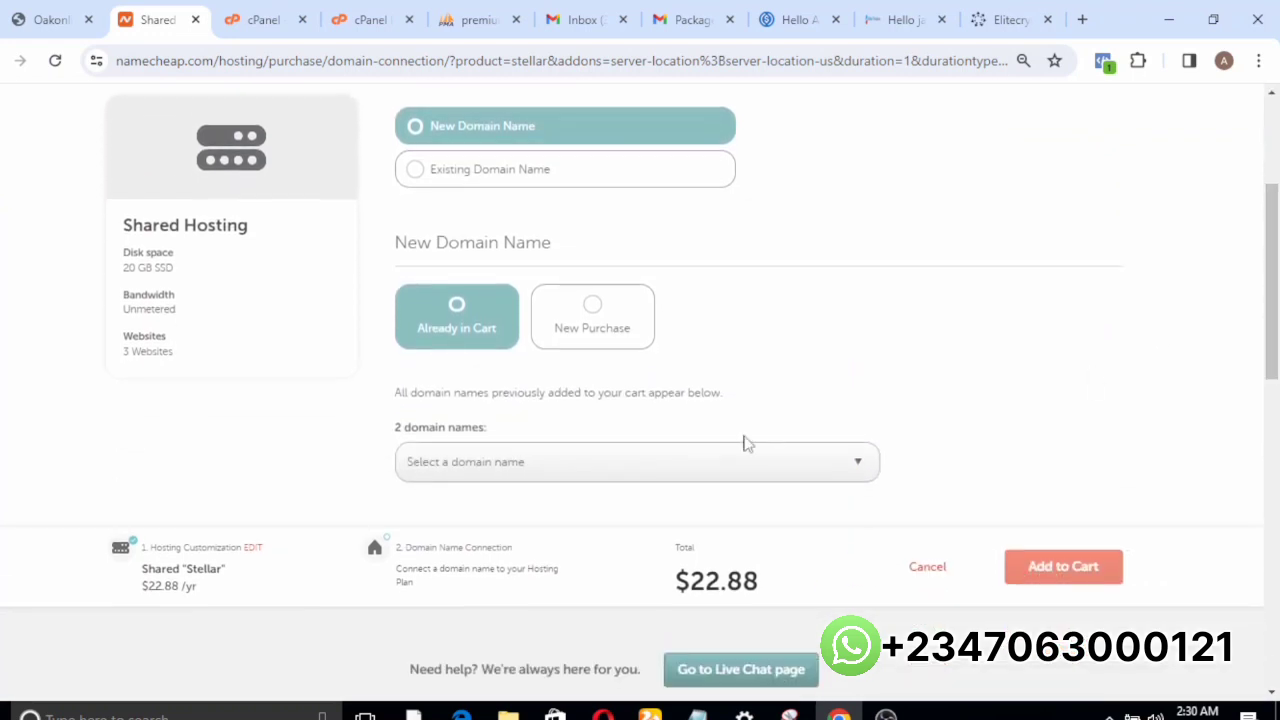
left_click(530, 479)
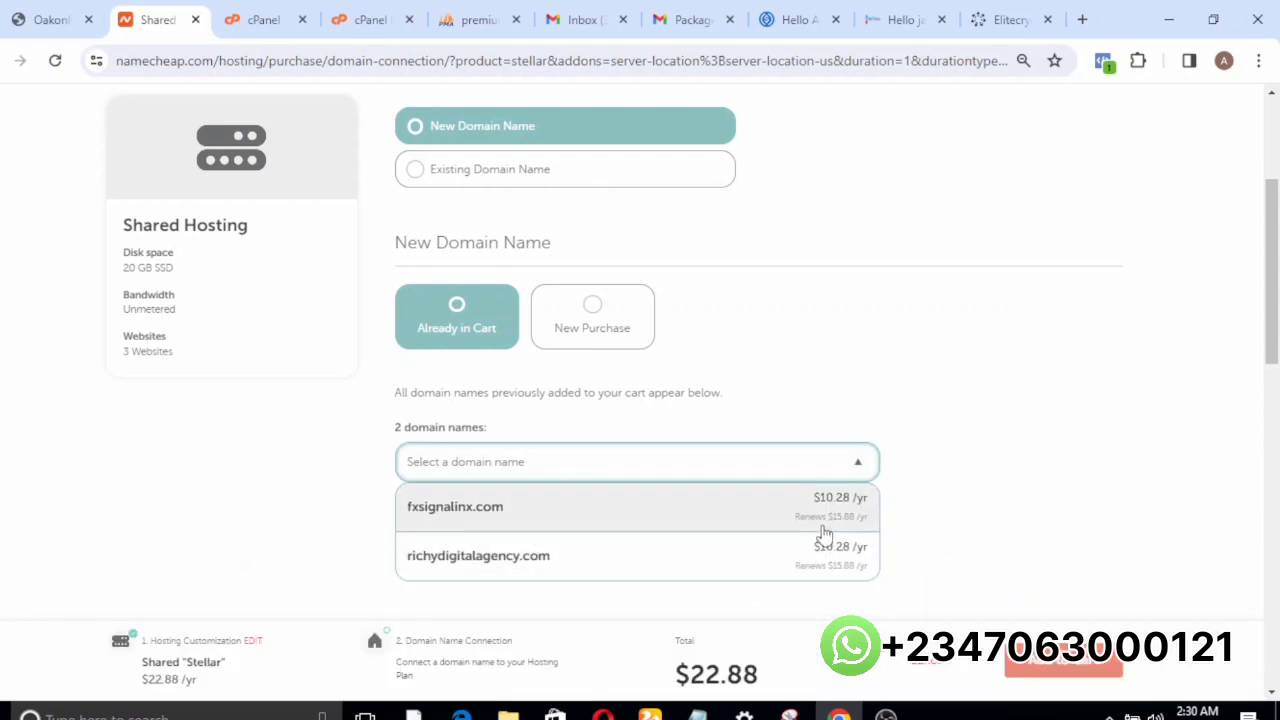
left_click(1068, 403)
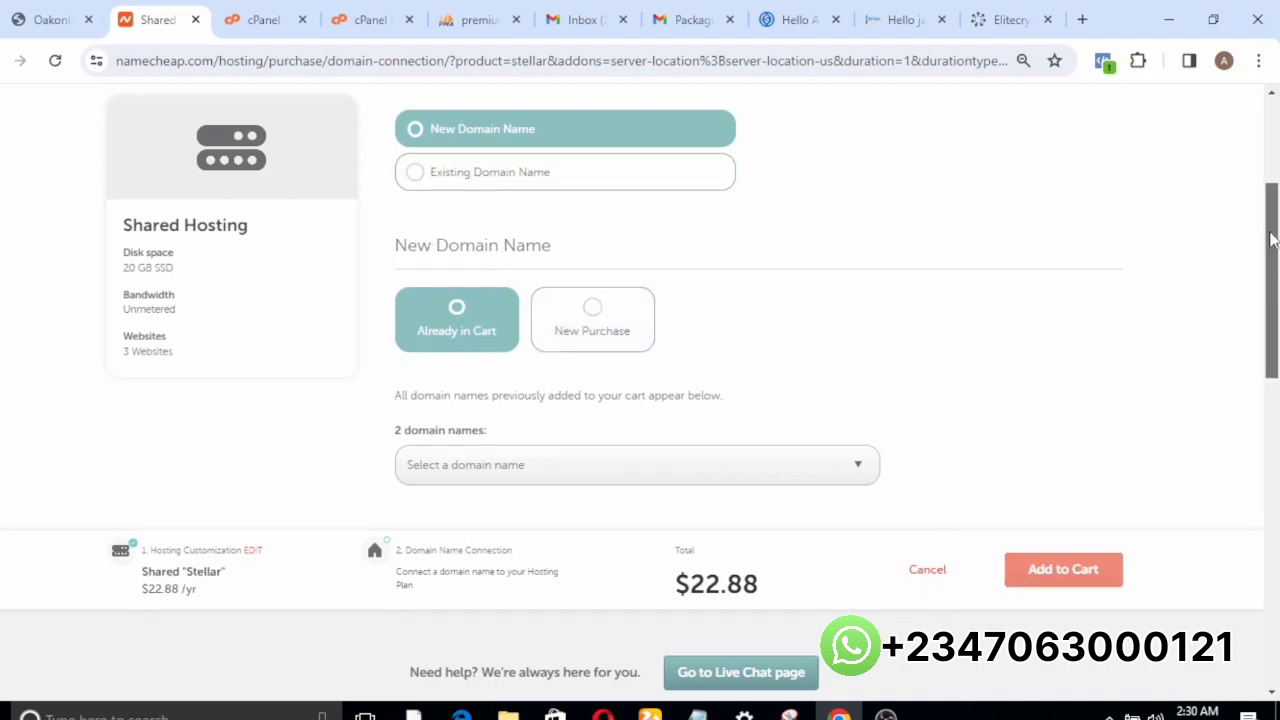
scroll(1273, 250, "up", 3)
scroll(628, 262, "down", 1)
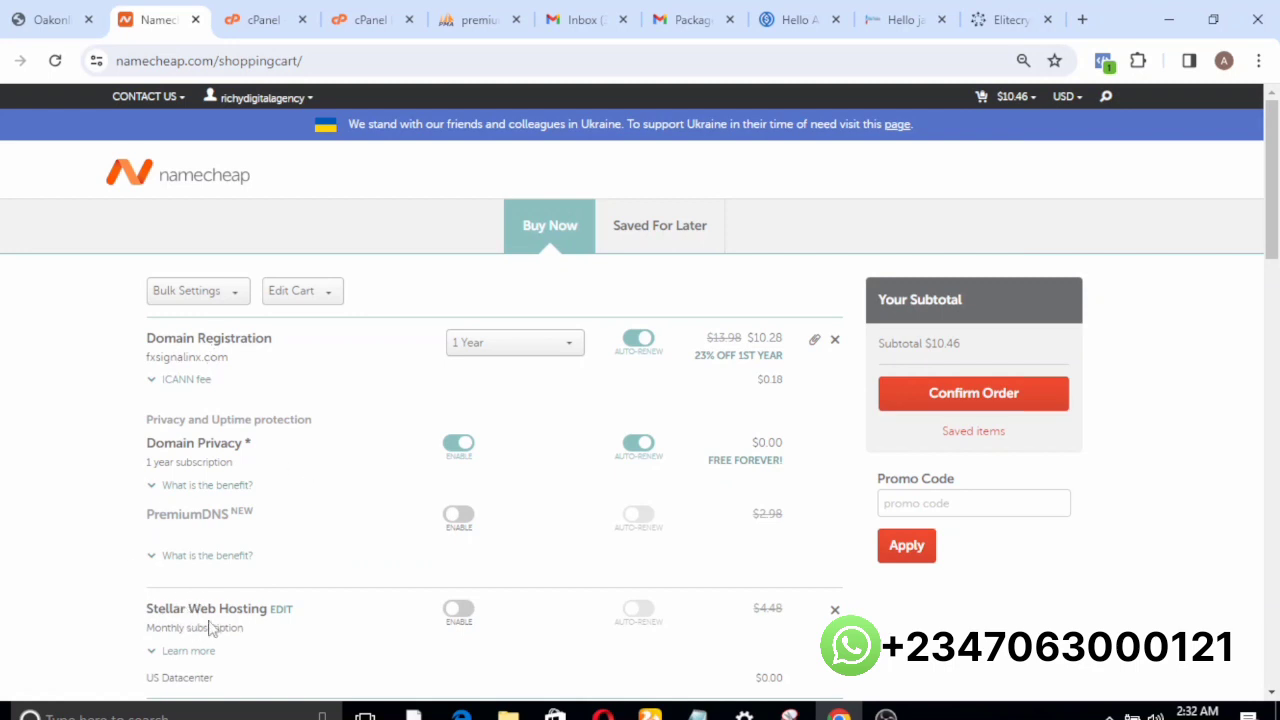
Leave the cart and switch to the older cPanel File Manager tab
scroll(211, 627, "down", 2)
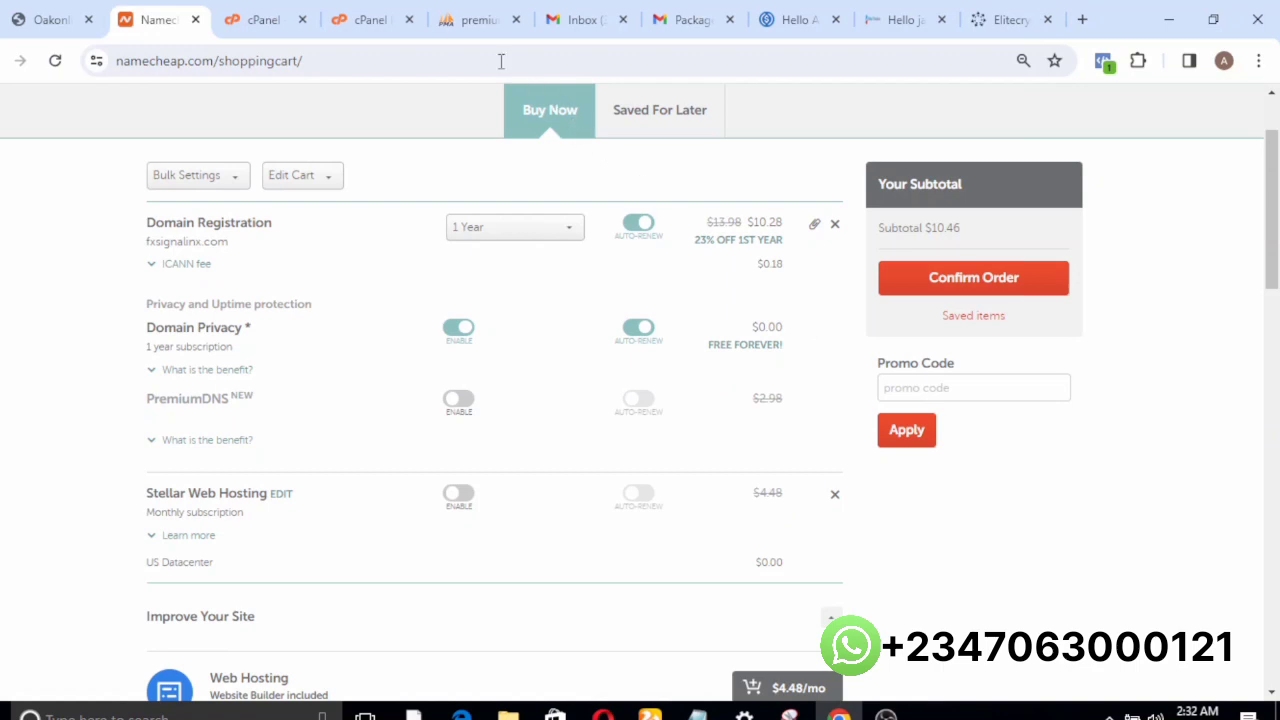
left_click(352, 19)
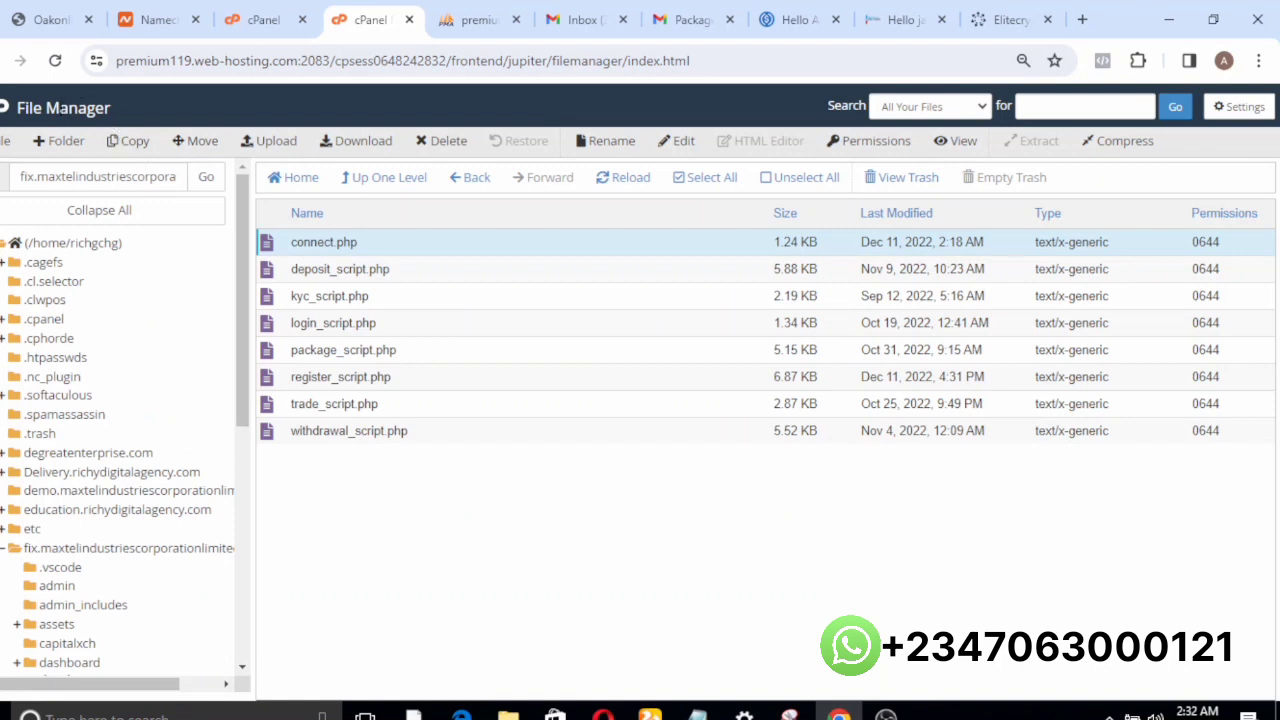
Reload the expired File Manager and close the outdated cPanel tabs
key("F5")
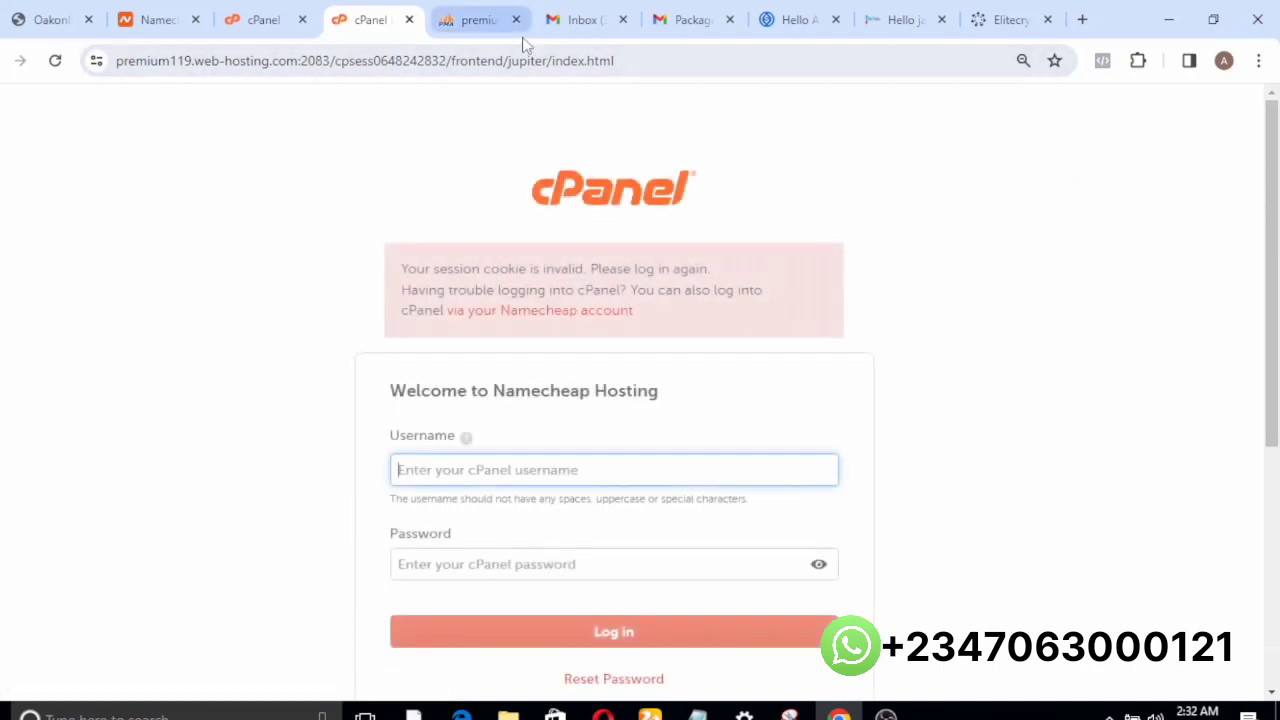
left_click(409, 18)
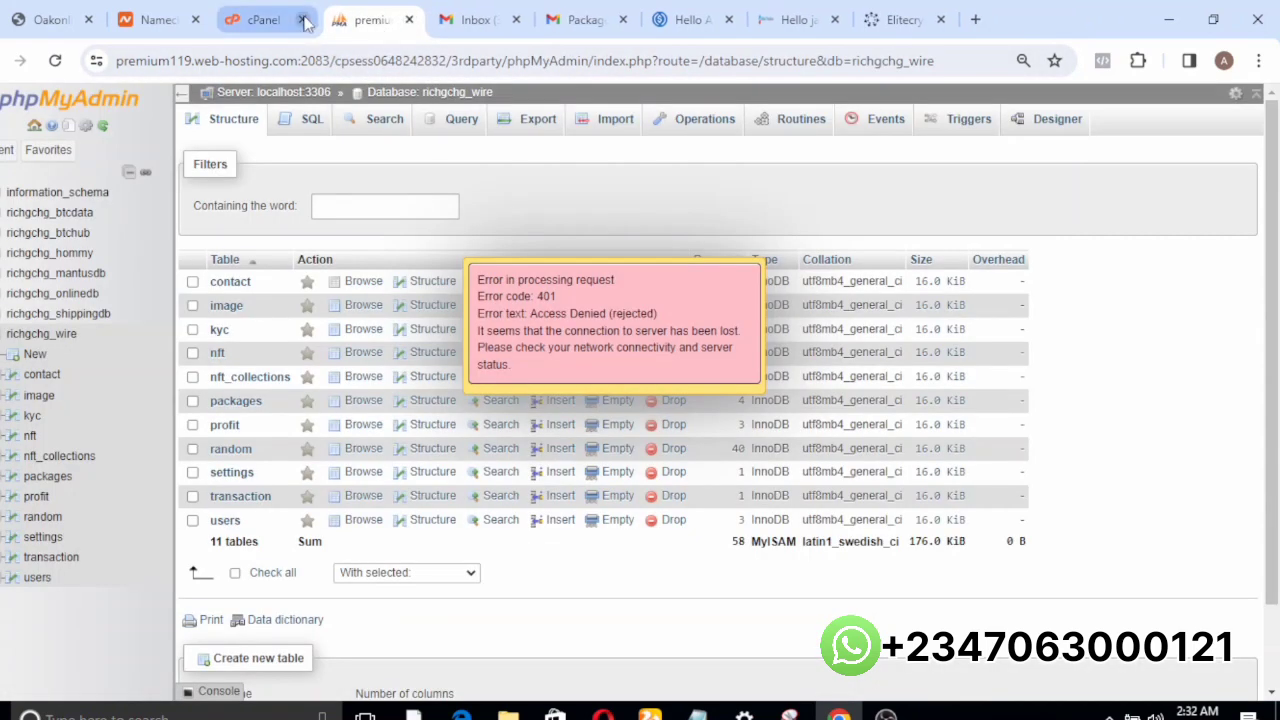
left_click(302, 19)
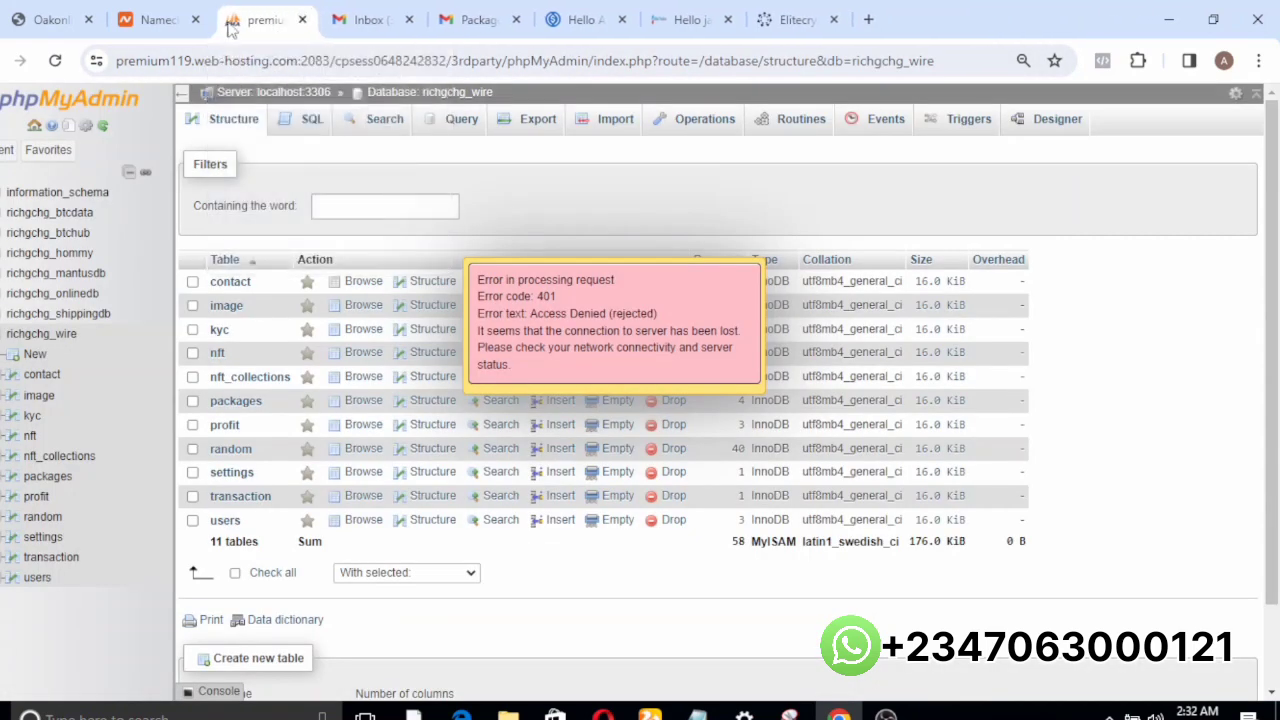
left_click(160, 30)
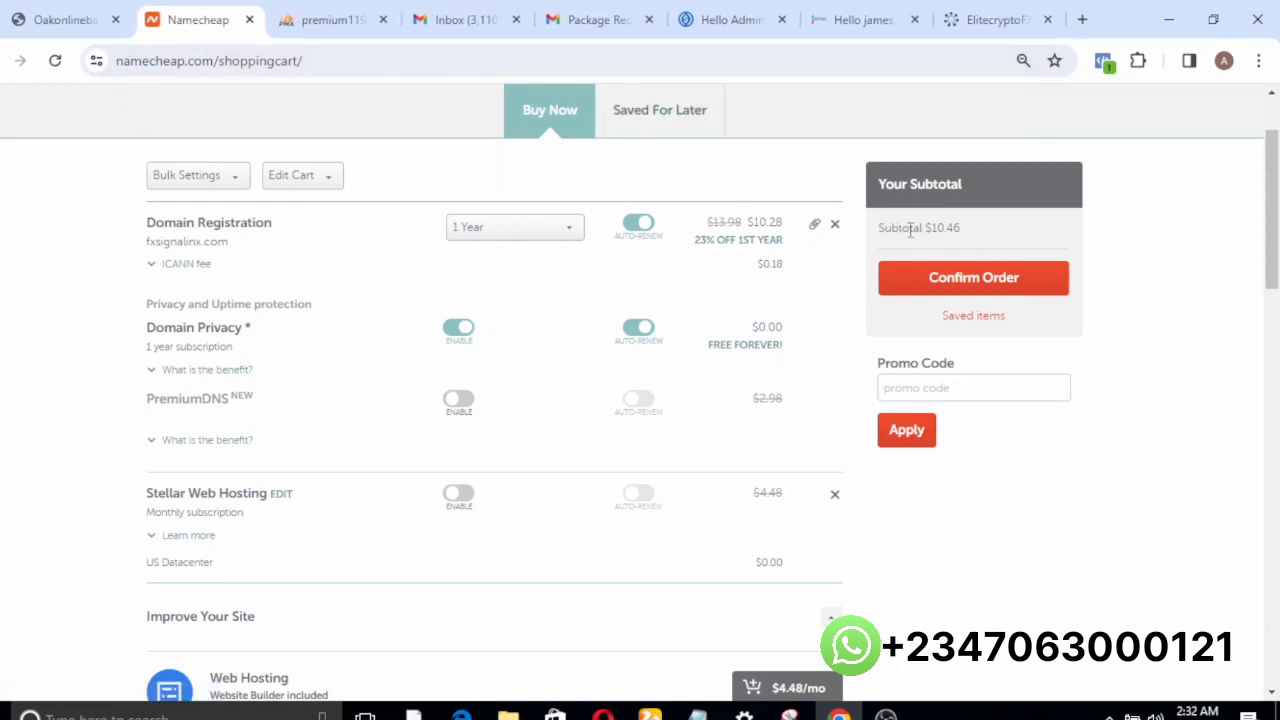
Open cPanel for the hosting plan from the Namecheap dashboard's hosting list
scroll(1275, 245, "up", 2)
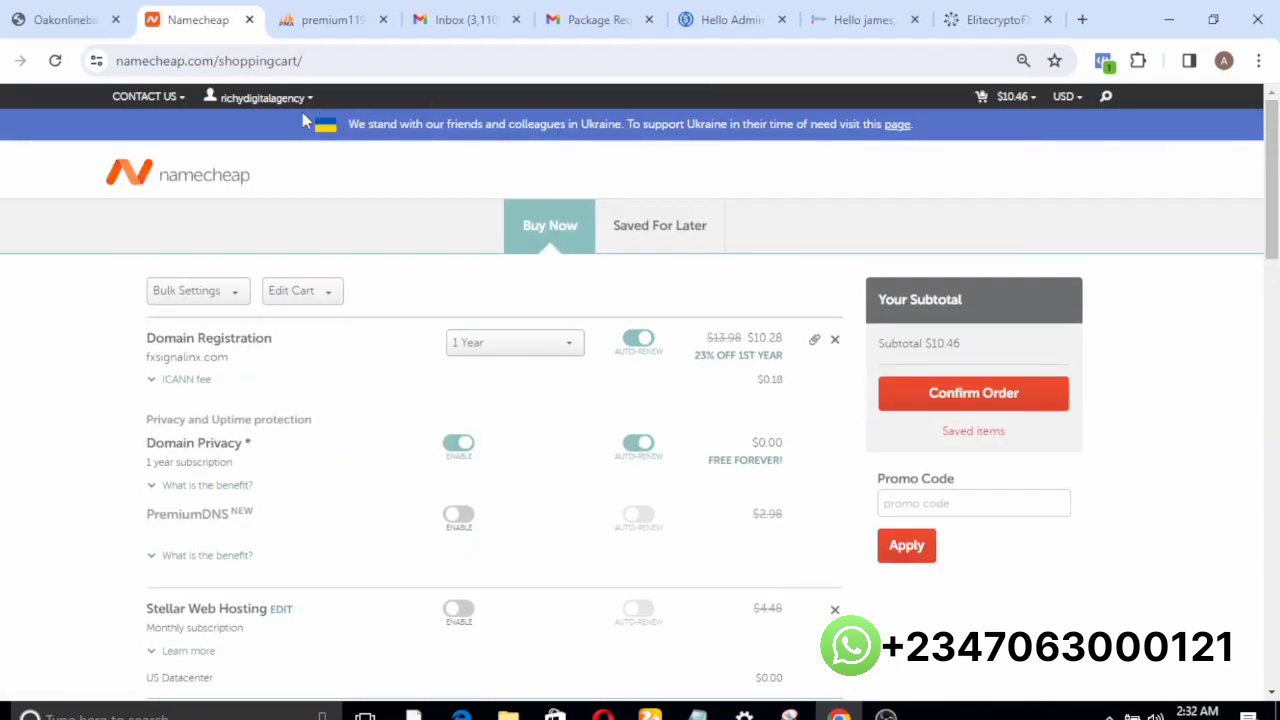
mouse_move(300, 100)
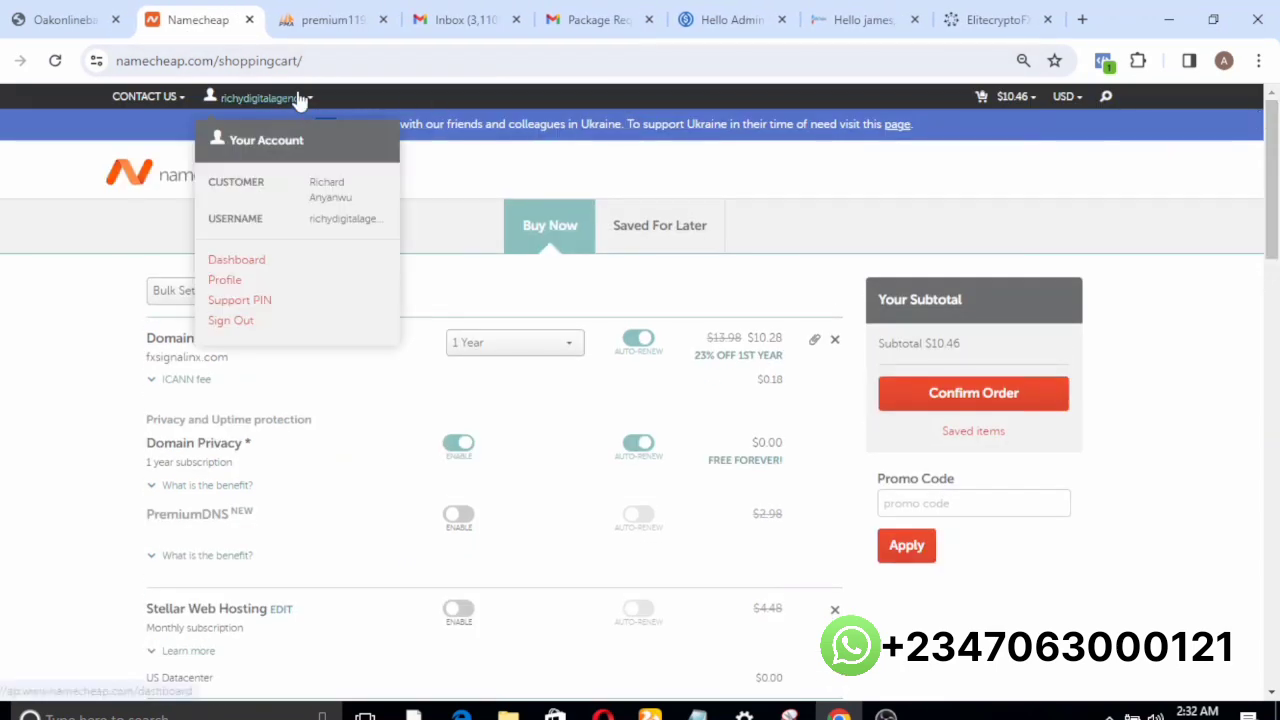
left_click(238, 262)
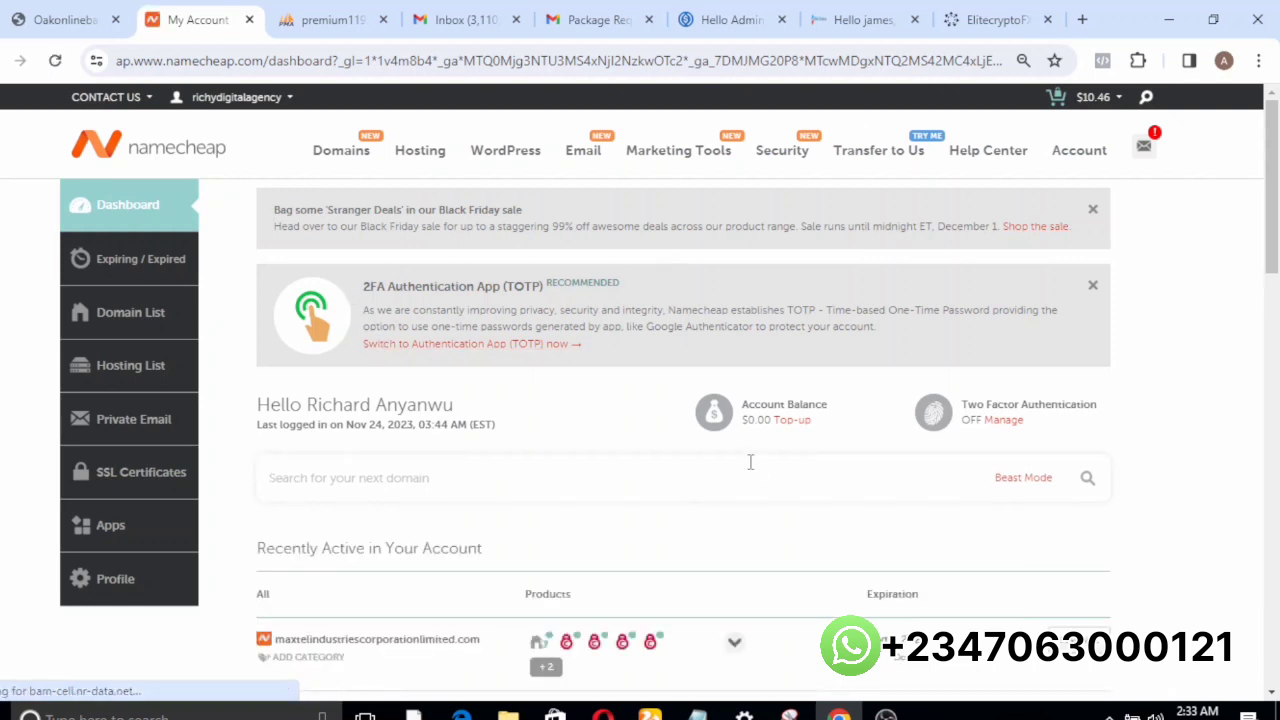
left_click(133, 366)
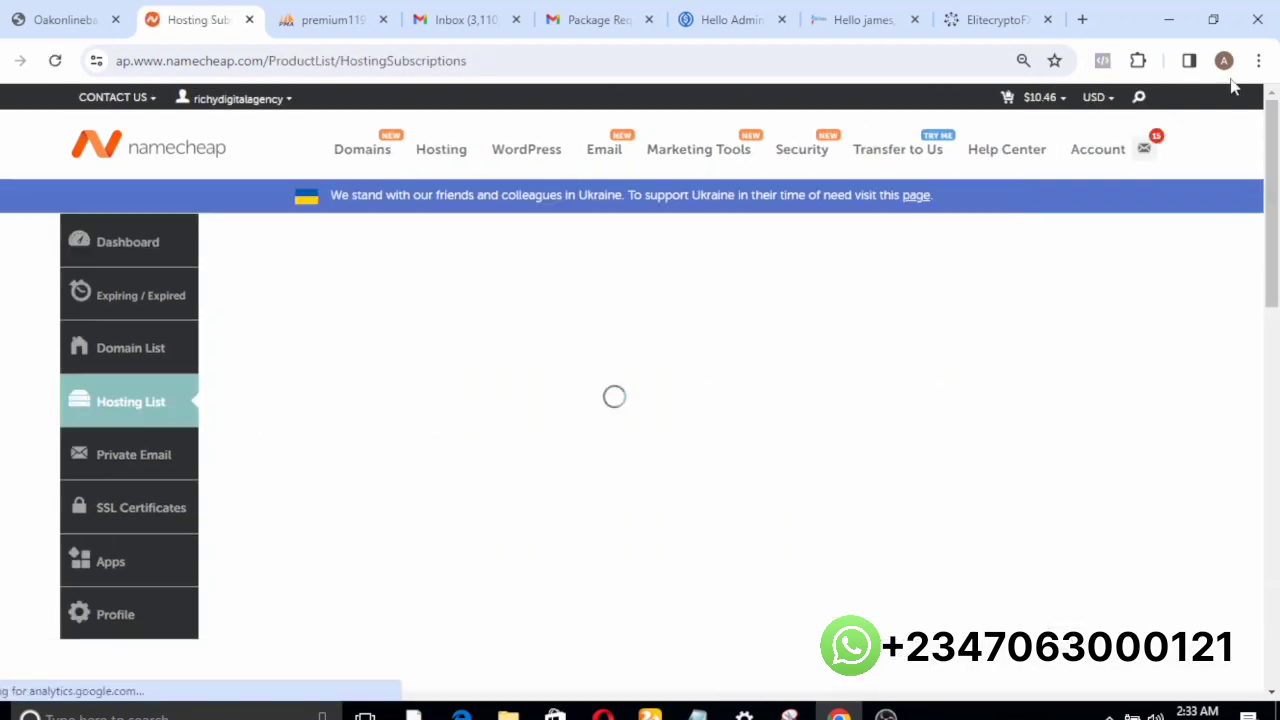
left_click(1093, 338)
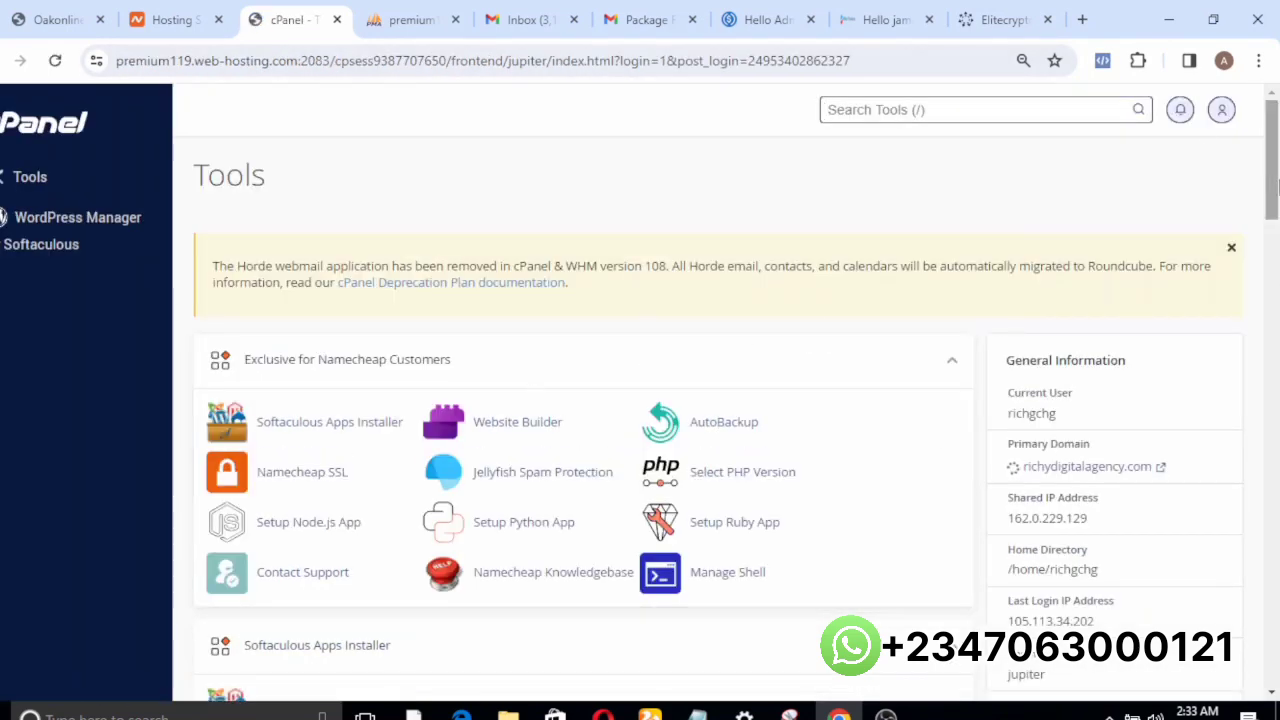
Search cPanel tools for 'file' and open File Manager
mouse_move(1271, 174)
left_mouse_down()
mouse_move(1276, 209)
mouse_move(1276, 160)
mouse_move(1276, 240)
mouse_move(1255, 172)
left_mouse_up()
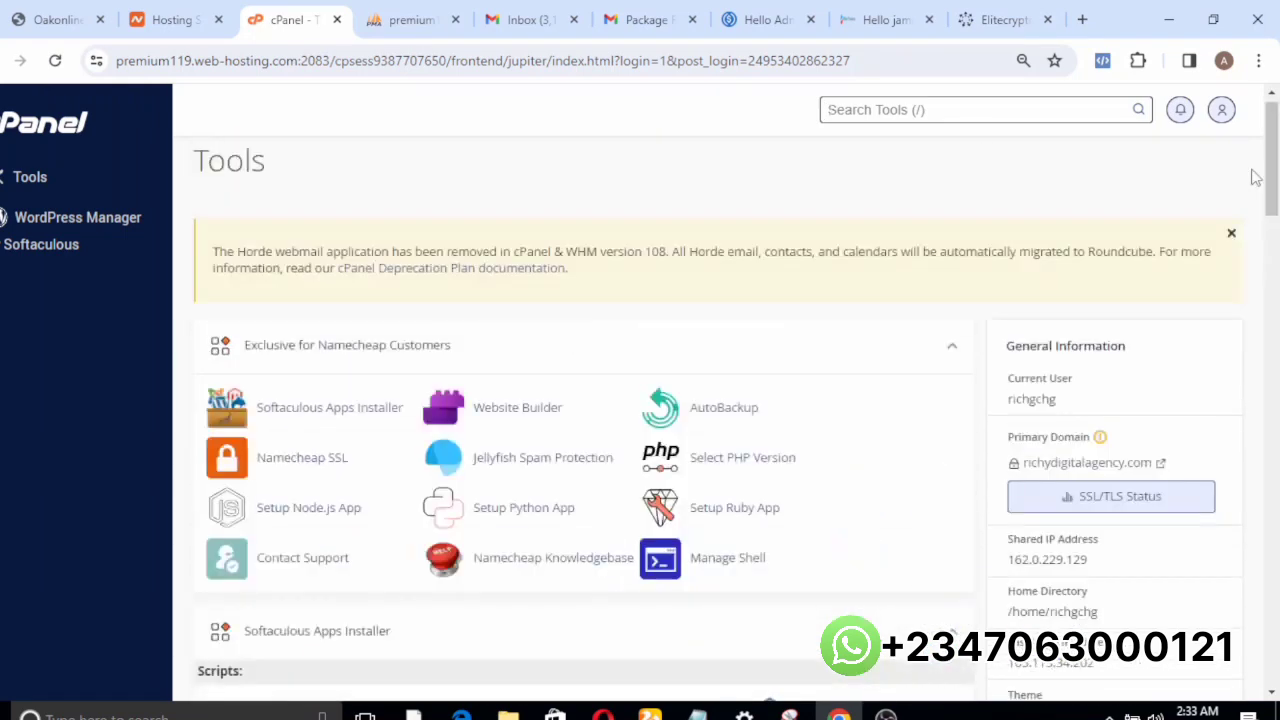
left_click(917, 112)
type("file")
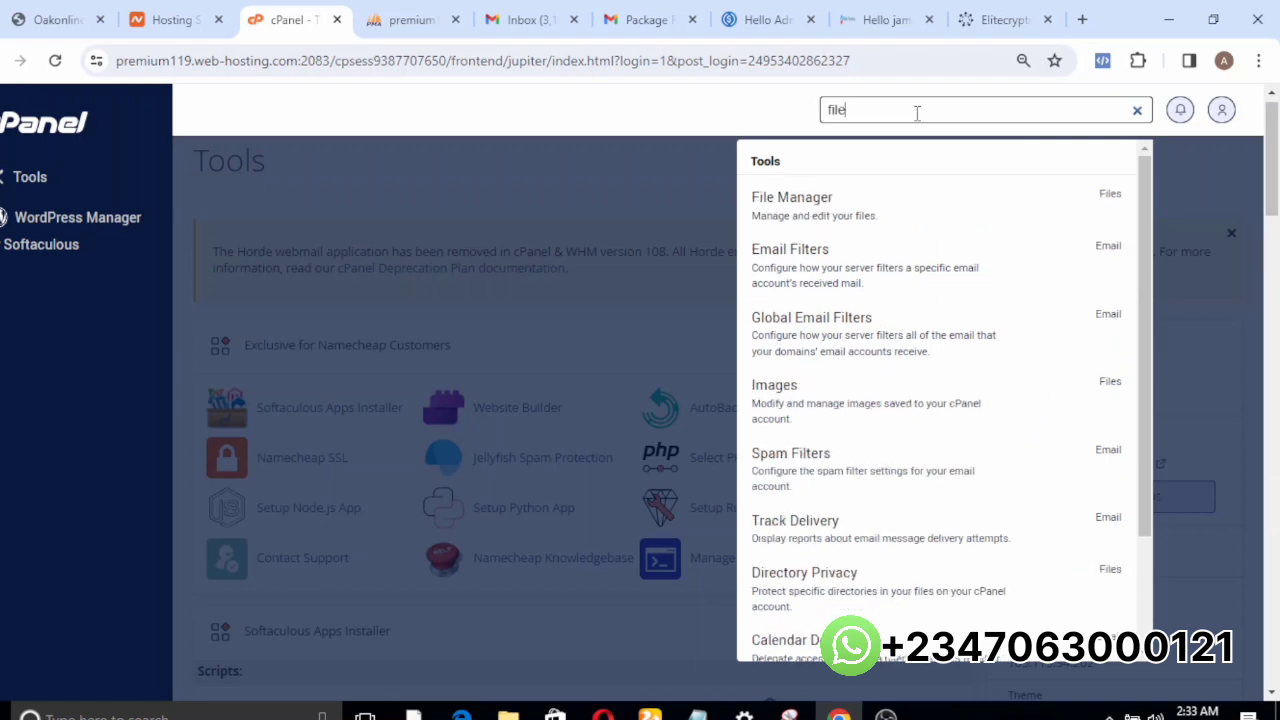
left_click(835, 200)
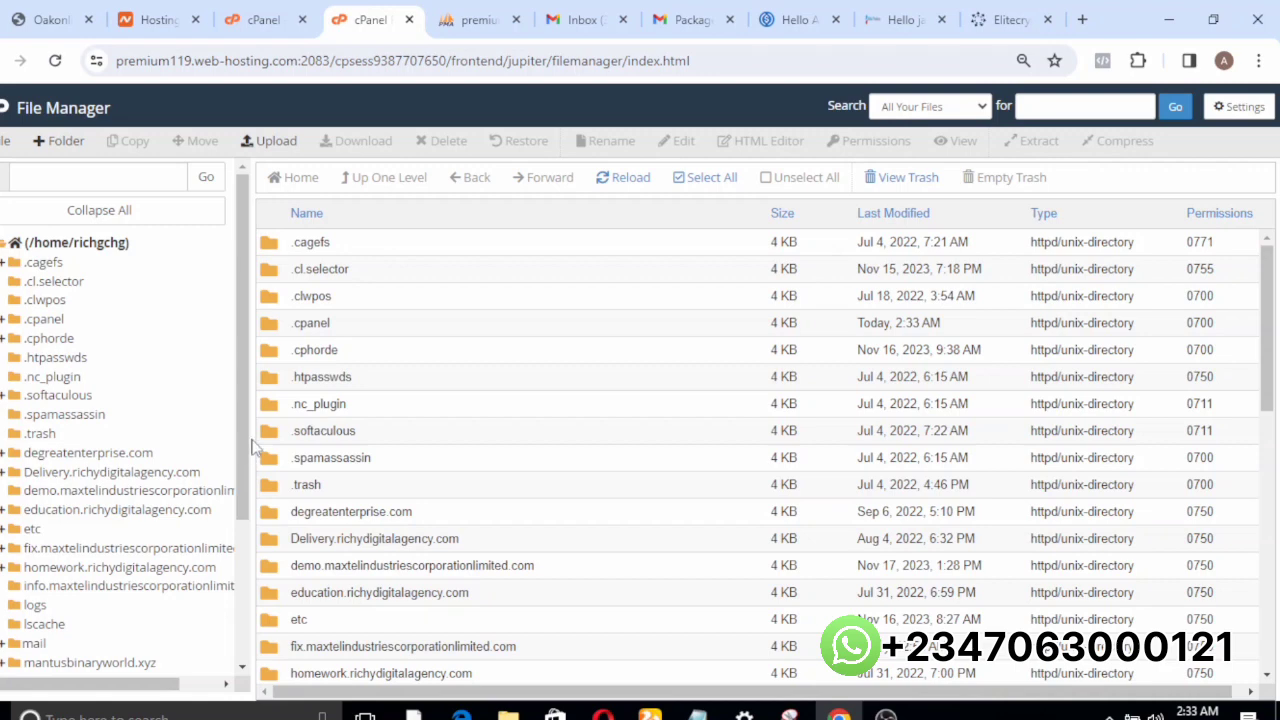
Open public_html, then the demo.maxtelindustriescorporationlimited.com folder
left_click_drag(239, 443, 238, 527)
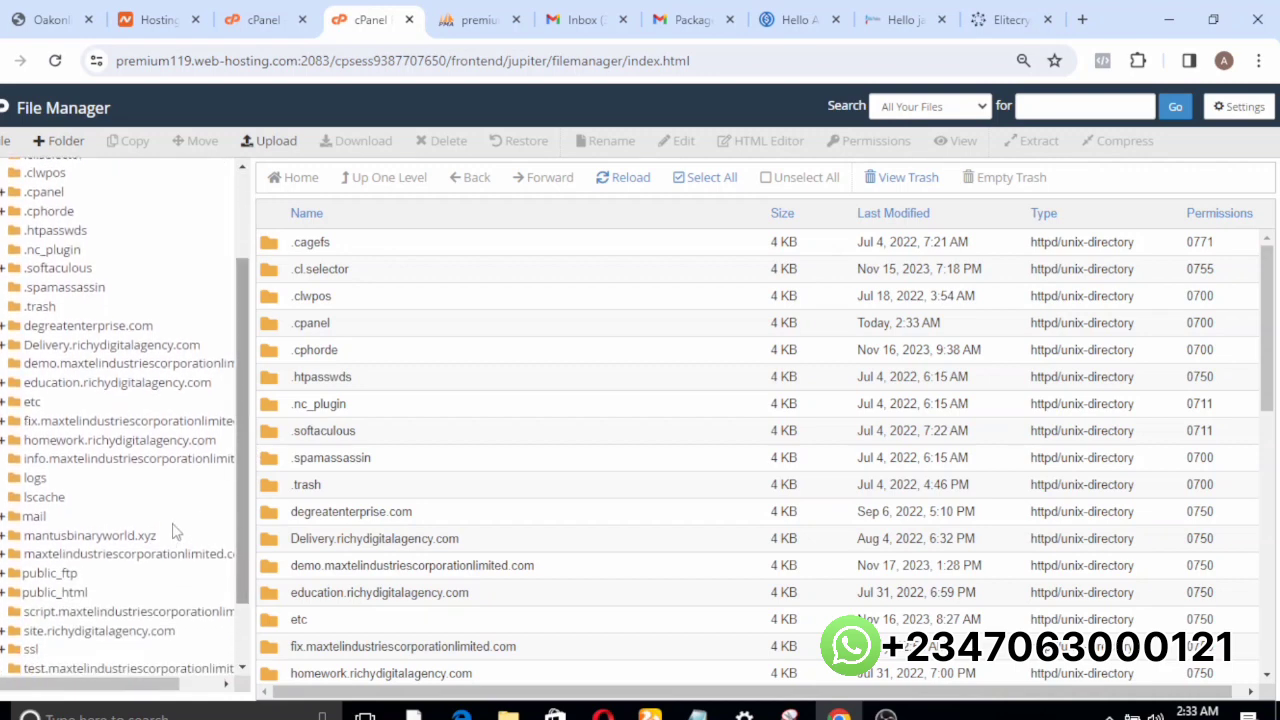
left_click(78, 596)
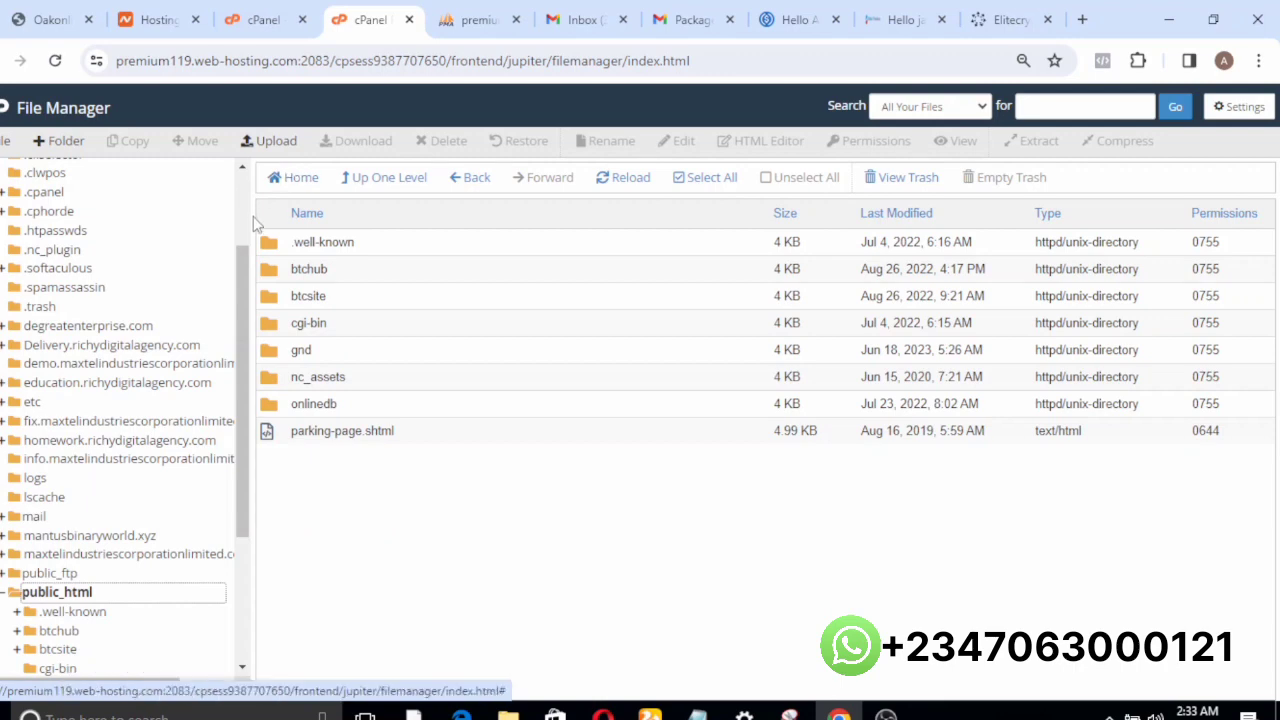
left_click(54, 366)
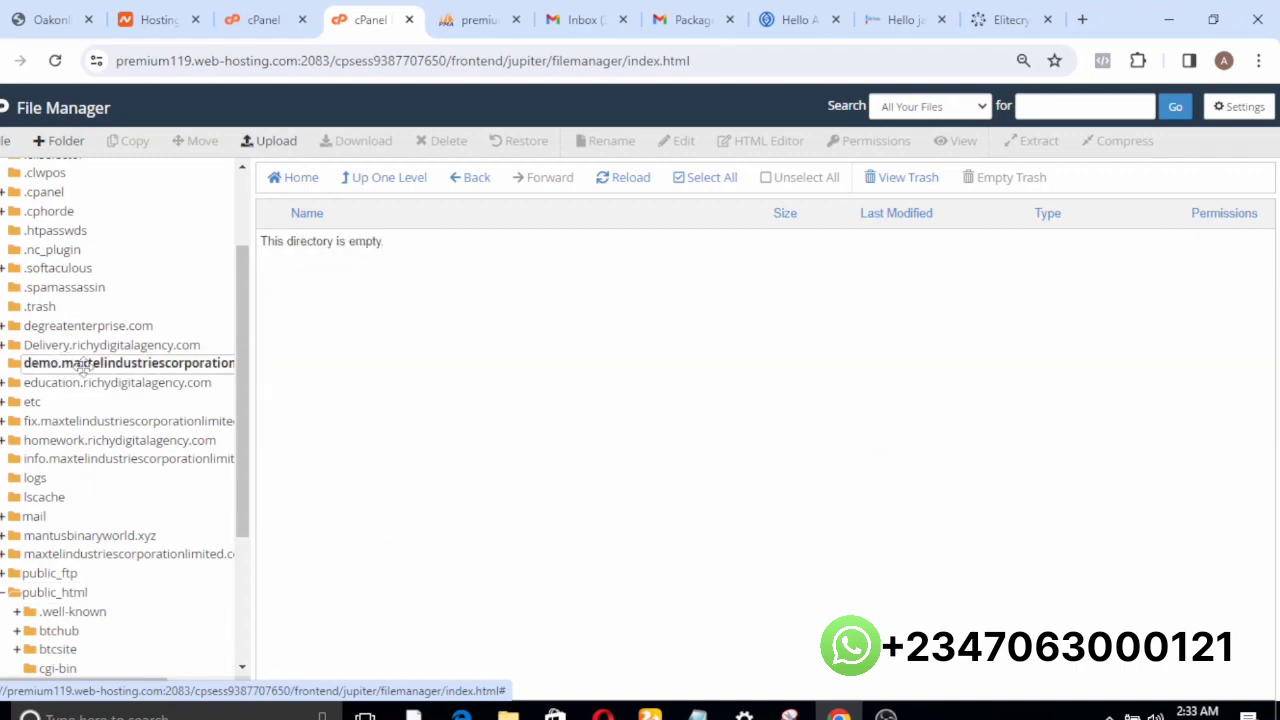
Start an upload into the demo folder and browse Local Disk (D:) for files
left_click(273, 142)
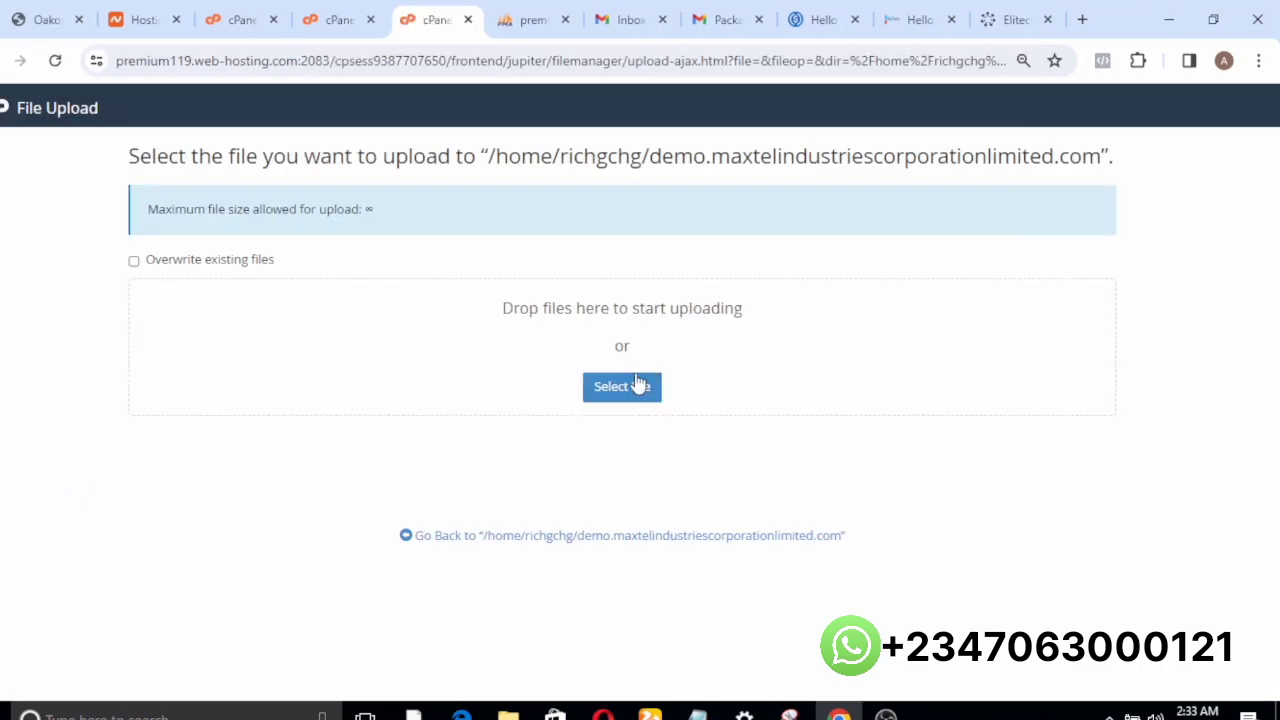
left_click(627, 388)
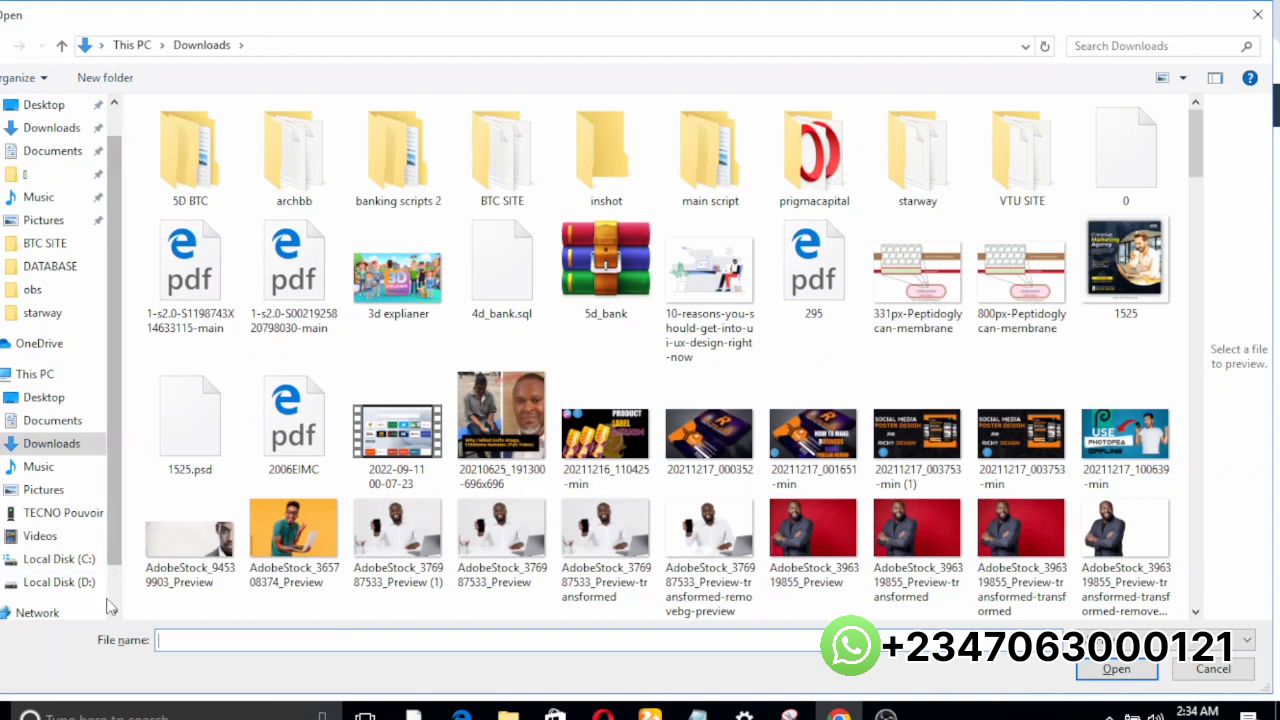
left_click(60, 582)
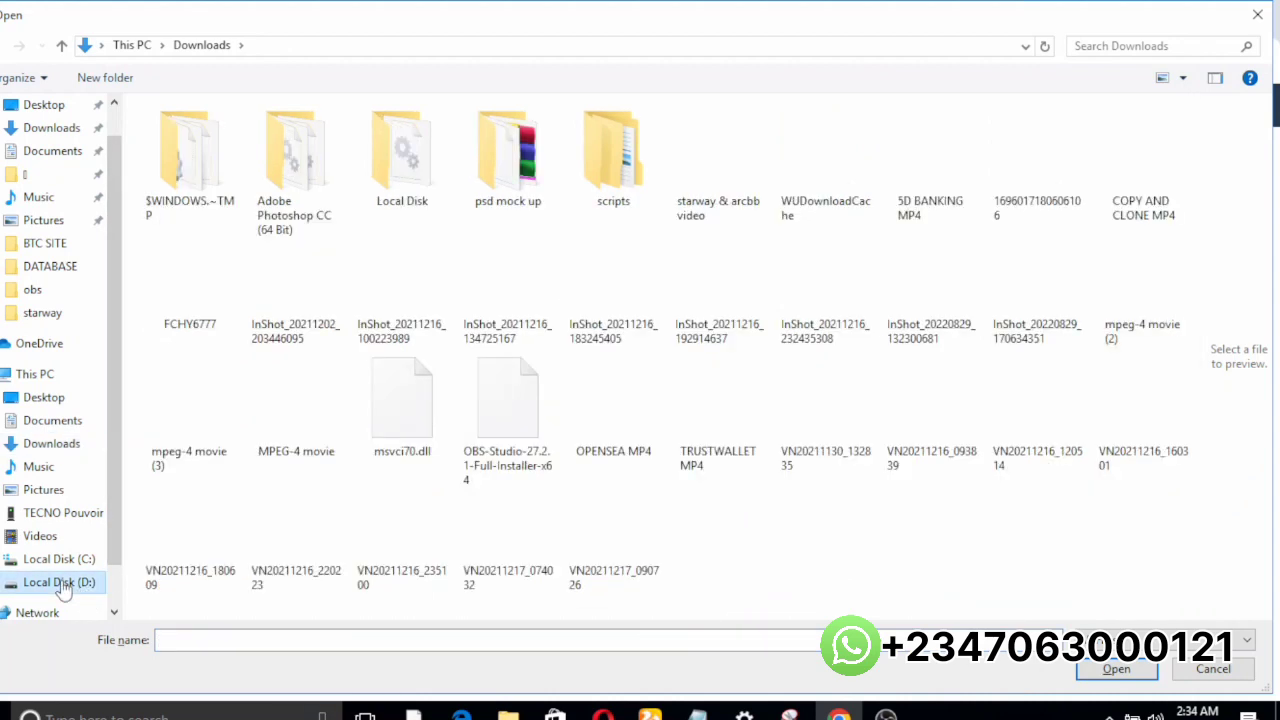
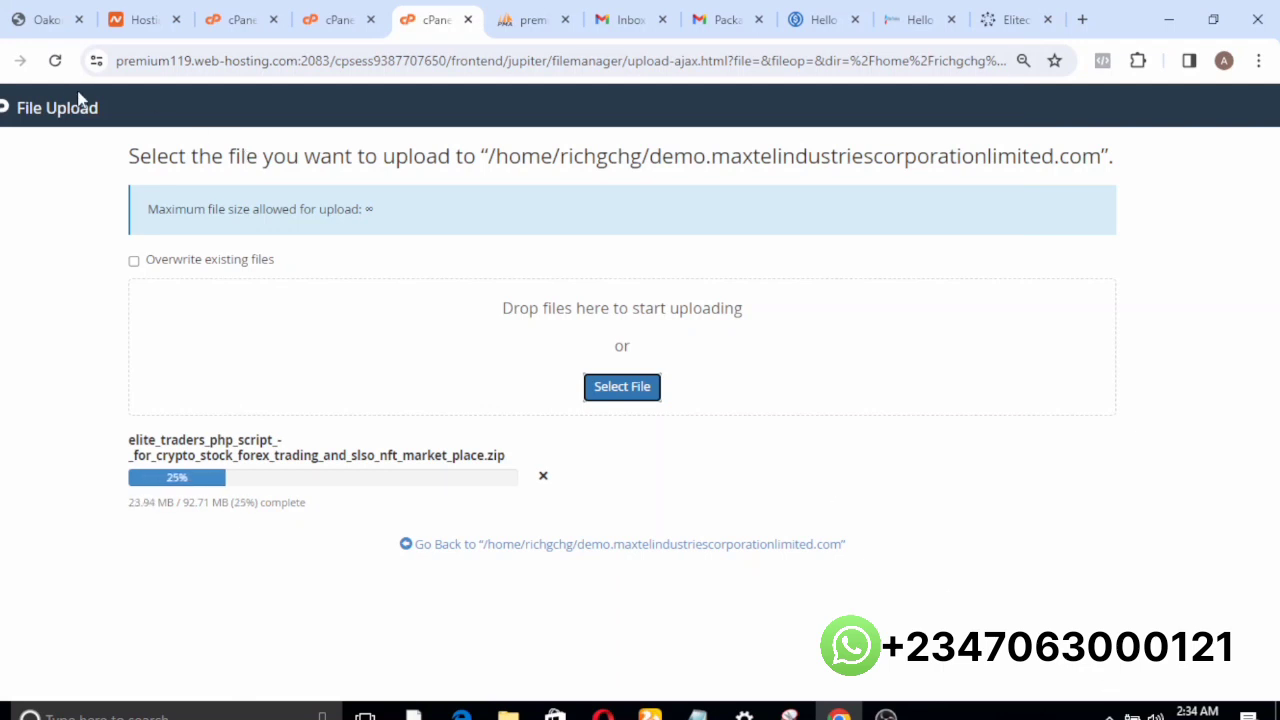
Return to the File Manager tab while the elite_traders zip uploads
left_click(335, 19)
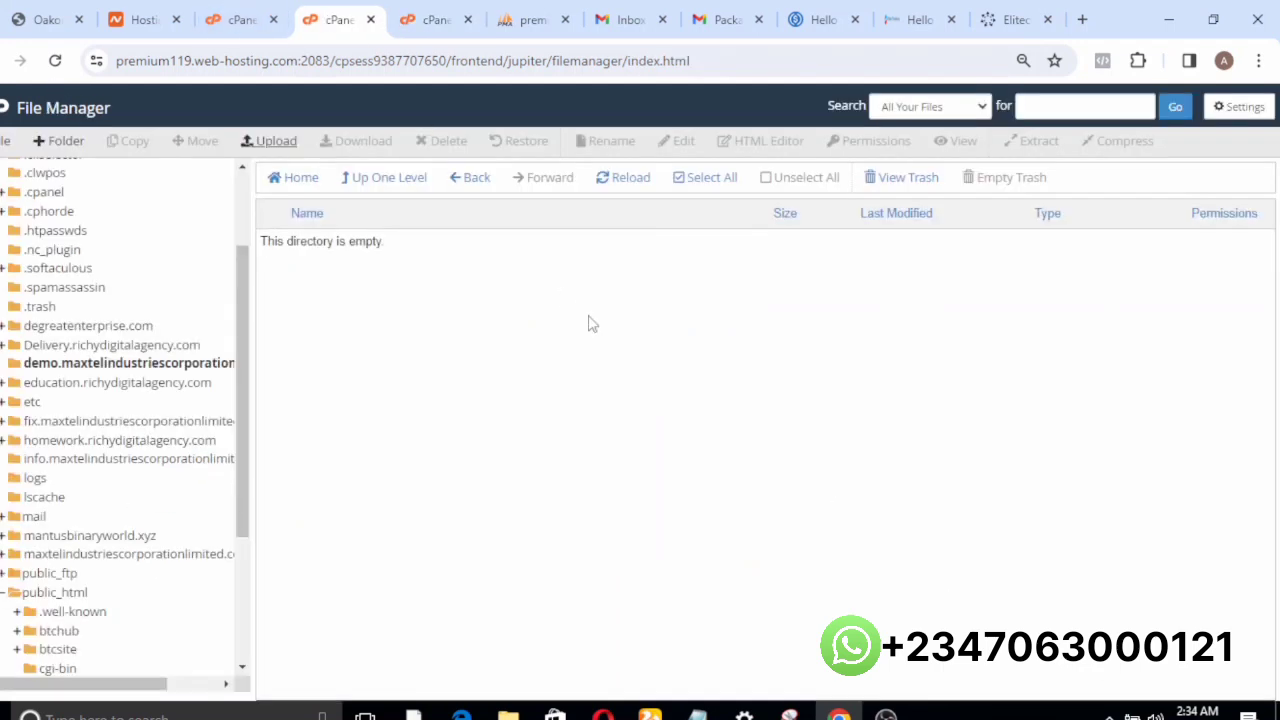
Reload cPanel, search tools for 'sql' and launch the MySQL Database Wizard
key("F5")
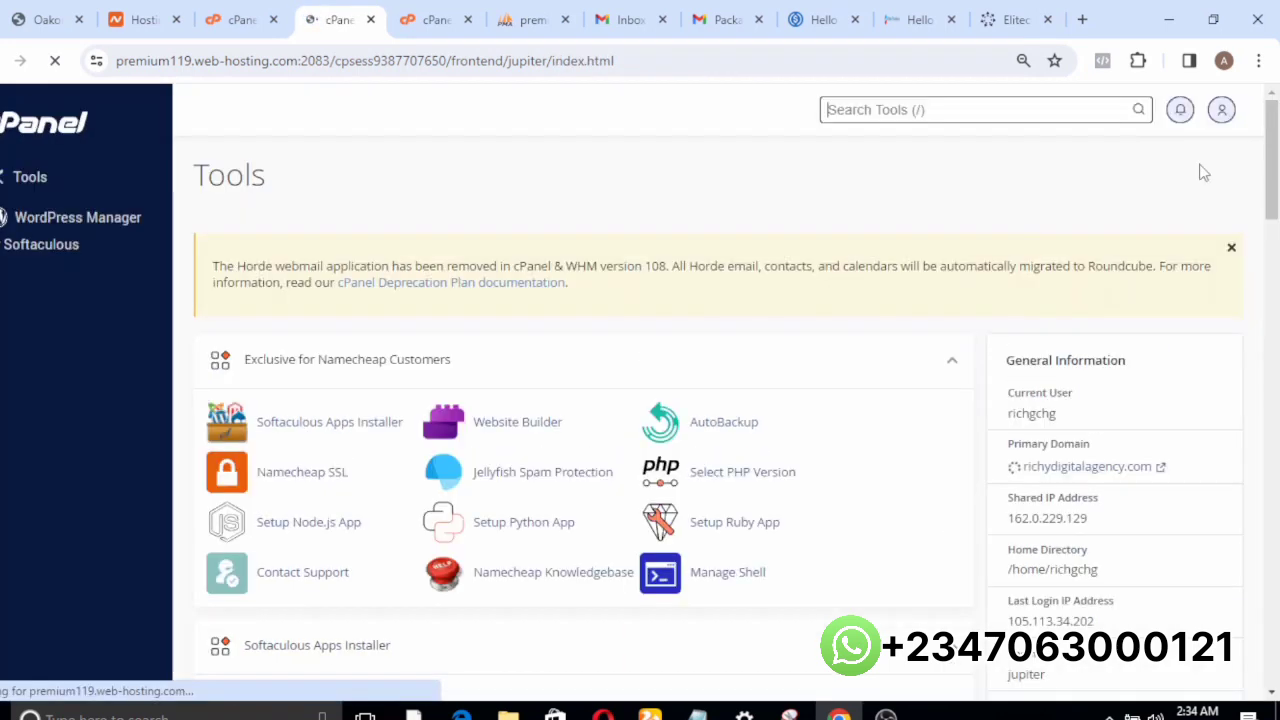
left_click(937, 111)
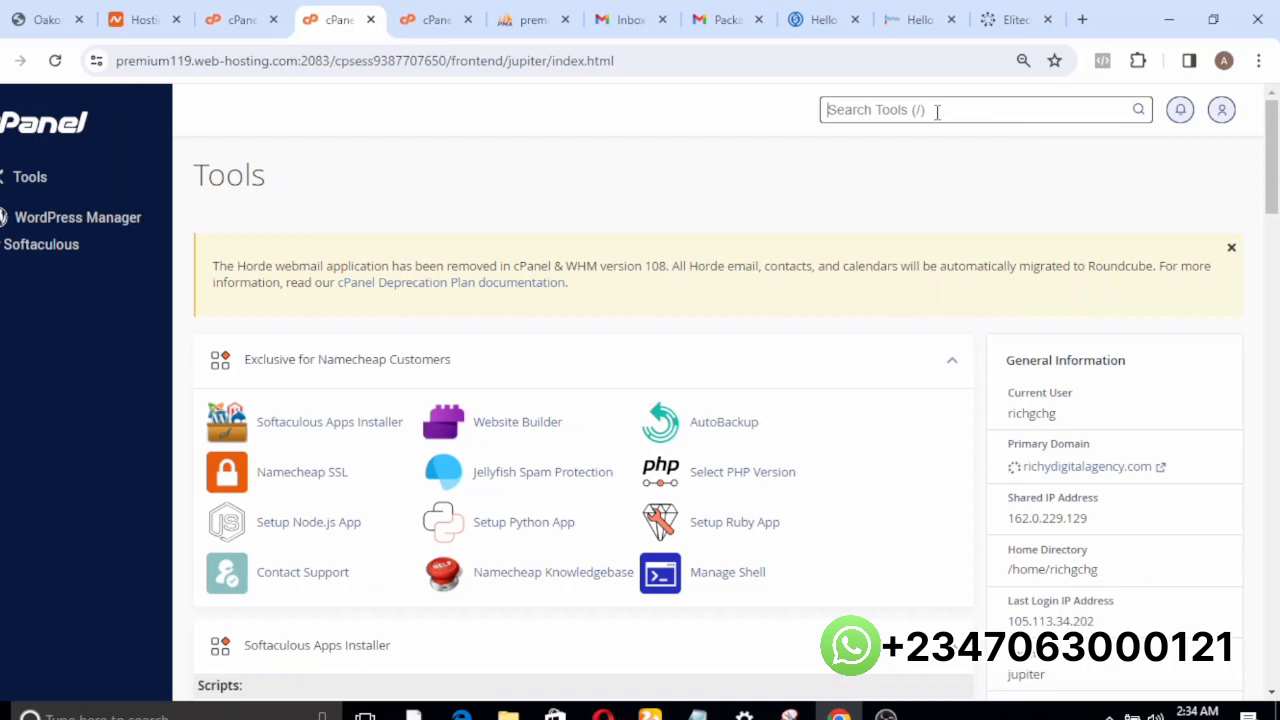
type("sql")
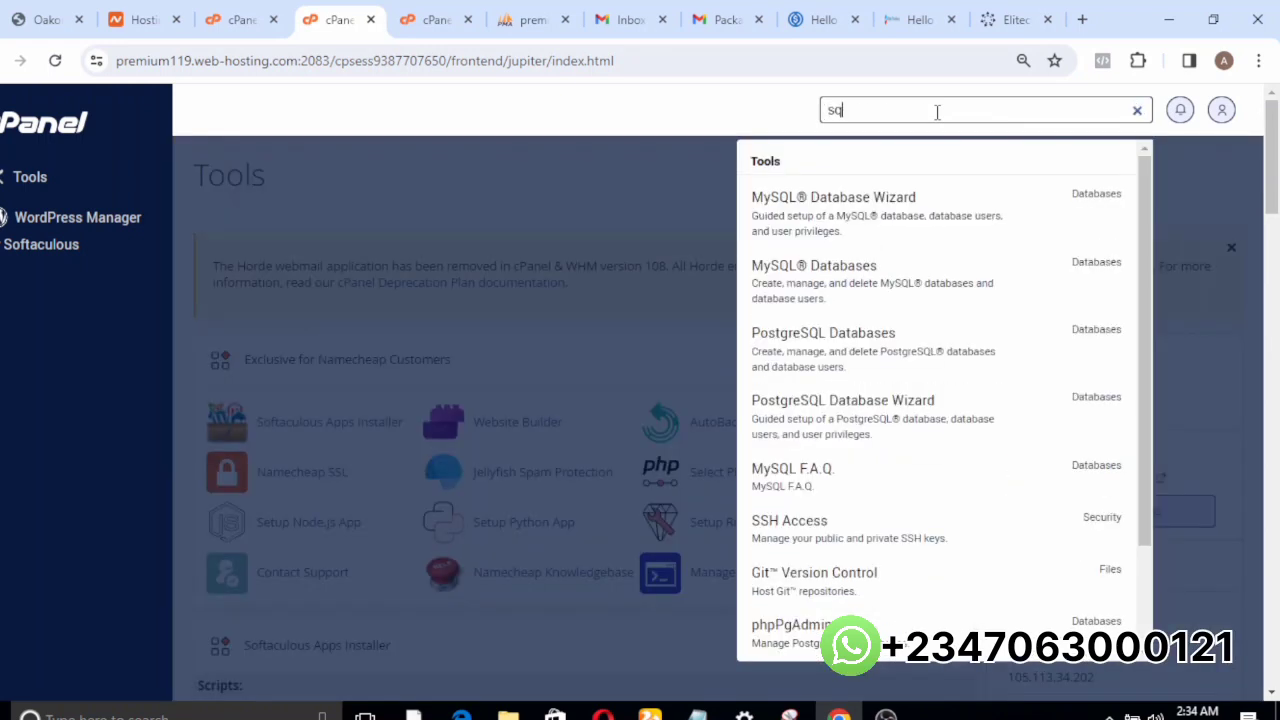
left_click(817, 229)
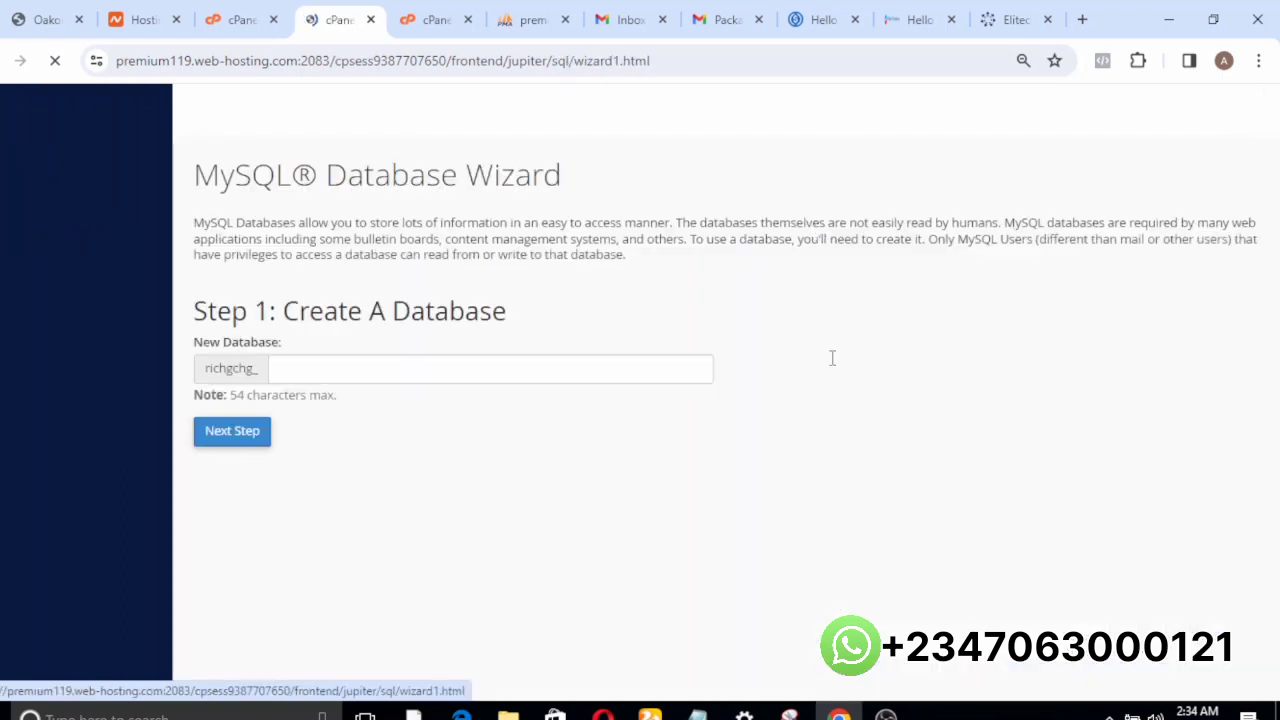
Create the database named 'elite' and continue to the user step
left_click(405, 365)
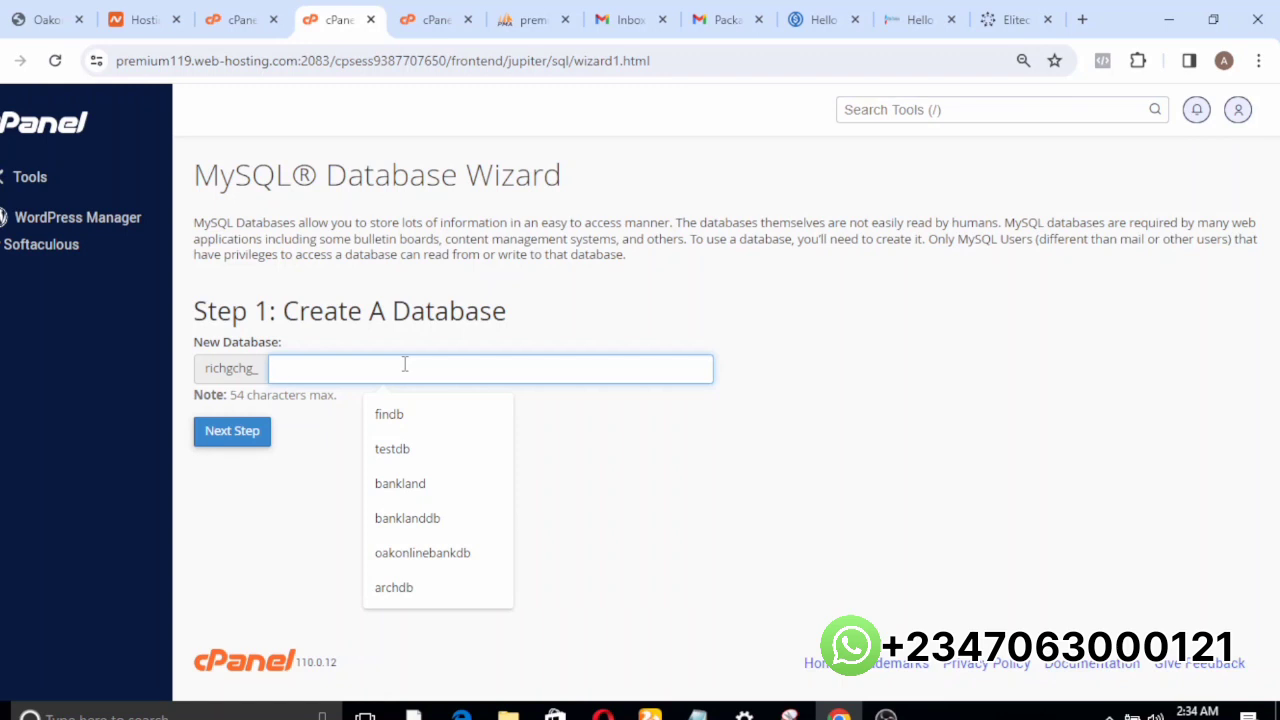
type("elite")
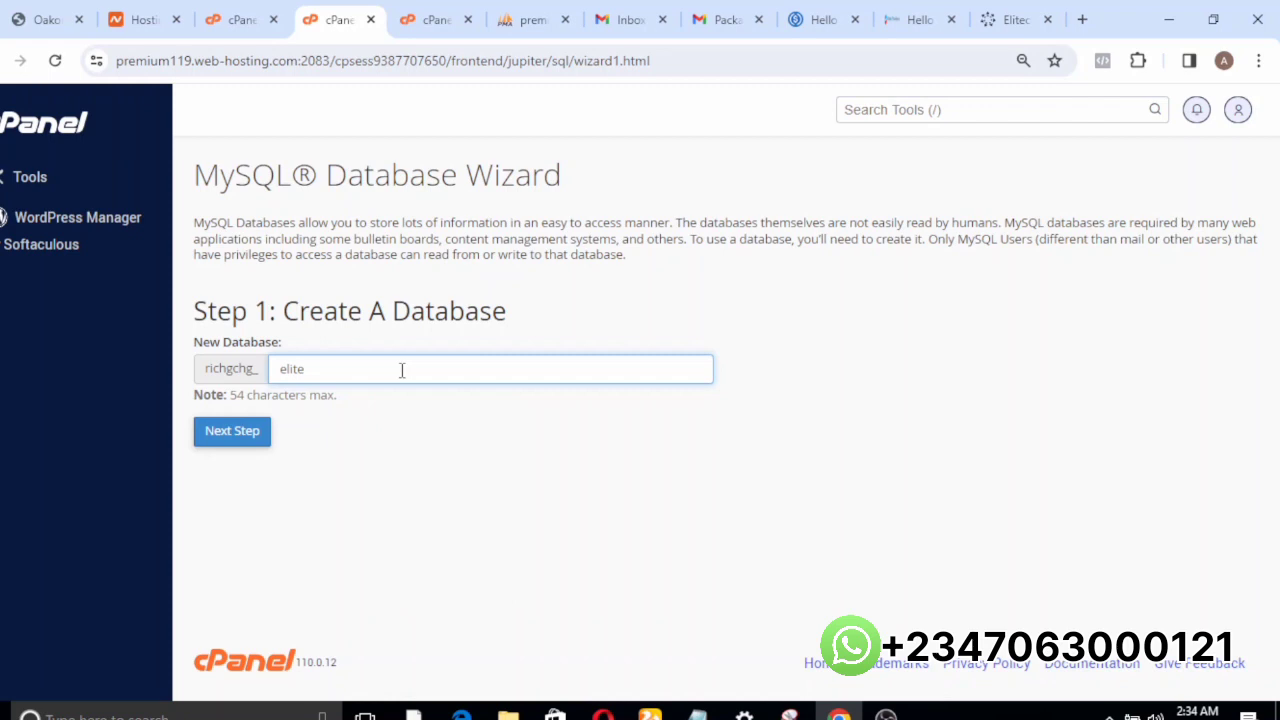
left_click(249, 440)
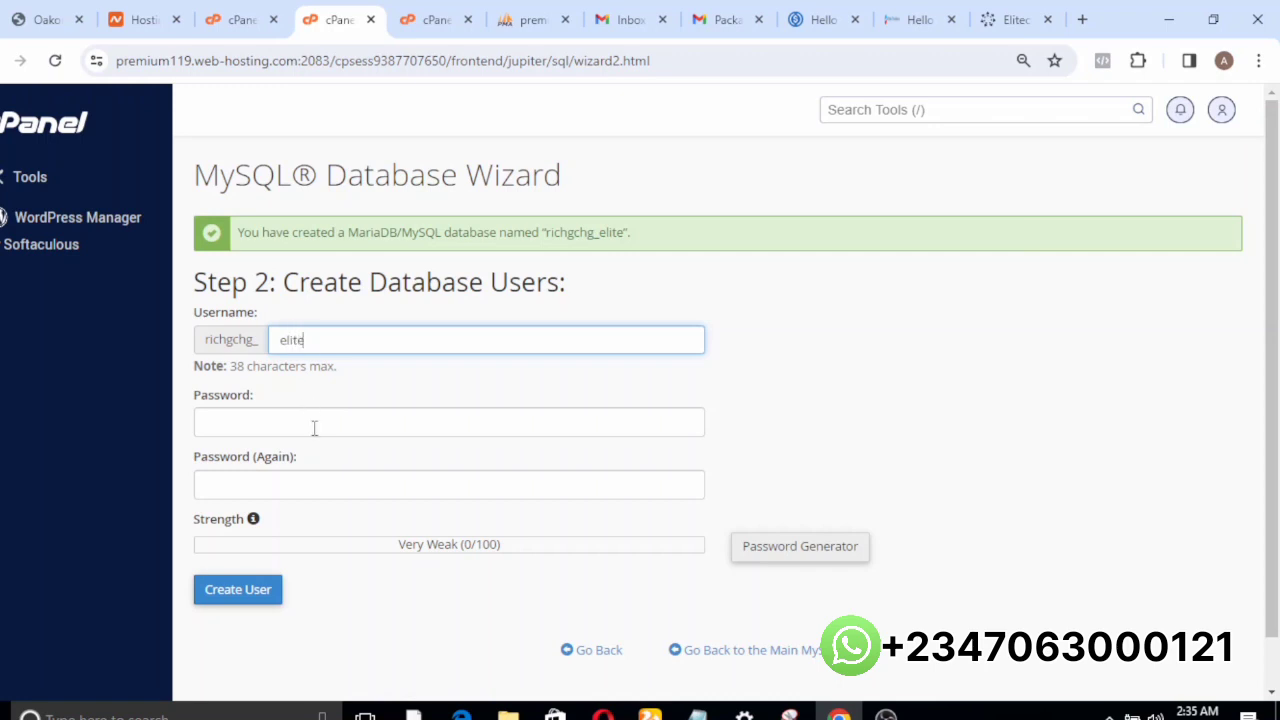
Bring up the Notepad notes and select the saved database password
mouse_move(697, 714)
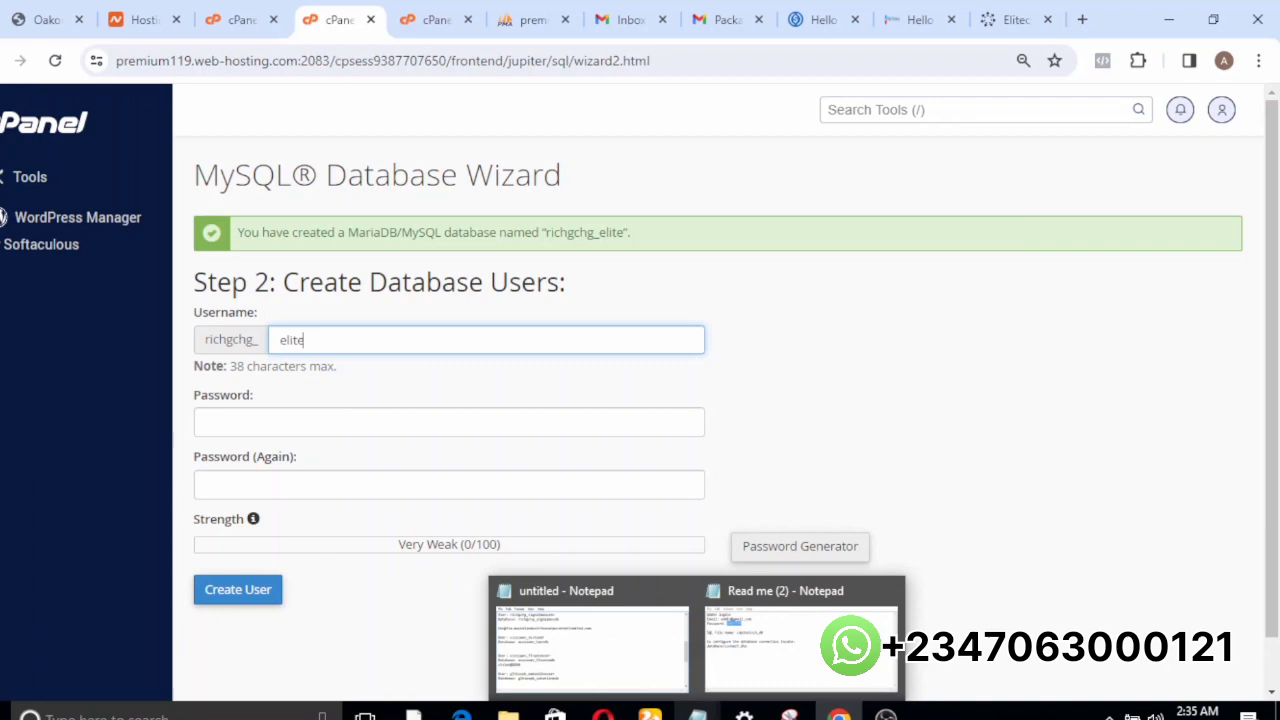
left_click(652, 690)
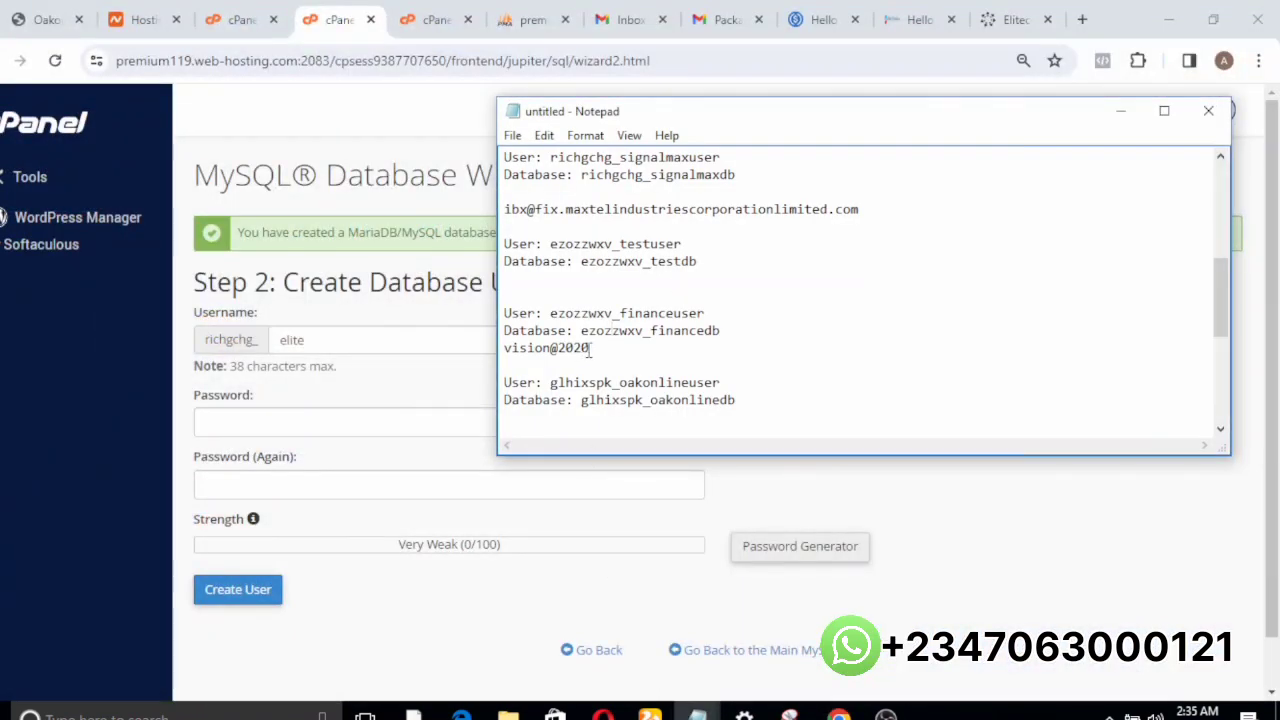
left_click_drag(593, 349, 506, 347)
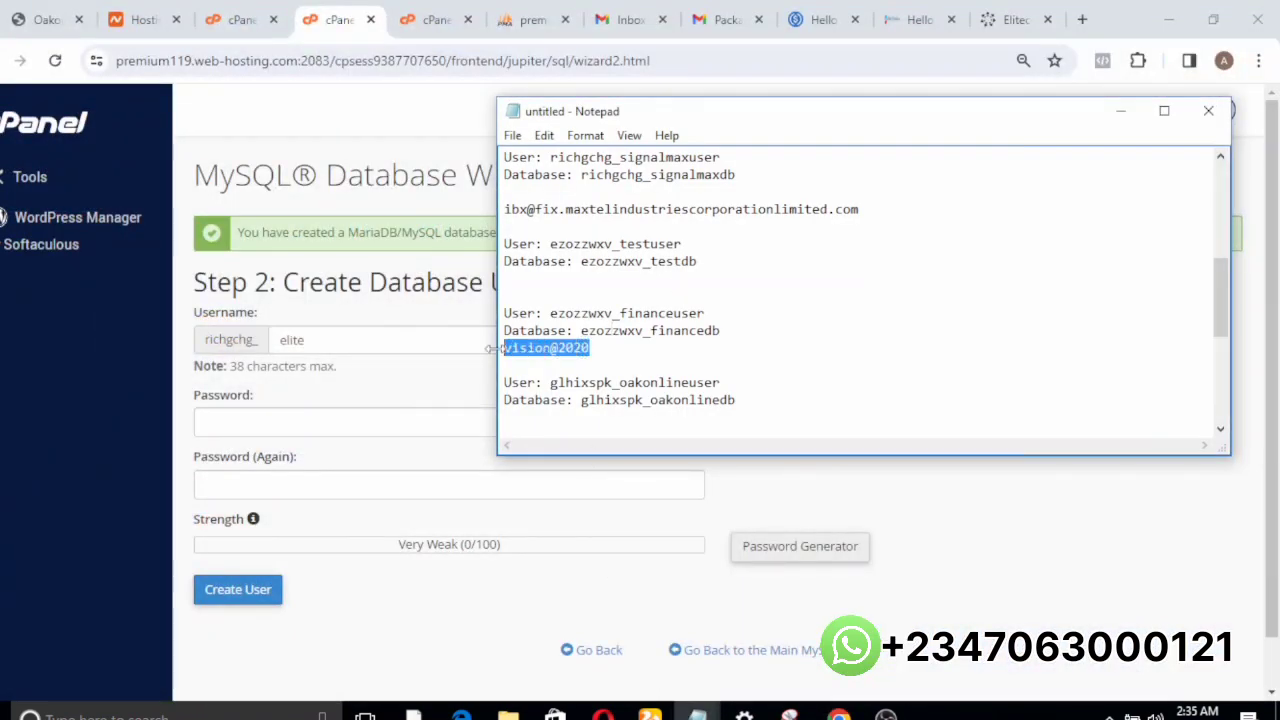
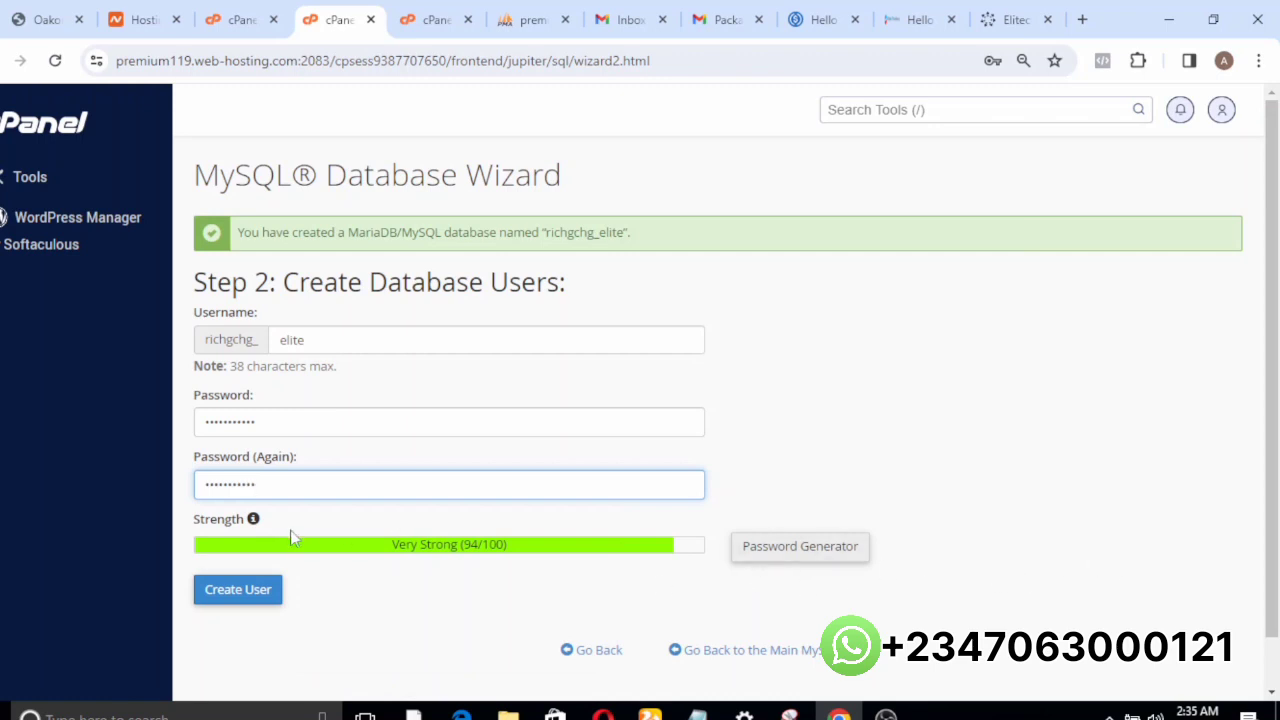
Create the MySQL user richgchg_elite, then select the user and database names on Step 3
left_click(249, 595)
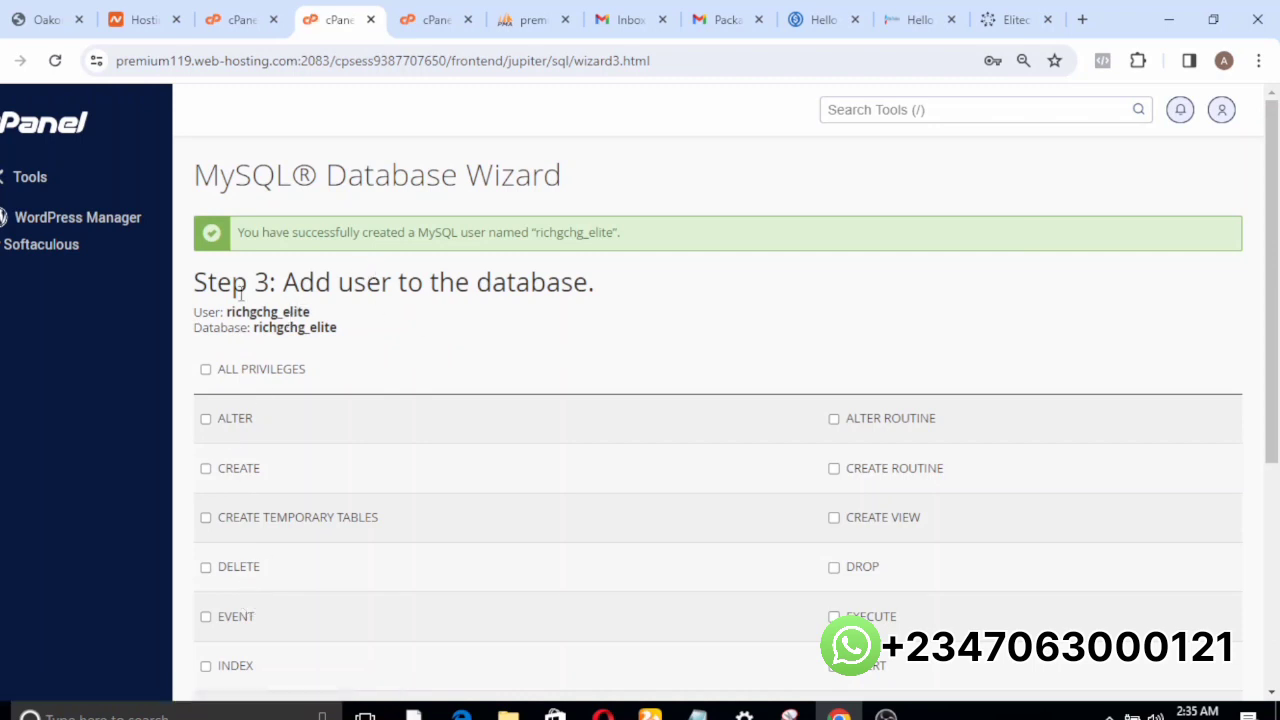
left_click_drag(195, 316, 340, 331)
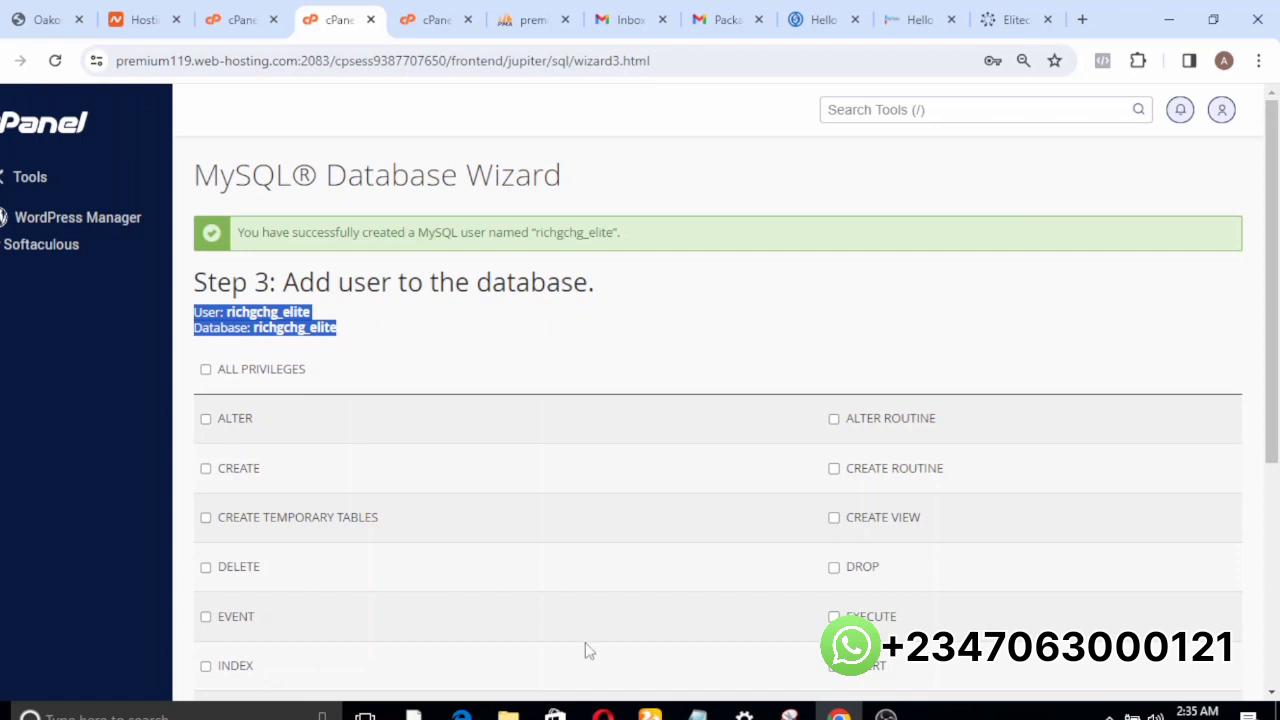
mouse_move(697, 714)
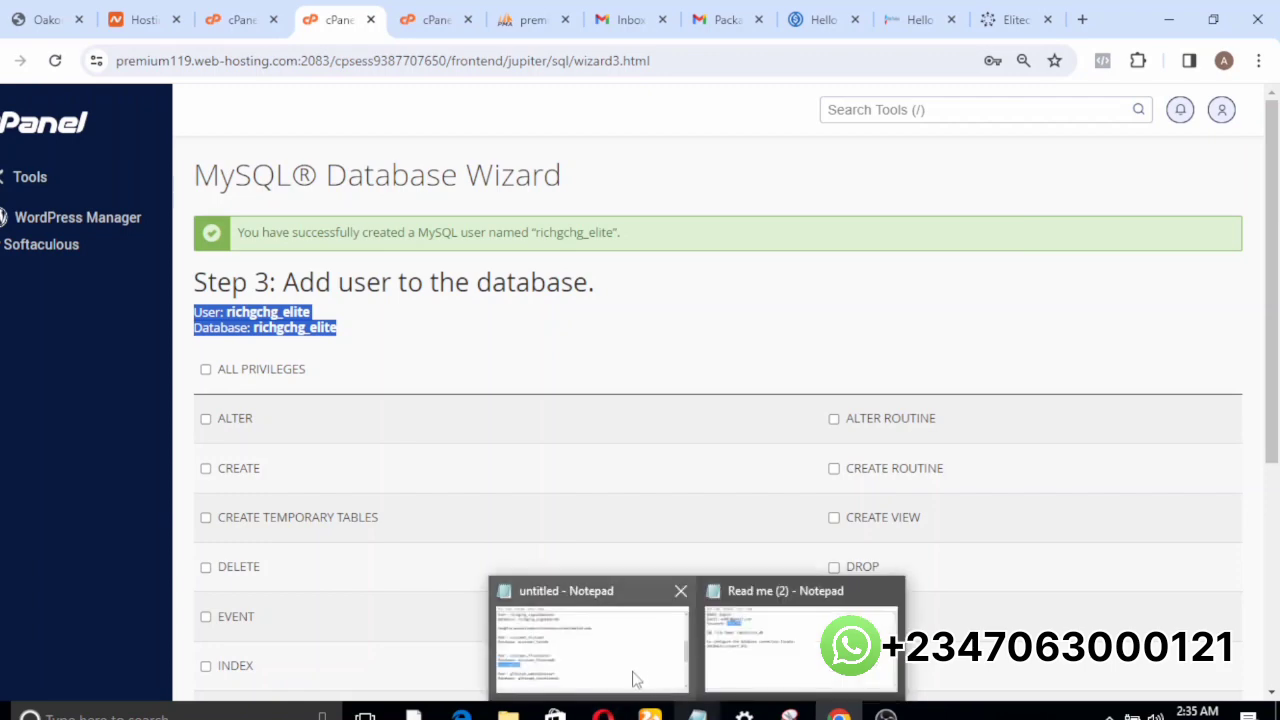
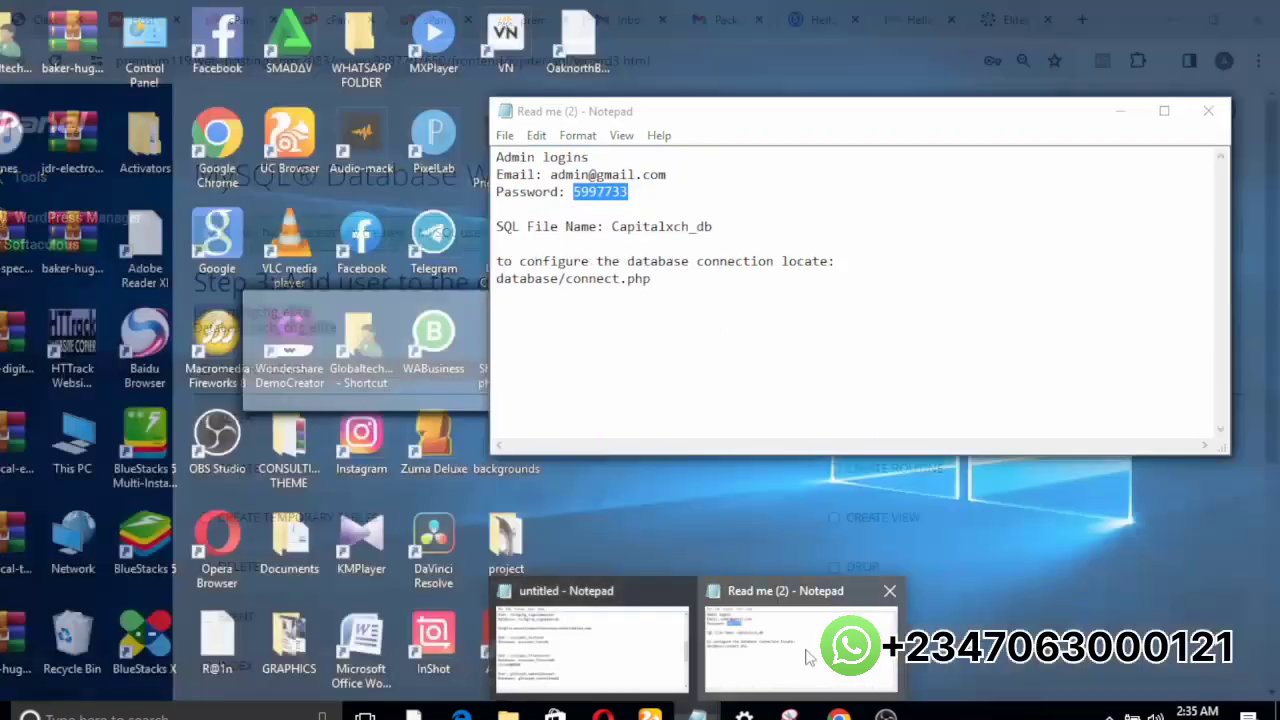
Paste the new user and database names at the end of the Read me notes
left_click(820, 630)
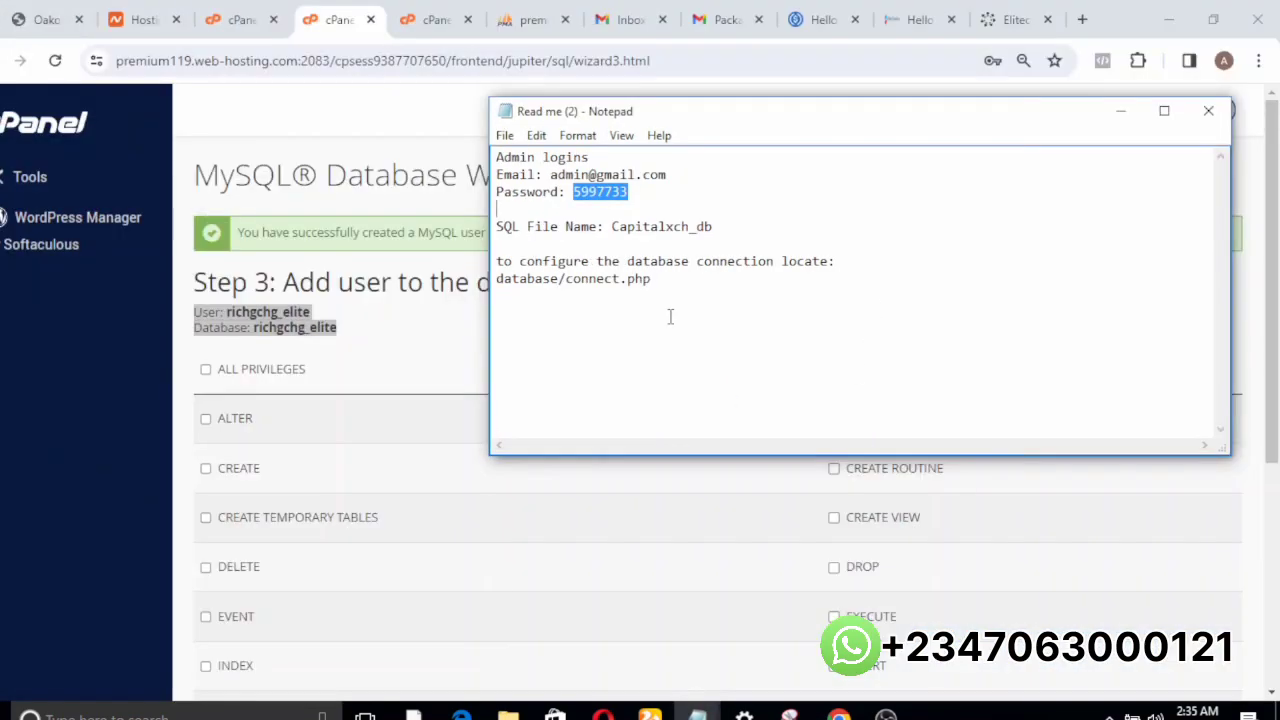
left_click(669, 312)
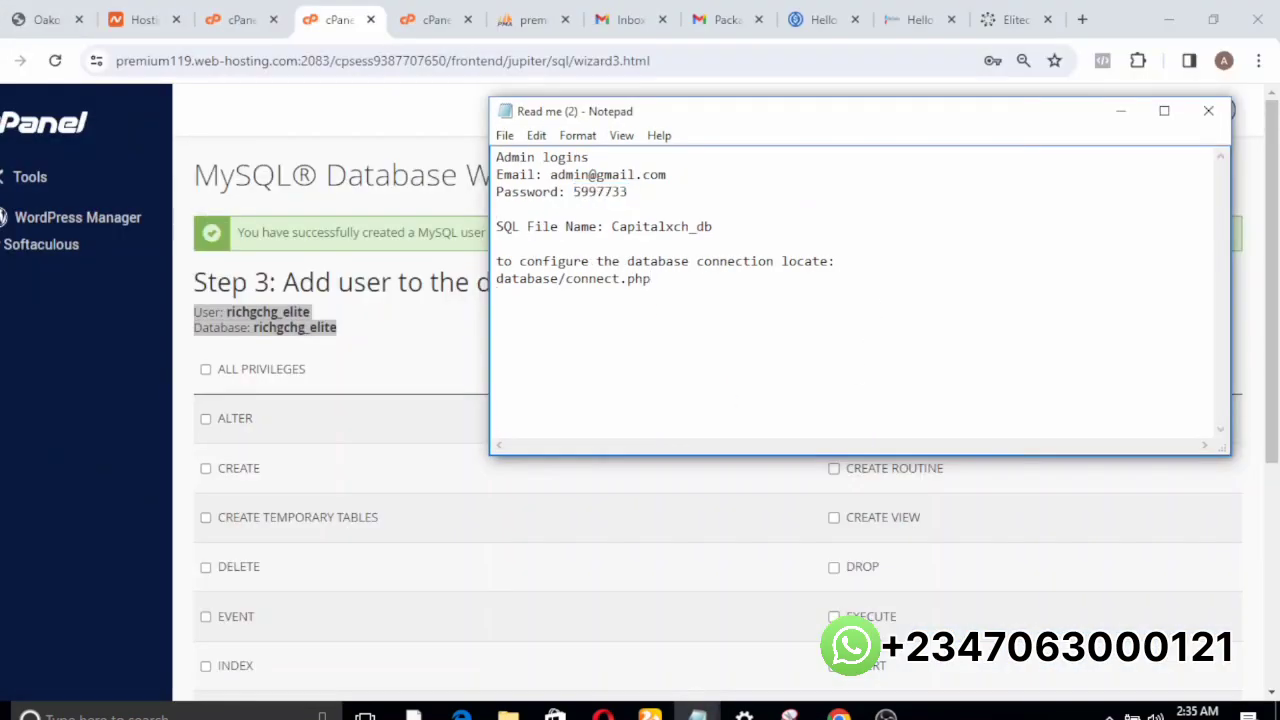
type("User: richgchg_elite Database: richgchg_elite")
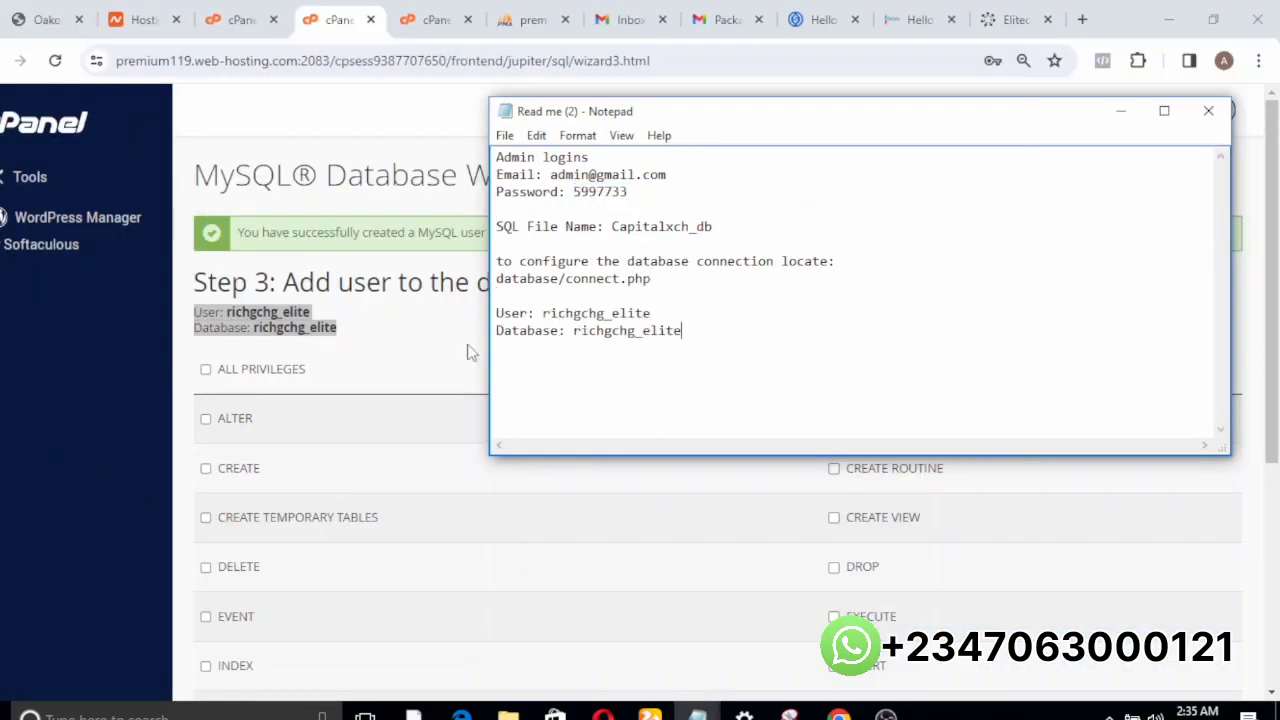
Grant richgchg_elite ALL PRIVILEGES on the richgchg_elite database and finish the wizard
left_click(206, 369)
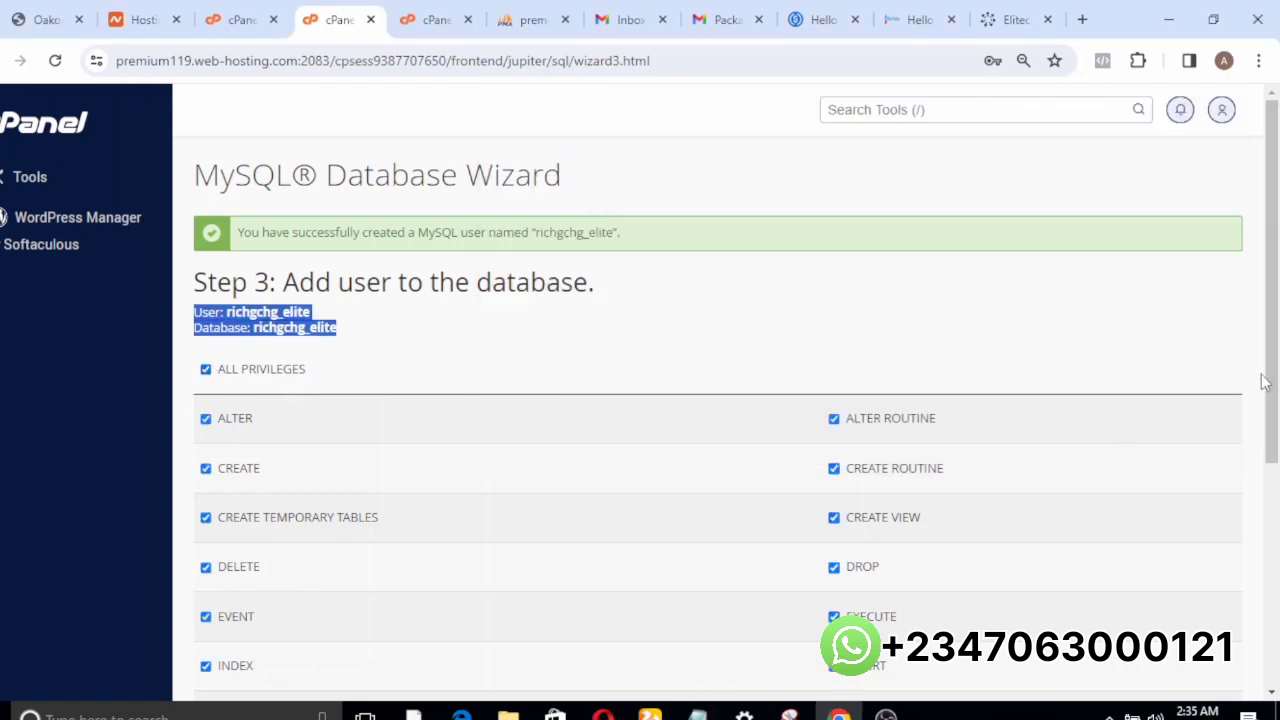
scroll(1262, 374, "down", 4)
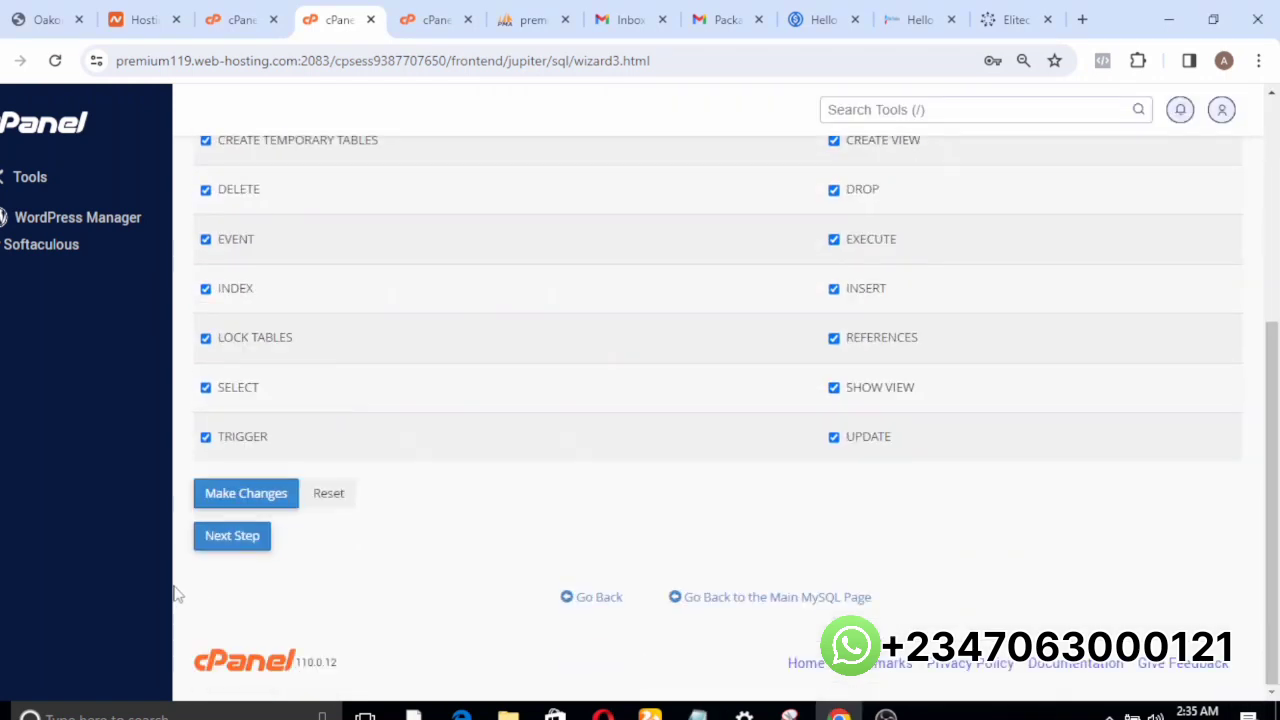
left_click(229, 552)
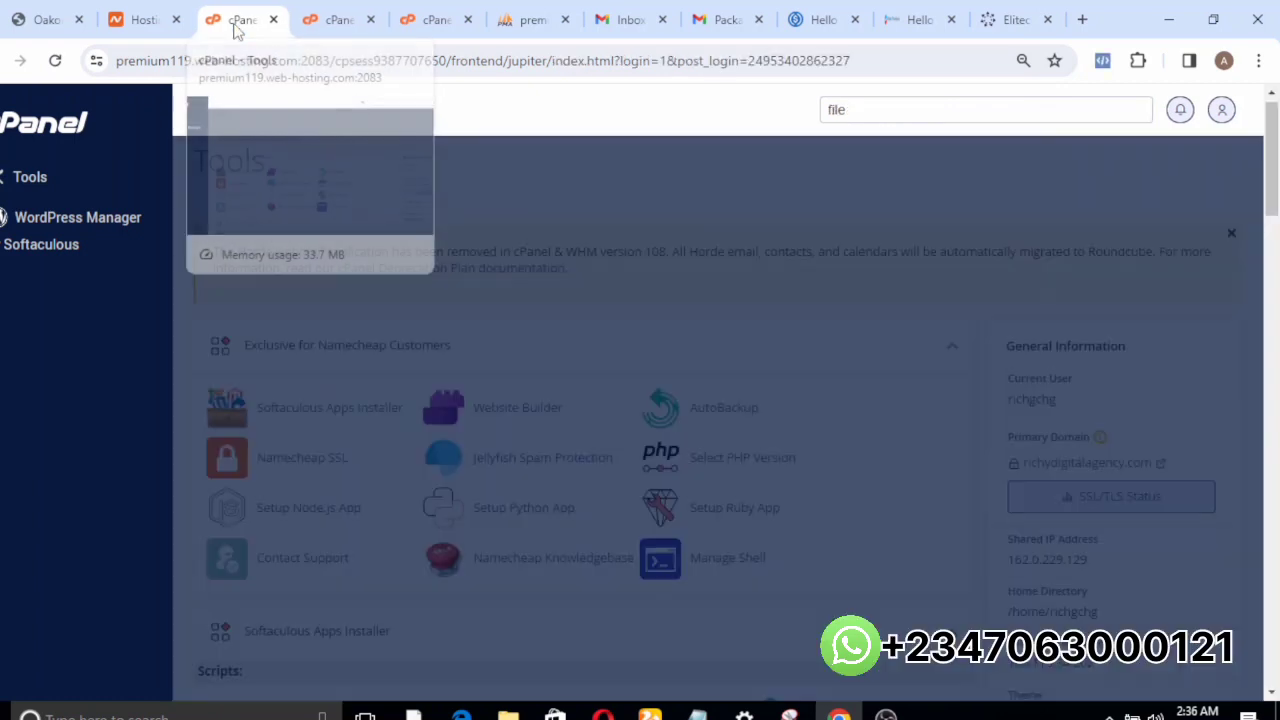
Search the cPanel tools for 'php', launch phpMyAdmin and open richgchg_elite's Import page
left_click(240, 24)
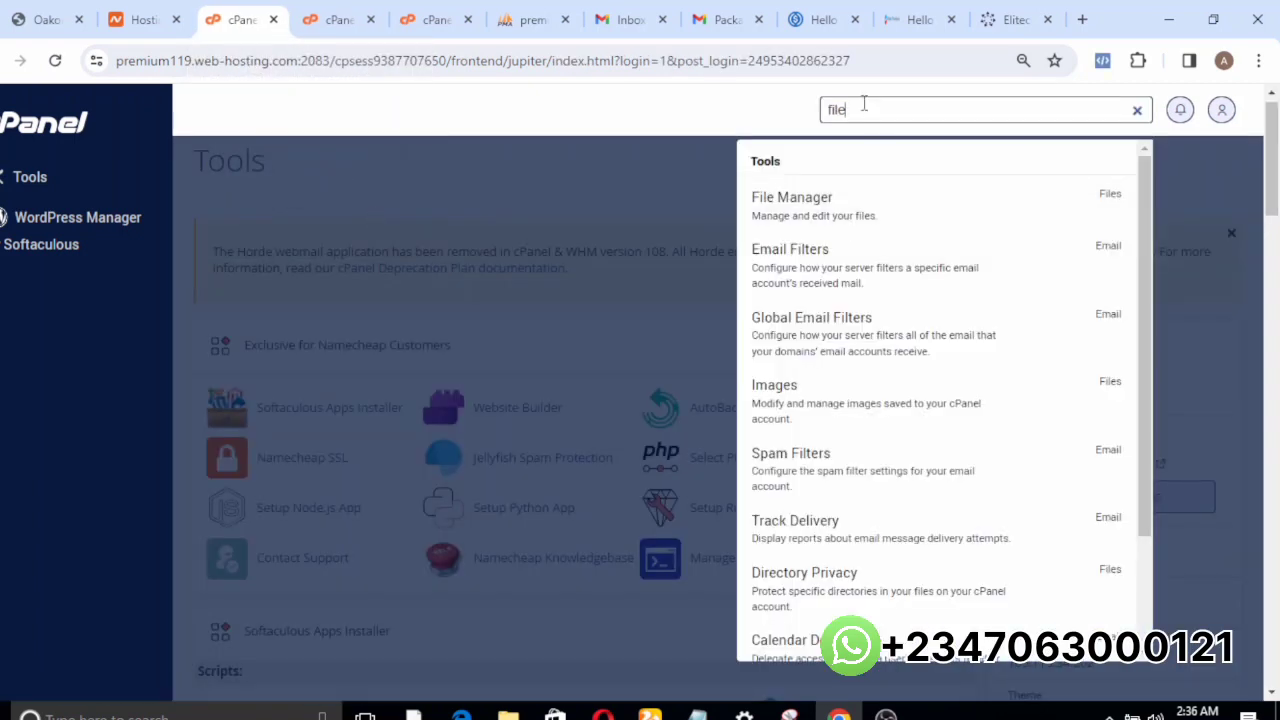
key("BackSpace")
key("BackSpace")
key("BackSpace")
key("BackSpace")
type("p")
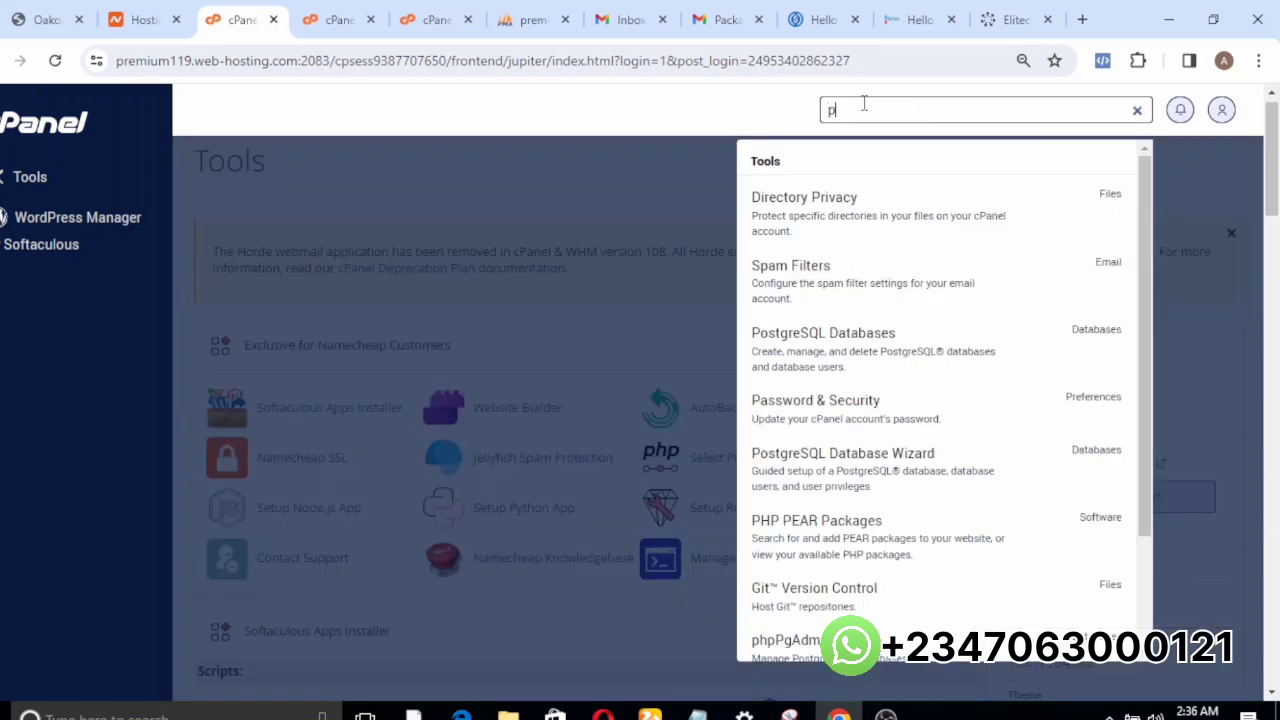
type("hp")
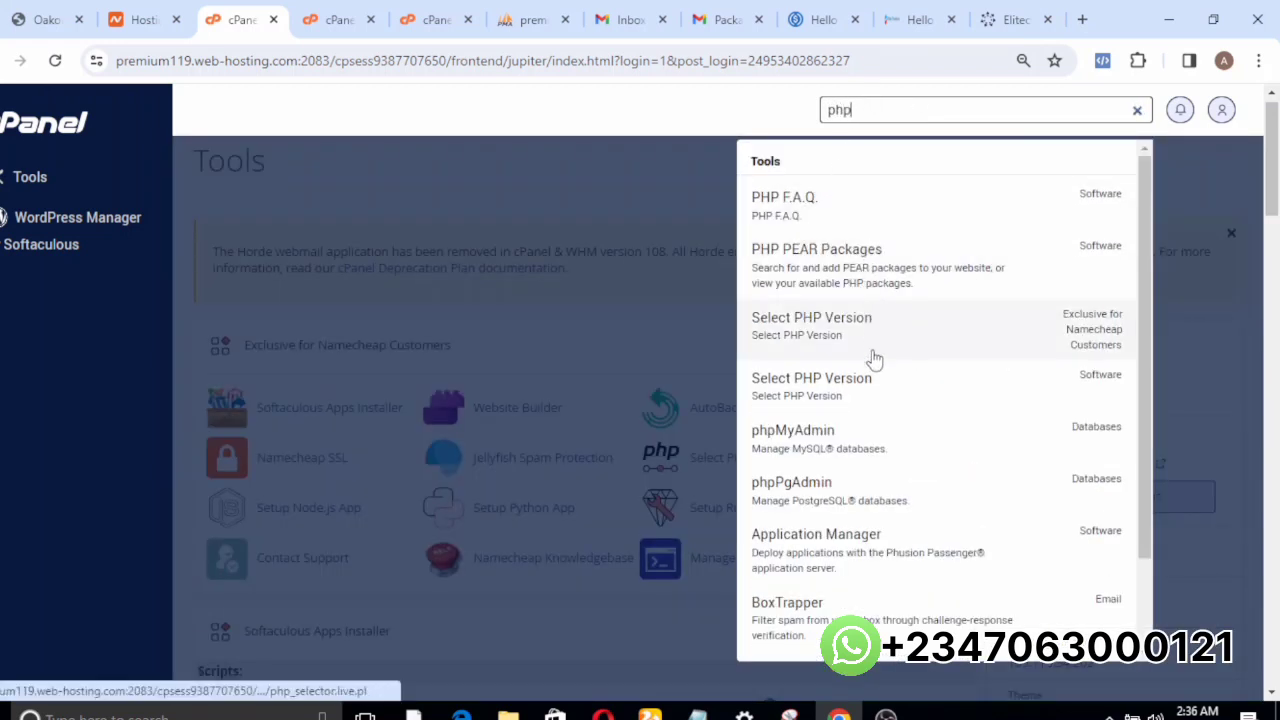
left_click(841, 440)
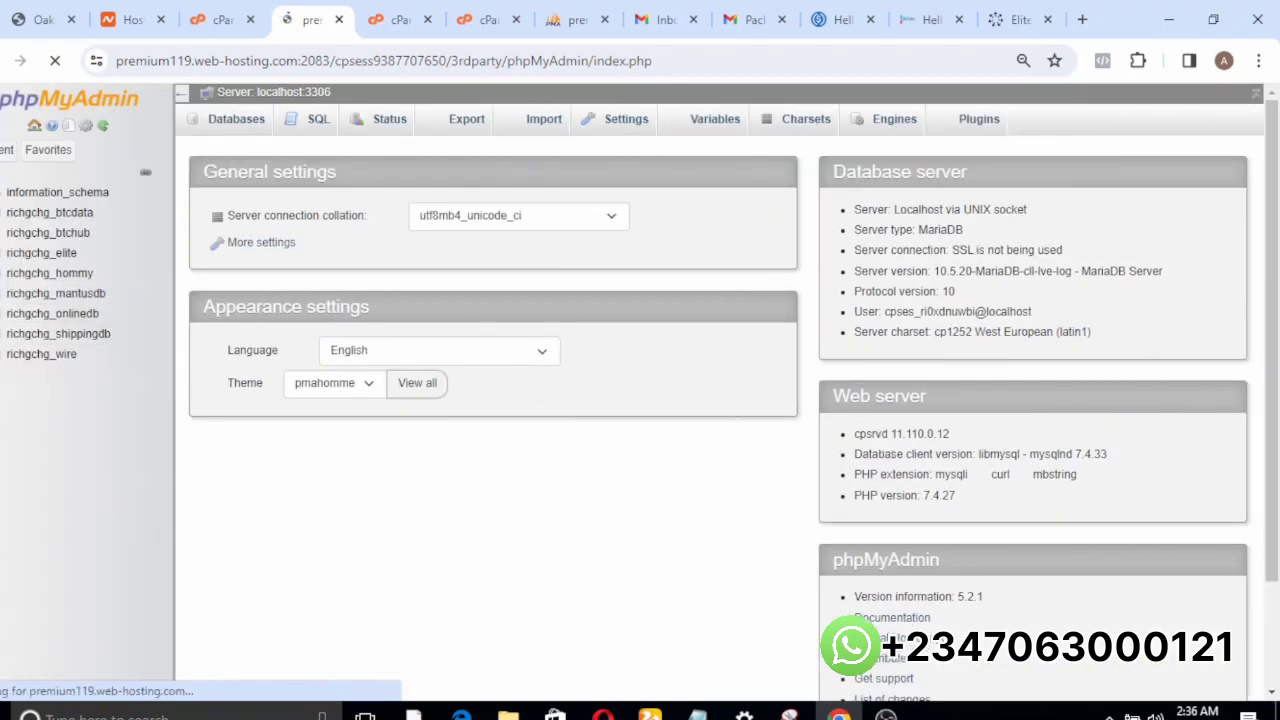
left_click(45, 257)
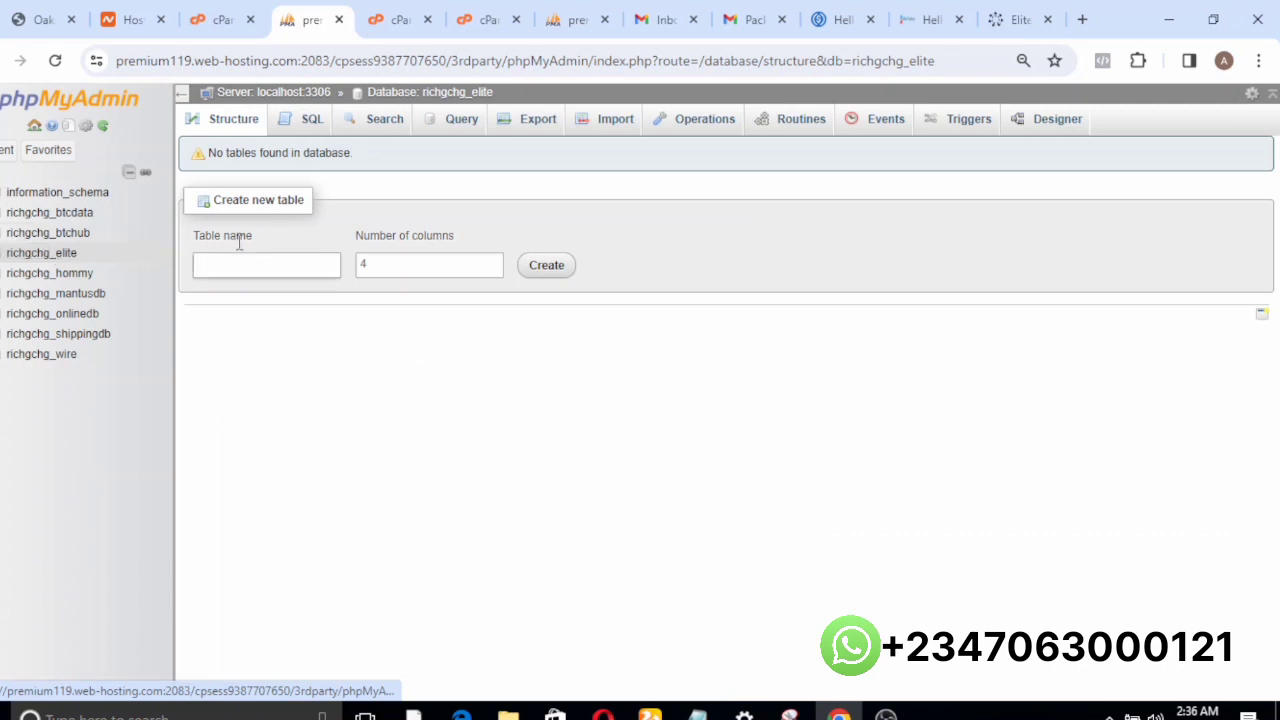
left_click(605, 124)
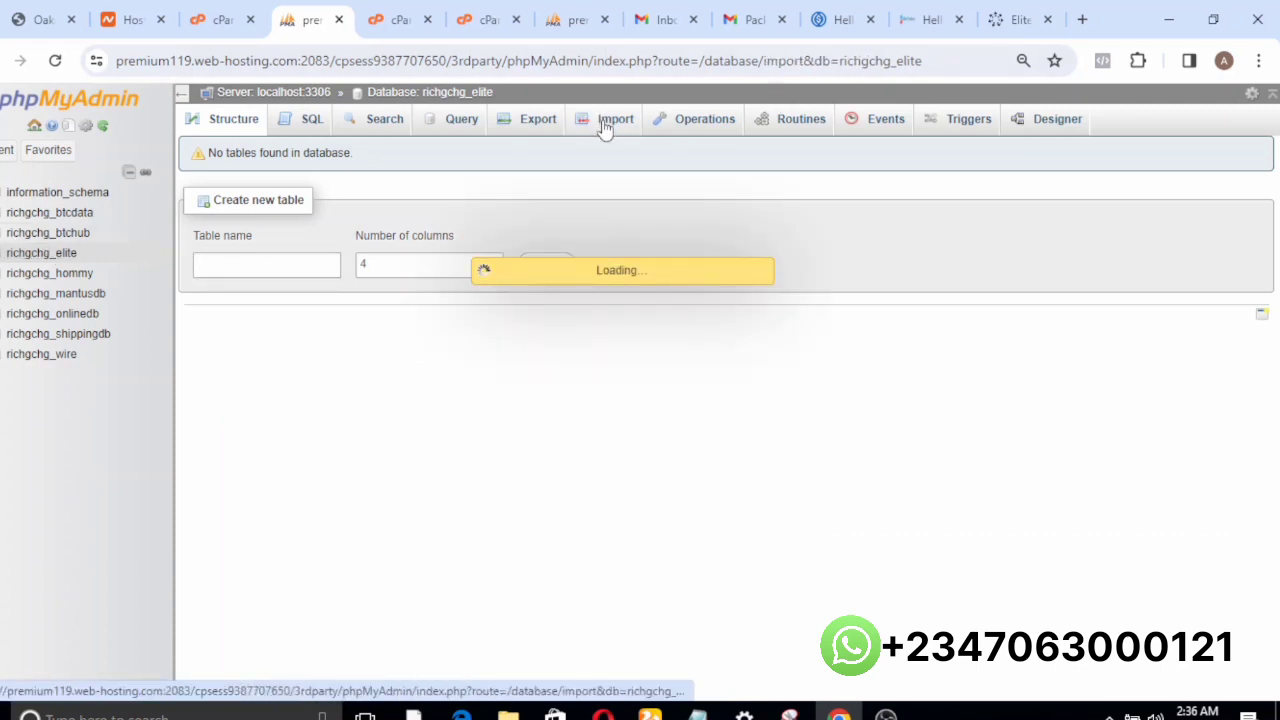
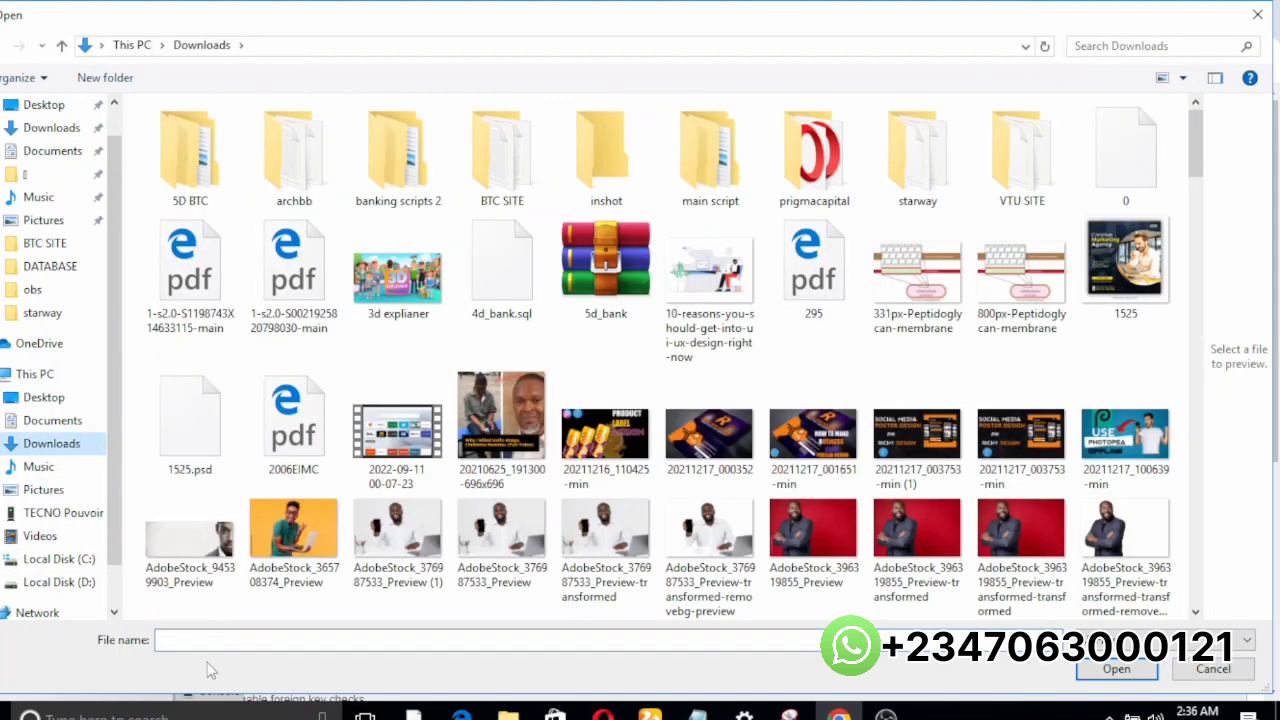
Import capitalxch_db.sql into the richgchg_elite database, running 54 queries successfully
left_click(190, 641)
type("cap")
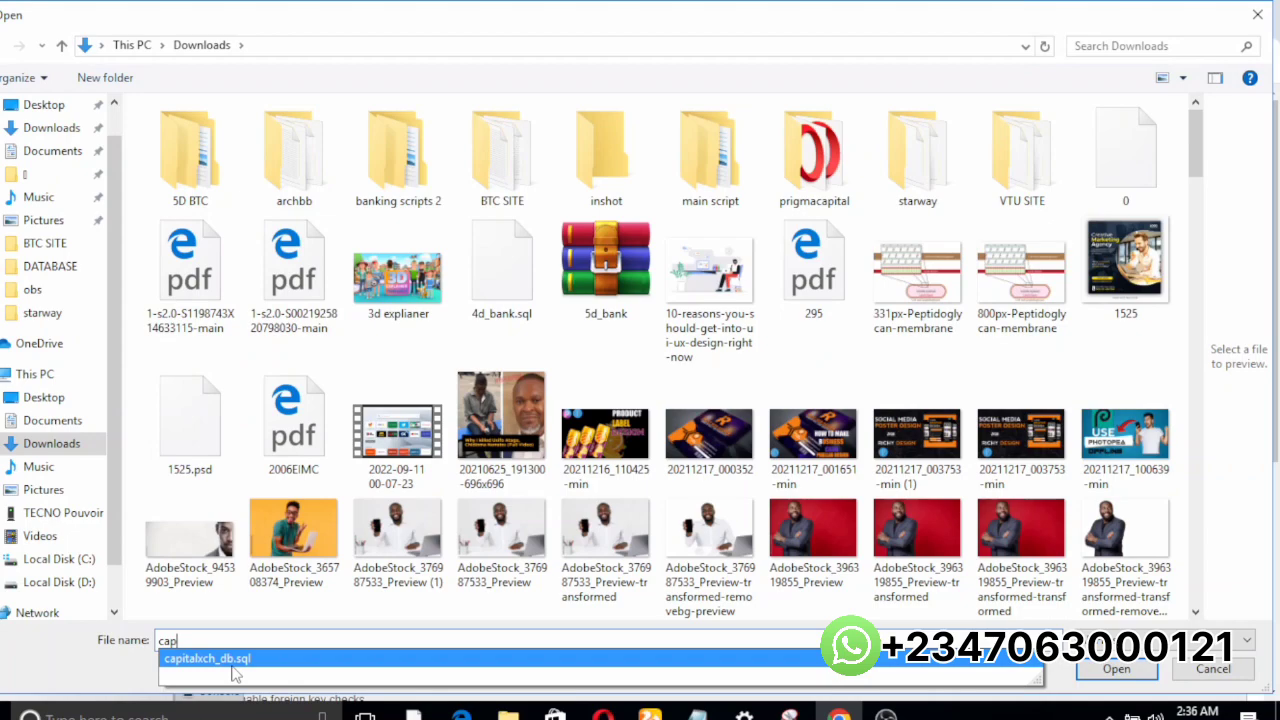
left_click(232, 666)
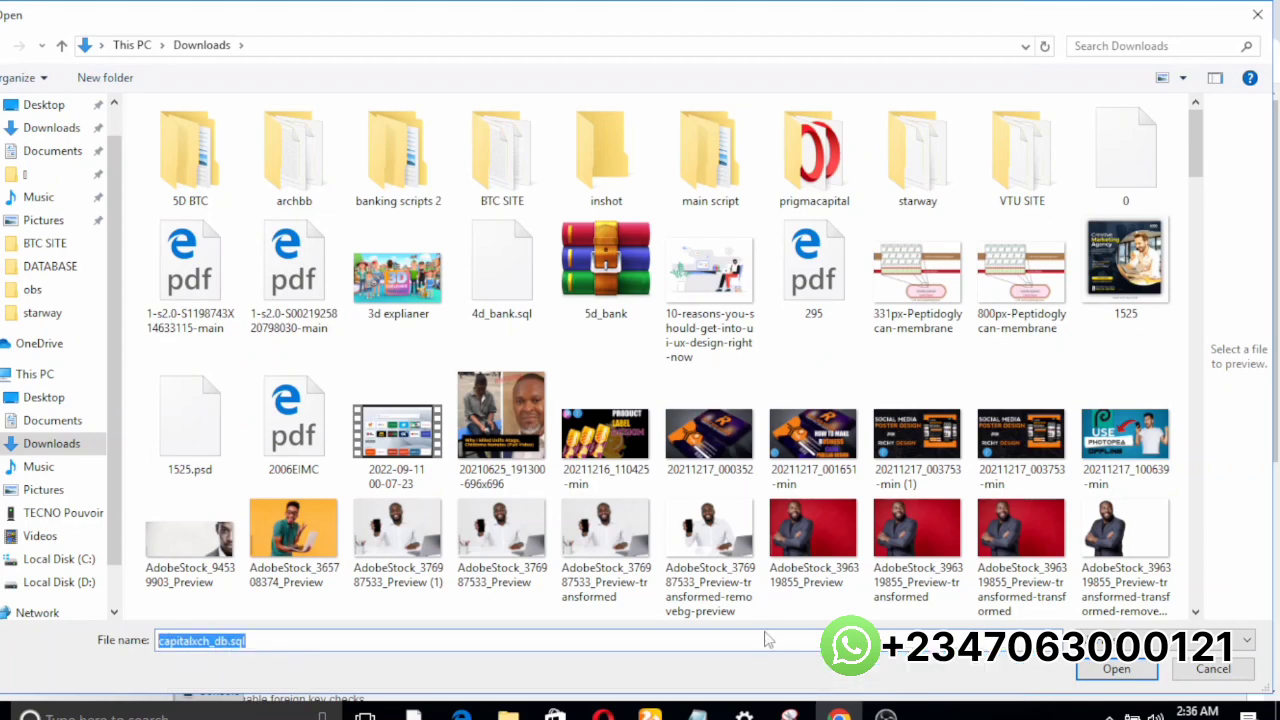
left_click(1110, 668)
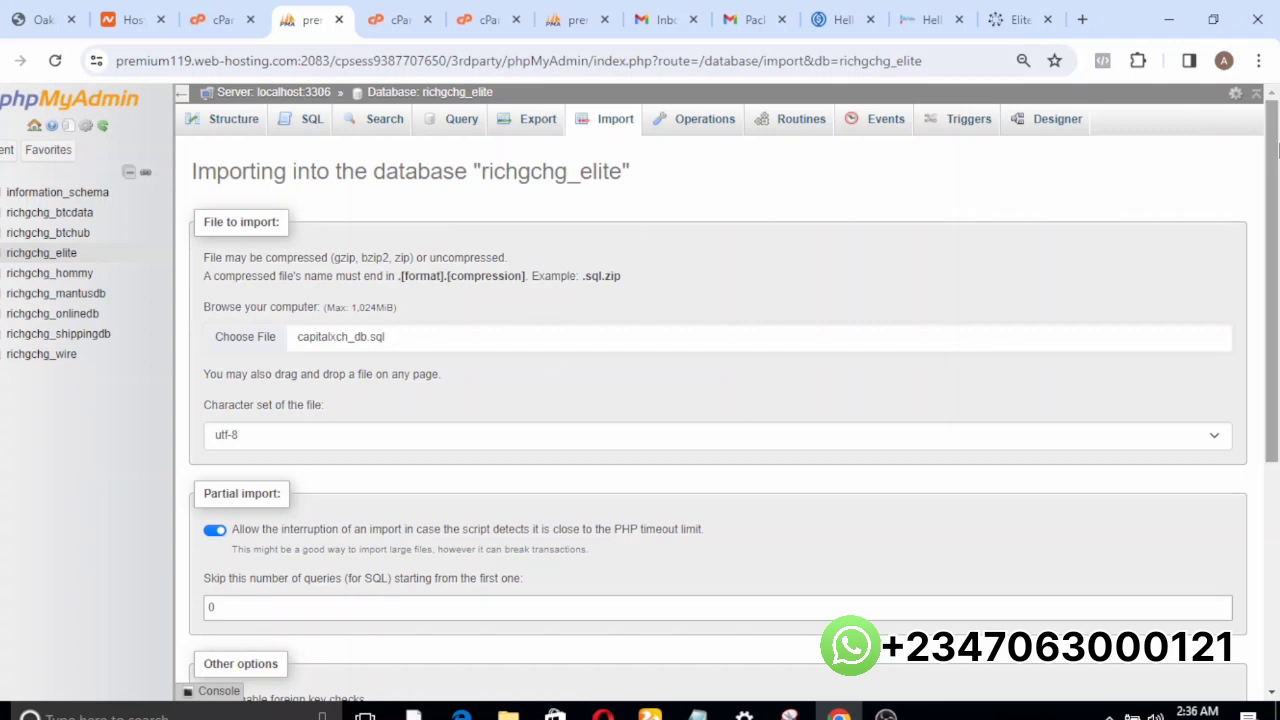
left_click_drag(1273, 178, 1256, 568)
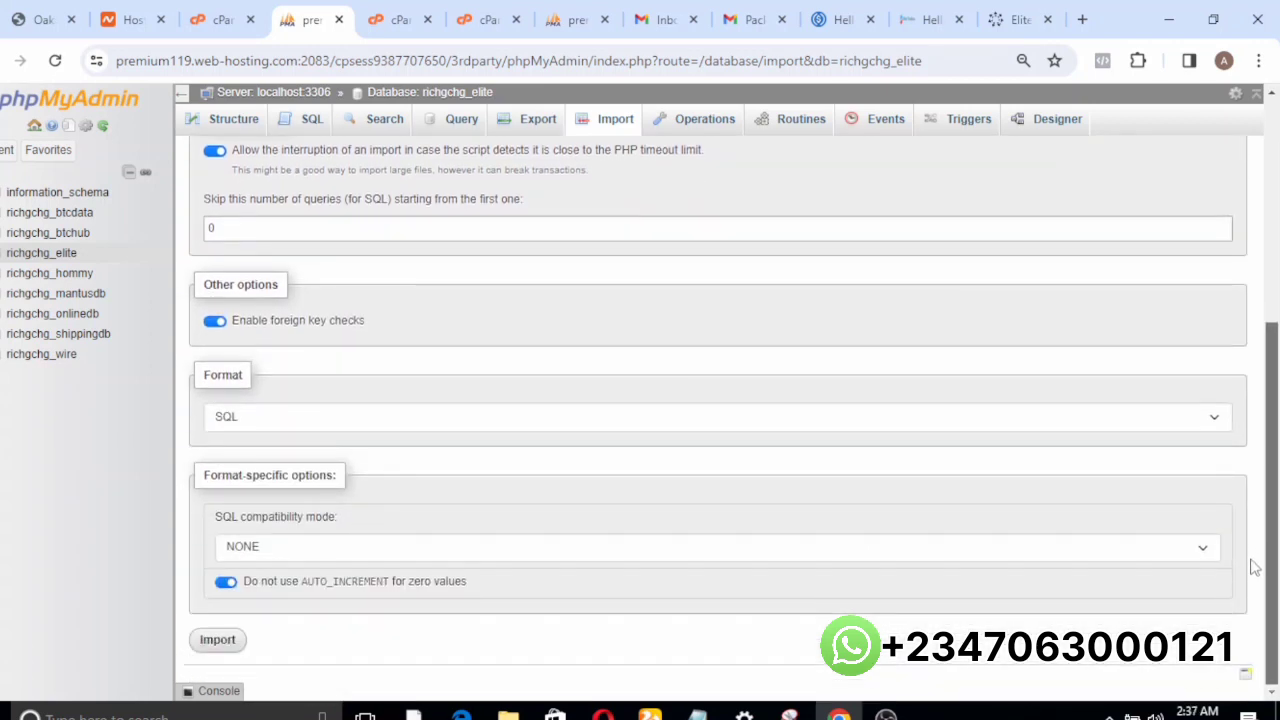
left_click(218, 641)
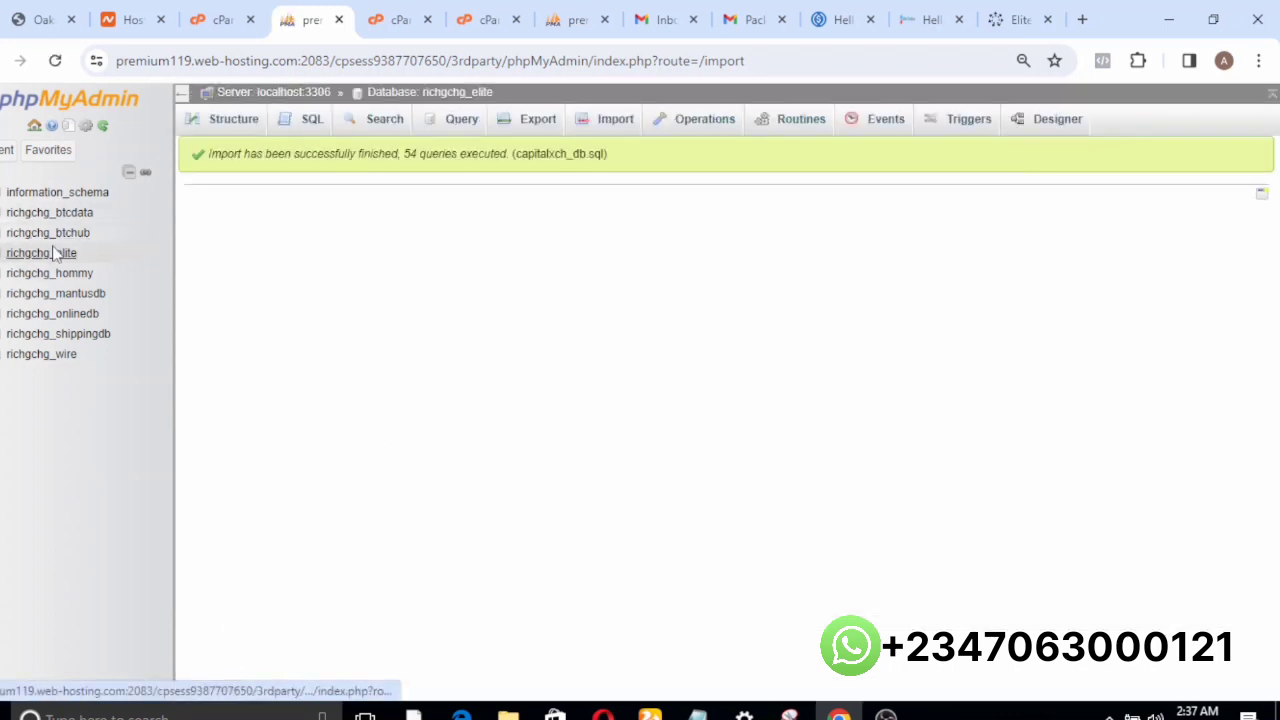
Check richgchg_elite's 11 imported tables, then view the uploaded site zip in File Manager
left_click(56, 254)
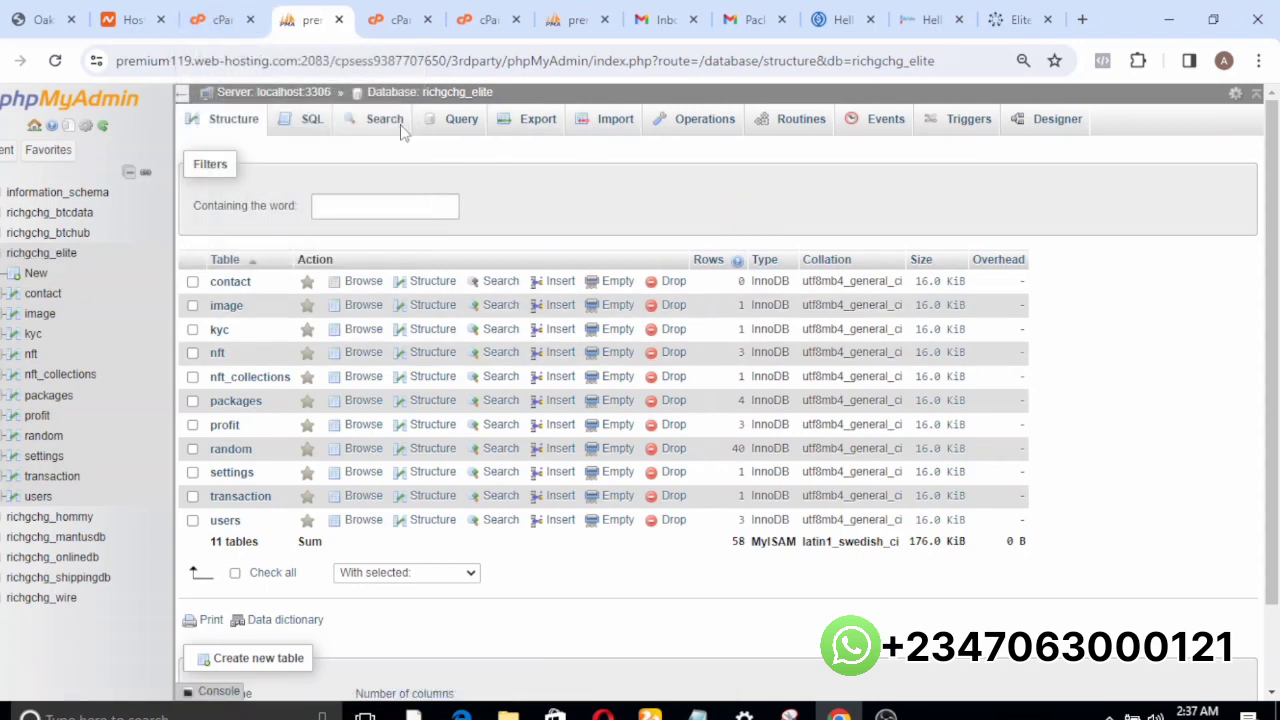
left_click(385, 18)
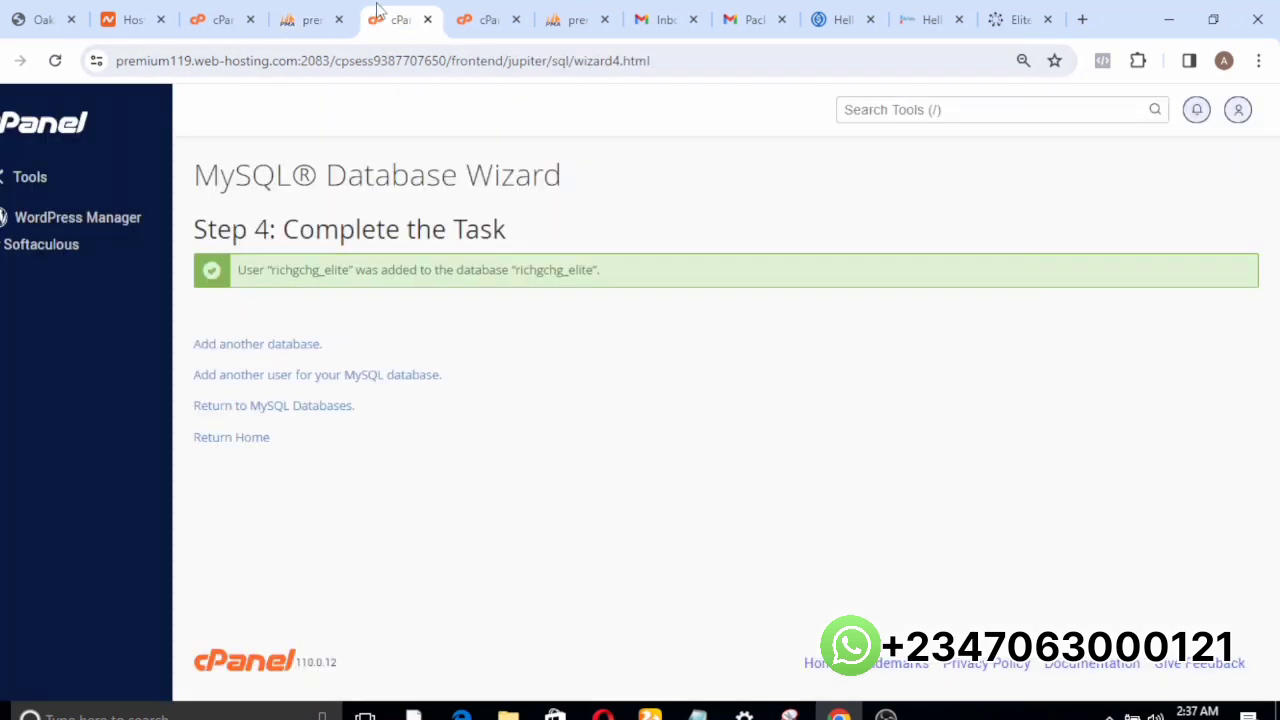
left_click(468, 28)
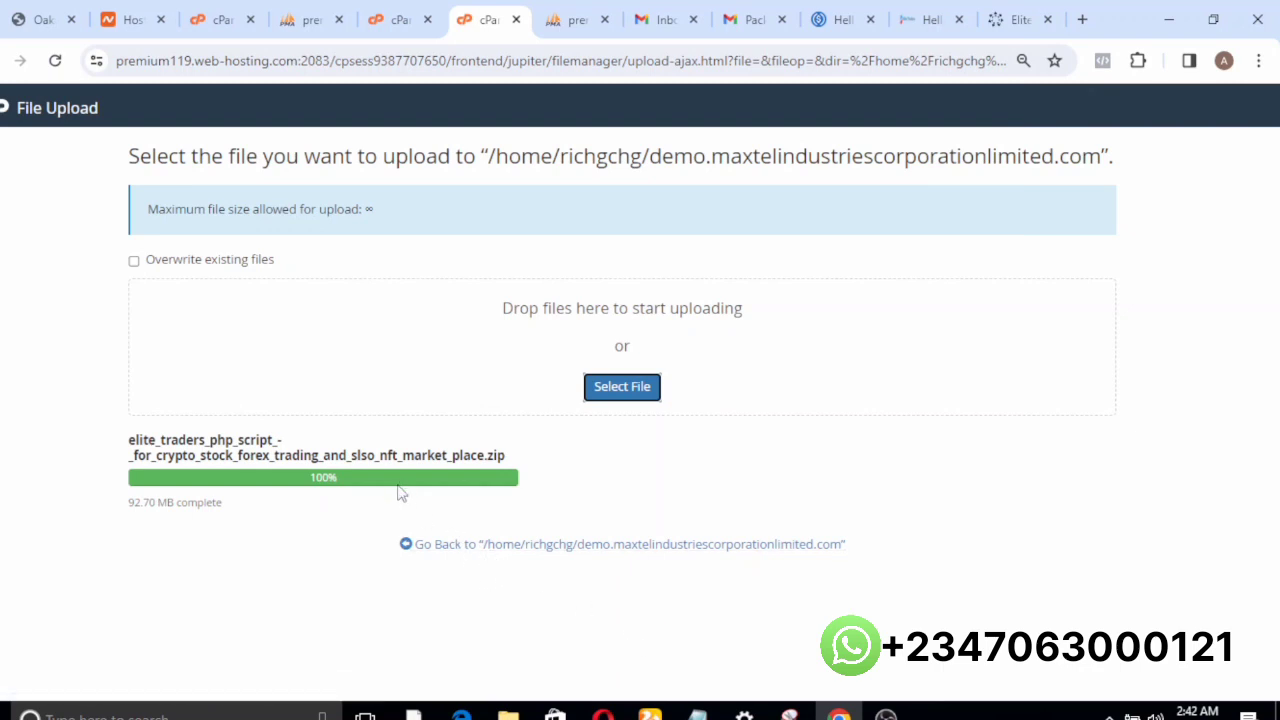
left_click(444, 548)
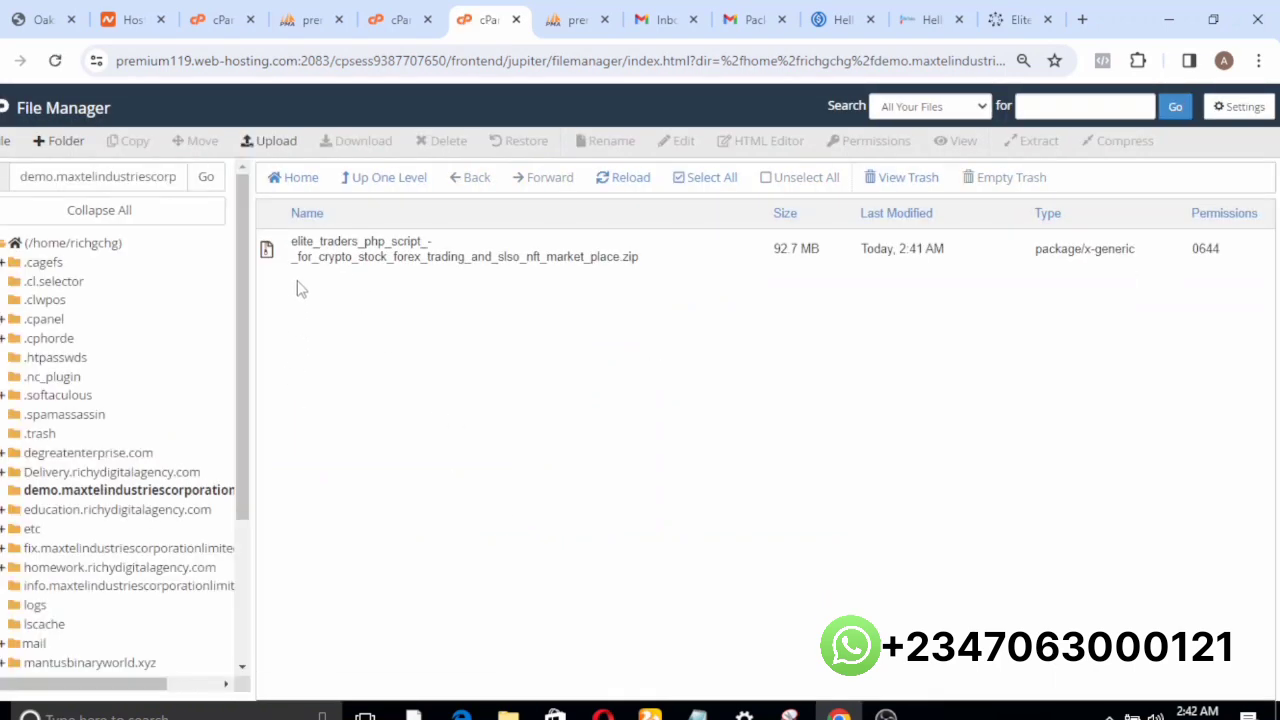
Extract the elite_traders site zip in the domain folder, producing a capitalxch folder
left_click(368, 242)
right_click(370, 243)
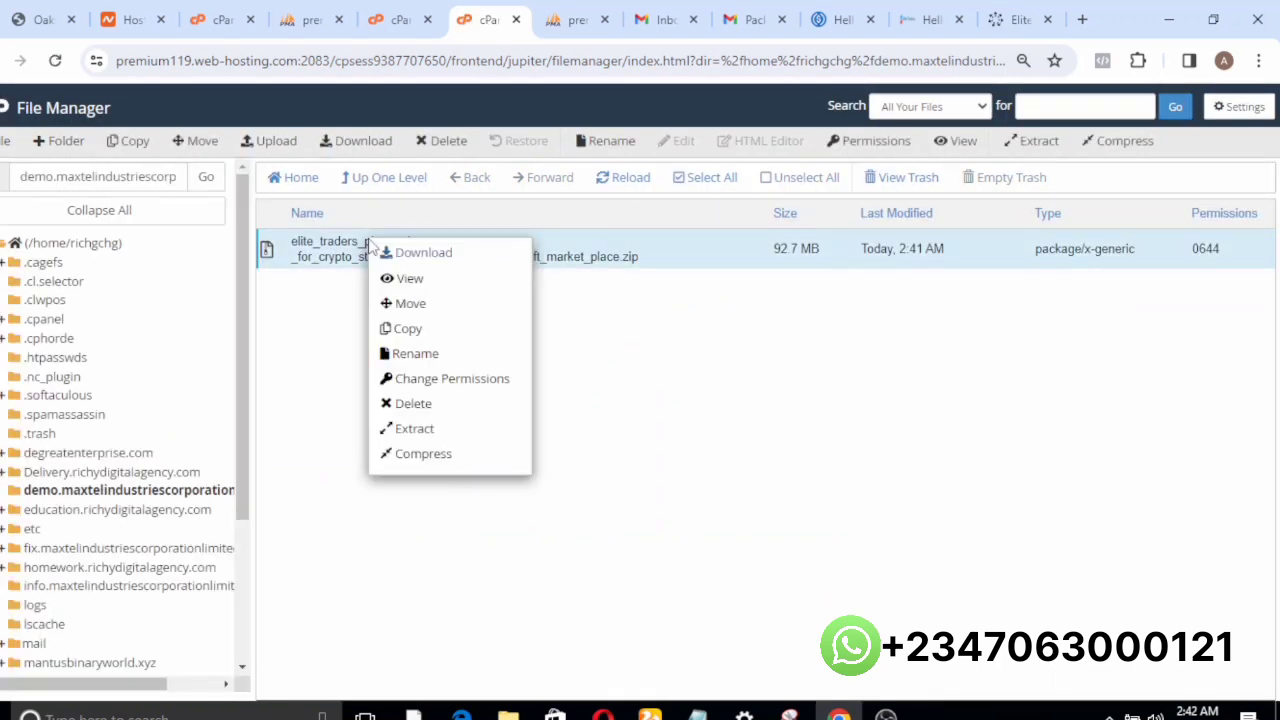
left_click(414, 432)
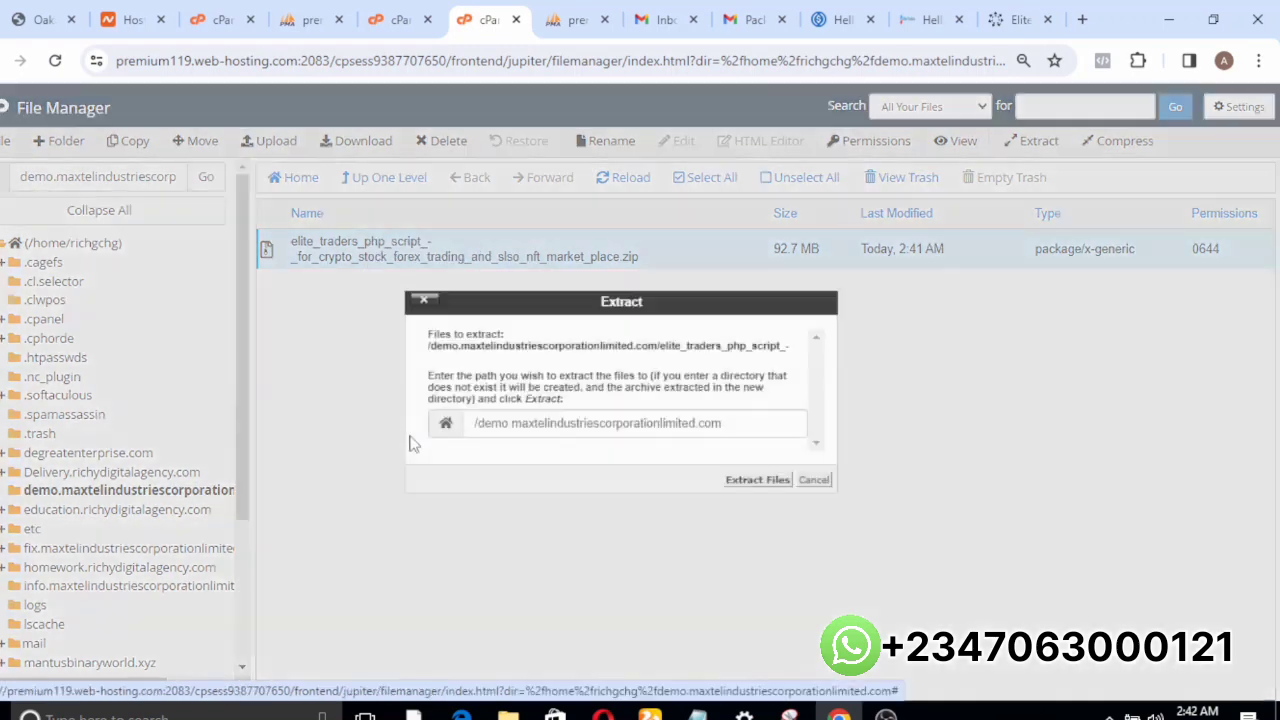
left_click(761, 479)
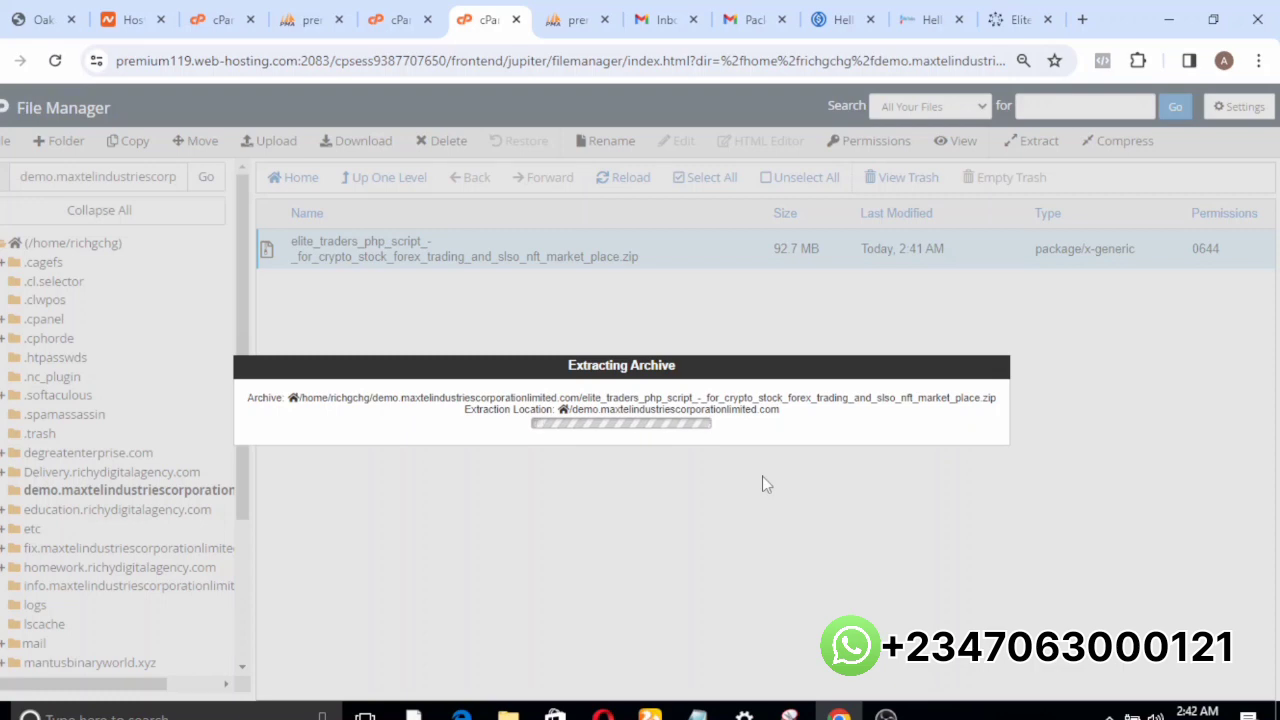
left_click(910, 572)
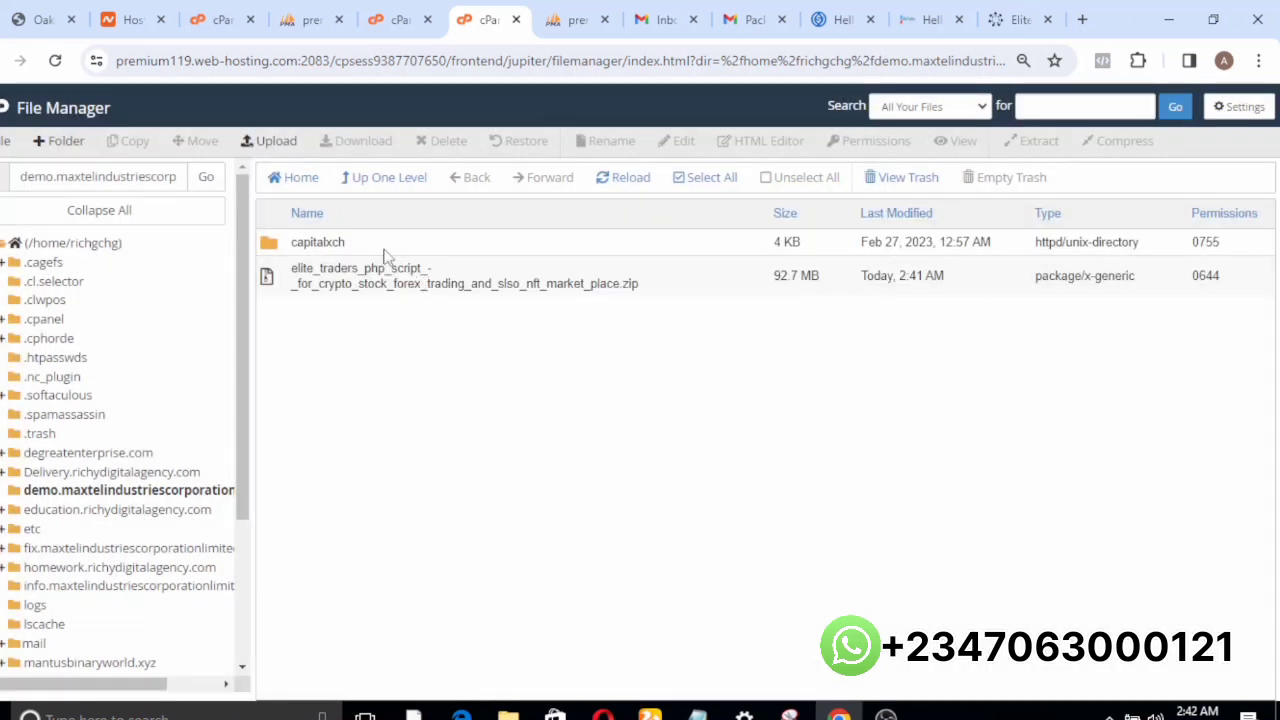
Move all of capitalxch's contents up into the demo.maxtelindustriescorporationlimited.com folder
double_click(290, 245)
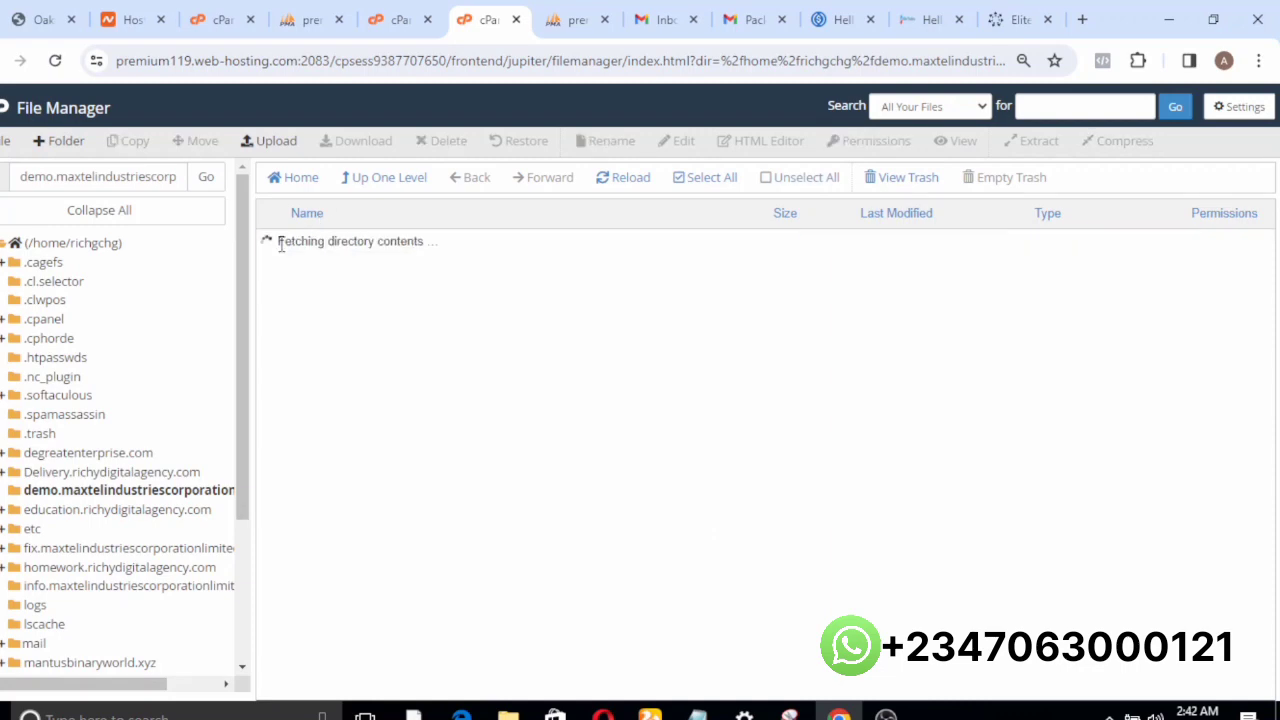
left_click(690, 182)
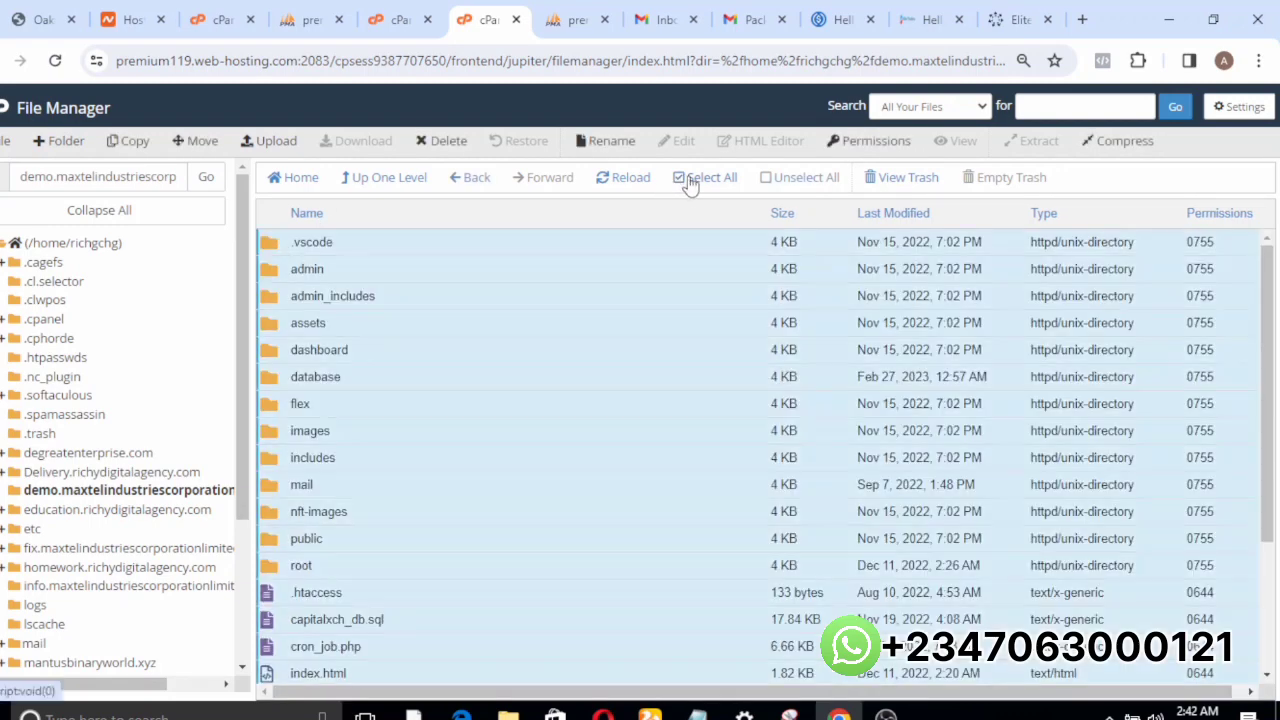
left_click(190, 141)
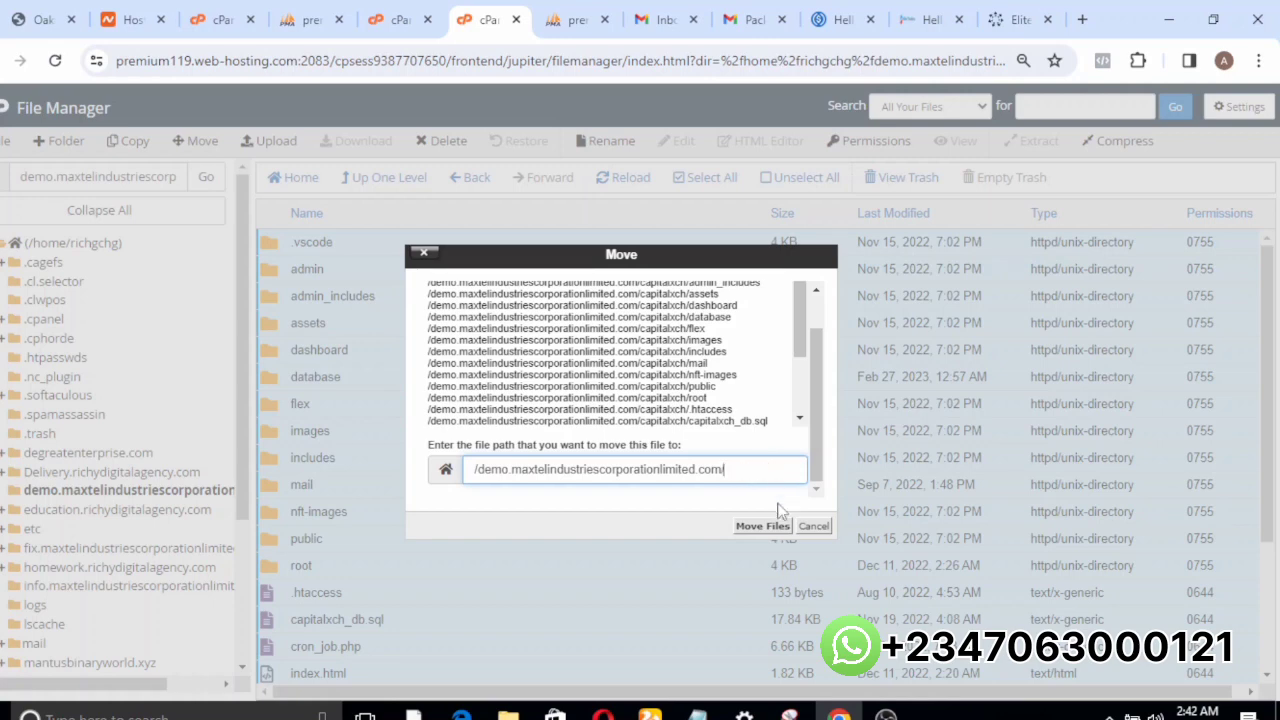
left_click(762, 528)
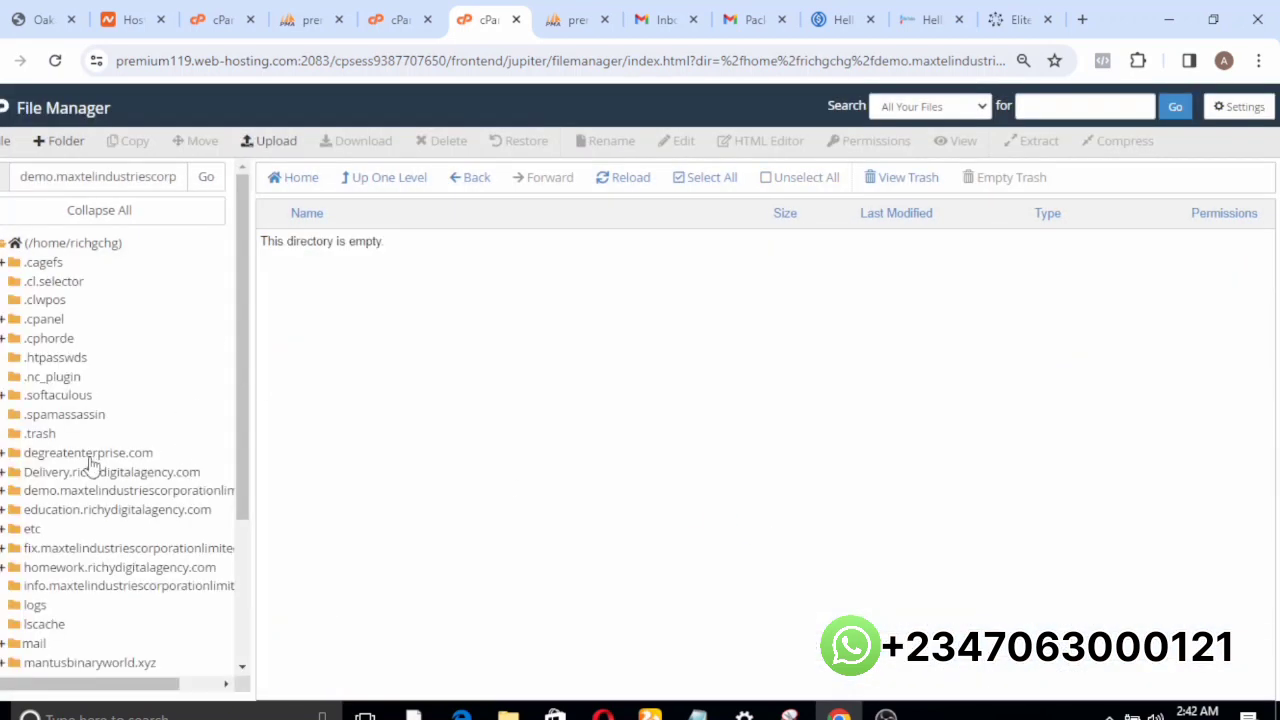
left_click(84, 490)
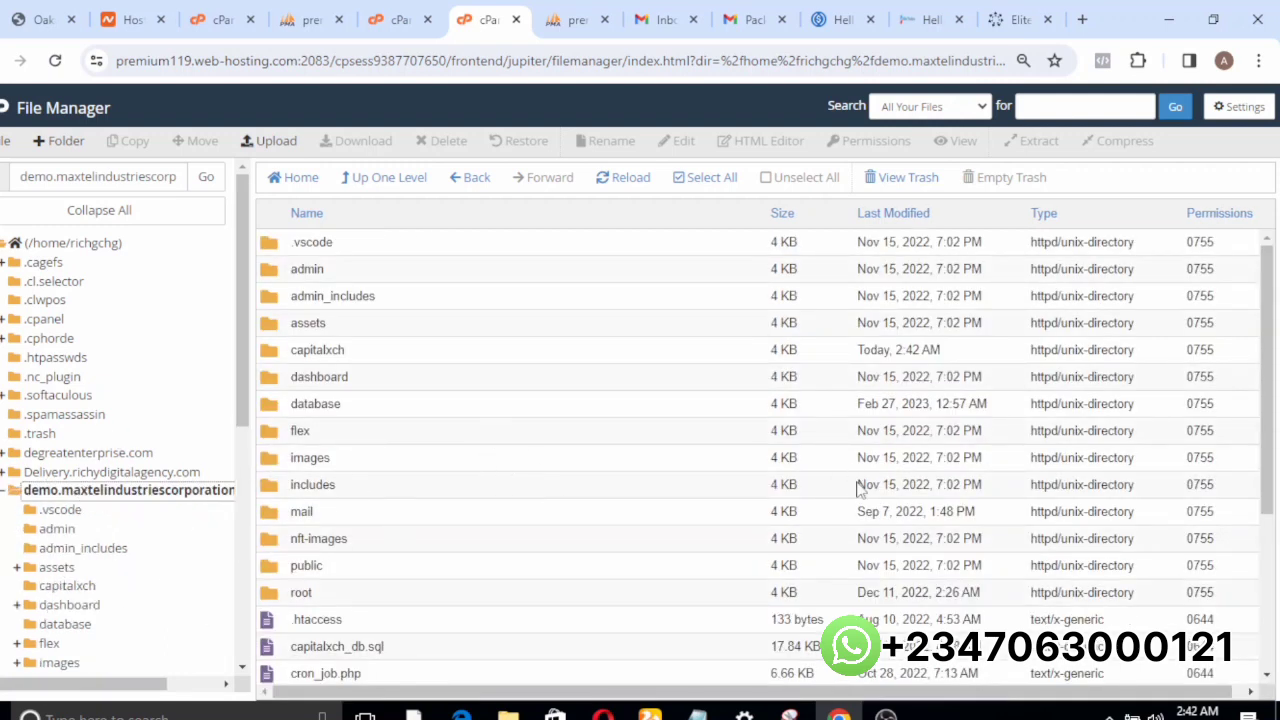
key("Down")
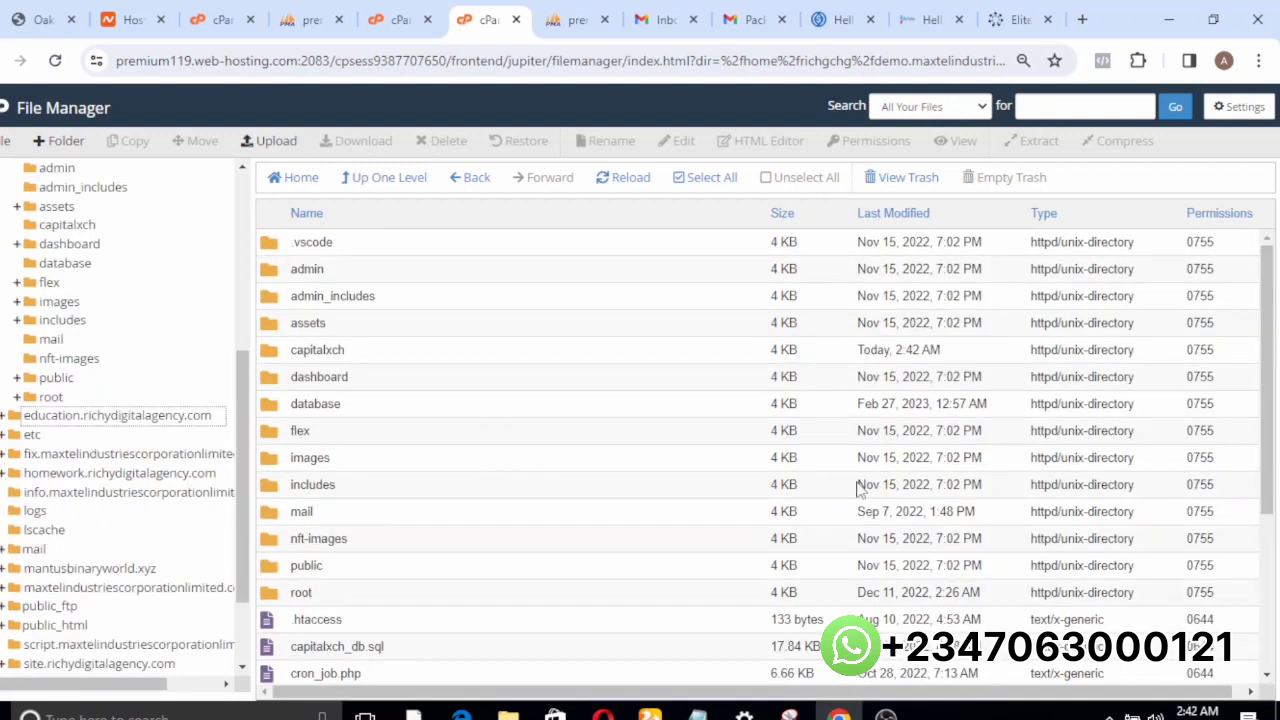
left_click(276, 651)
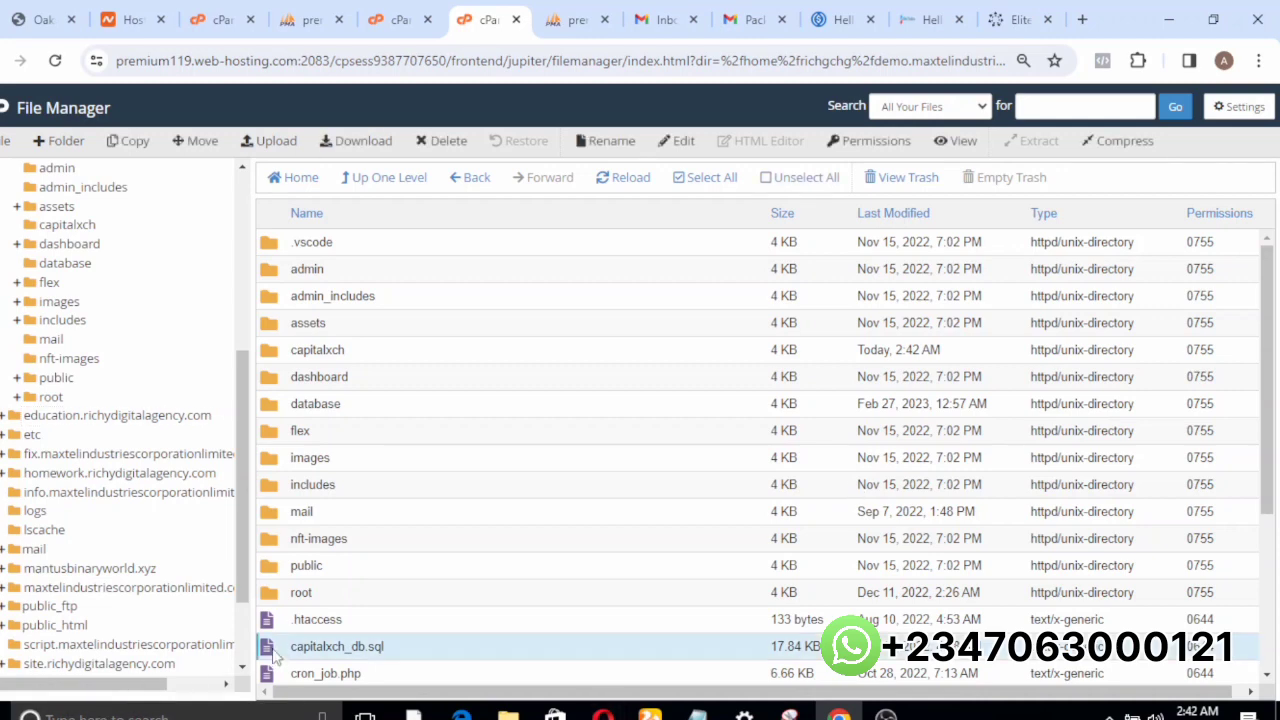
right_click(430, 656)
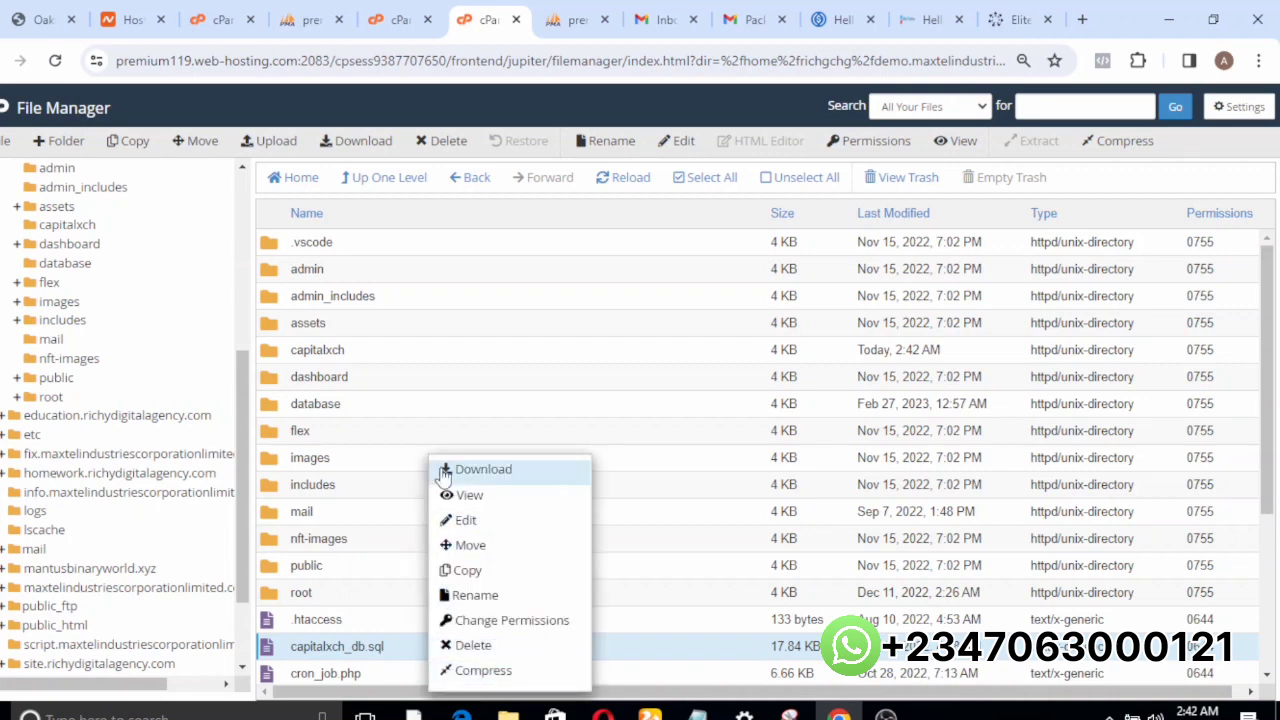
left_click(378, 567)
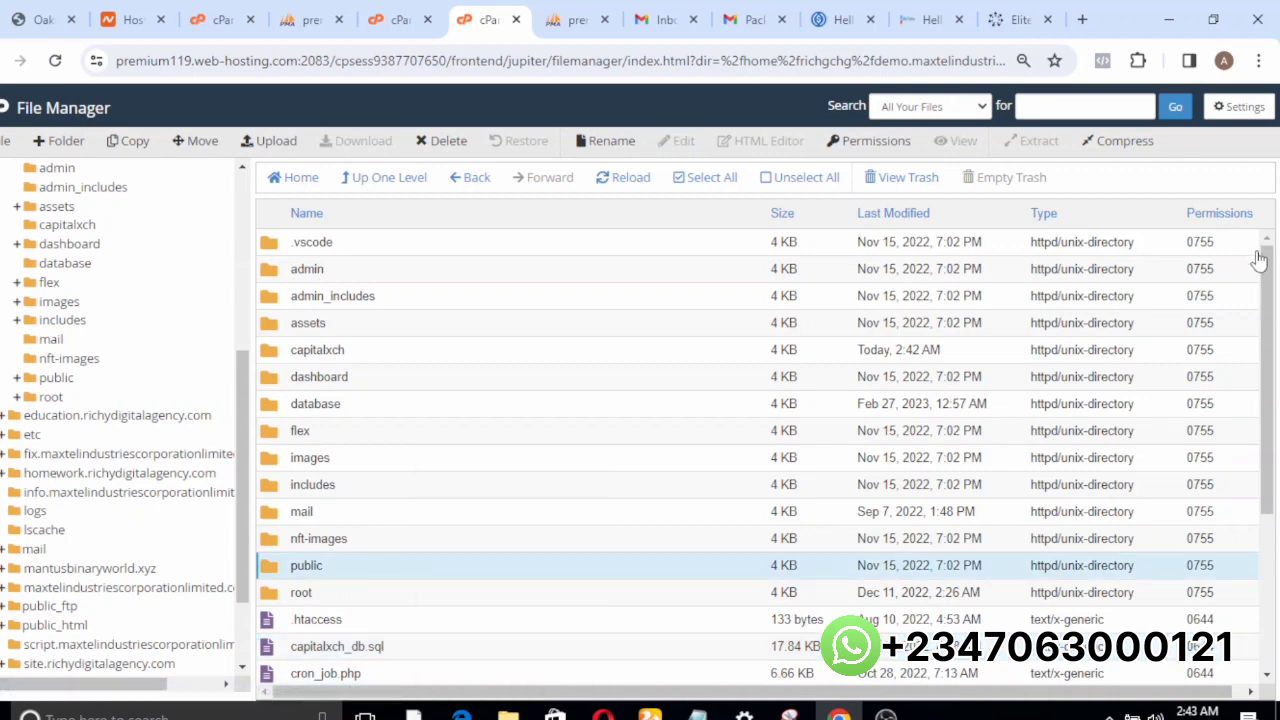
scroll(1268, 288, "down", 2)
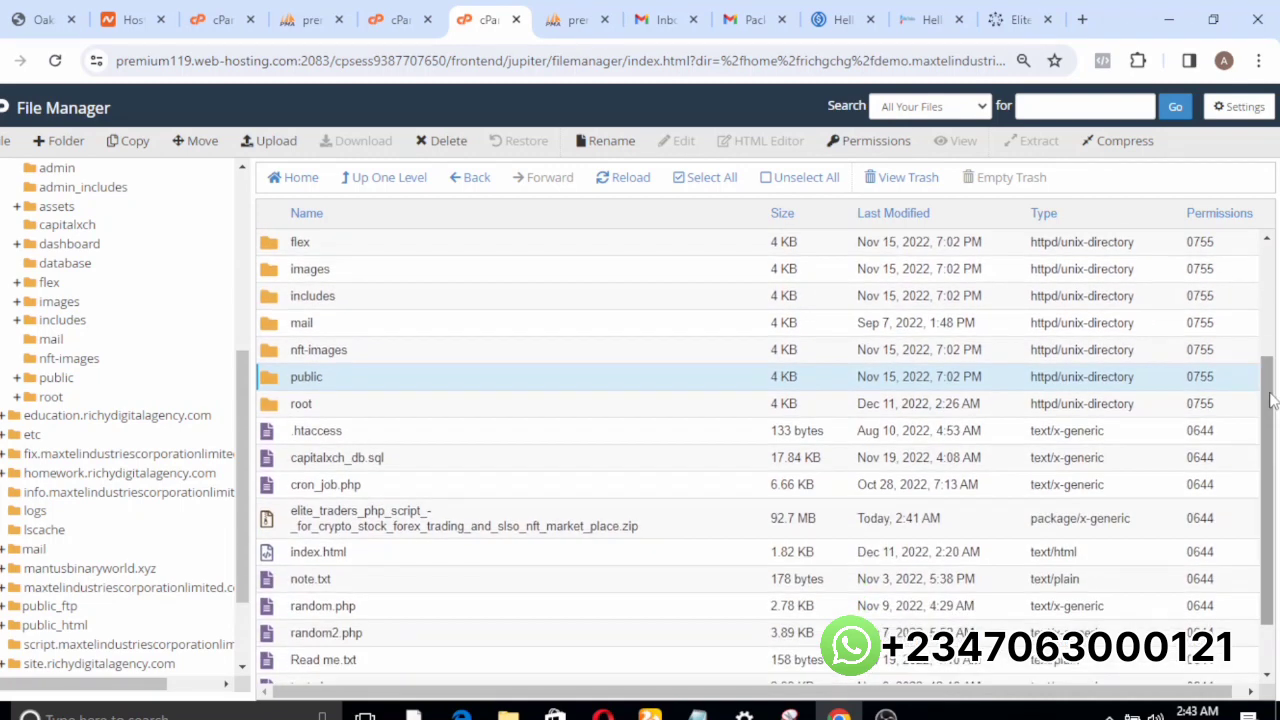
left_click(345, 660)
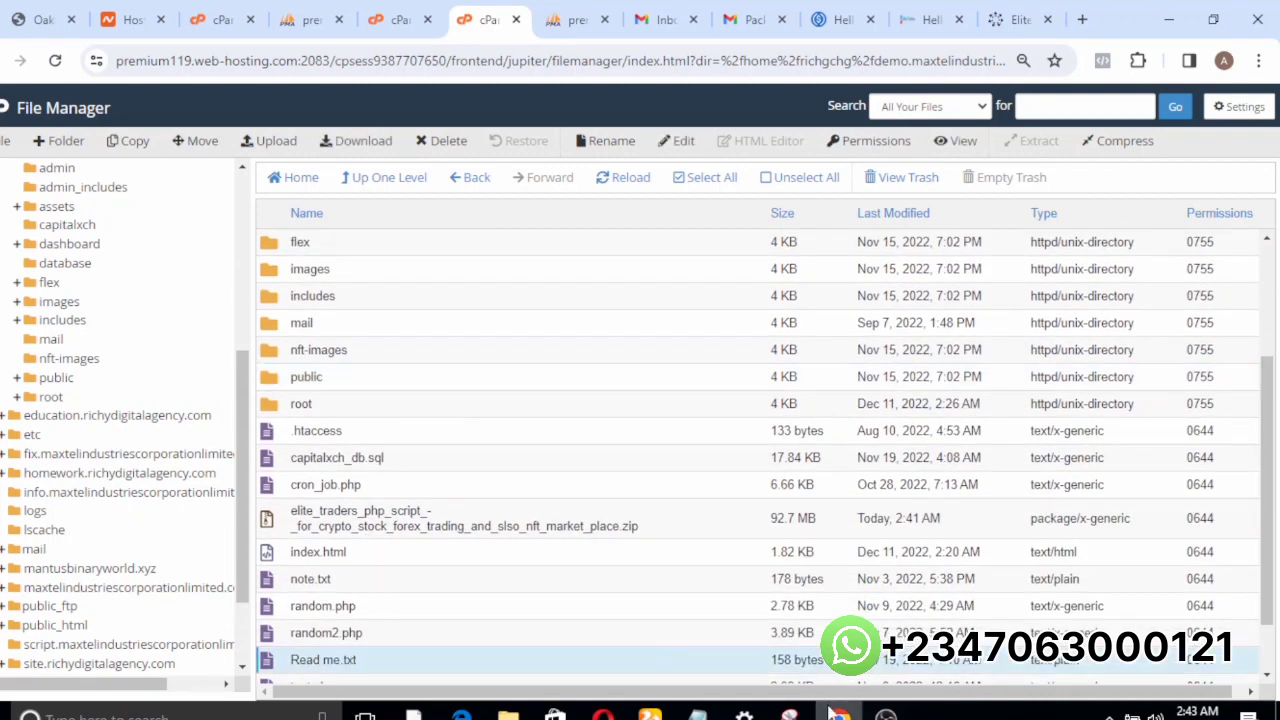
mouse_move(697, 712)
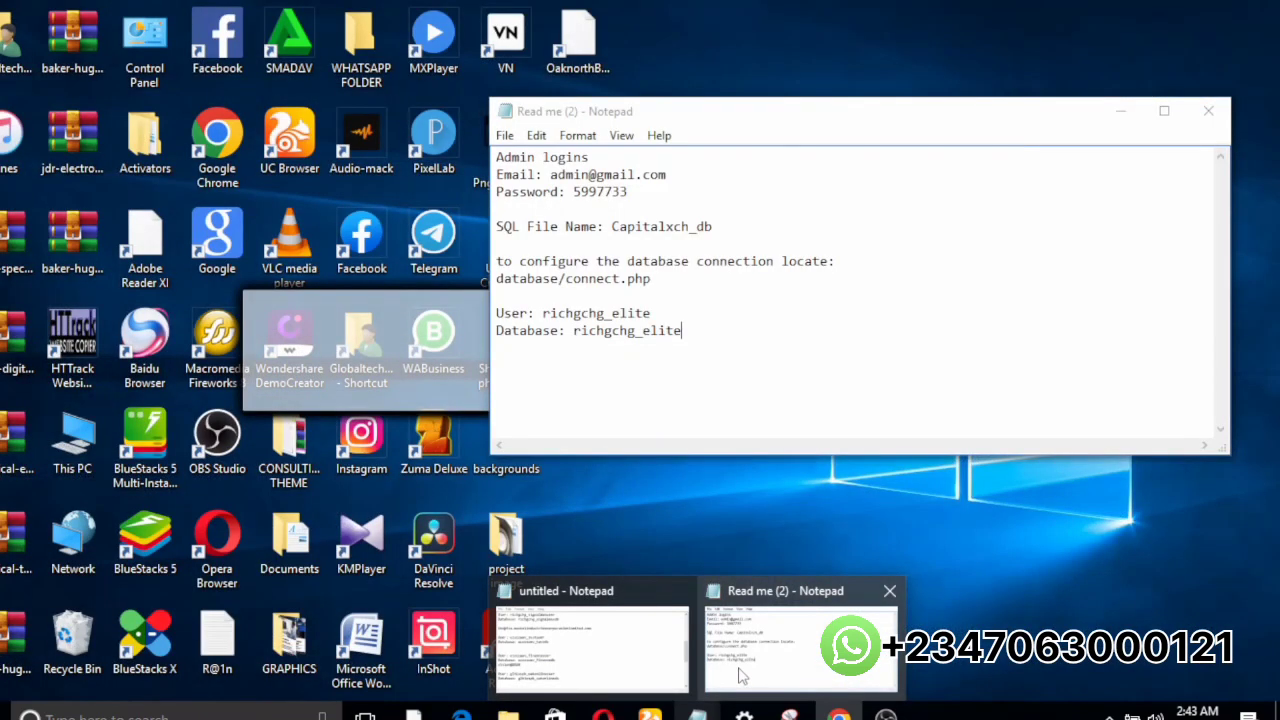
left_click(739, 670)
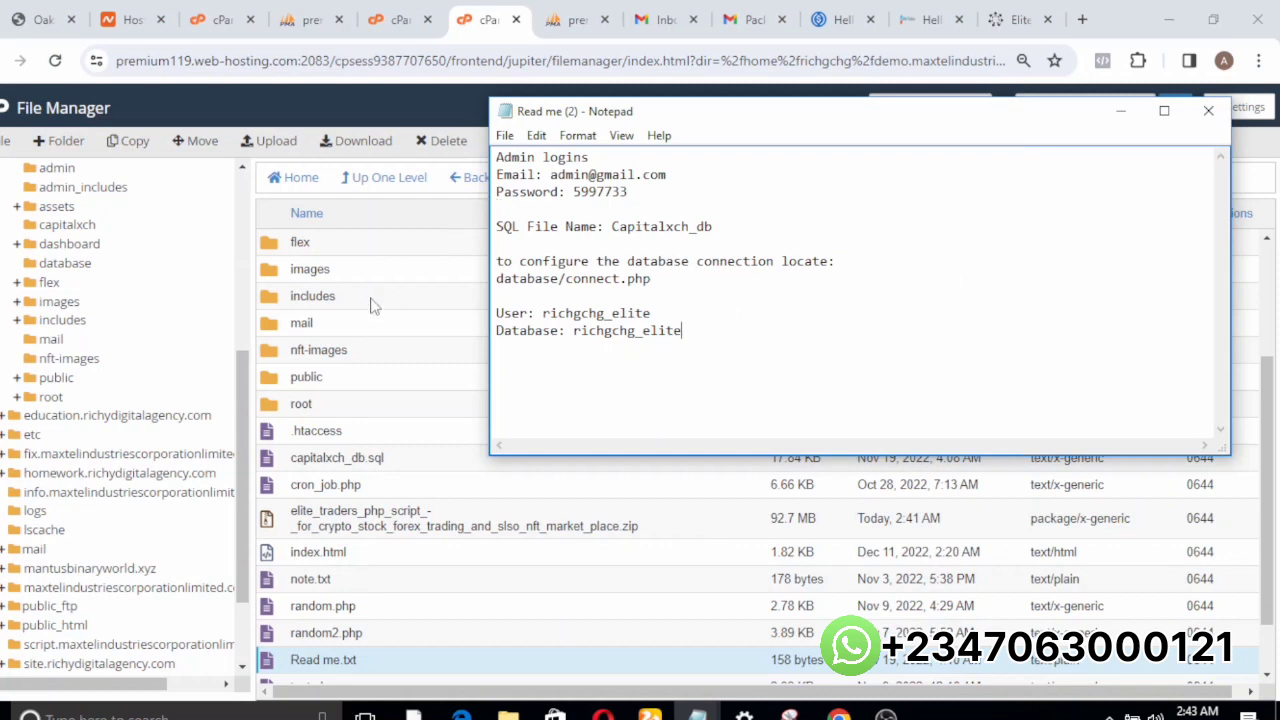
left_click(369, 428)
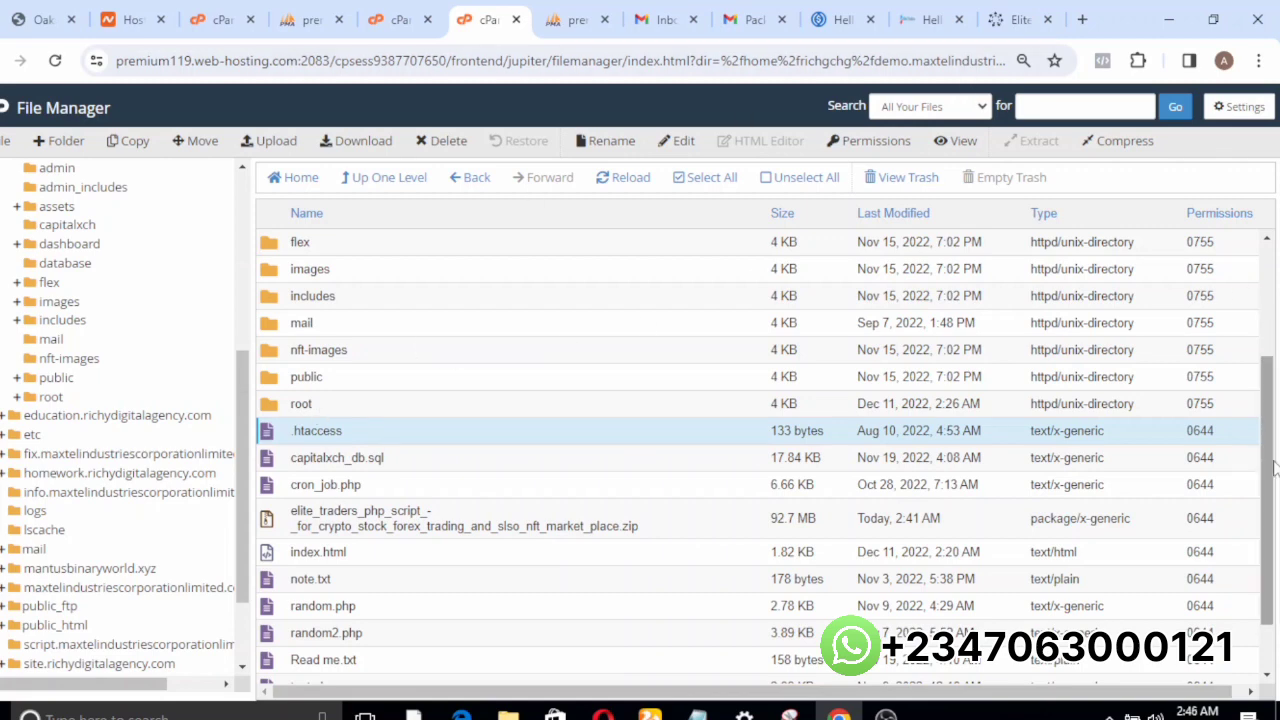
Navigate into the demo domain's database folder containing connect.php and the other scripts
key("Up")
key("Up")
key("Up")
key("Up")
key("Up")
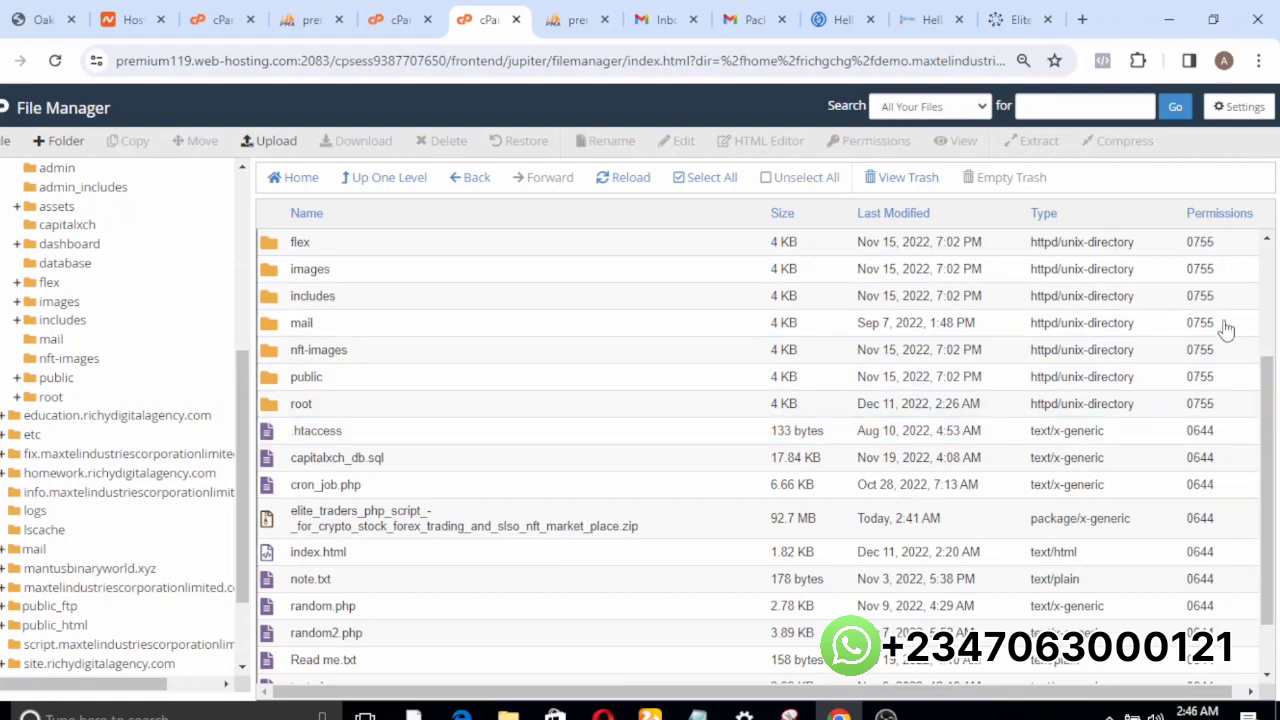
left_click(466, 180)
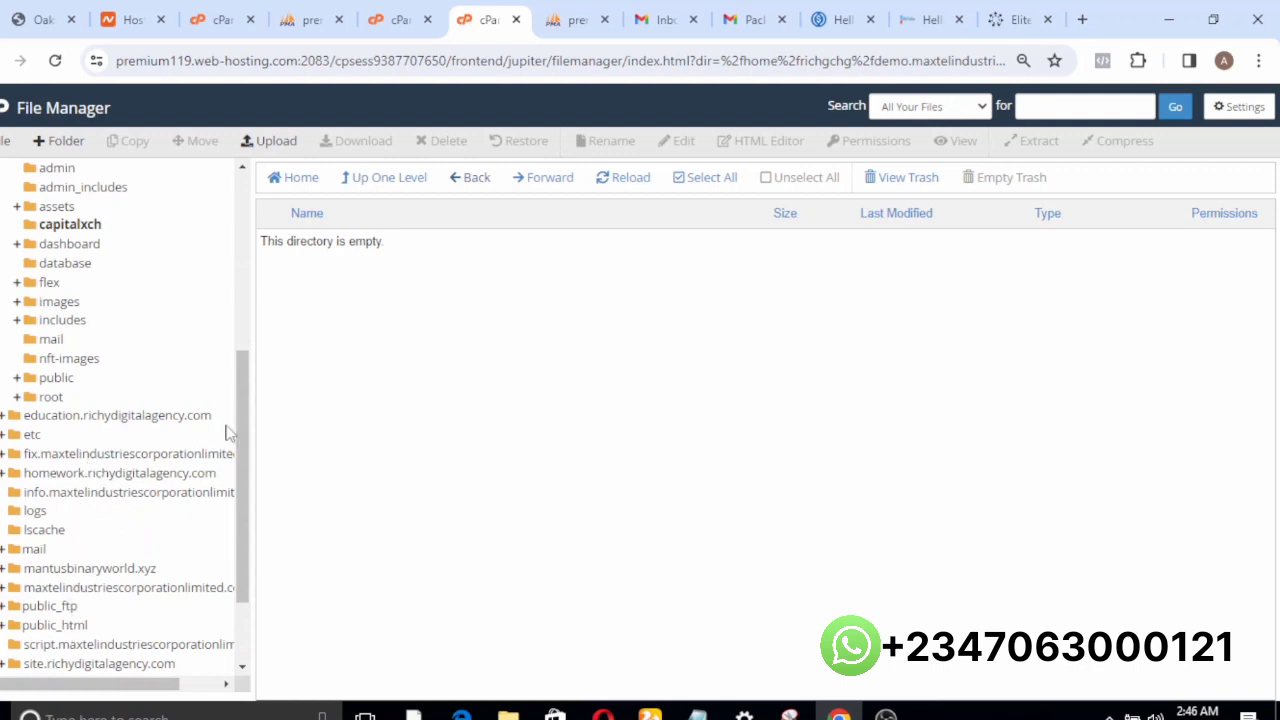
left_click_drag(241, 439, 240, 330)
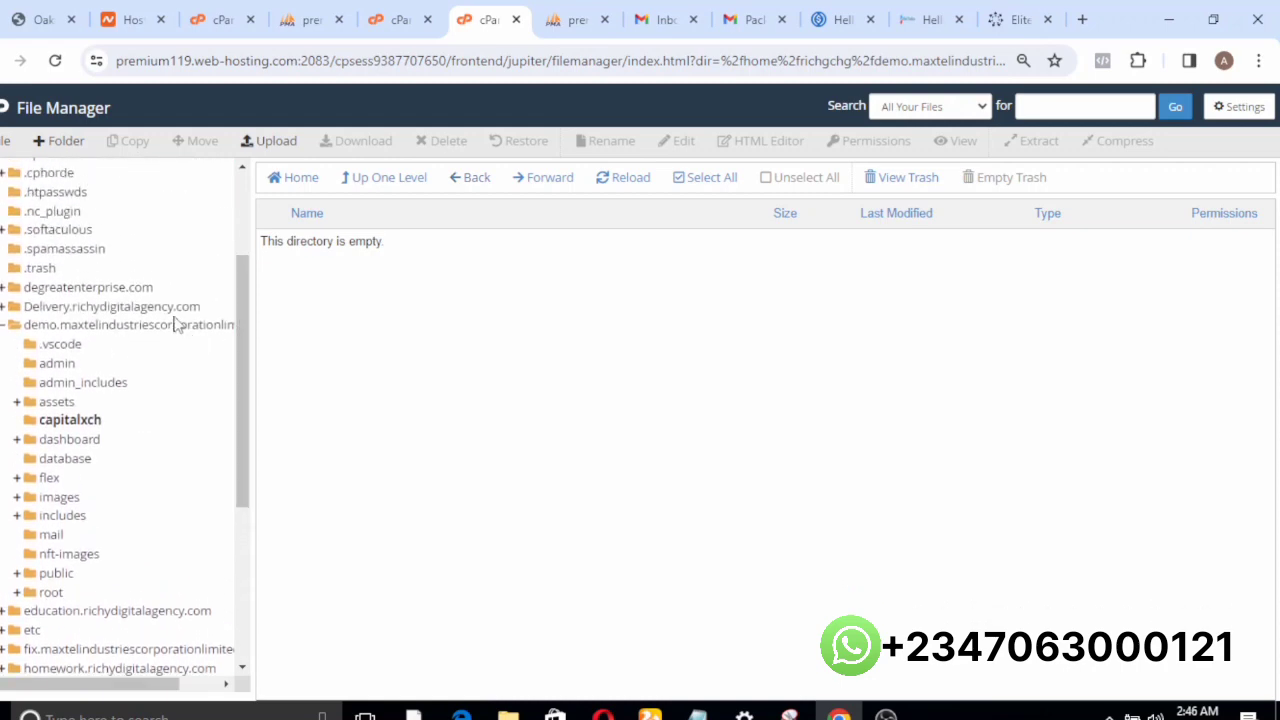
left_click(175, 324)
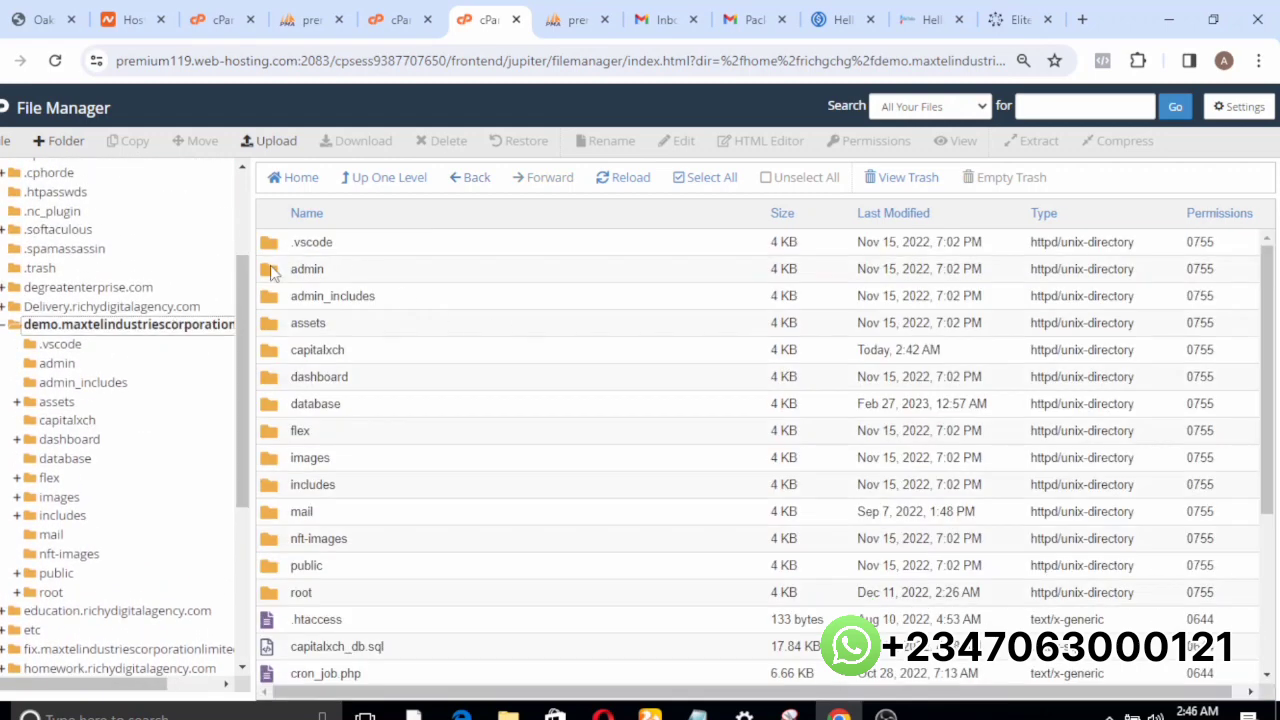
double_click(272, 270)
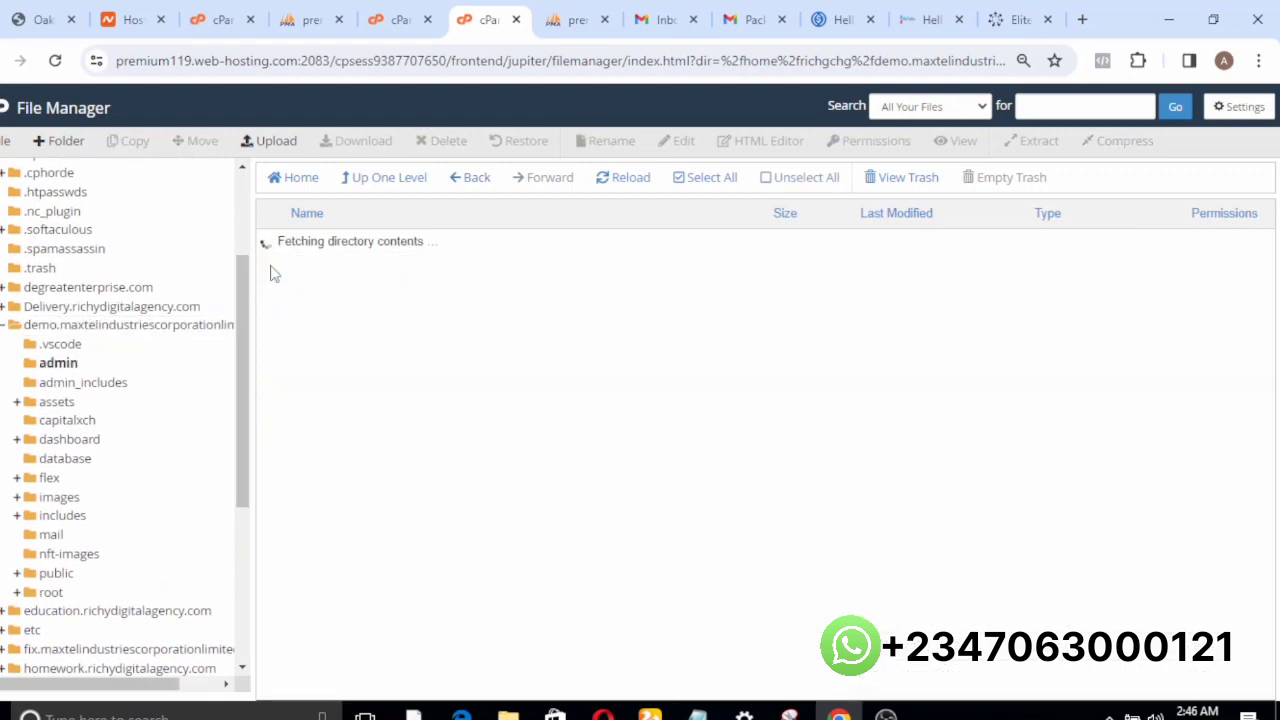
left_click(66, 328)
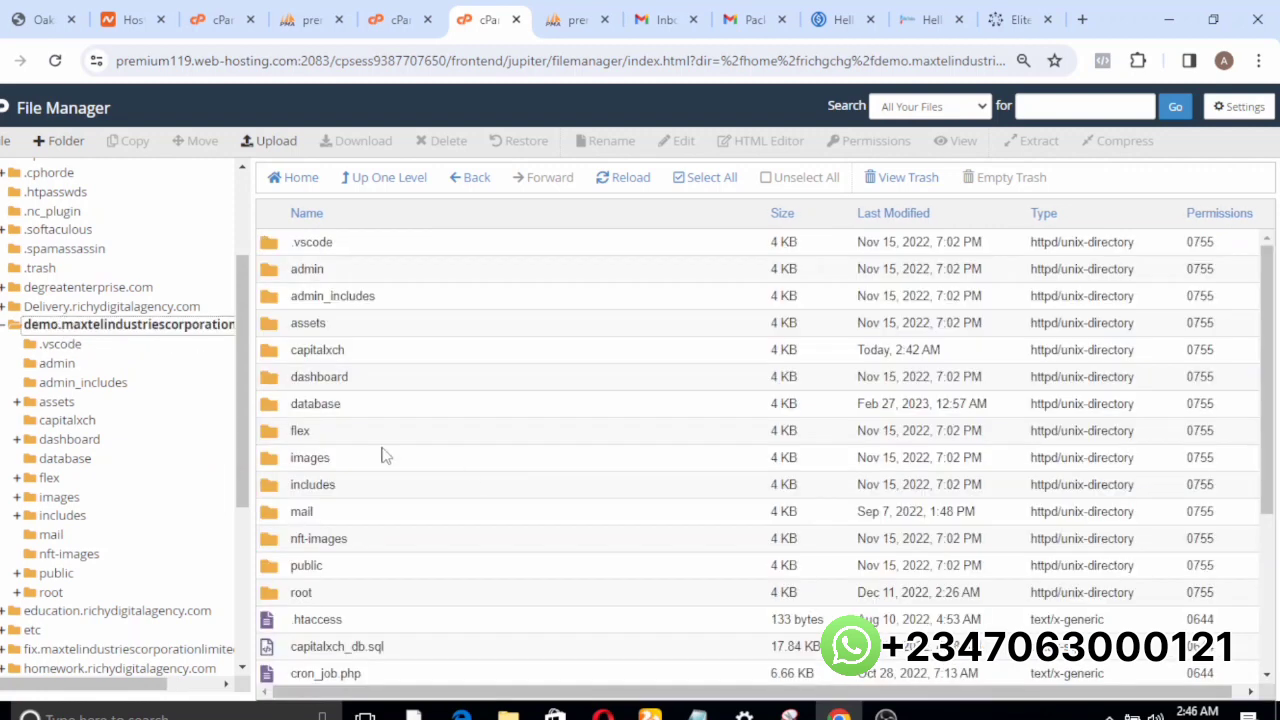
double_click(273, 412)
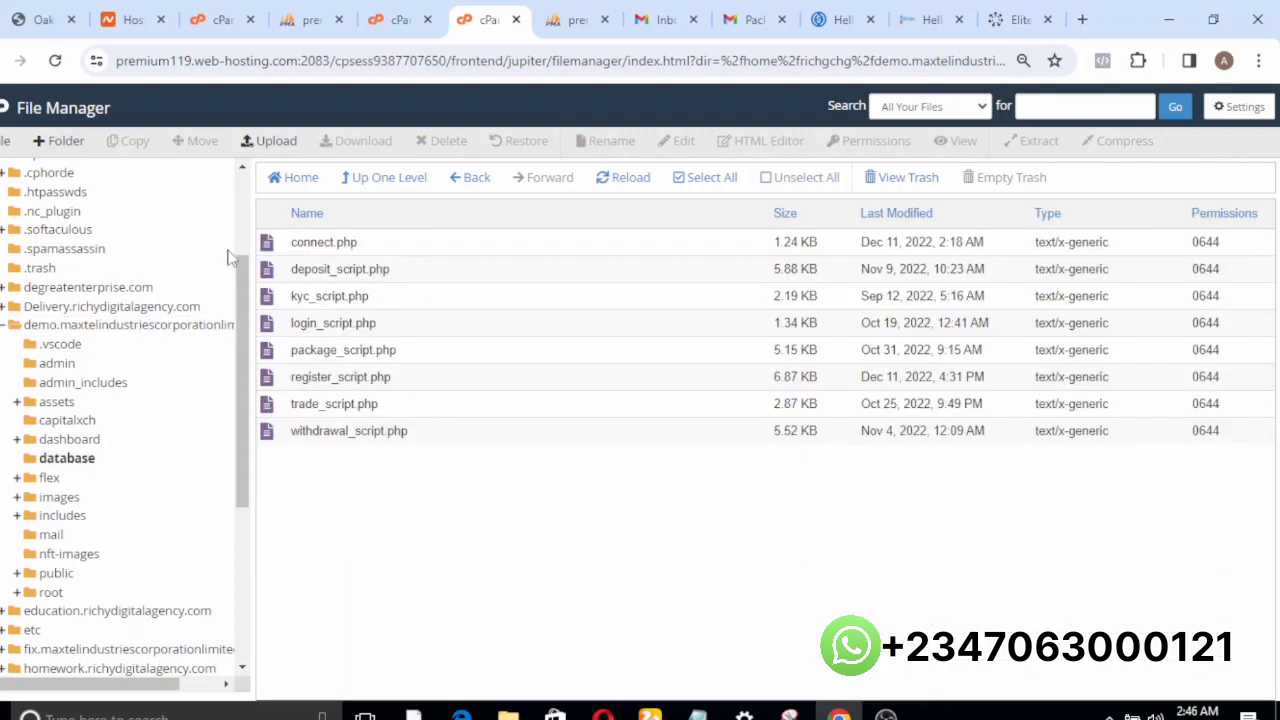
Open database/connect.php in cPanel's code editor to edit its connection lines
left_click(334, 243)
right_click(334, 243)
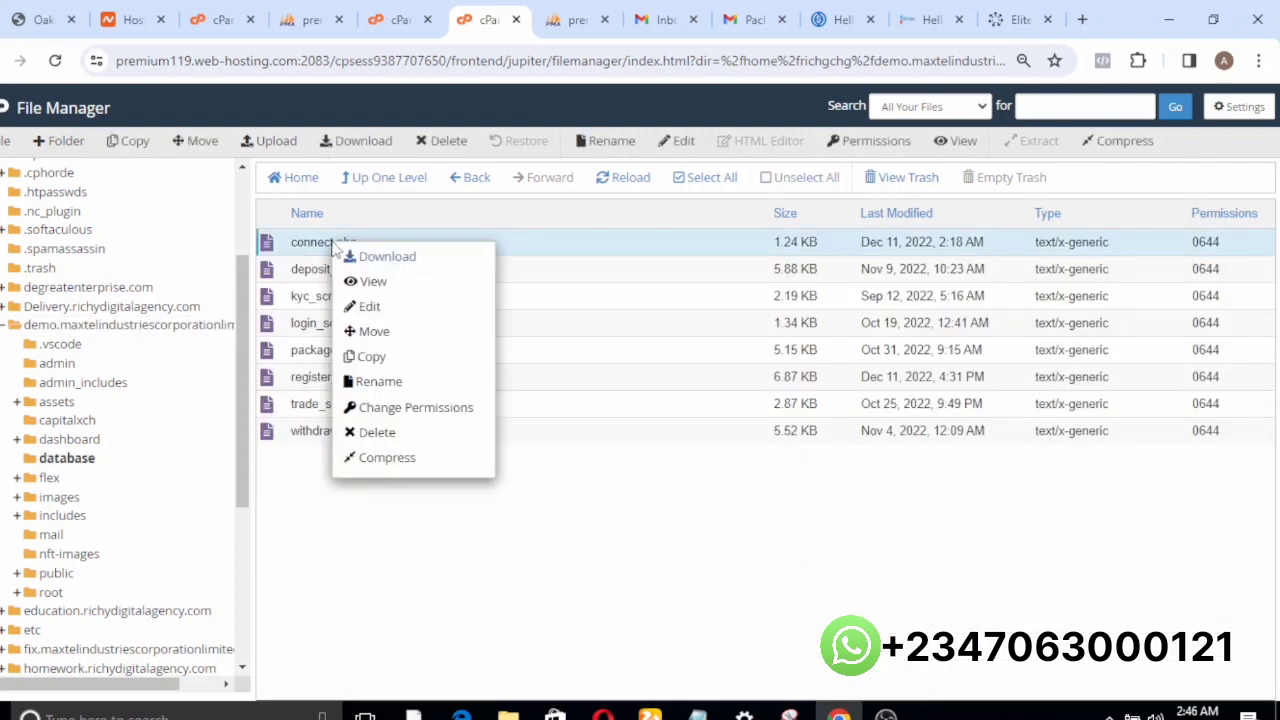
left_click(396, 310)
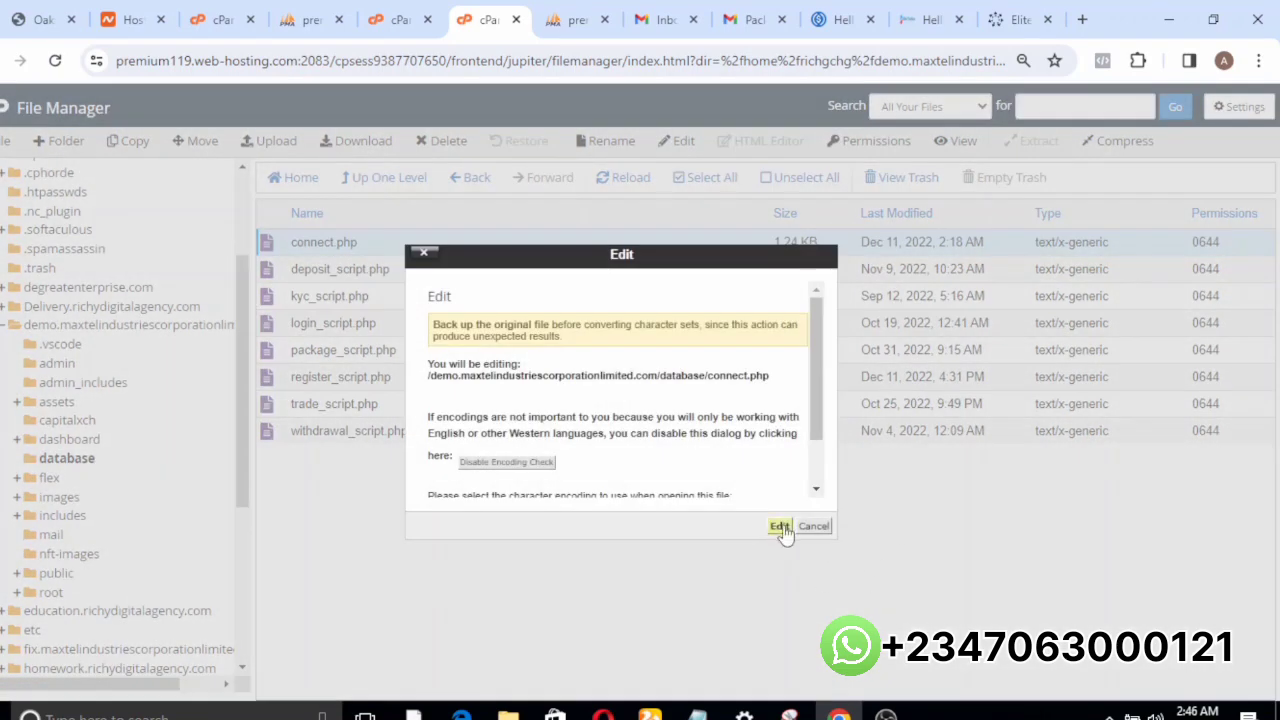
left_click(776, 527)
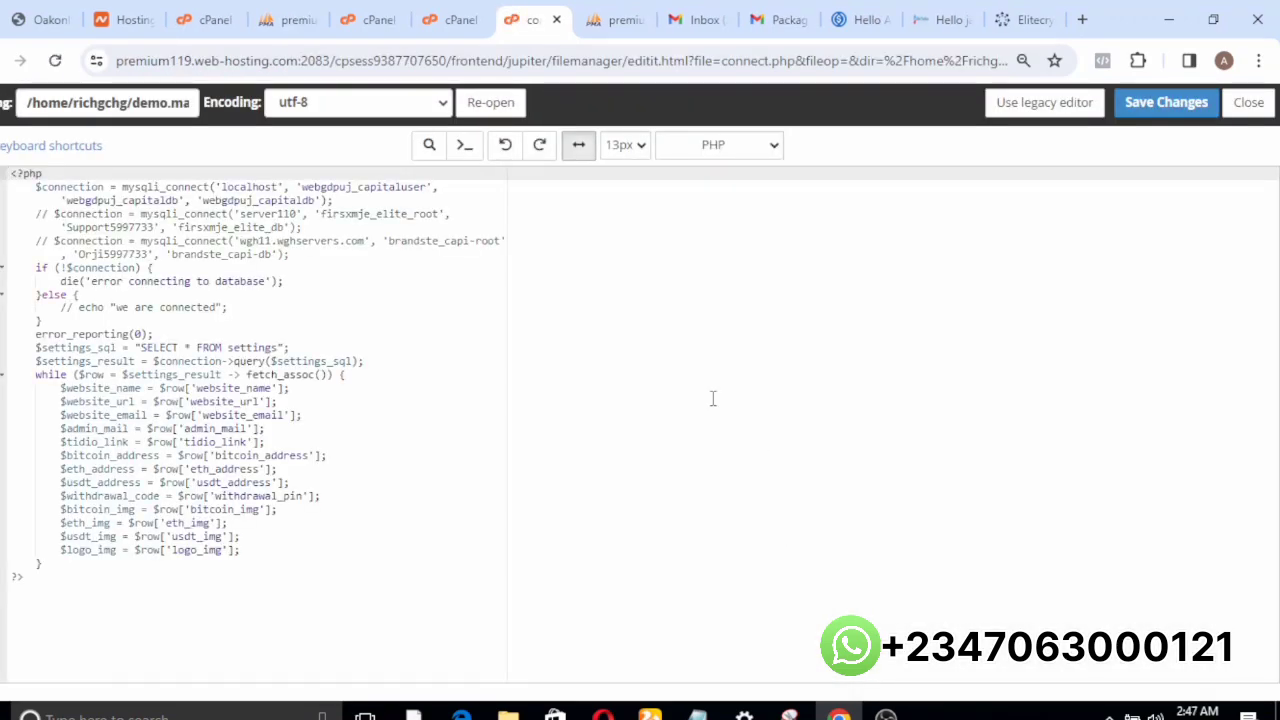
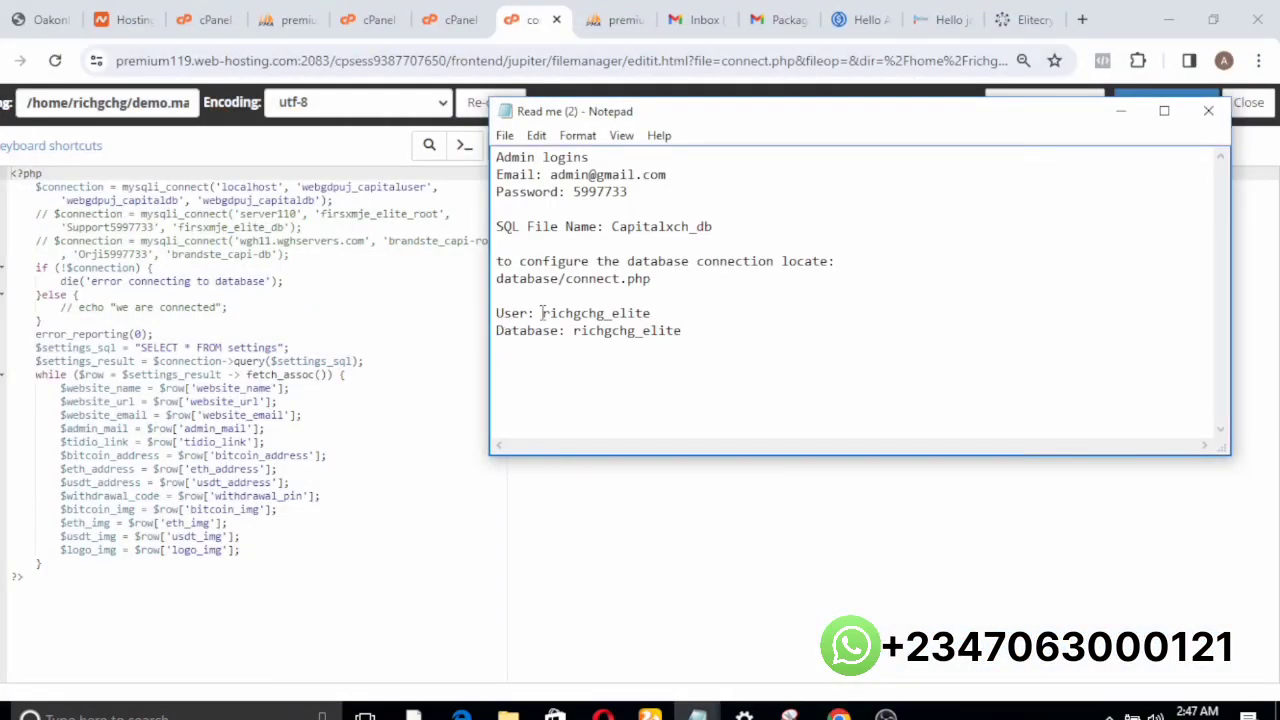
Select the new database user name in the Notepad readme and return to connect.php
left_click_drag(545, 314, 660, 307)
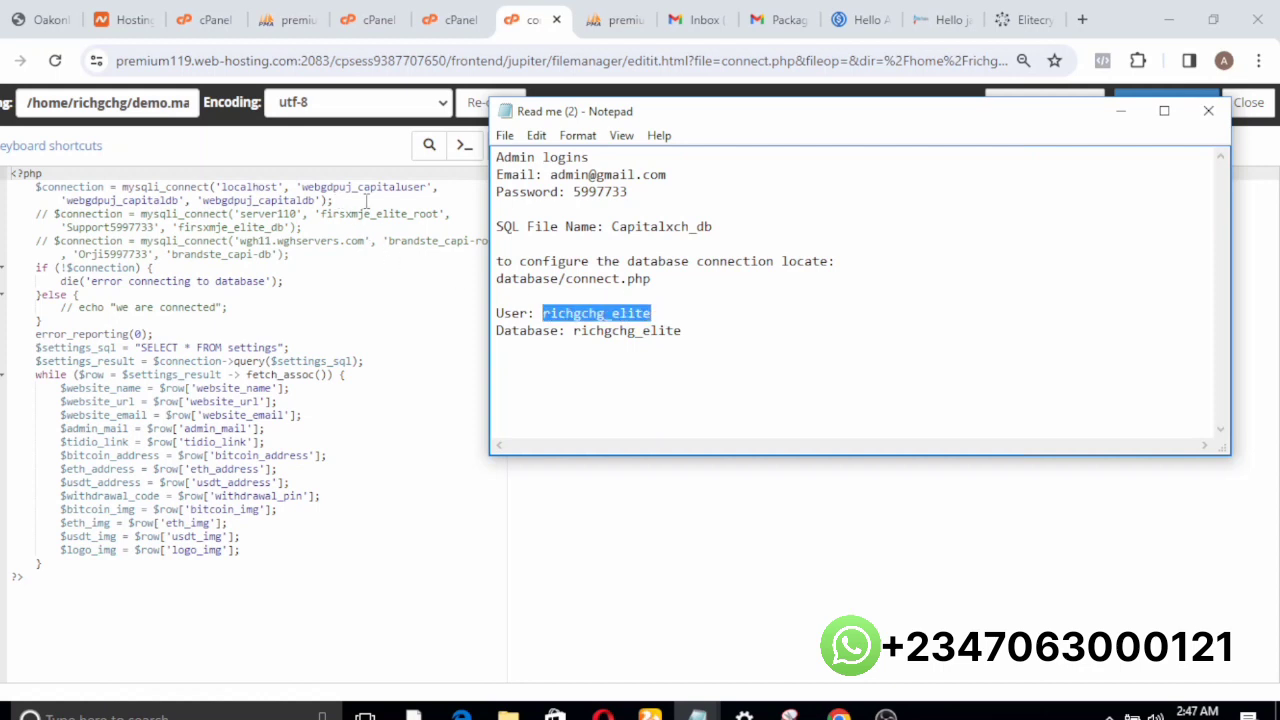
left_click(424, 187)
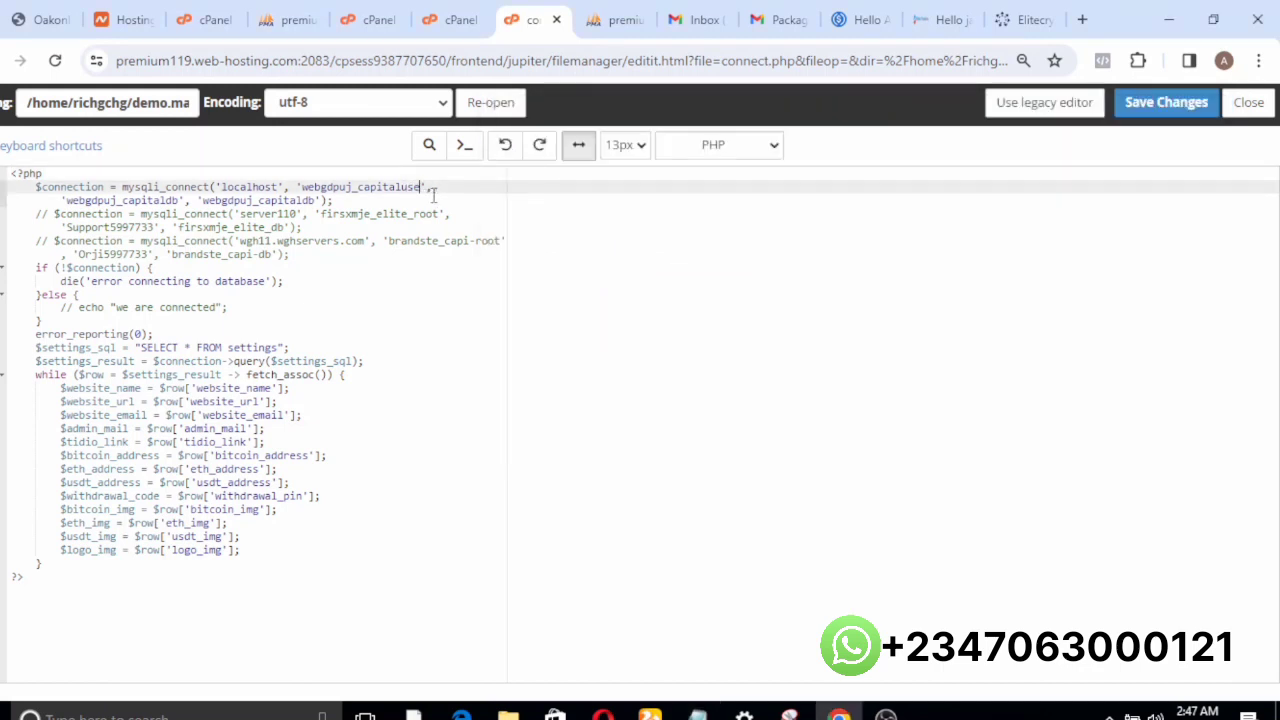
Erase the old capitaluser database user from the mysqli_connect line in connect.php
key("BackSpace")
key("BackSpace")
key("BackSpace")
key("BackSpace")
key("BackSpace")
key("BackSpace")
key("BackSpace")
key("BackSpace")
key("BackSpace")
key("BackSpace")
key("BackSpace")
key("BackSpace")
key("BackSpace")
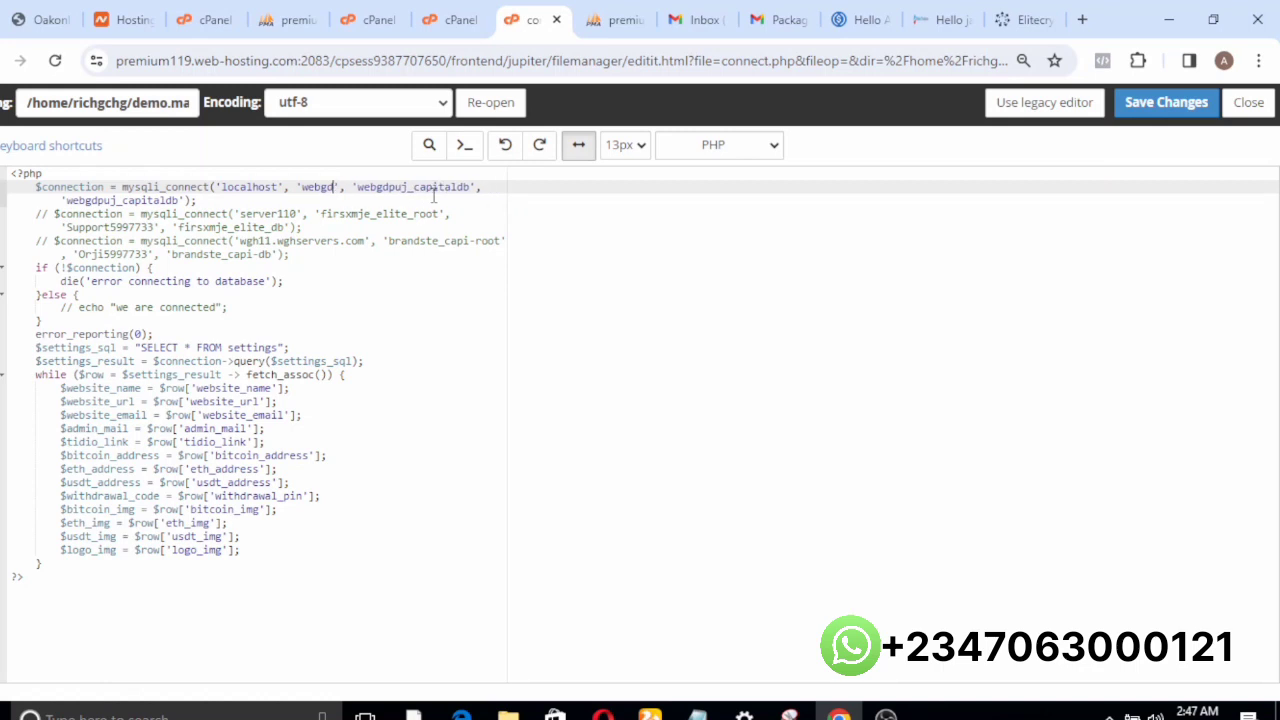
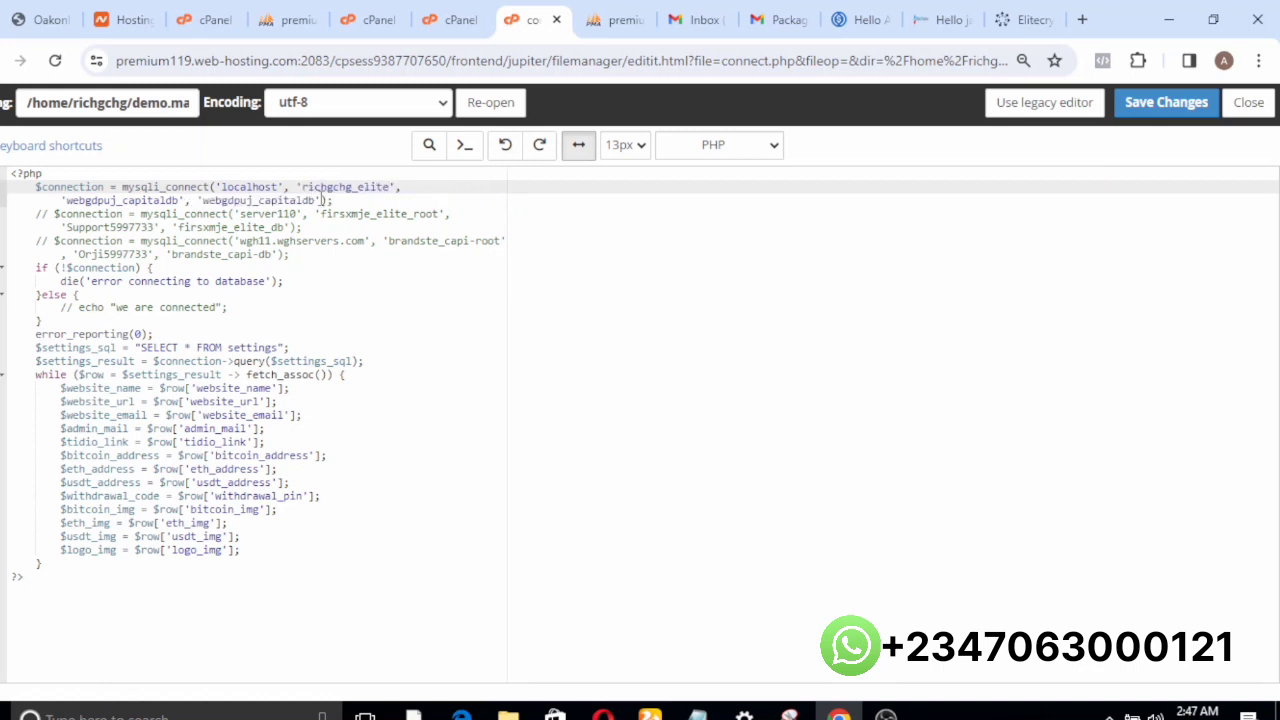
Replace the old database name at the end of the mysqli_connect line with richgchg_elite
left_click(317, 200)
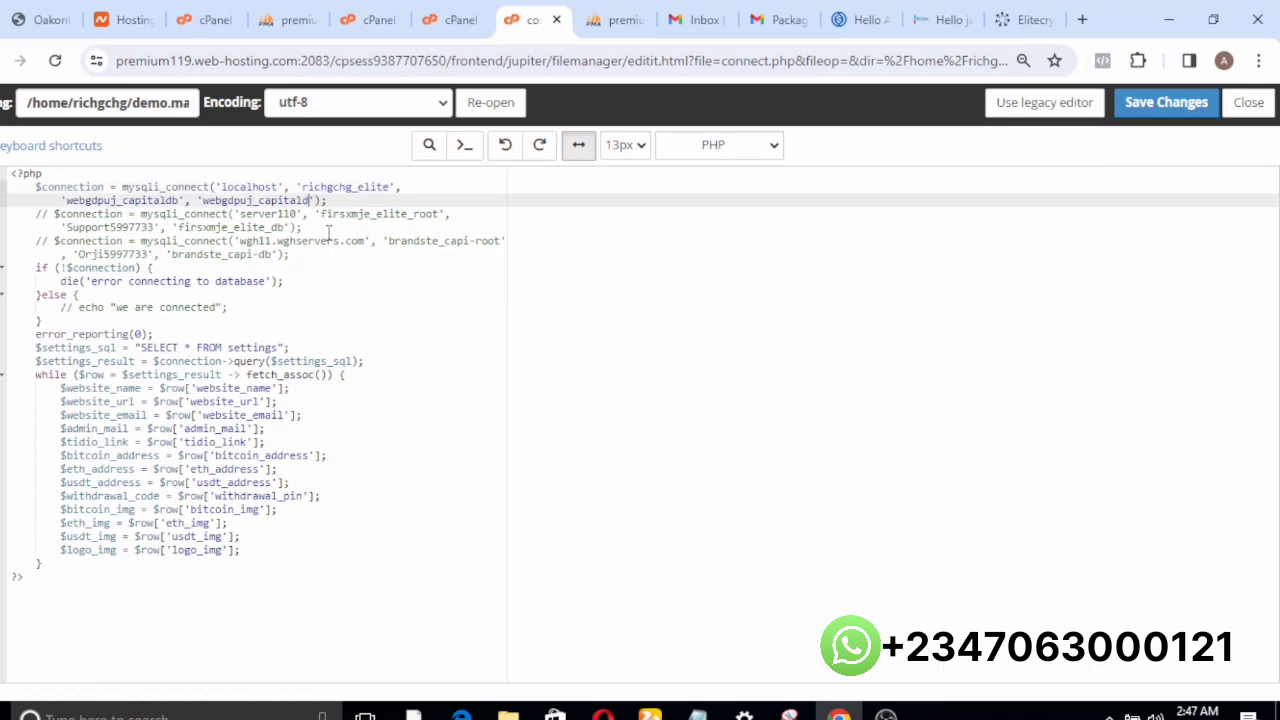
key("BackSpace")
key("BackSpace")
key("BackSpace")
key("BackSpace")
key("BackSpace")
key("BackSpace")
key("BackSpace")
key("BackSpace")
key("BackSpace")
key("BackSpace")
key("BackSpace")
key("BackSpace")
key("BackSpace")
key("BackSpace")
key("ctrl+v")
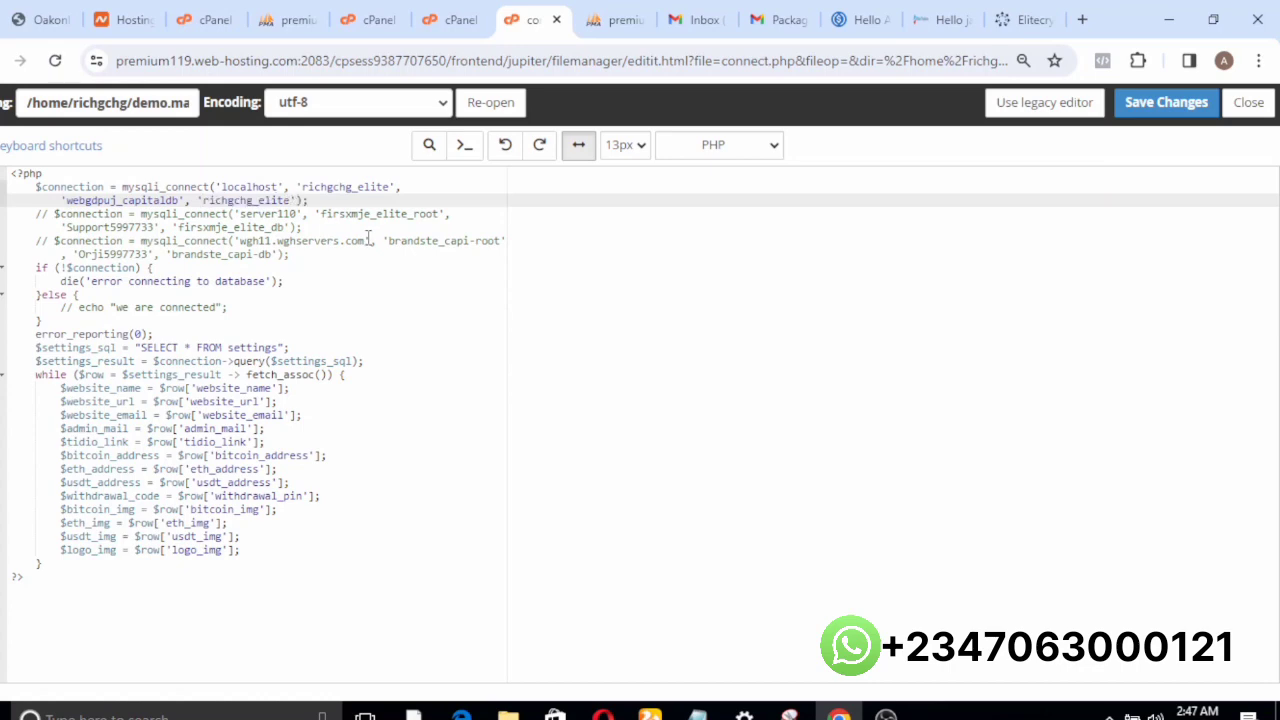
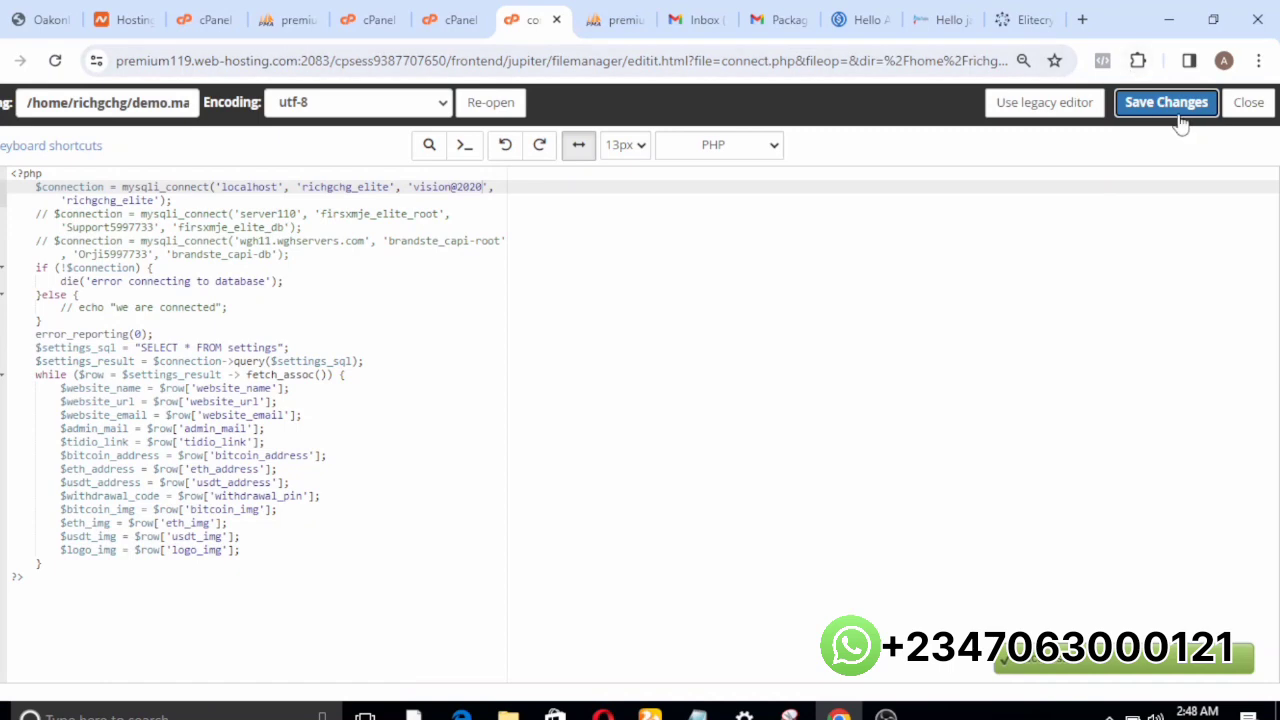
Open the demo.maxtelindustriescorporationlimited.com folder in File Manager and select its path text
left_click(450, 22)
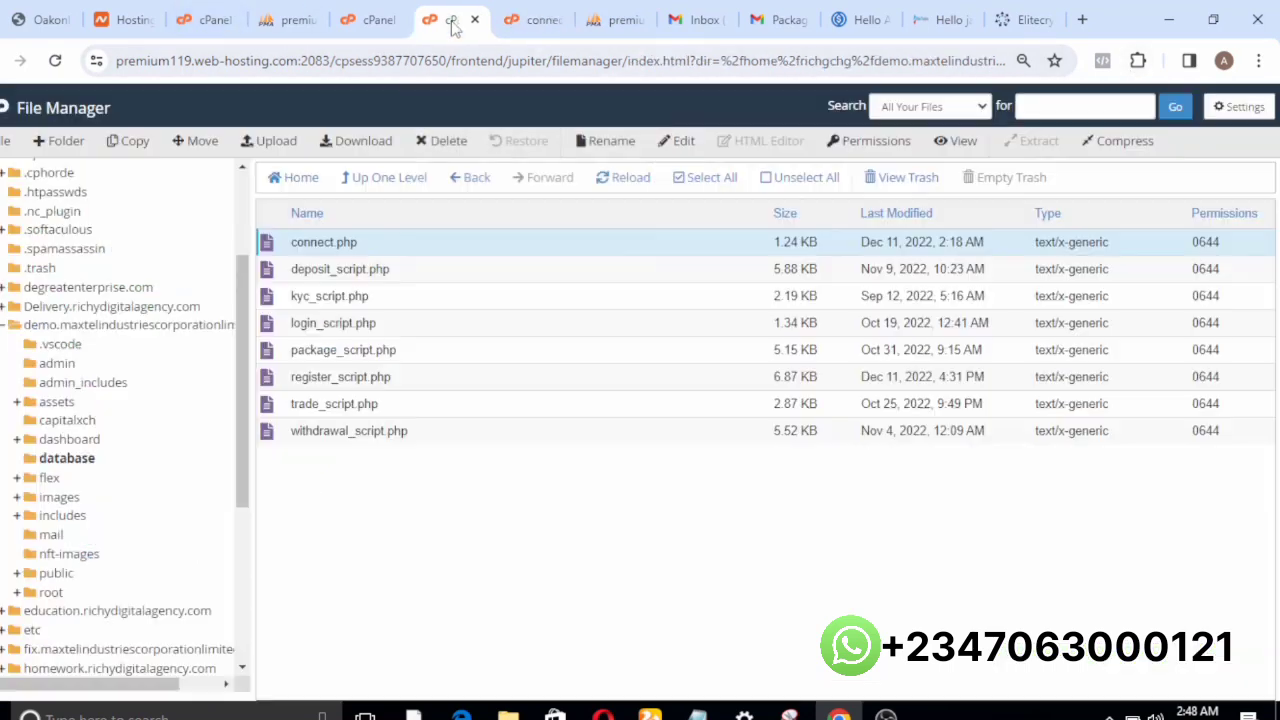
left_click(74, 324)
scroll(240, 403, "up", 3)
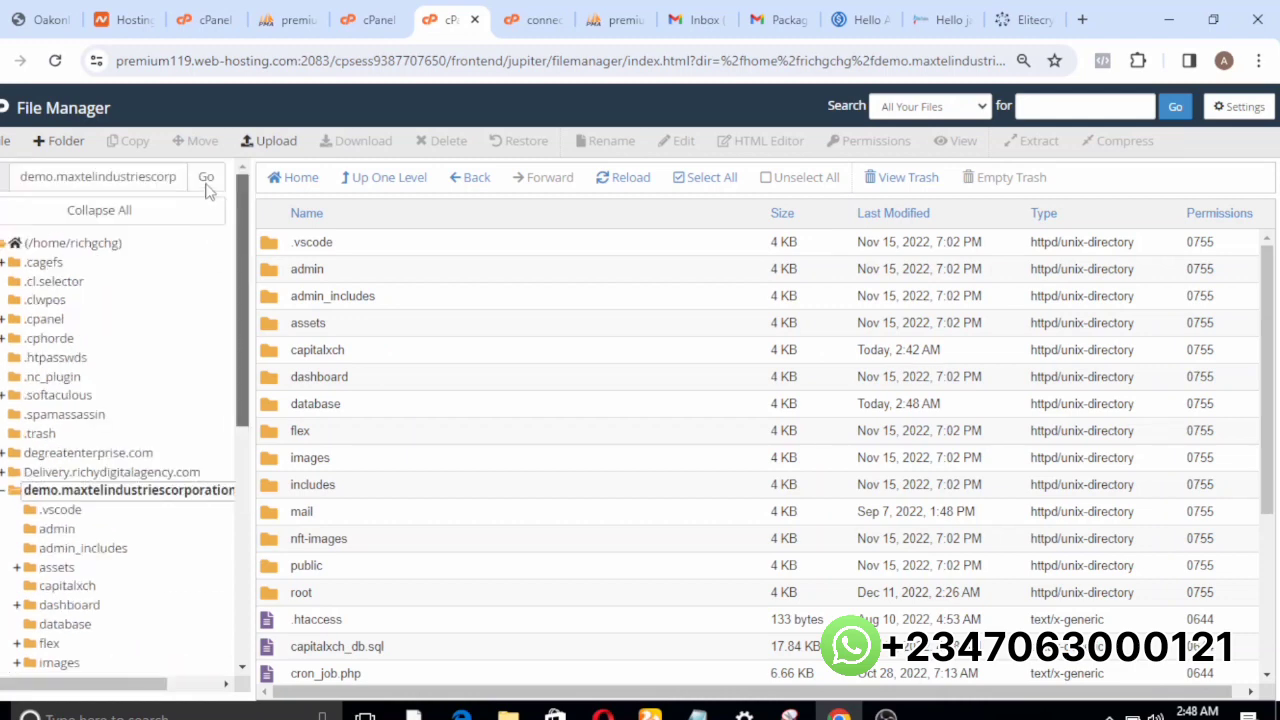
left_click_drag(22, 178, 192, 202)
key("ctrl+c")
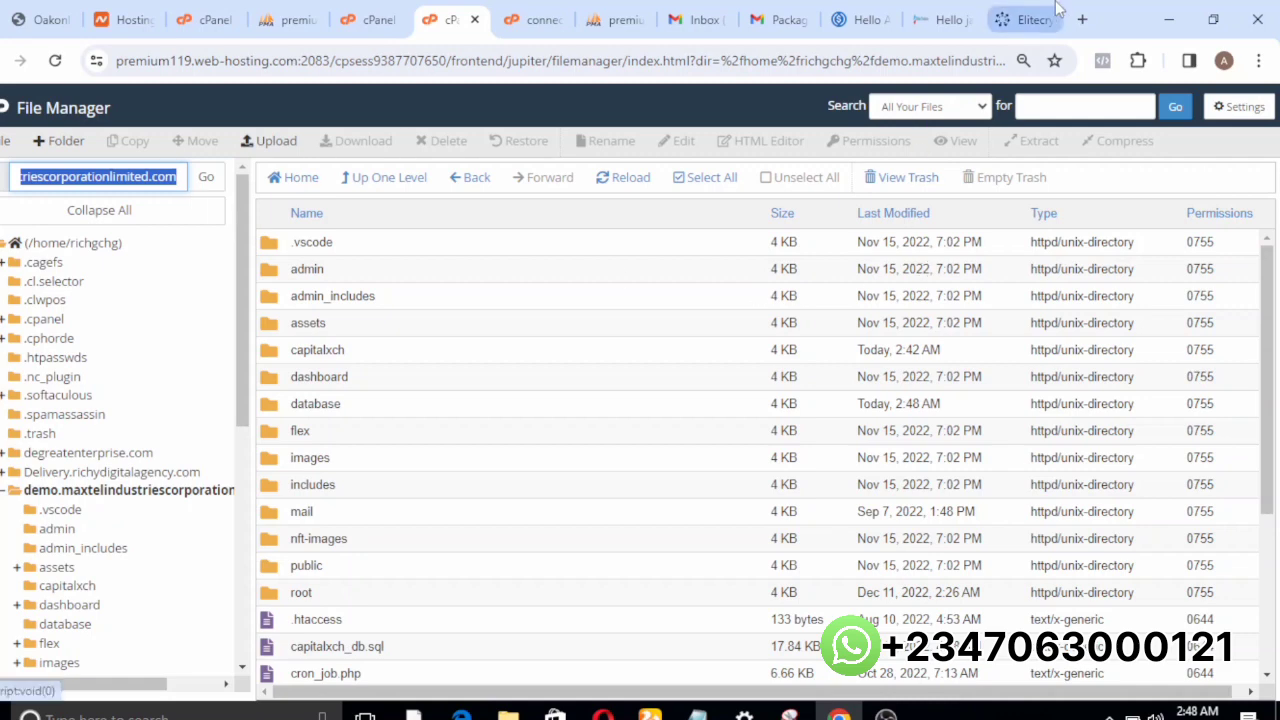
left_click(1082, 19)
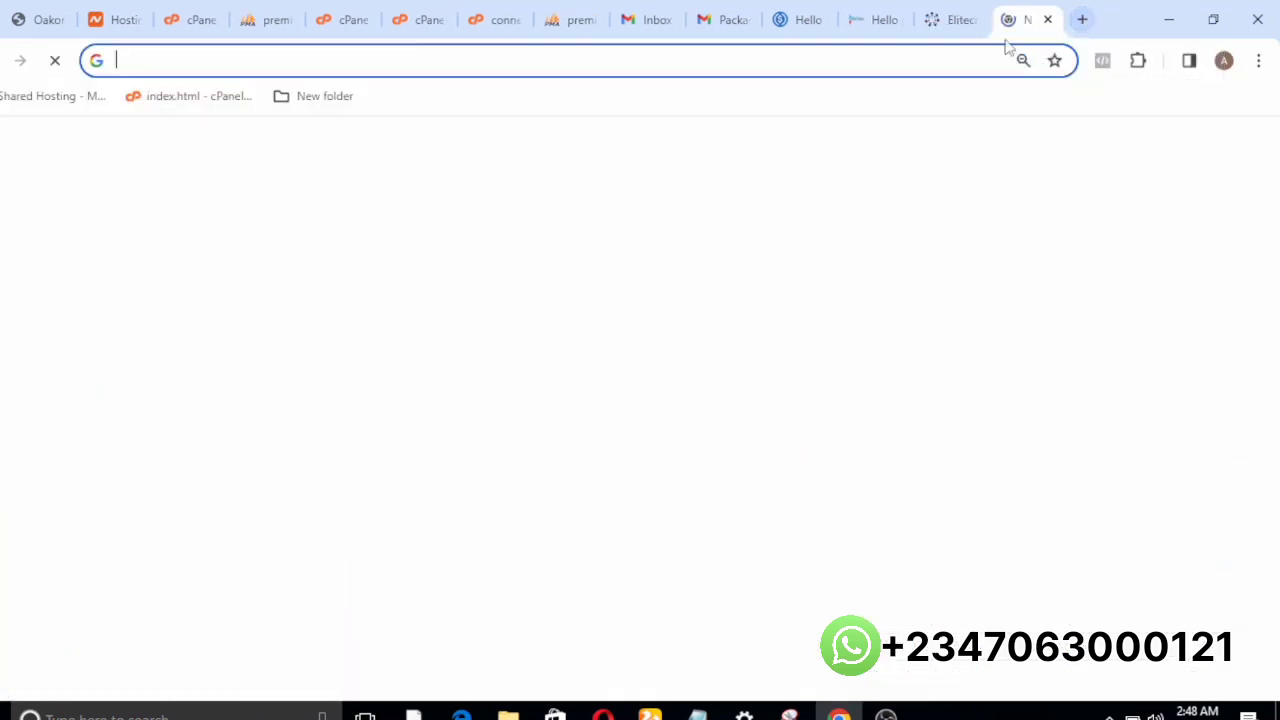
Load the demo.maxtelindustriescorporationlimited.com subdomain address in the new browser tab
left_click(532, 61)
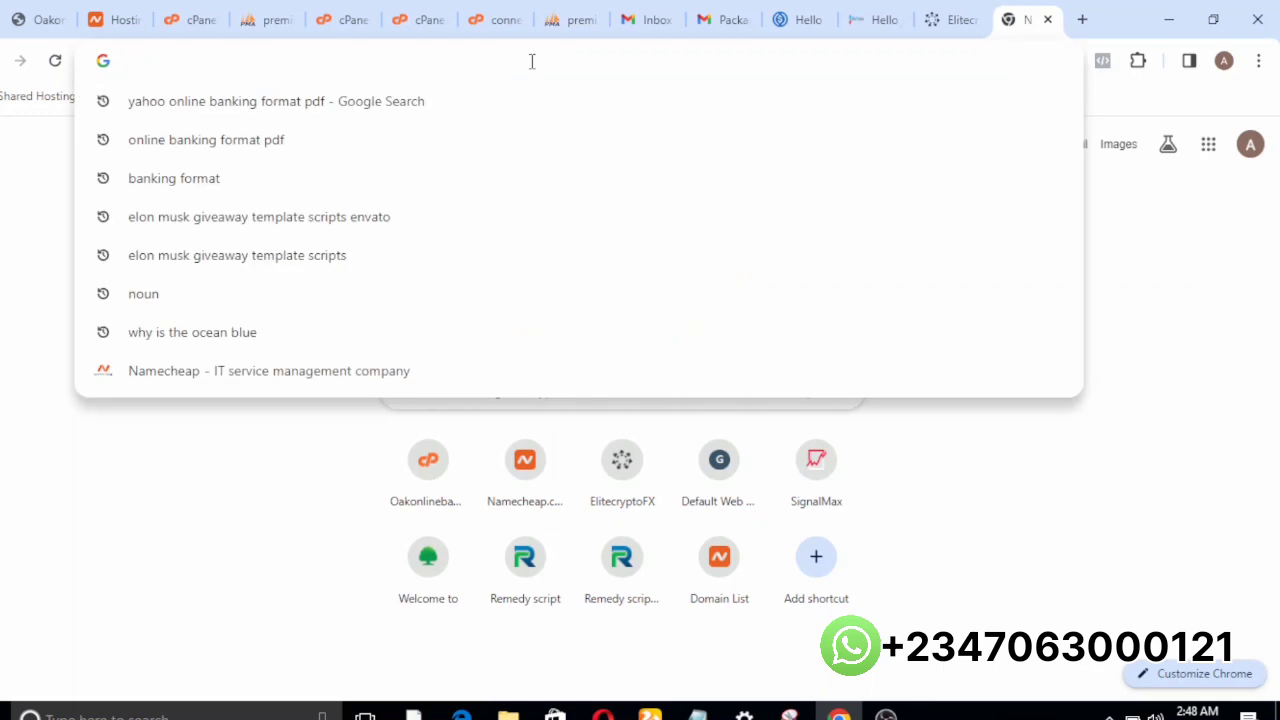
key("ctrl+v")
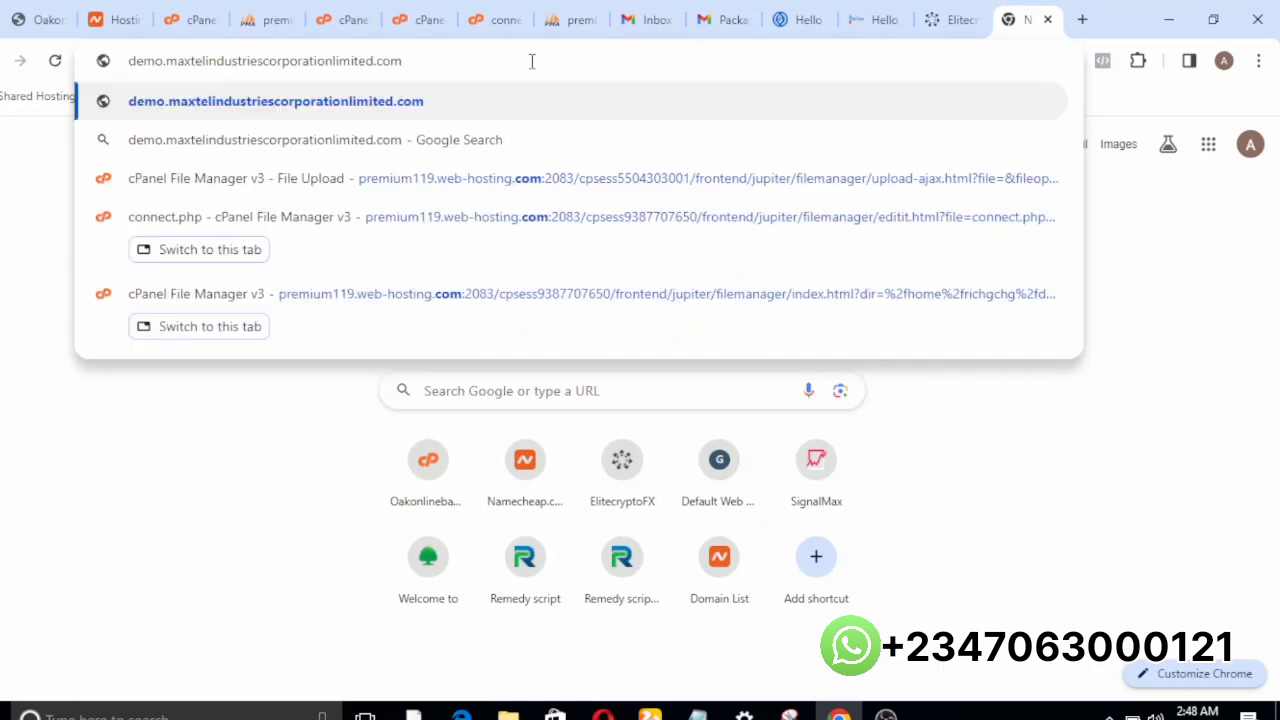
key("Return")
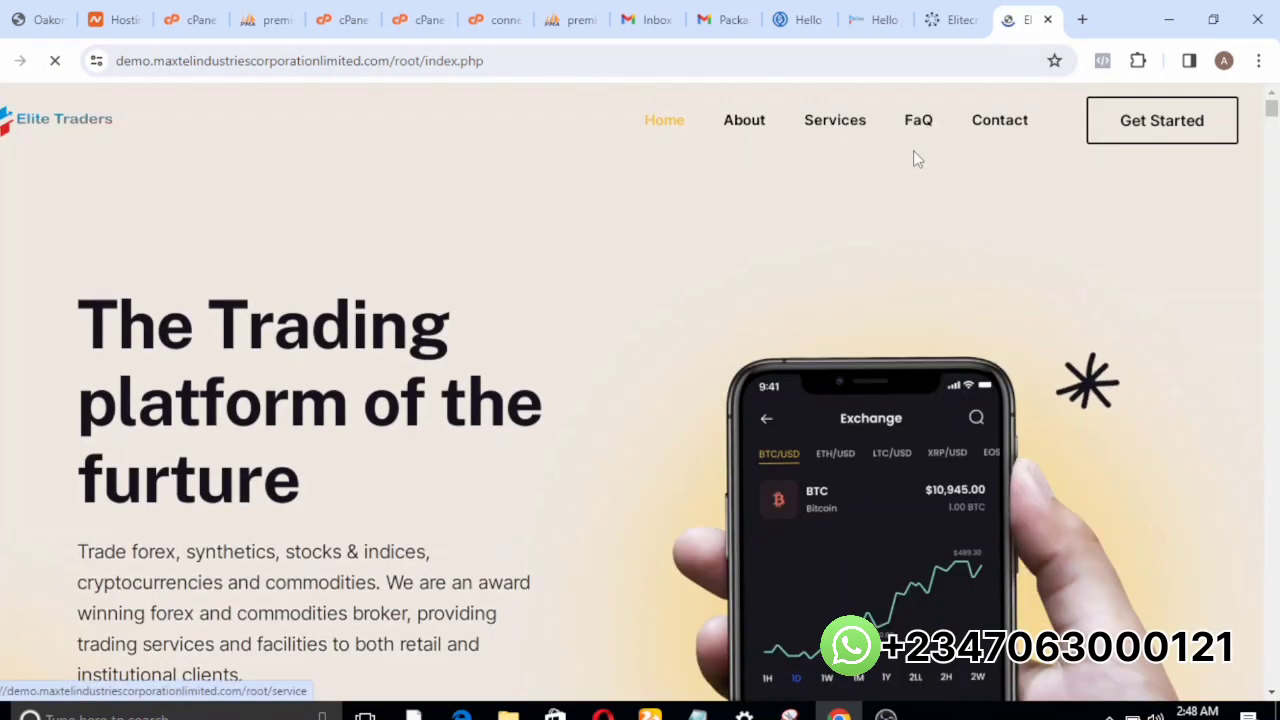
Scroll through the Elite Traders landing page and go to its Login Now page
scroll(611, 205, "down", 1)
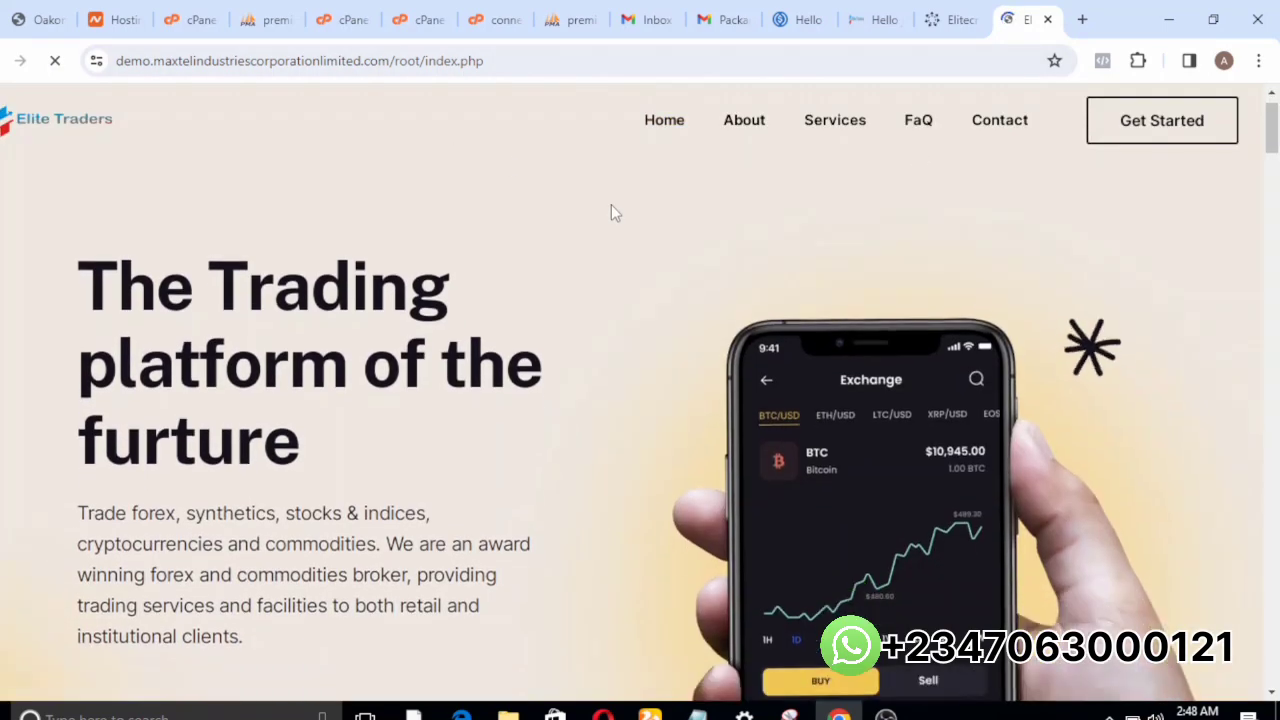
scroll(613, 212, "down", 10)
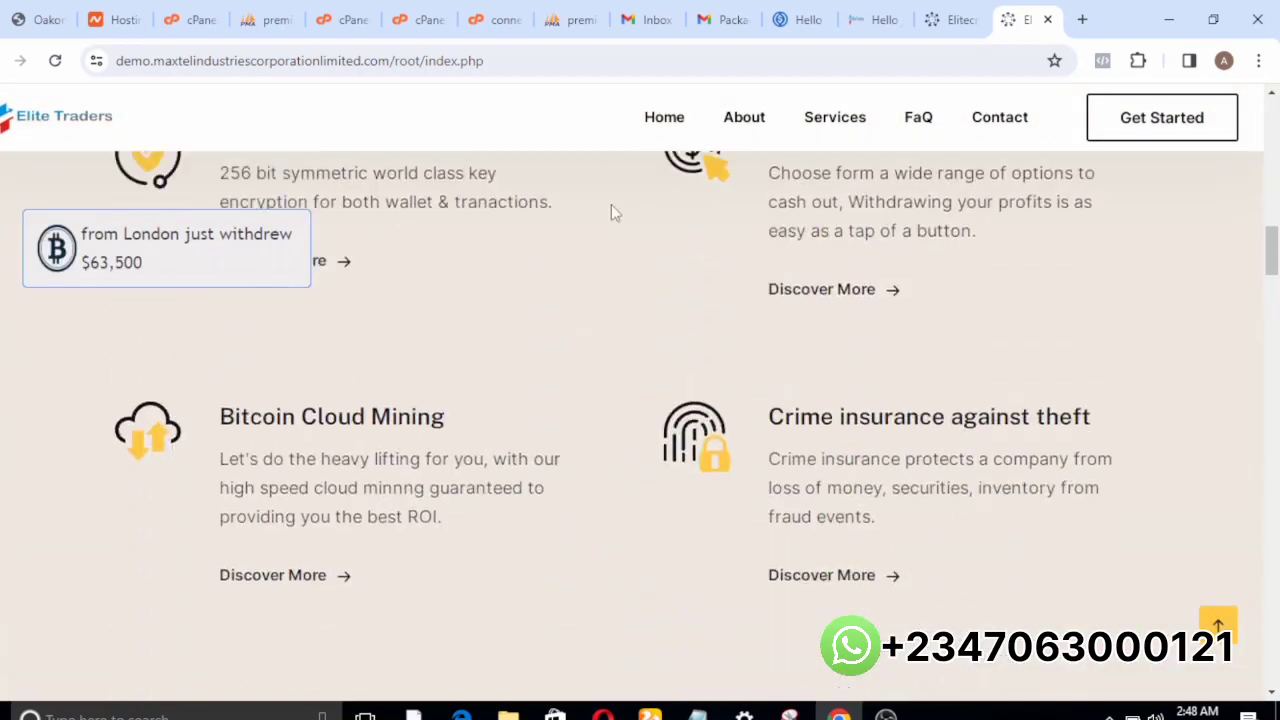
scroll(614, 212, "down", 15)
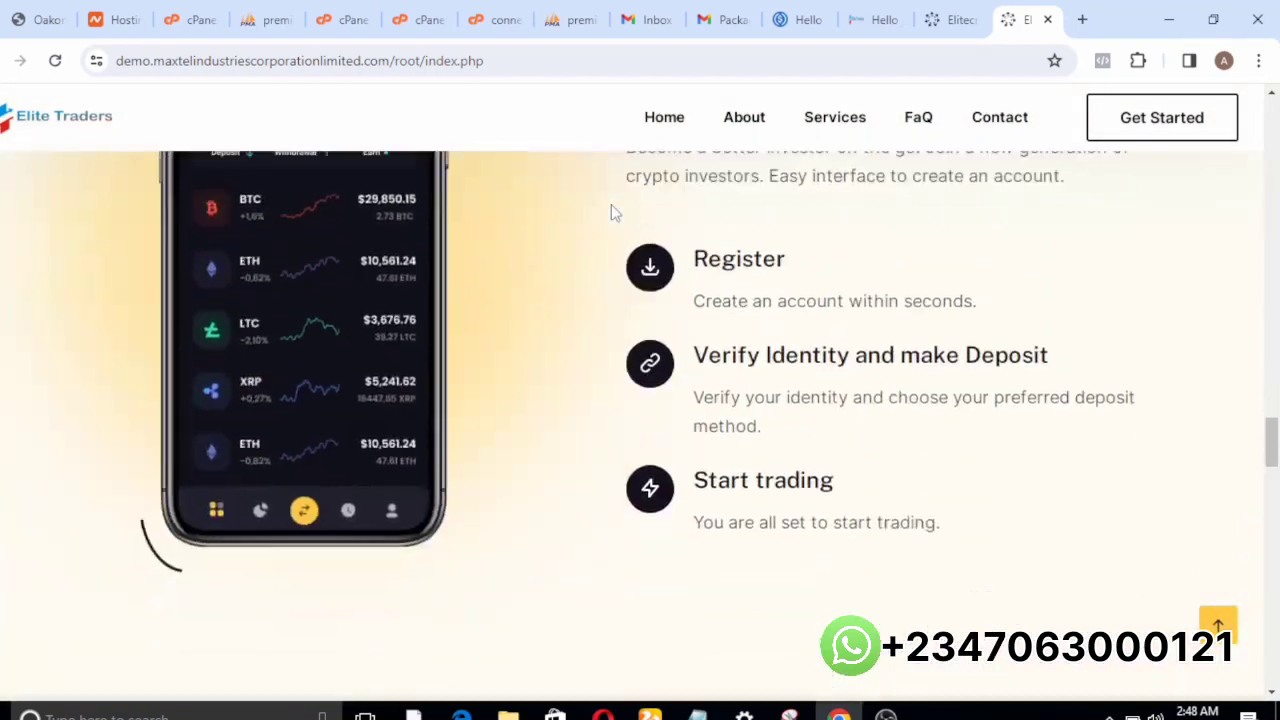
scroll(614, 213, "down", 15)
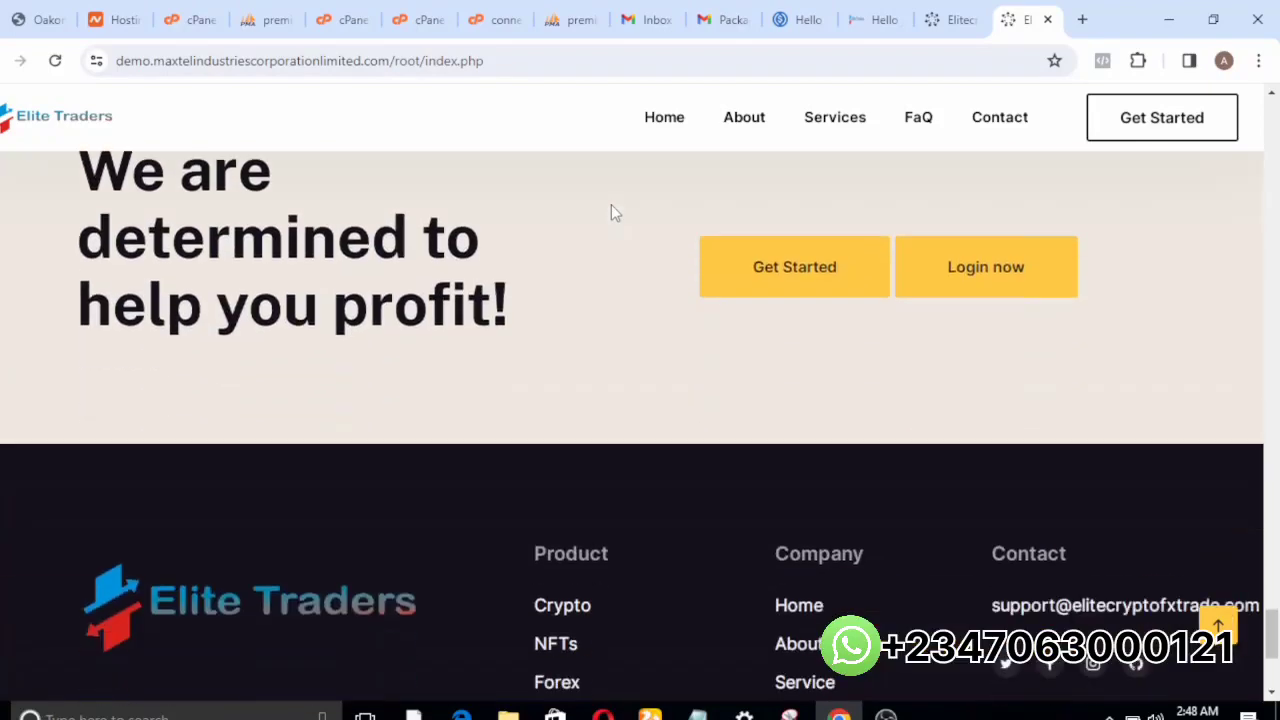
scroll(614, 213, "down", 3)
scroll(613, 213, "up", 10)
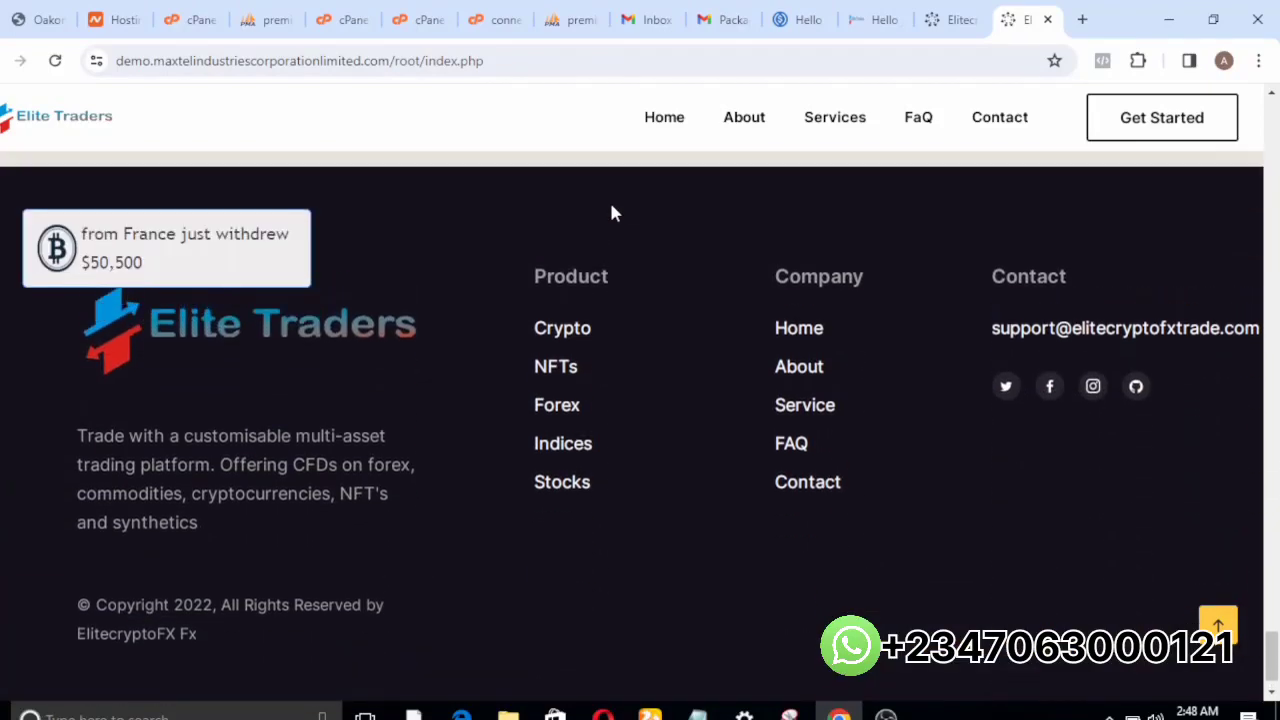
scroll(614, 213, "up", 12)
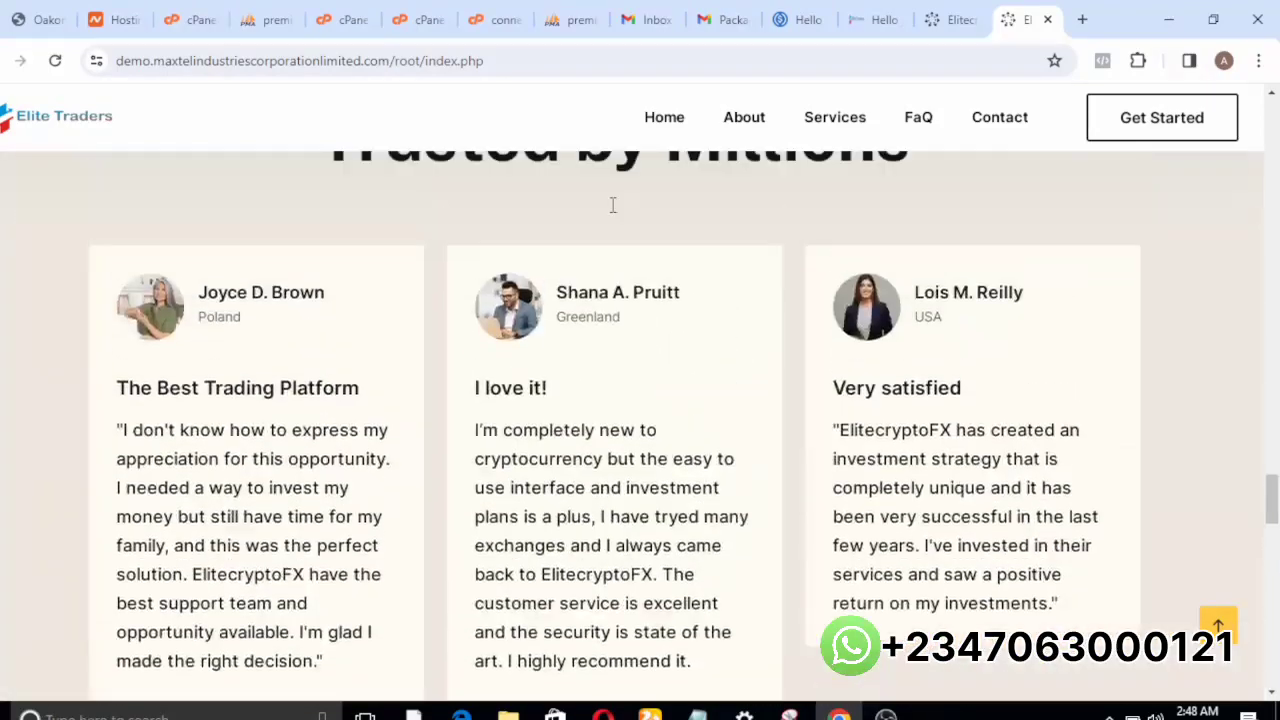
scroll(612, 208, "up", 15)
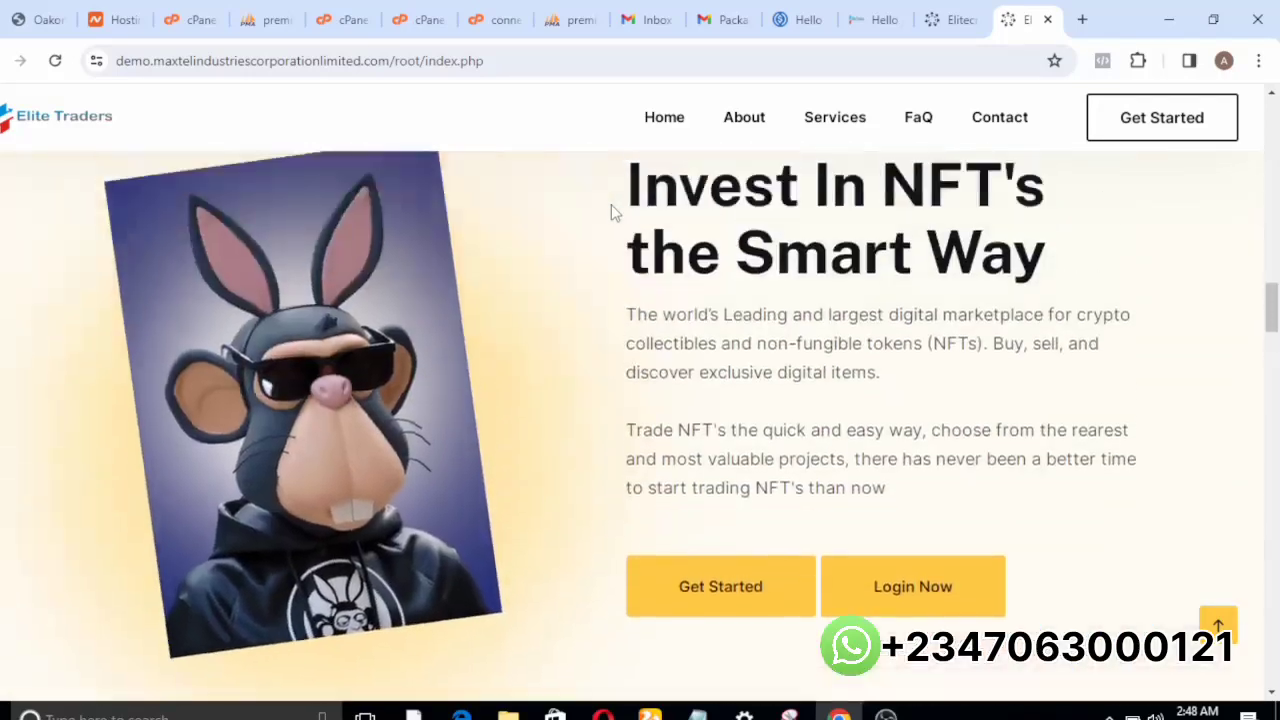
scroll(612, 208, "up", 8)
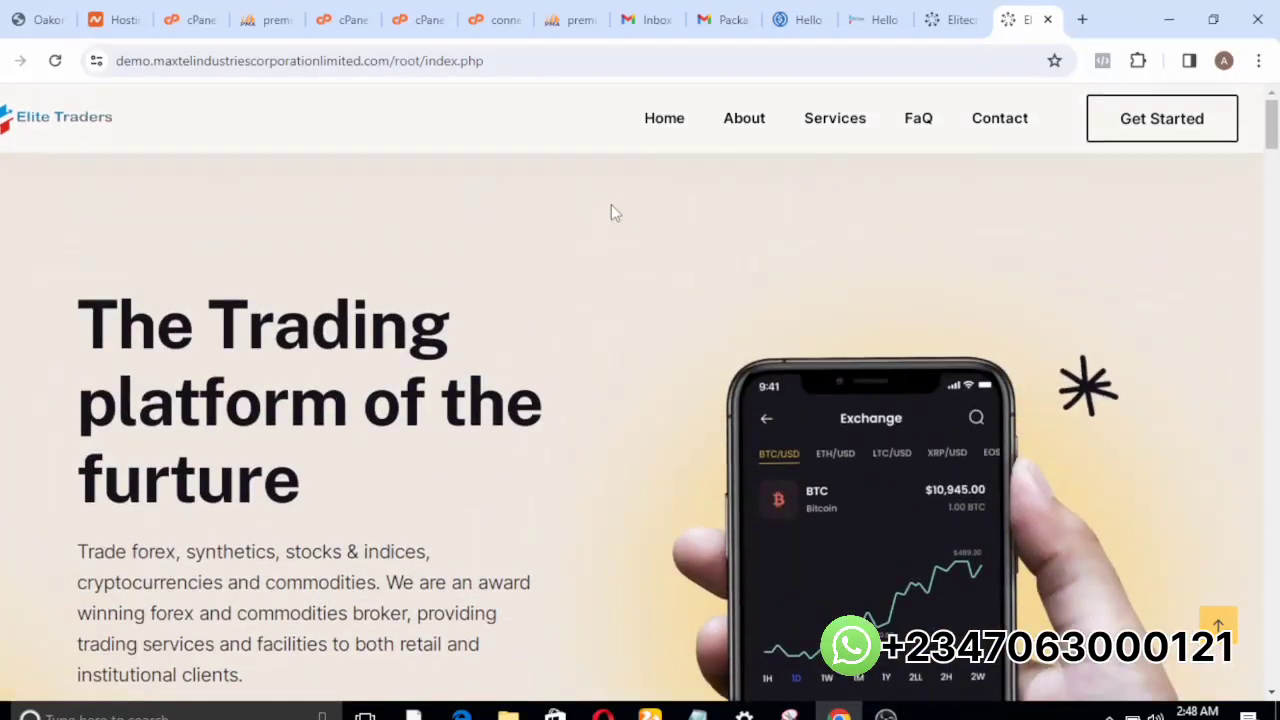
scroll(611, 204, "down", 4)
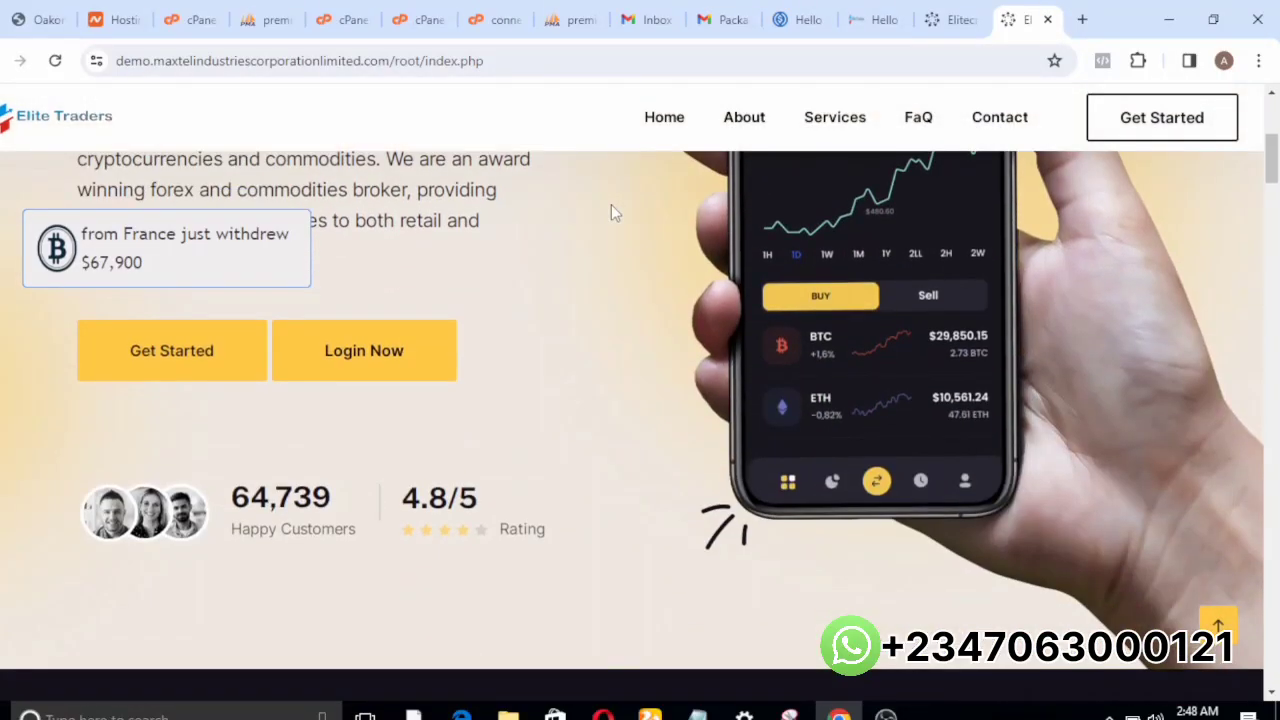
left_click(314, 343)
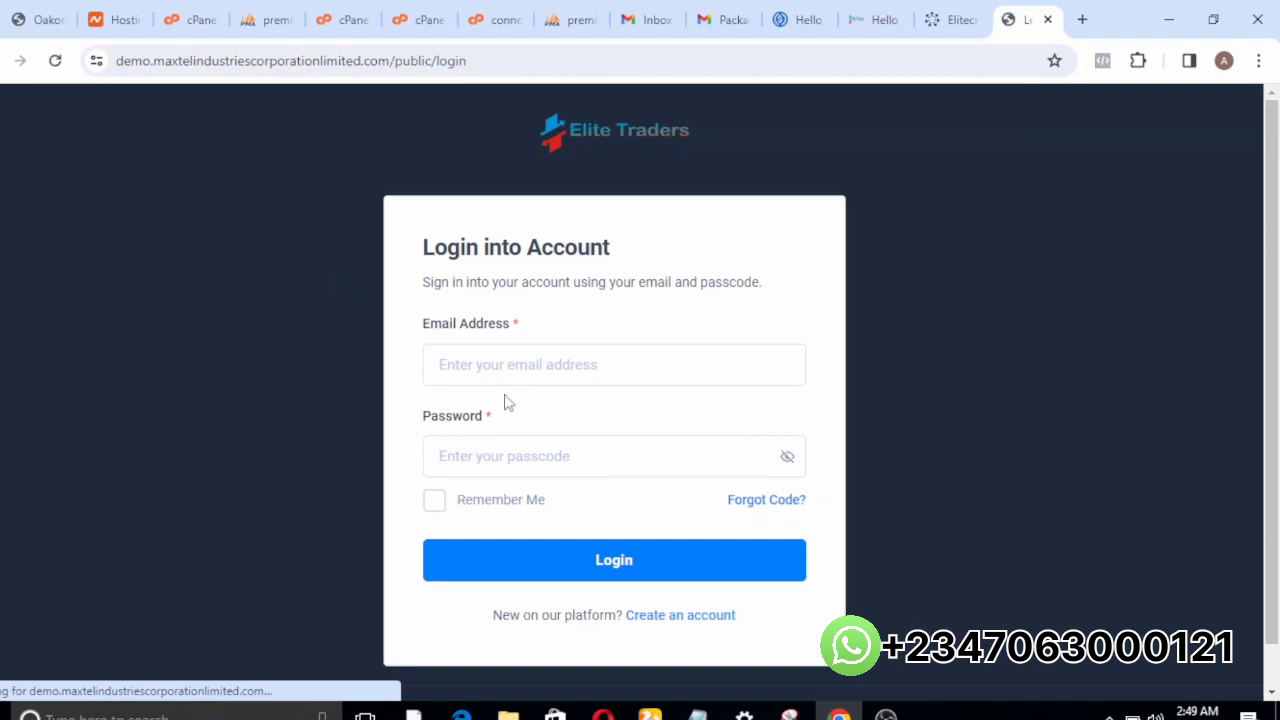
Log in with the saved admin e-mail and the password copied from notes, declining to save it
left_click(525, 369)
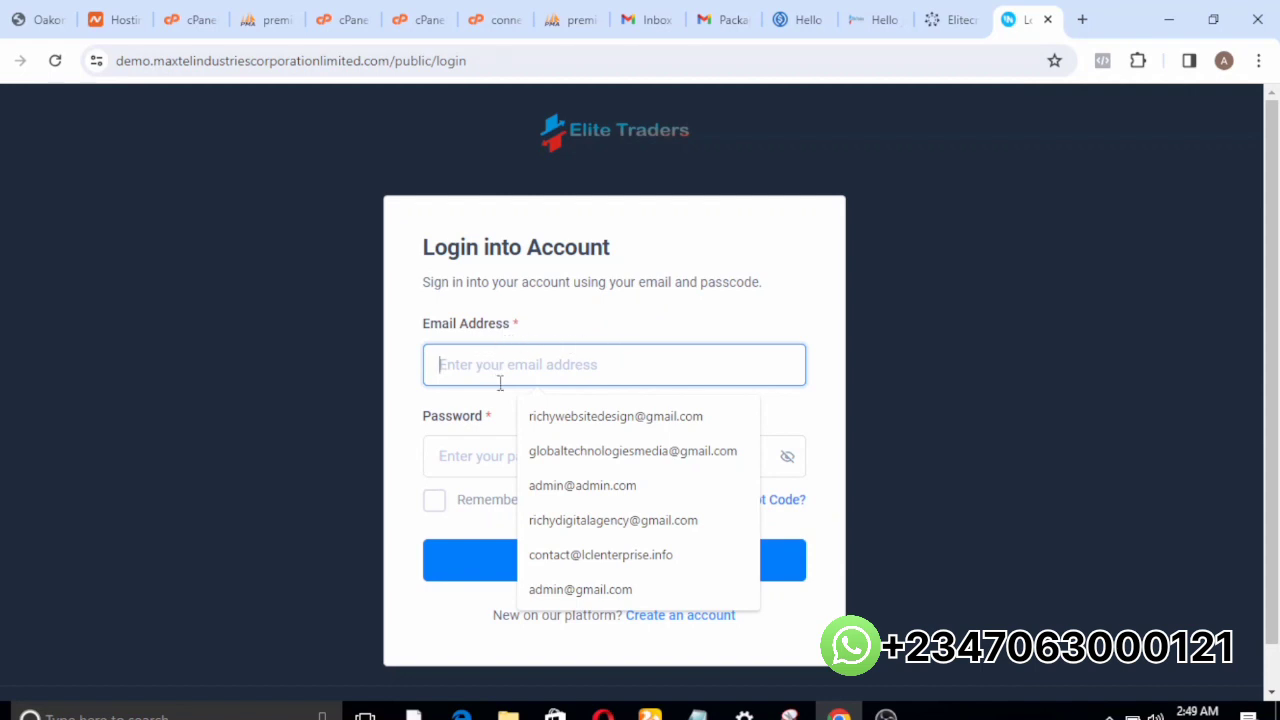
left_click(570, 590)
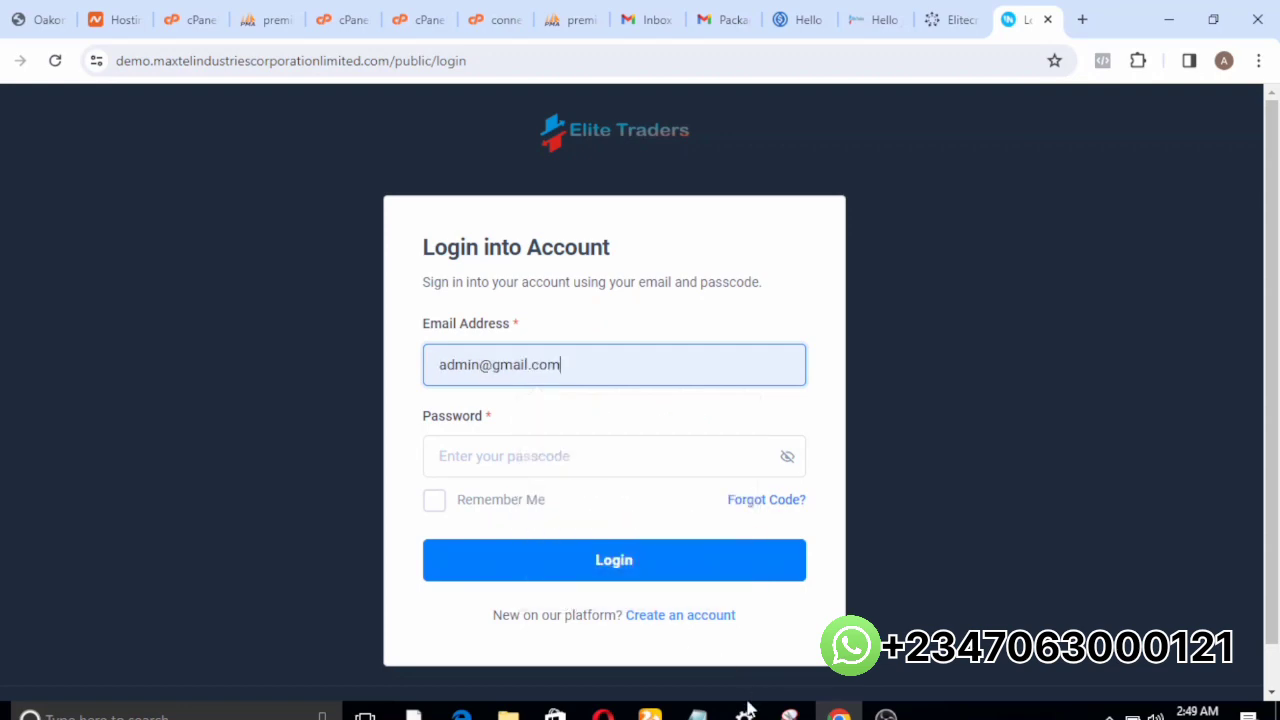
mouse_move(697, 715)
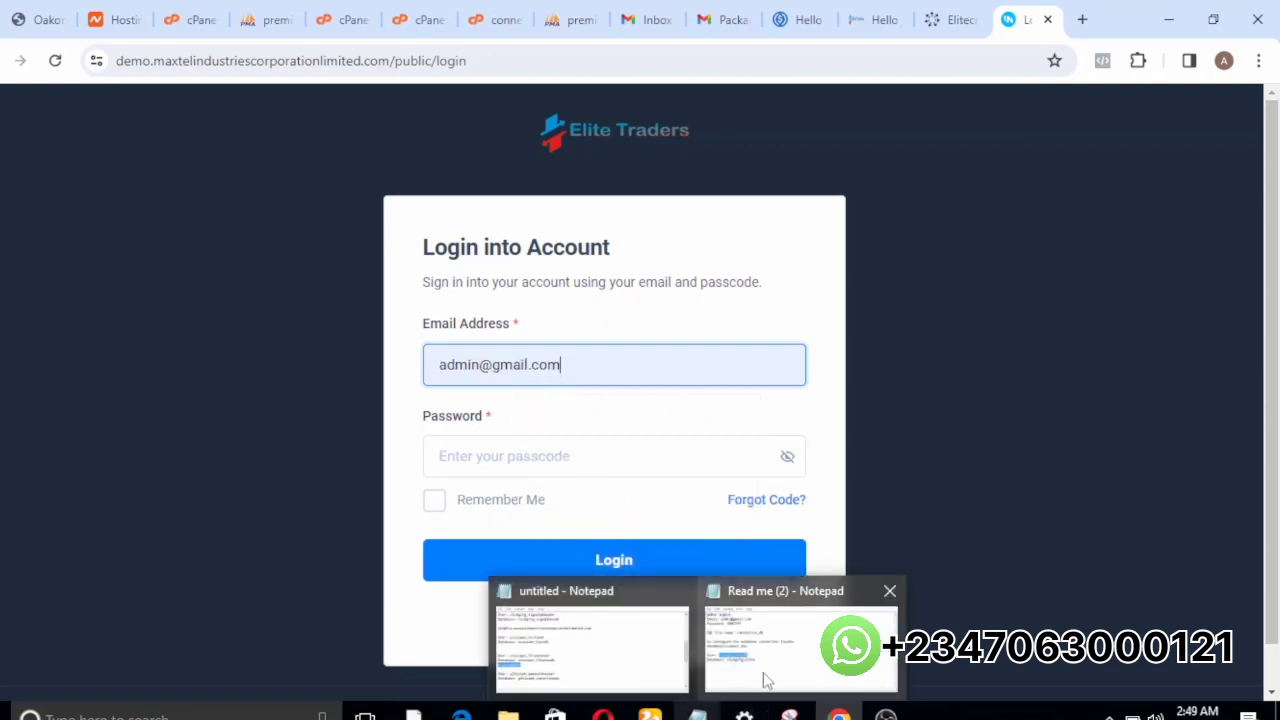
left_click(780, 645)
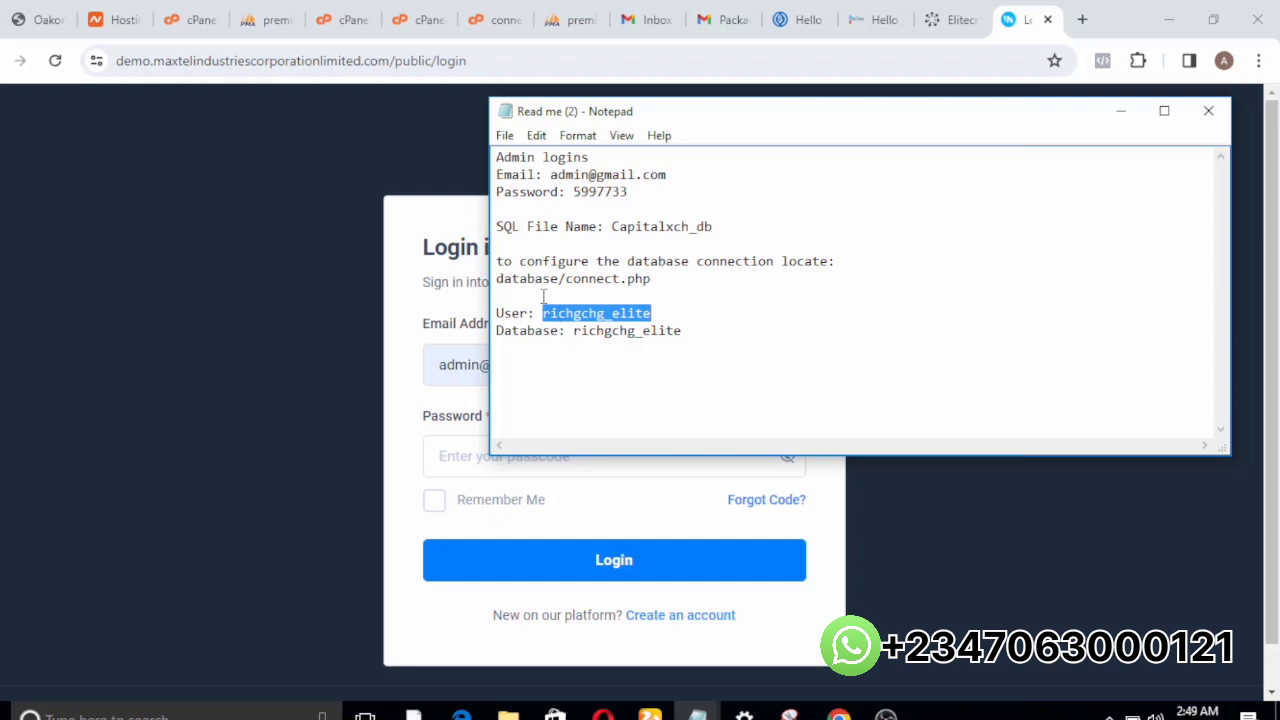
left_click_drag(576, 190, 636, 192)
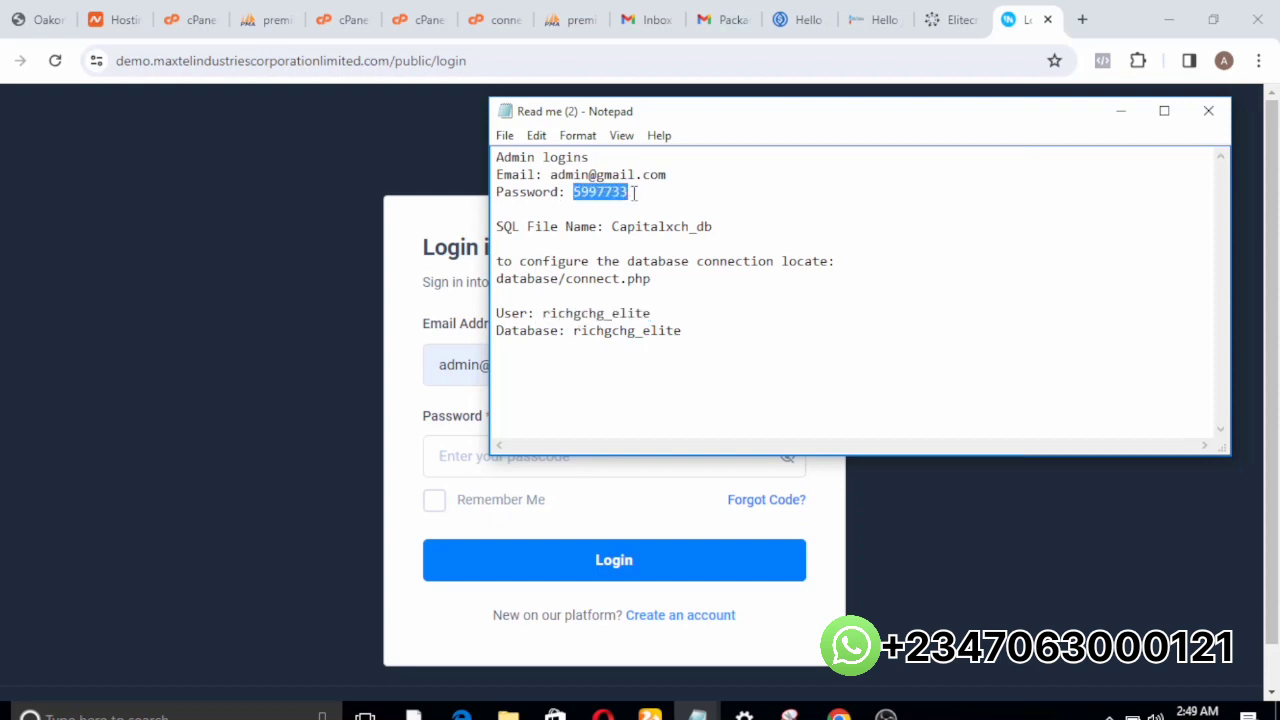
left_click(451, 456)
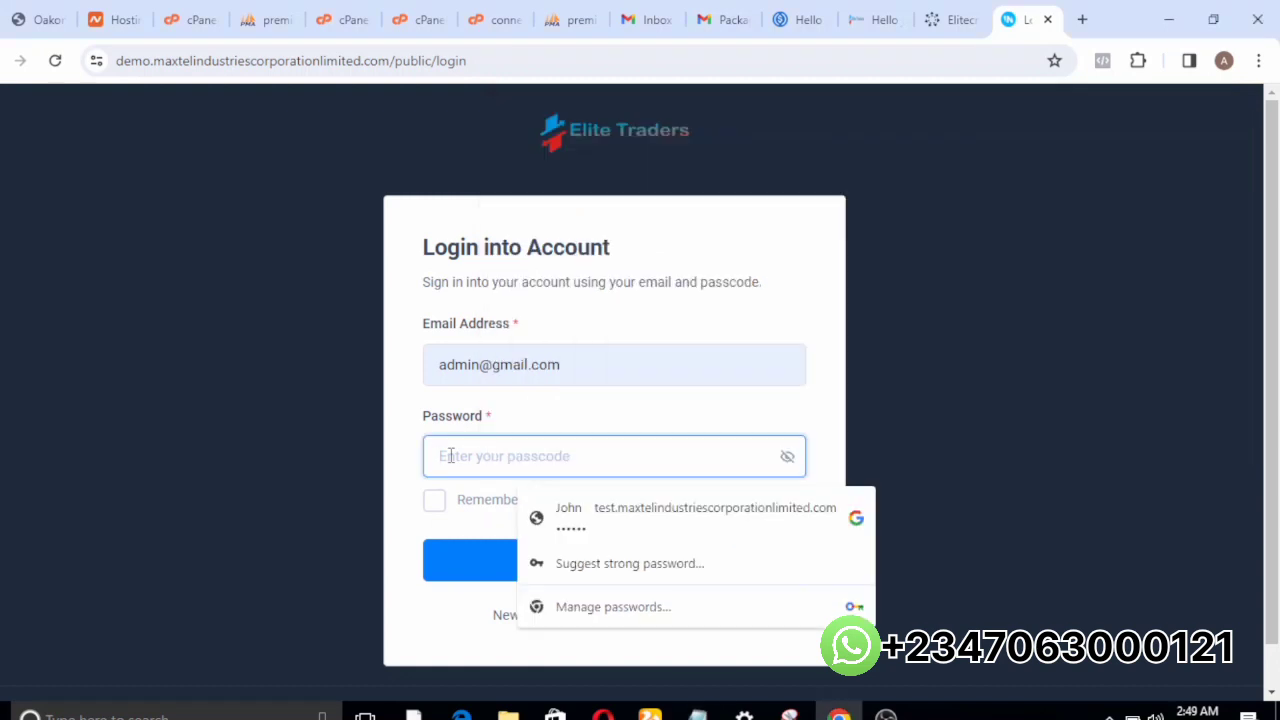
key("ctrl+v")
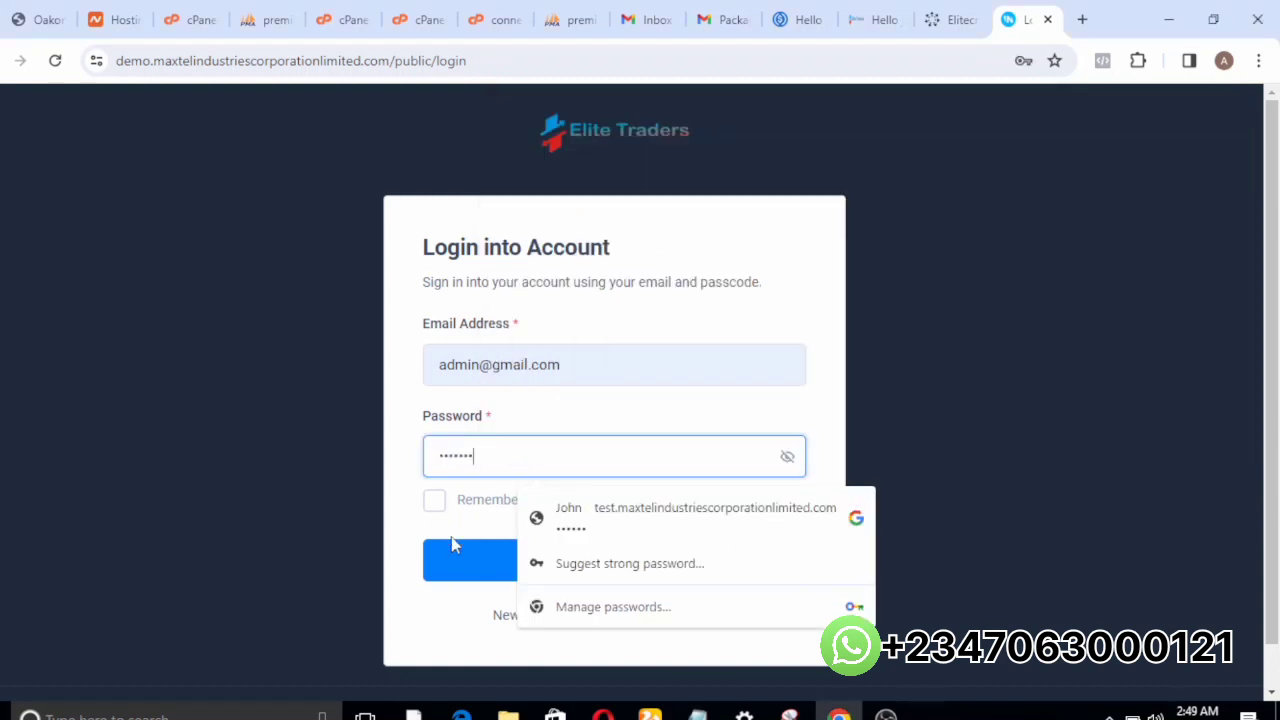
left_click(443, 578)
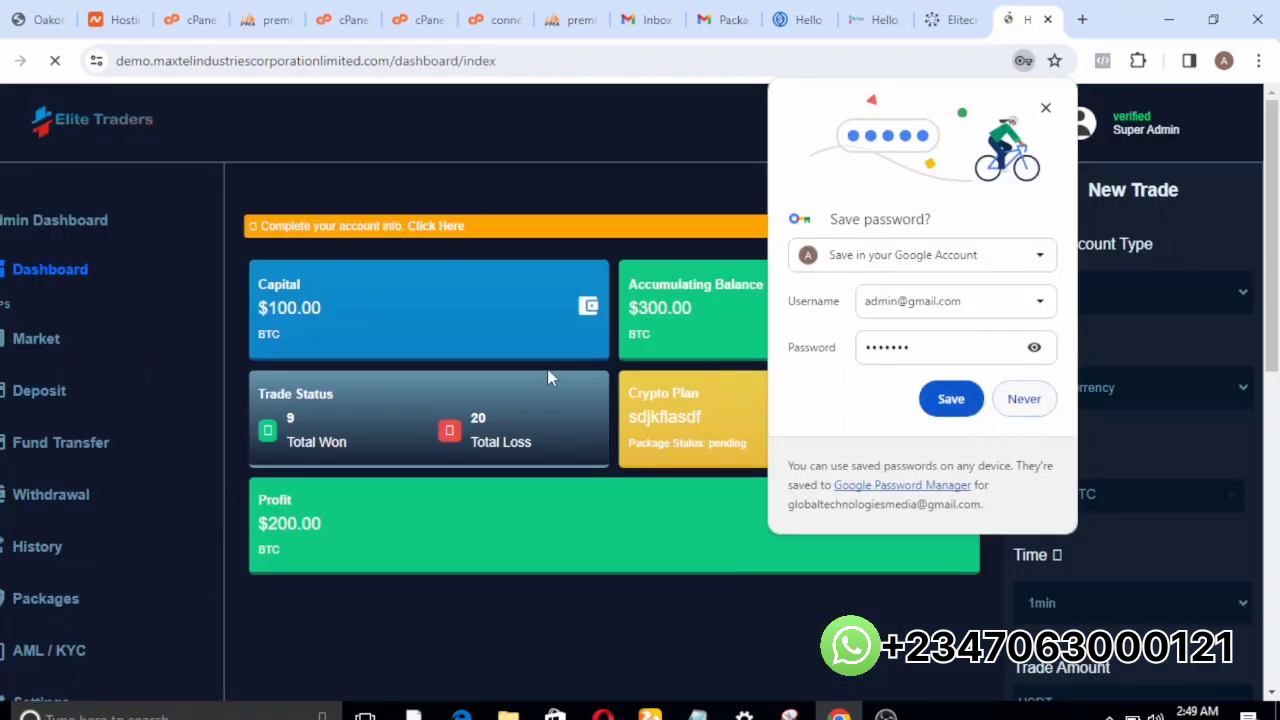
left_click(1024, 399)
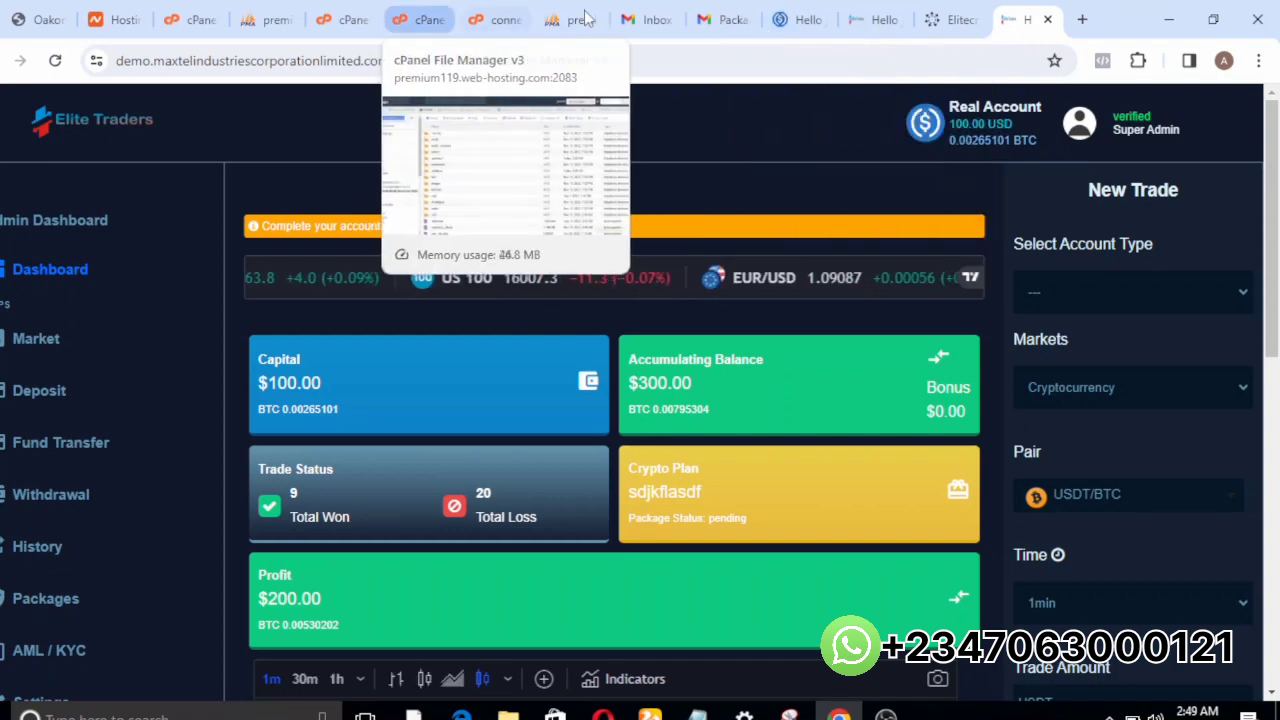
Review the ElitecryptoFX landing page and its 'Try ElitecryptoFX at no Risk' heading, then return to cPanel
left_click(945, 19)
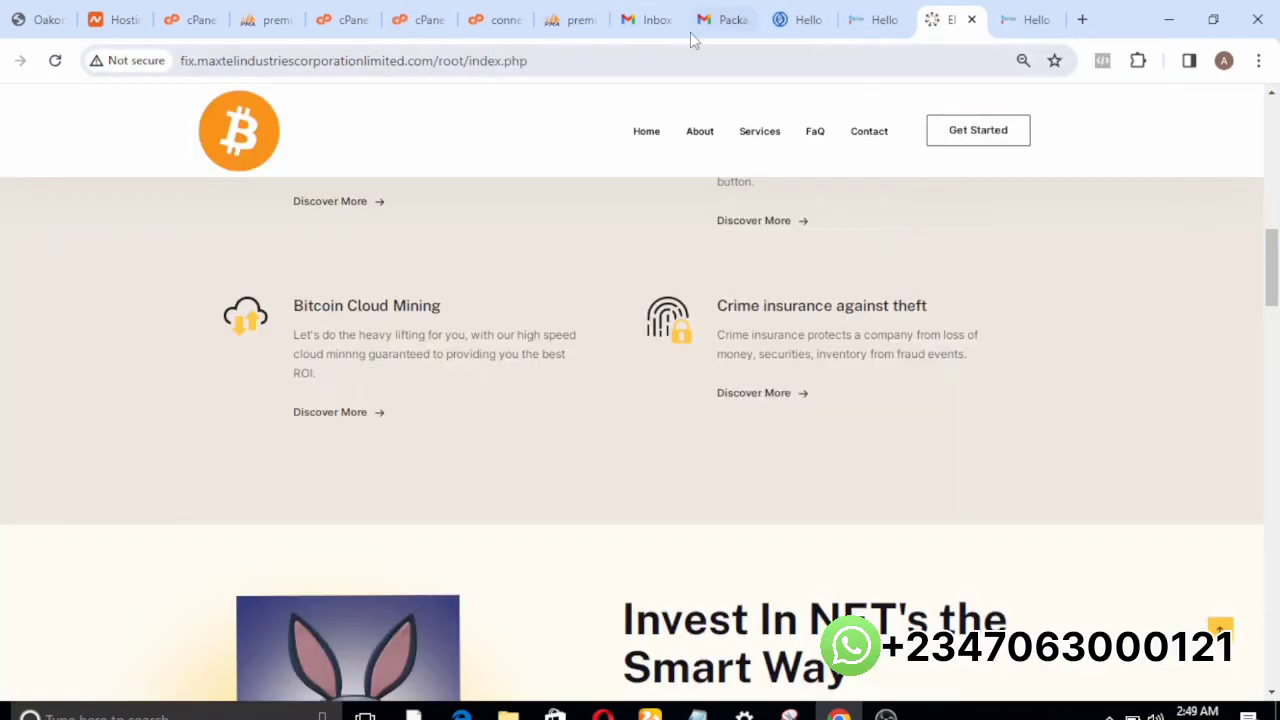
scroll(1272, 186, "up", 1)
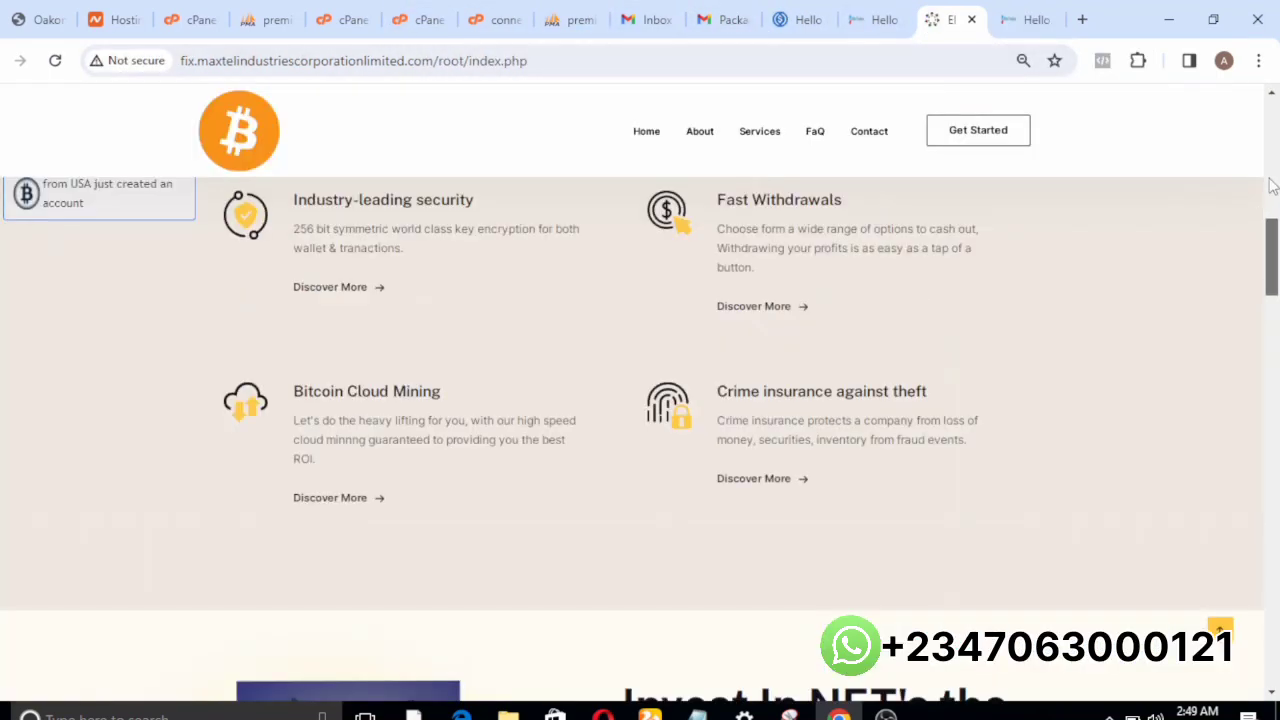
scroll(1272, 186, "up", 8)
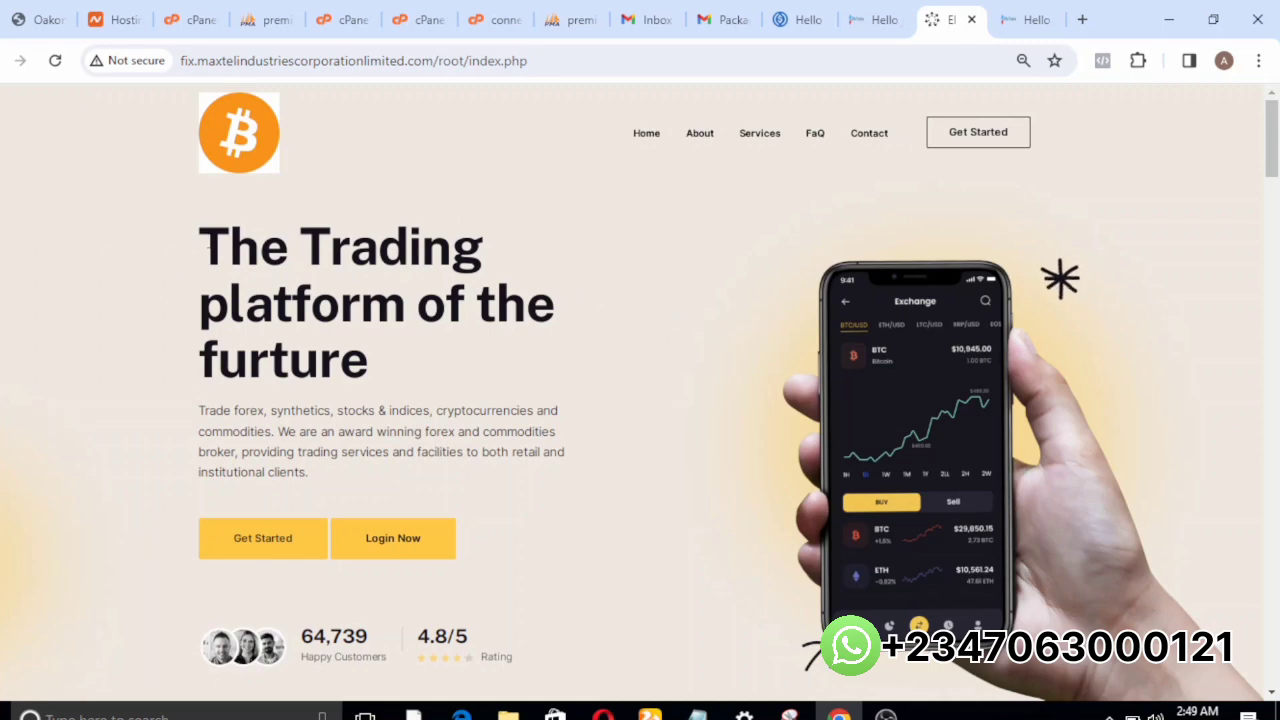
double_click(212, 242)
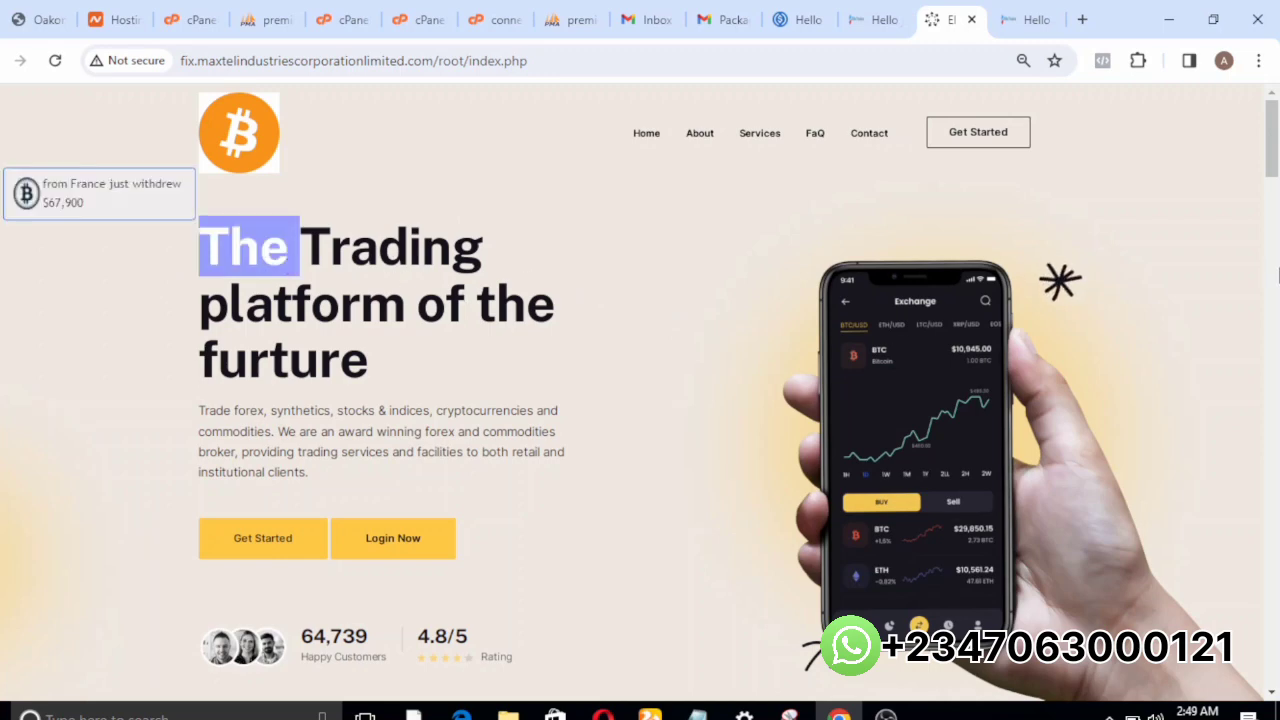
left_click_drag(1273, 124, 1277, 425)
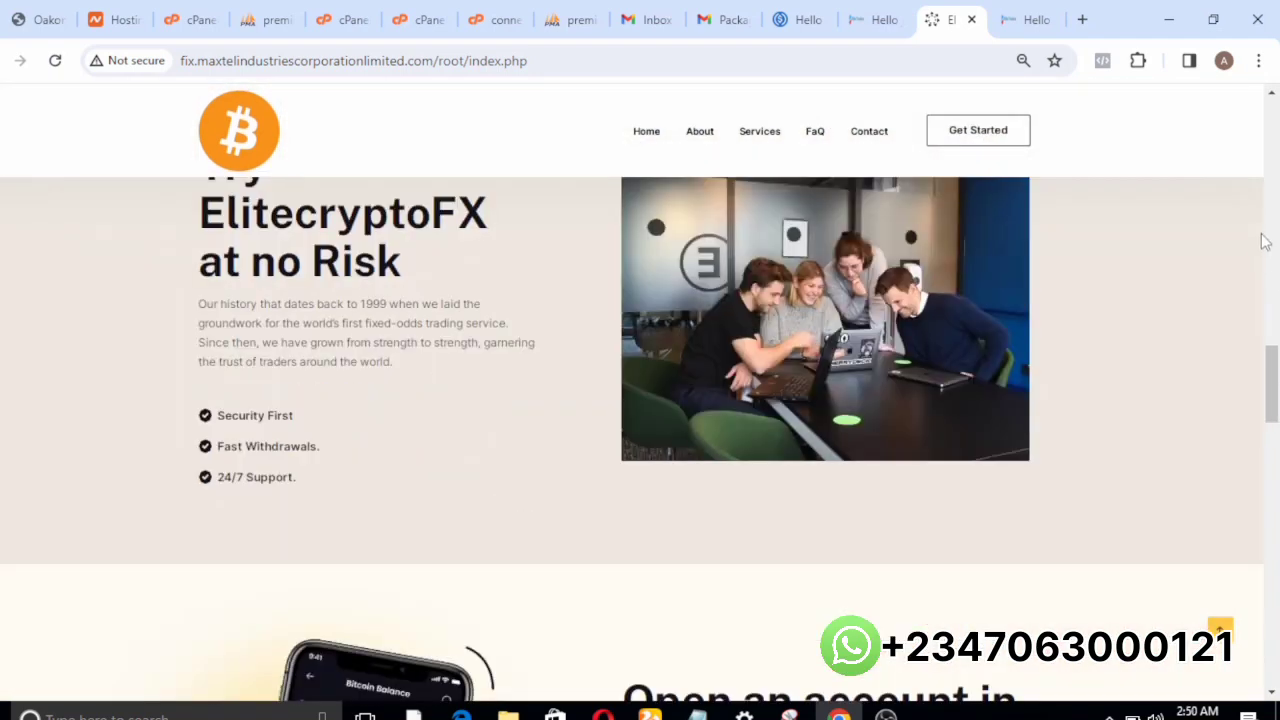
scroll(1268, 341, "up", 2)
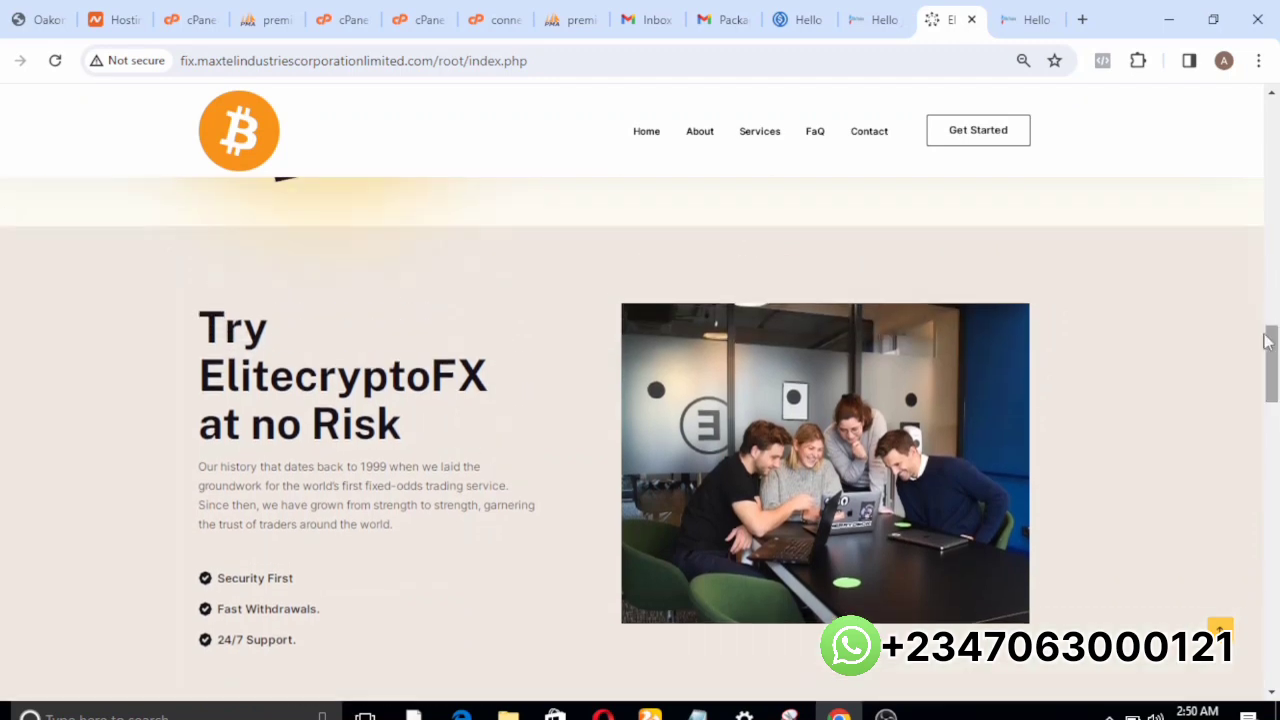
left_click_drag(206, 326, 410, 428)
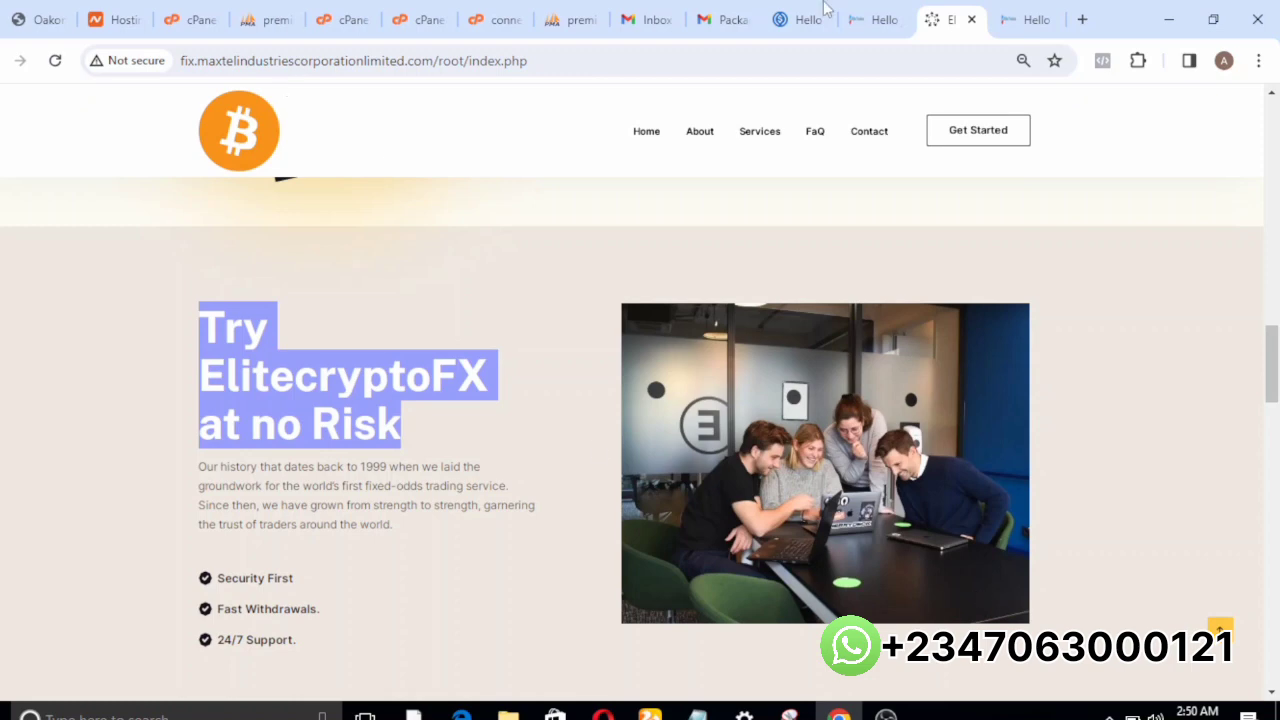
left_click(431, 16)
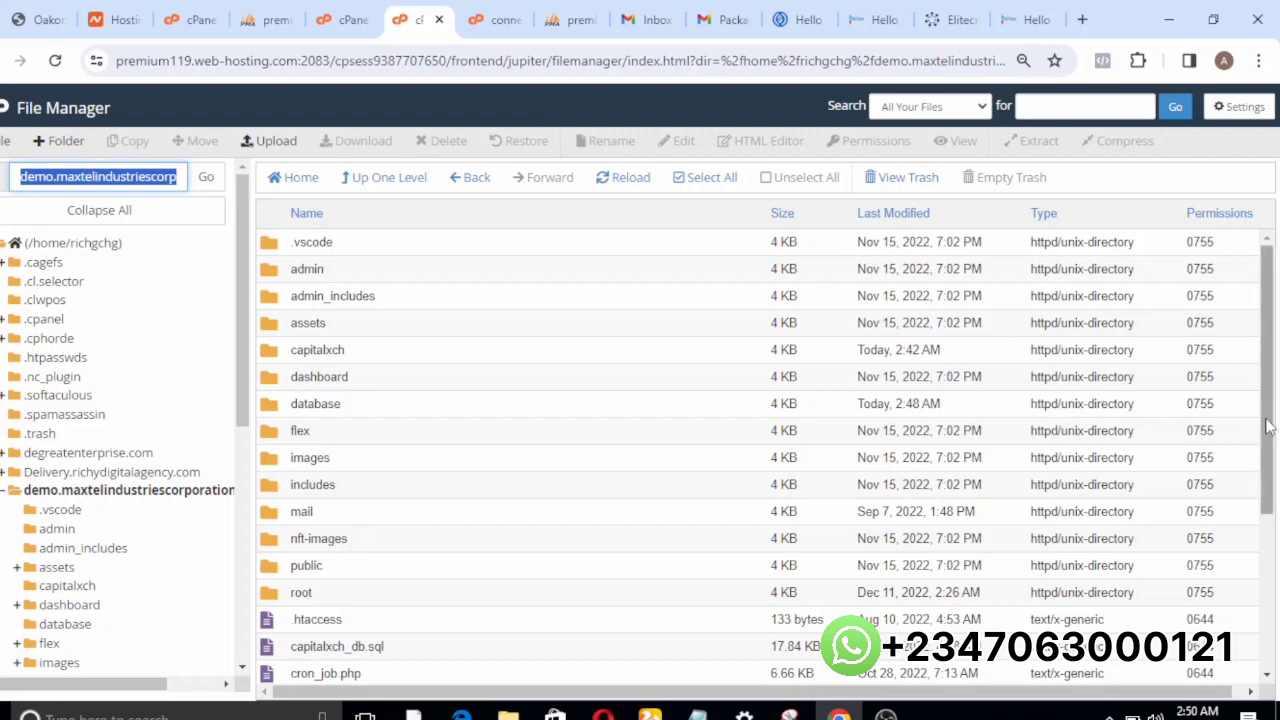
Choose Edit on the demo site's index.html from its right-click menu
left_click_drag(1268, 427, 1262, 582)
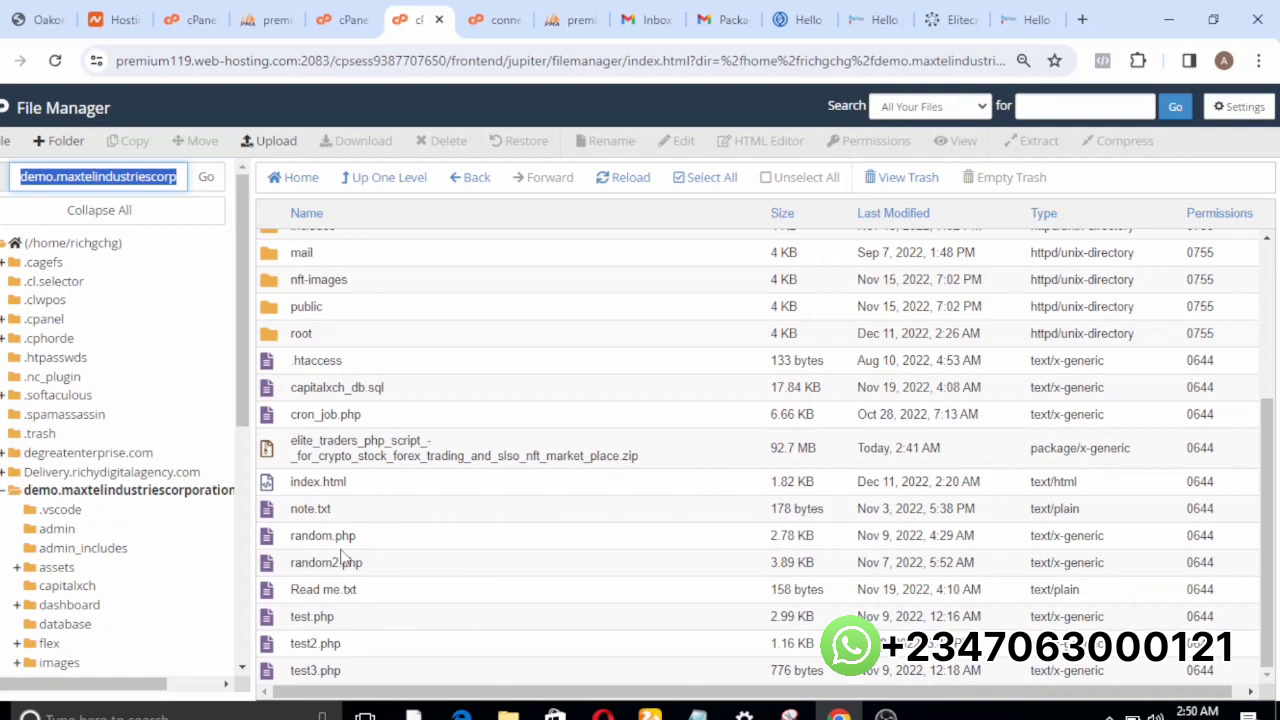
left_click(290, 484)
right_click(282, 484)
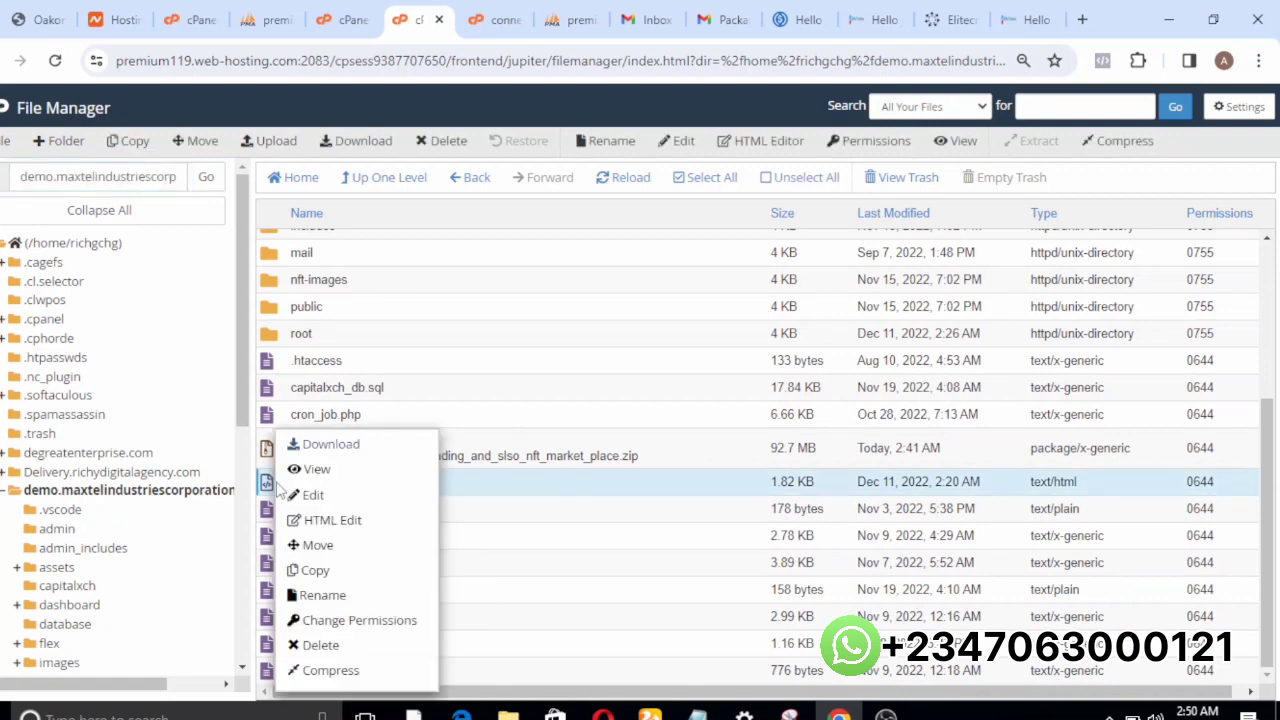
left_click(355, 495)
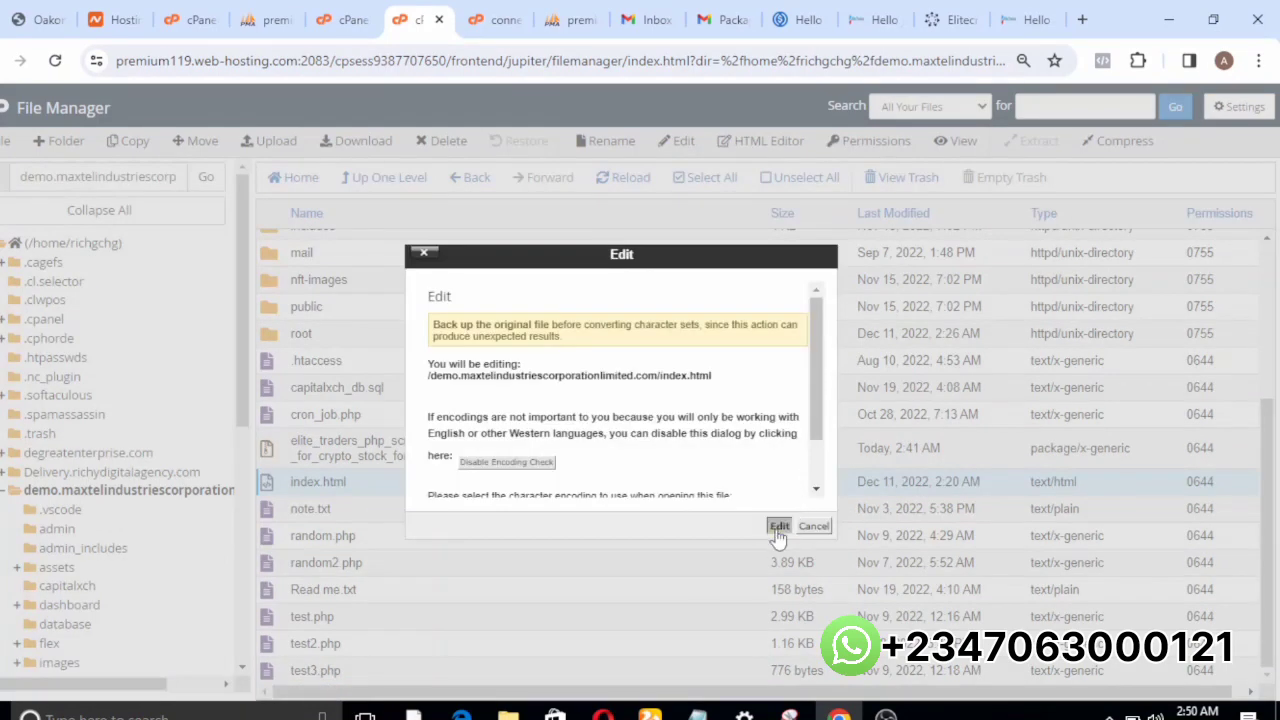
Open index.html in the editor and try searching its code for 'The'
left_click(776, 526)
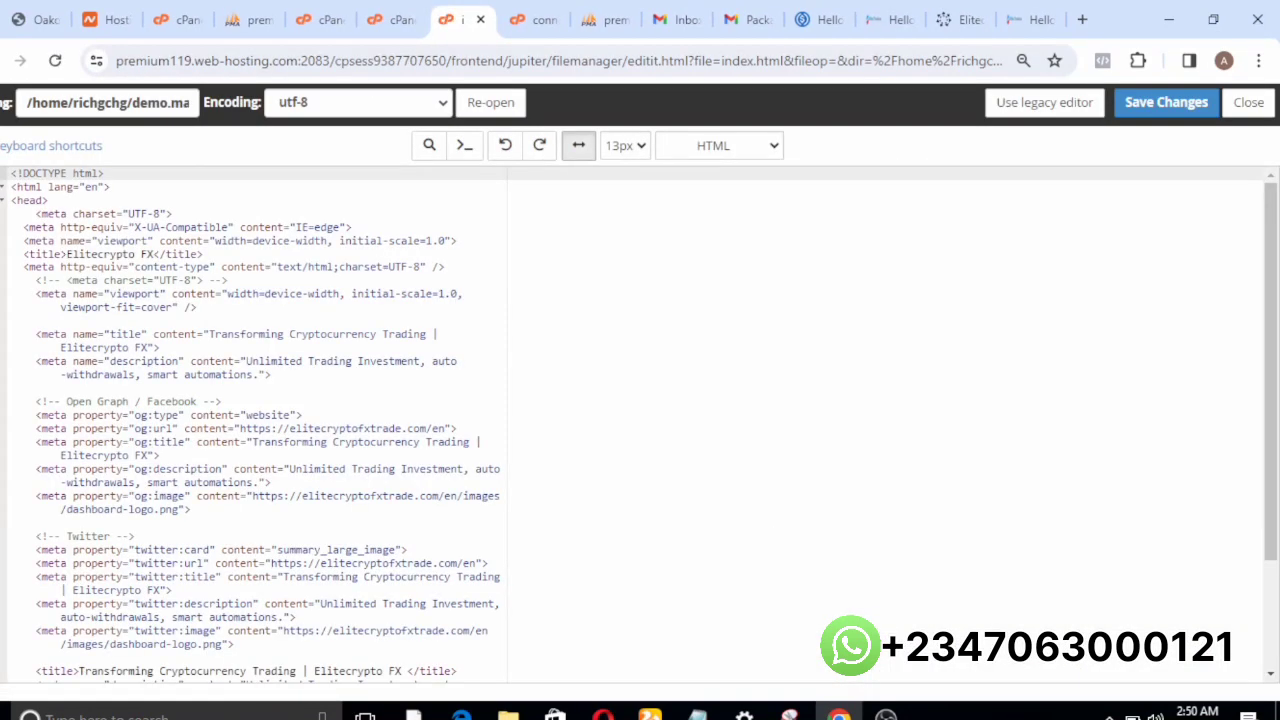
left_click(63, 188)
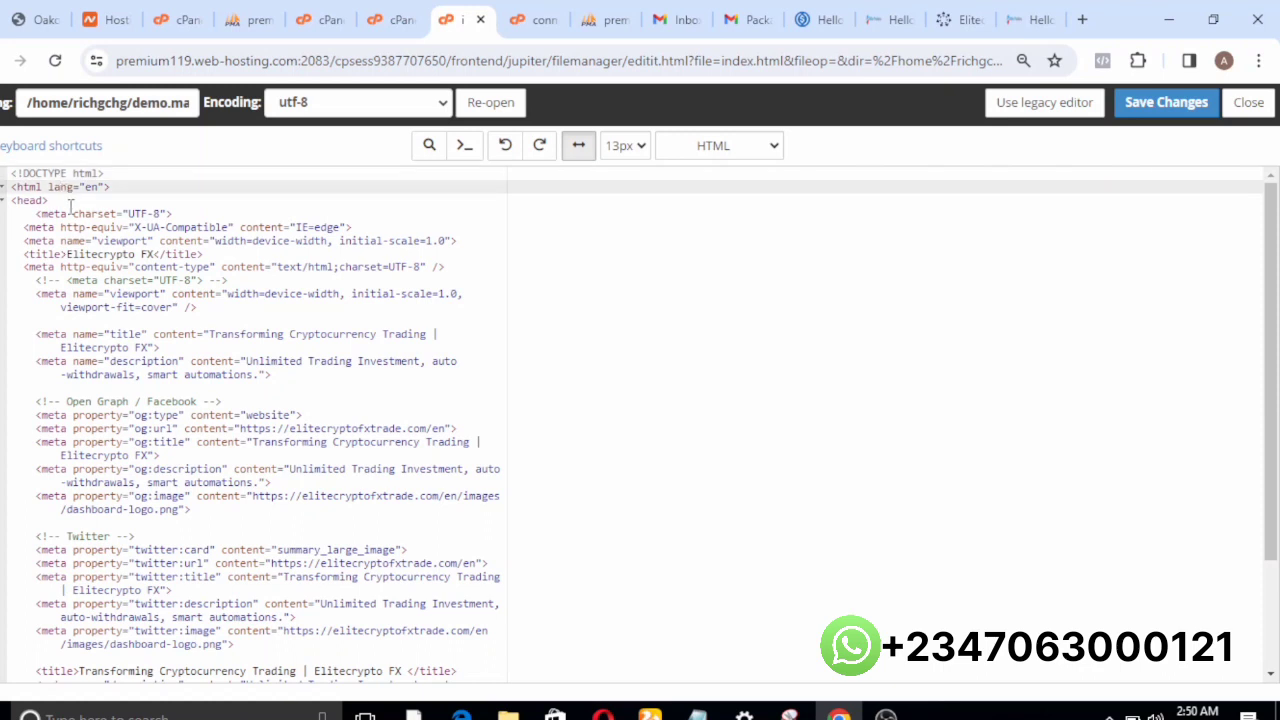
left_click(72, 202)
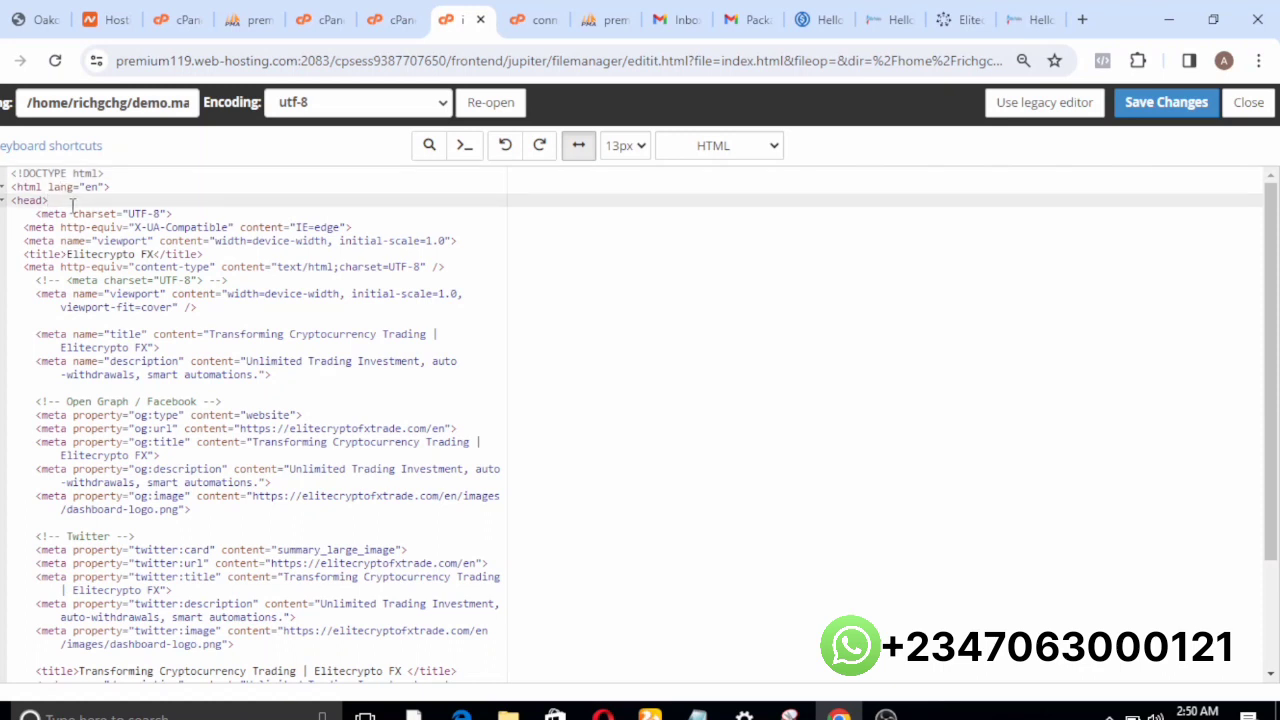
key("ctrl+f")
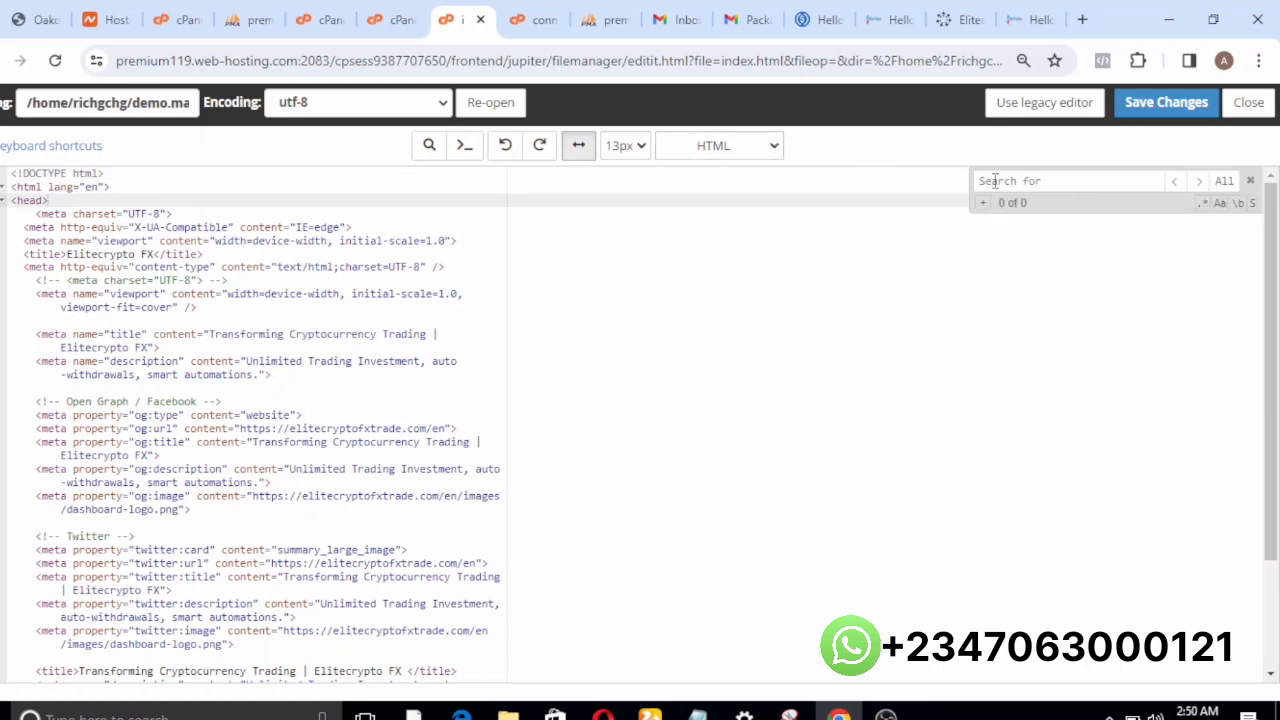
type("The")
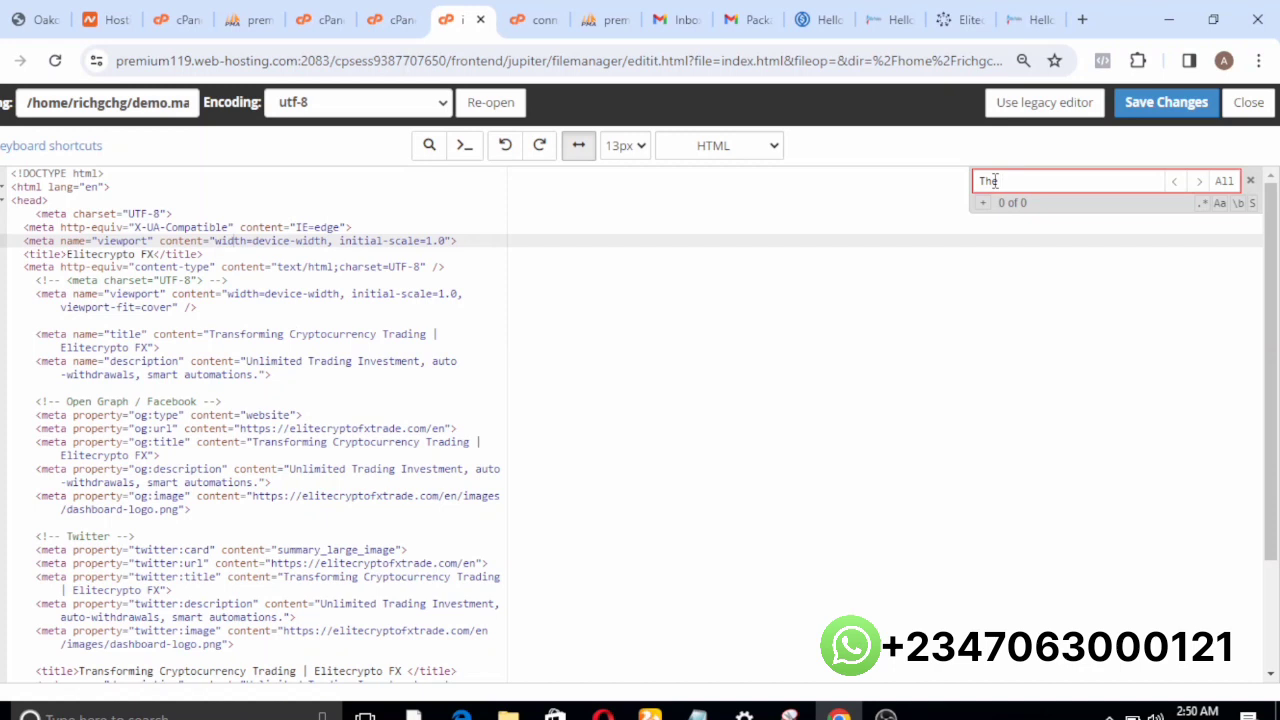
key("BackSpace")
key("BackSpace")
key("BackSpace")
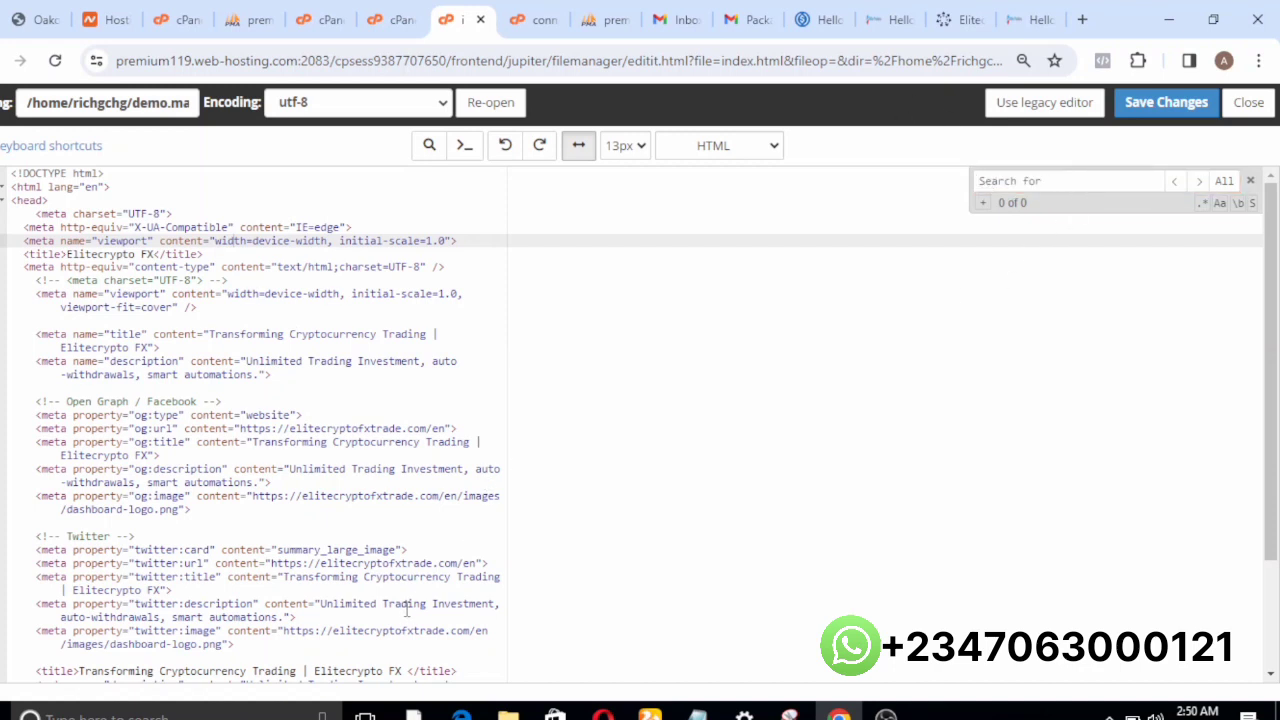
Review the script redirecting to root/index.php, then close the editor unchanged
left_click(393, 655)
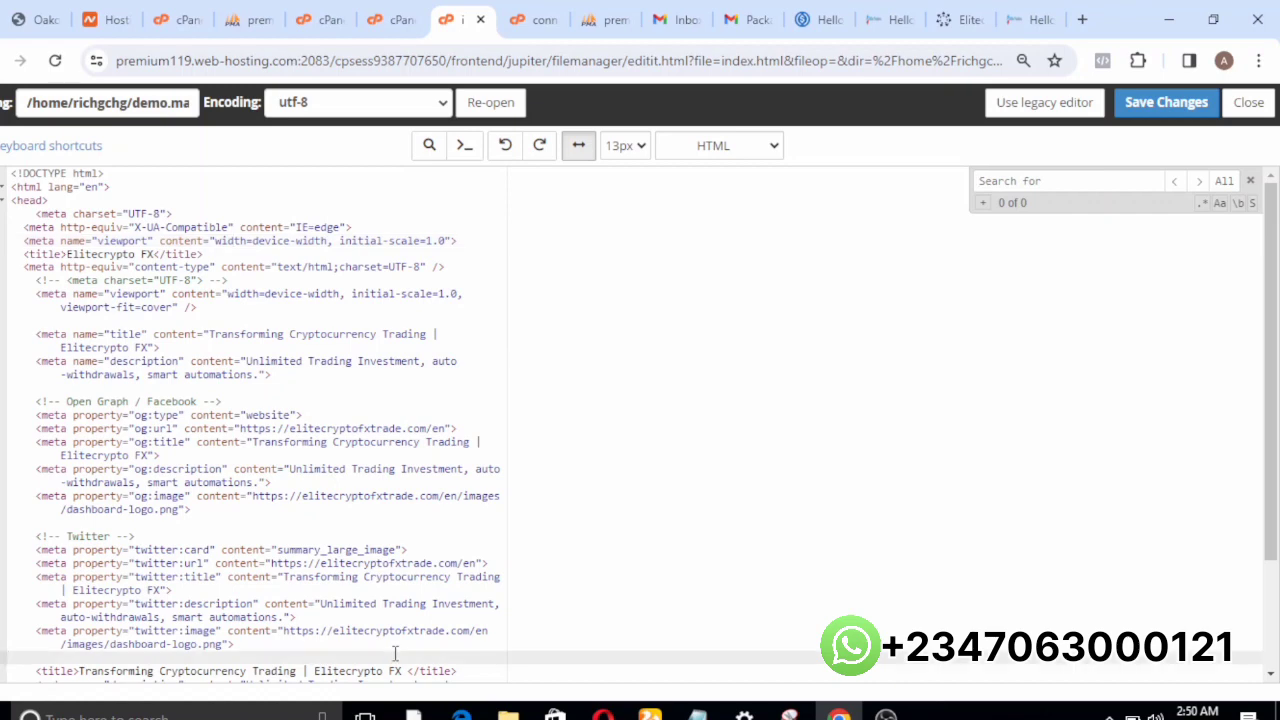
scroll(395, 653, "down", 3)
scroll(395, 653, "down", 1)
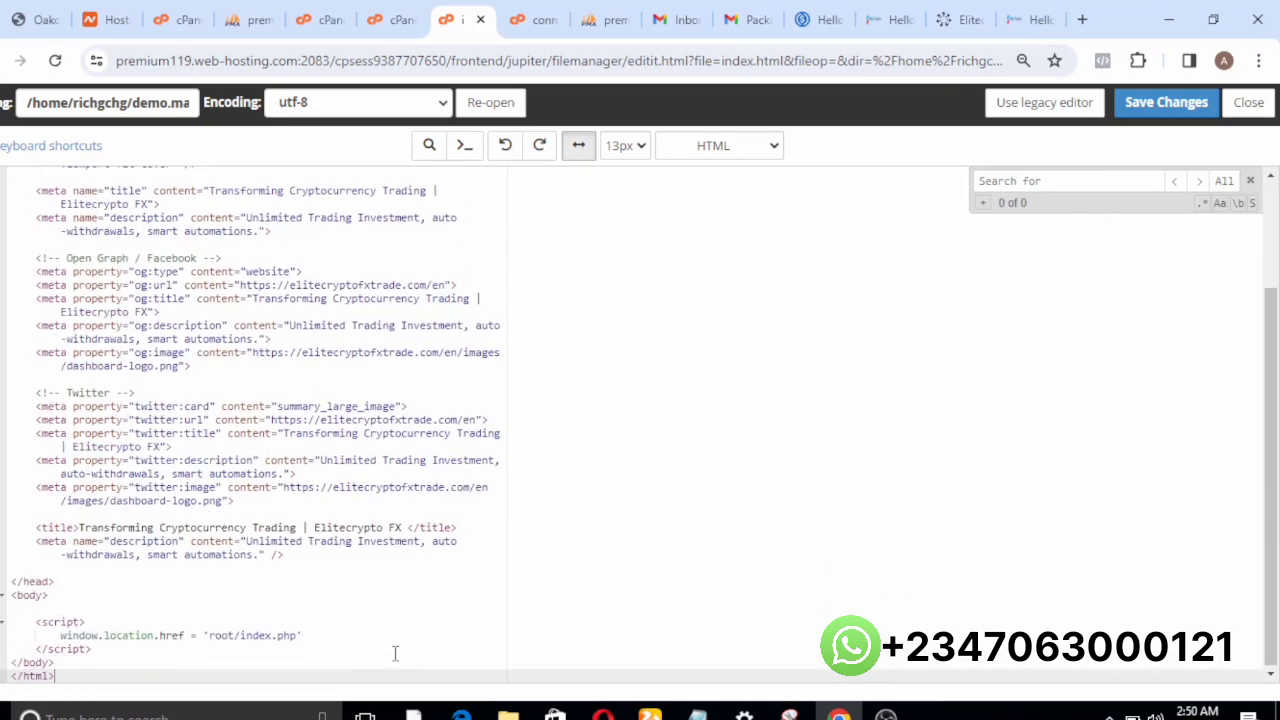
key("Up")
key("Up")
key("Up")
key("Up")
key("Up")
key("Up")
key("Up")
key("Up")
key("Up")
key("Up")
key("Up")
key("Up")
key("Up")
key("Up")
key("Up")
key("Up")
key("Up")
key("Up")
key("Up")
key("Up")
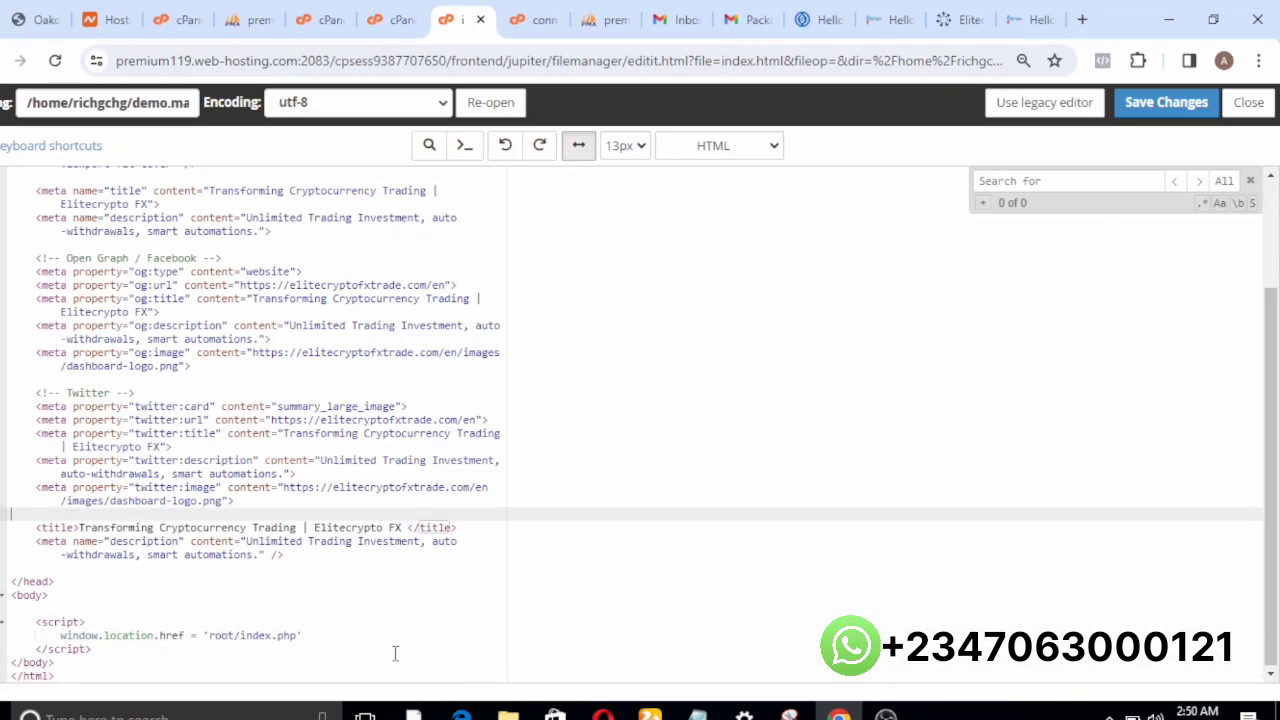
key("Up")
key("Up")
key("Up")
key("Up")
key("Up")
key("Up")
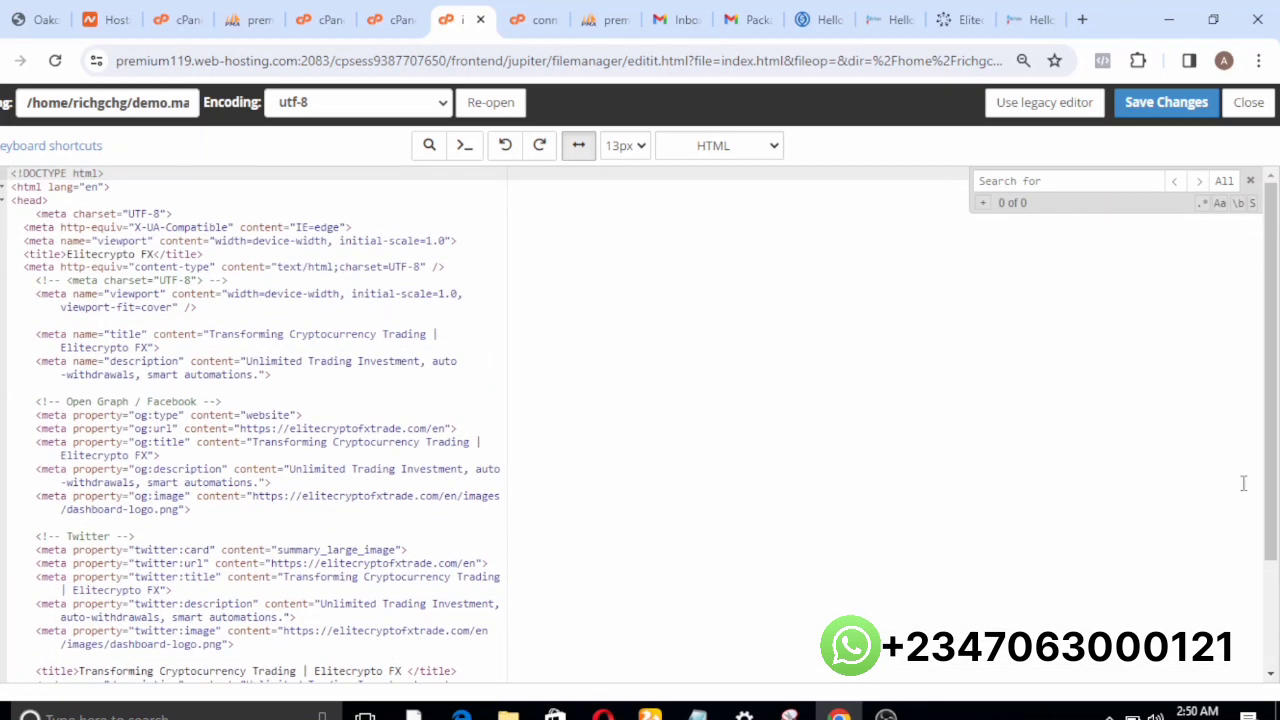
left_click(1249, 104)
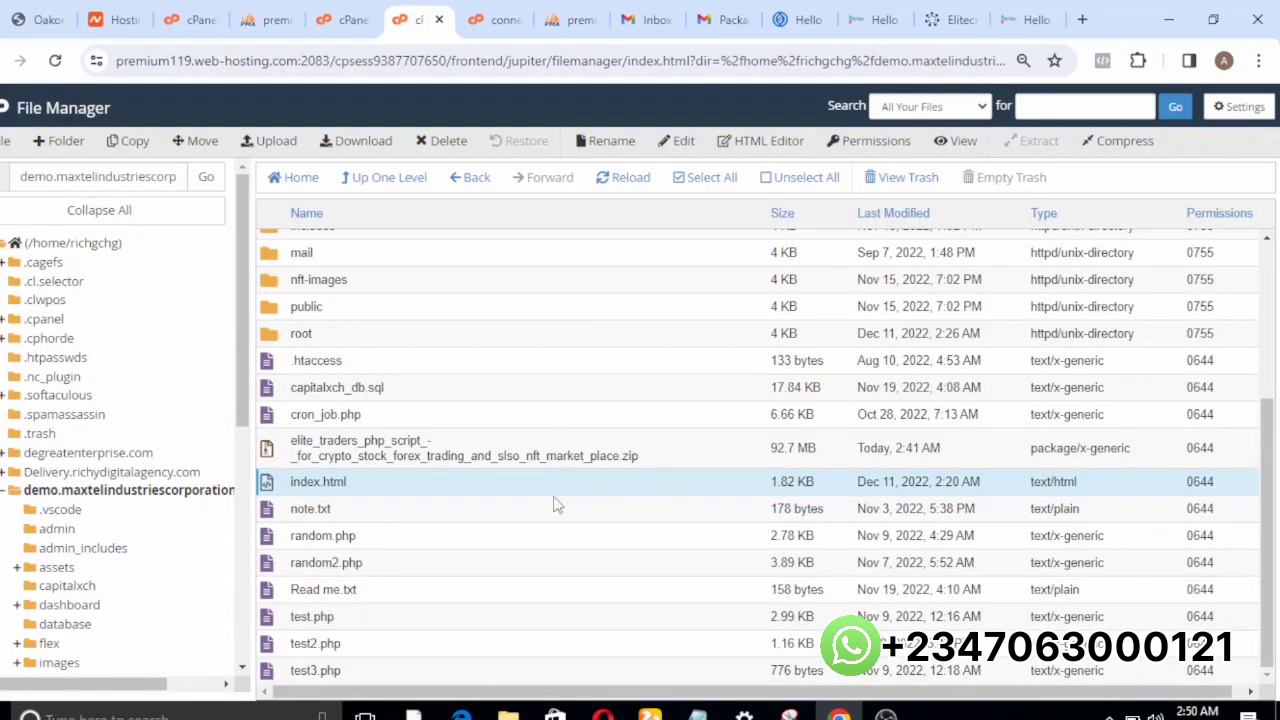
left_click(445, 491)
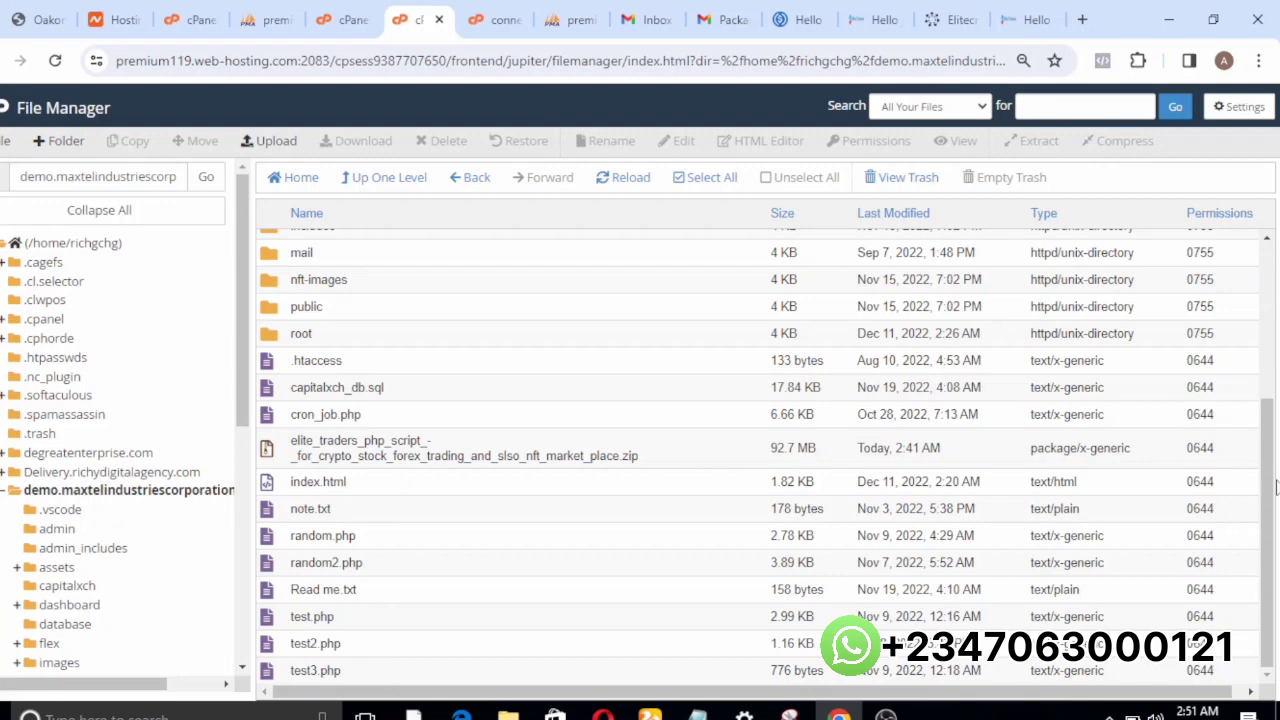
mouse_move(1270, 508)
left_mouse_down()
mouse_move(1222, 308)
mouse_move(1266, 343)
mouse_move(1267, 512)
left_mouse_up()
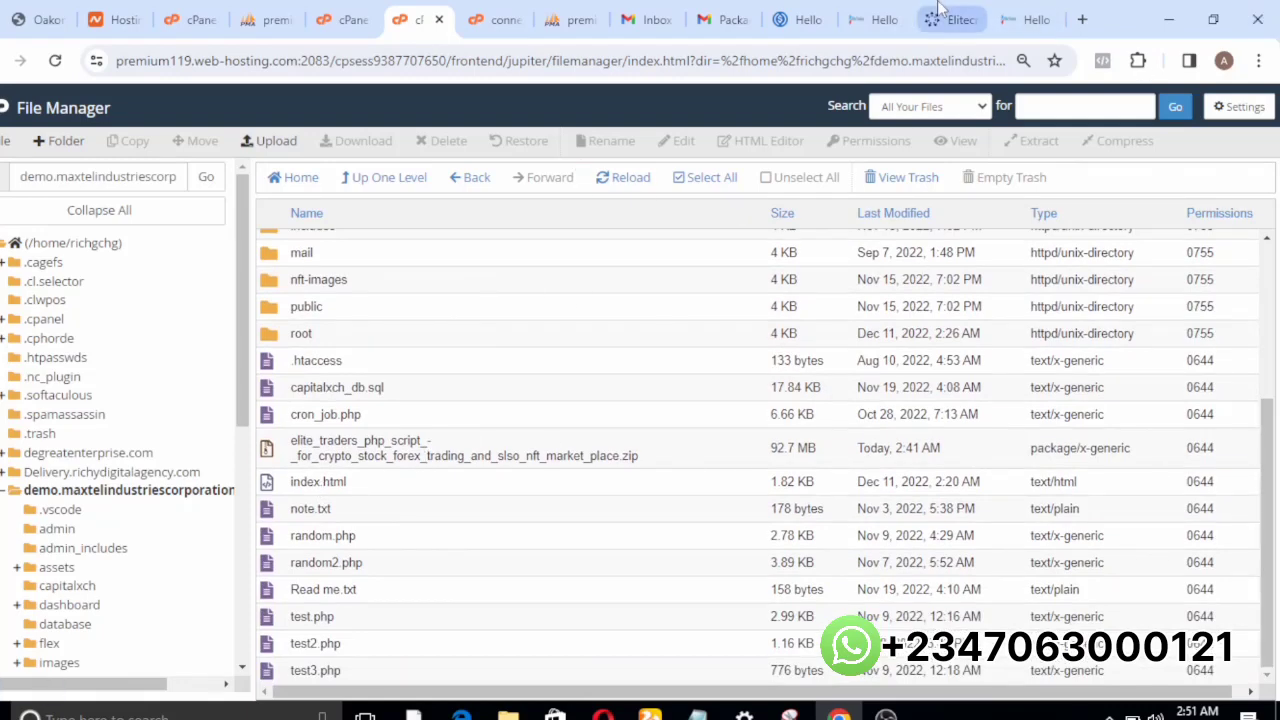
Check the ElitecryptoFX landing page, selecting the words 'Trade forex' in its intro
left_click(1025, 19)
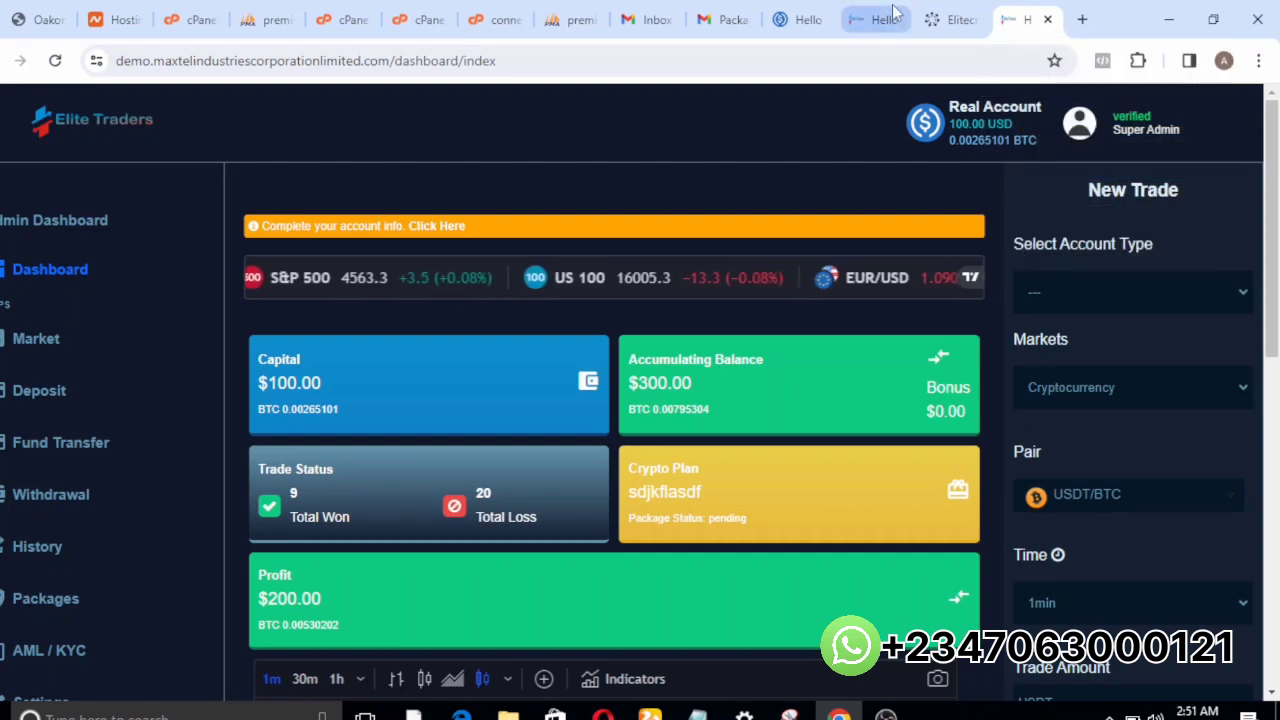
left_click(800, 19)
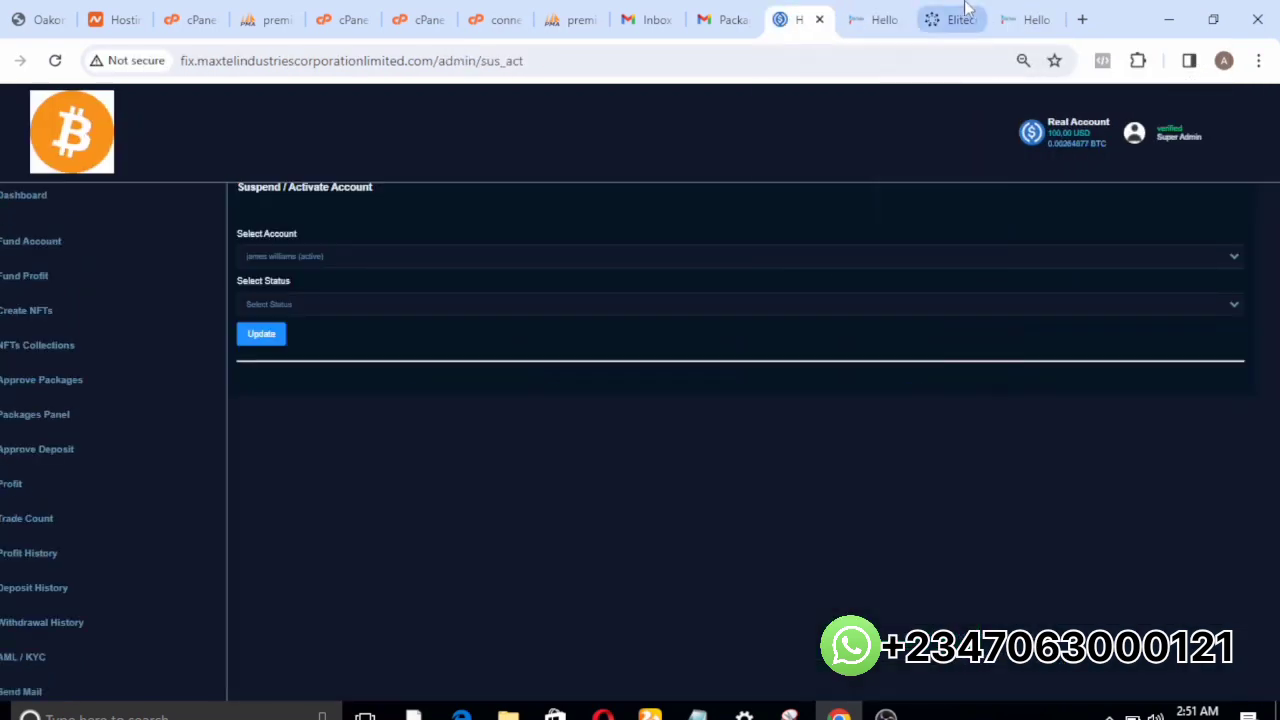
left_click(962, 14)
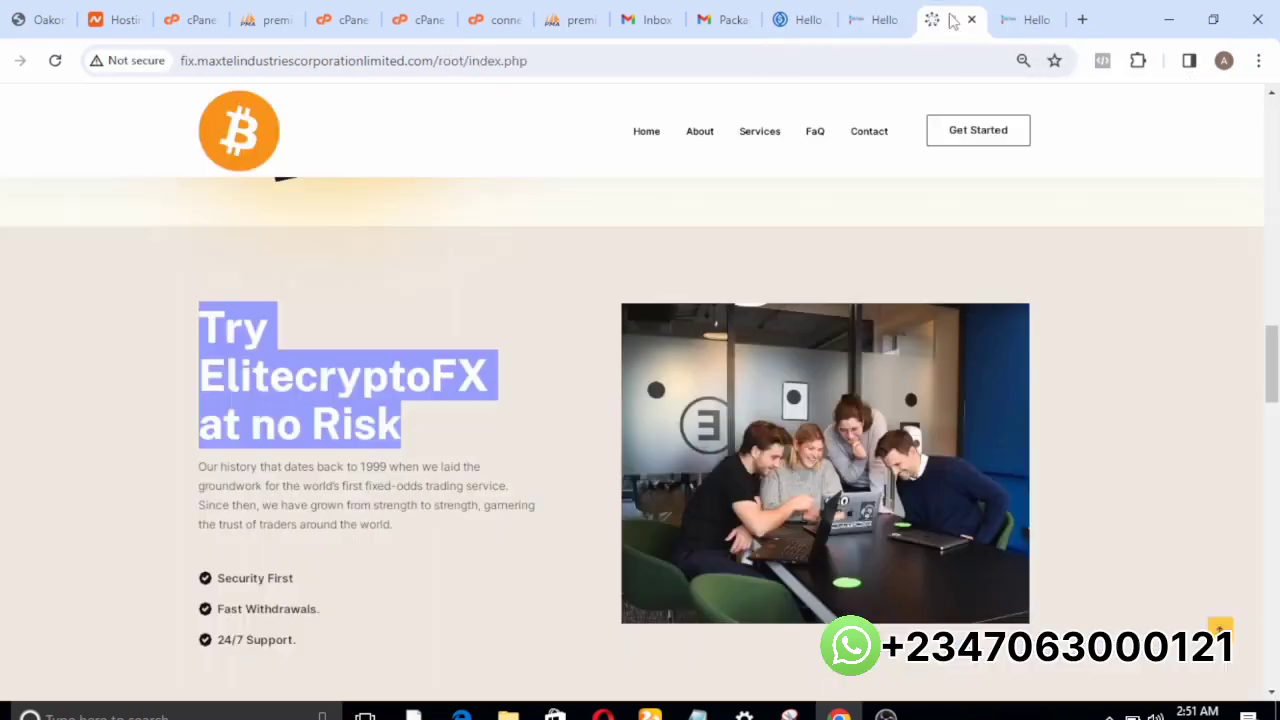
left_click(468, 368)
scroll(465, 329, "up", 8)
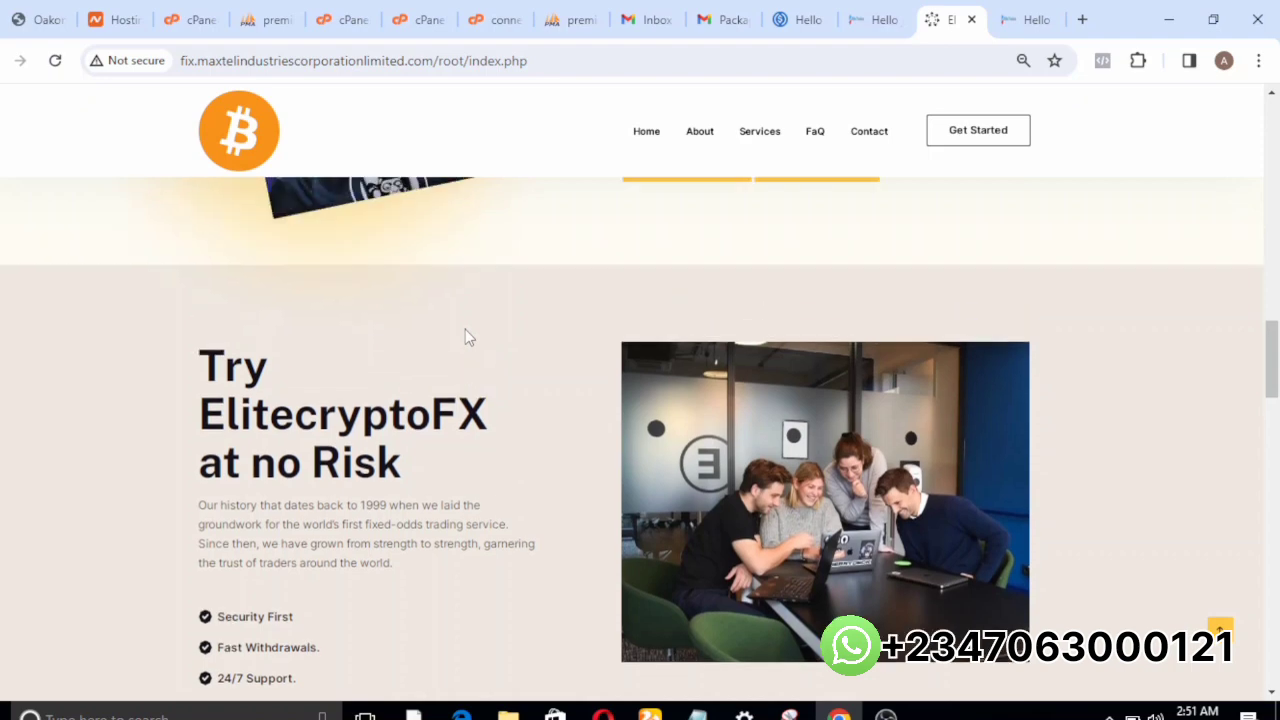
scroll(466, 329, "up", 6)
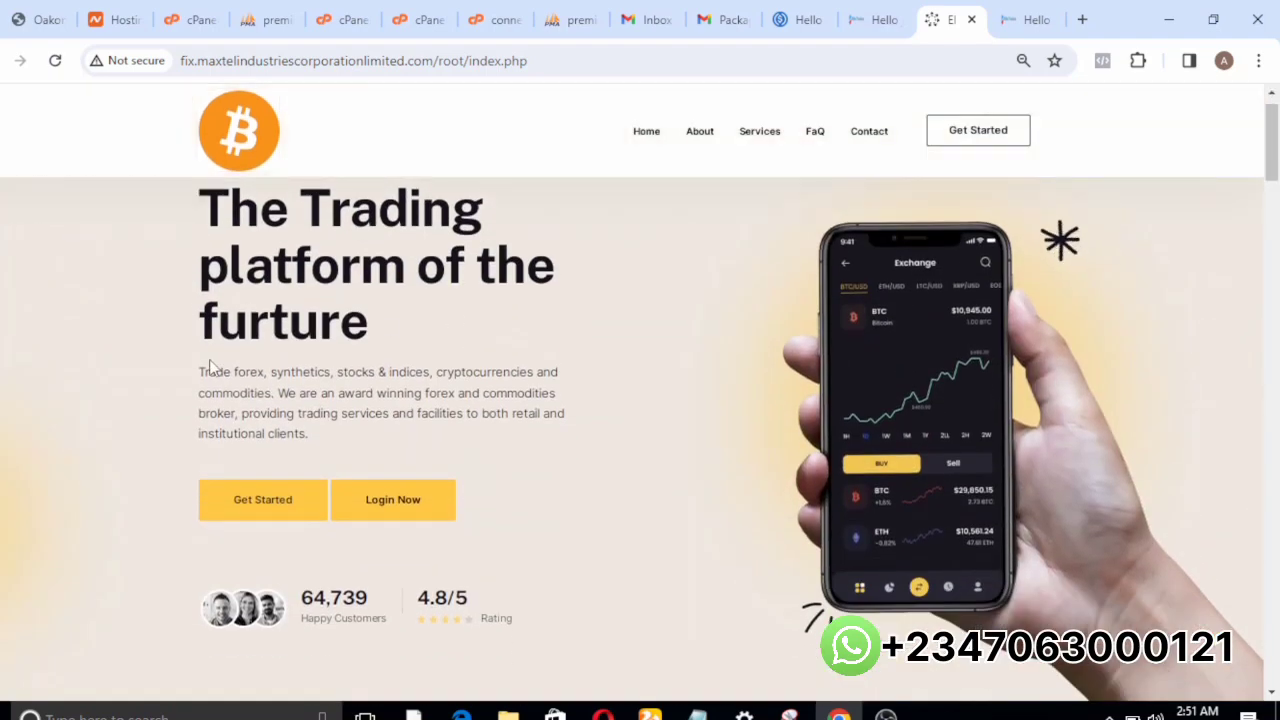
left_click_drag(202, 371, 265, 369)
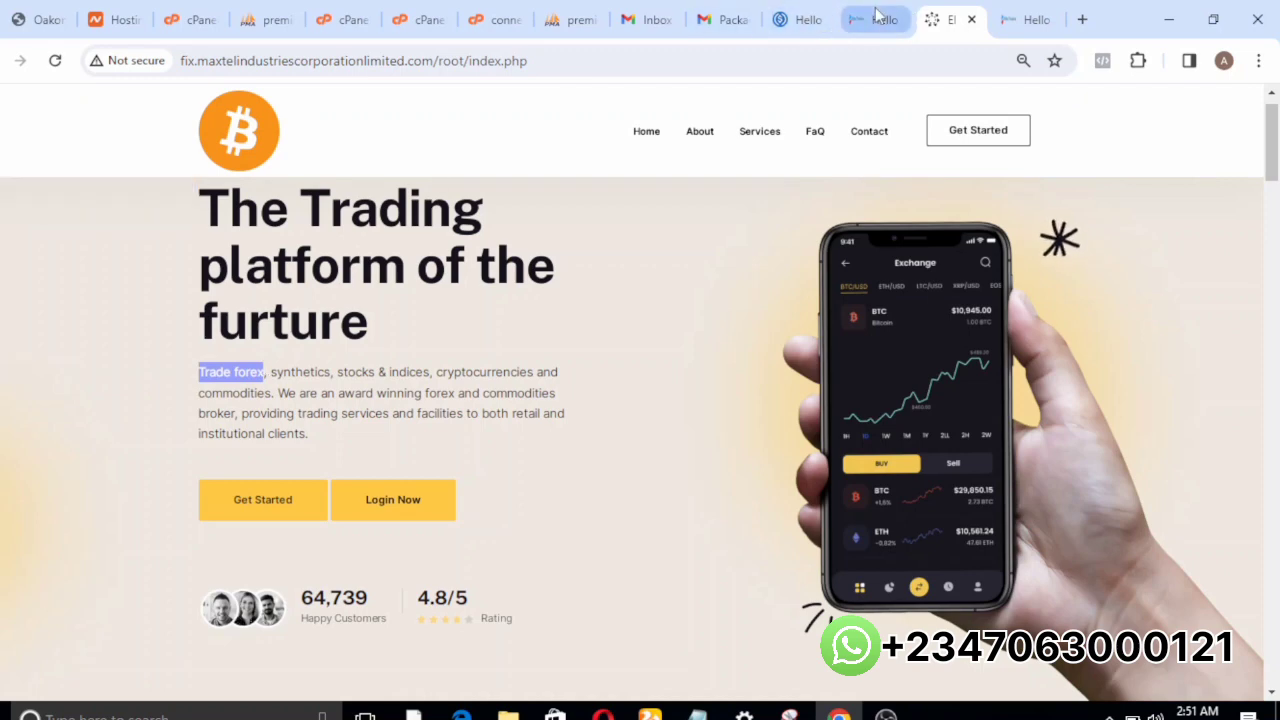
Back in File Manager, choose Edit on index.html again
left_click(432, 20)
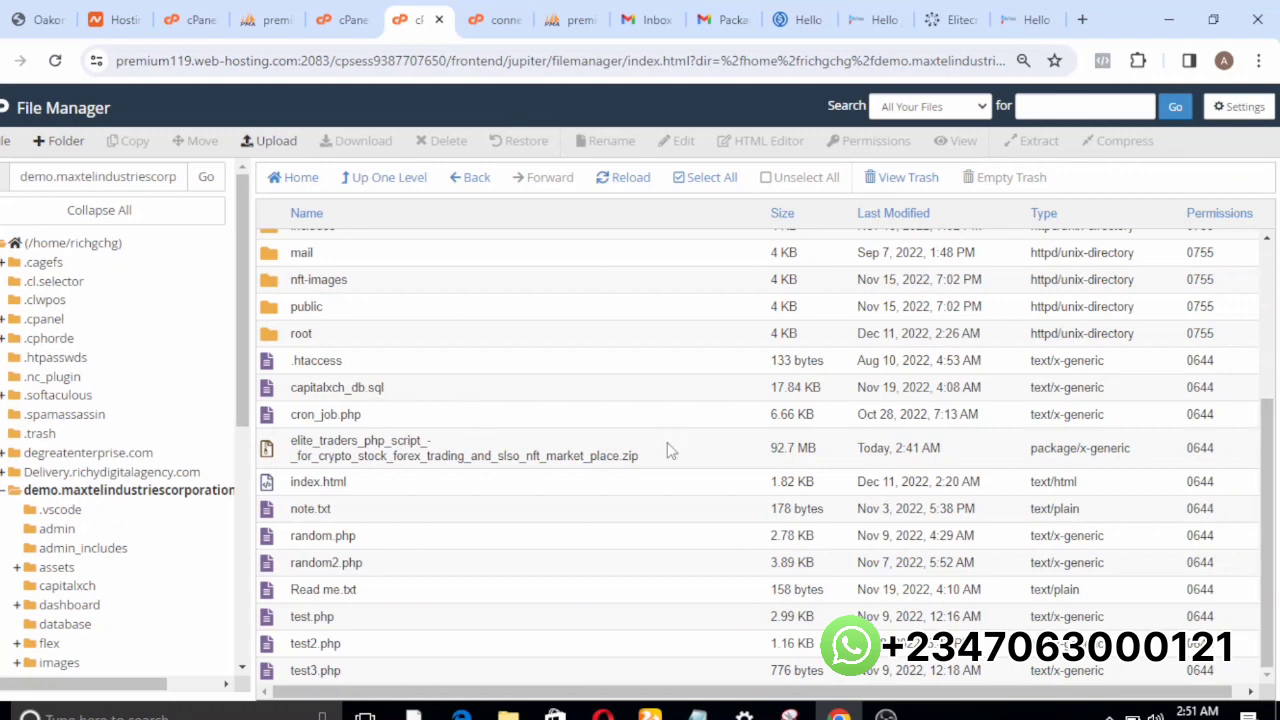
left_click(282, 484)
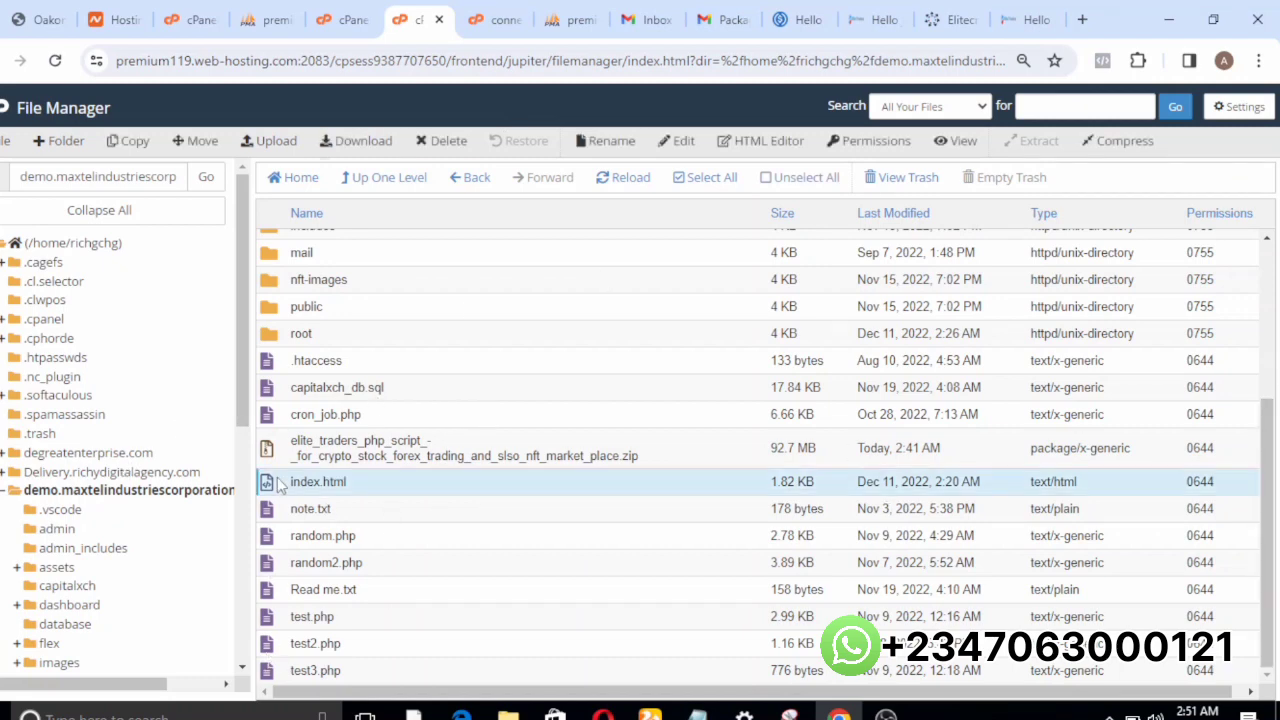
right_click(282, 484)
left_click(355, 495)
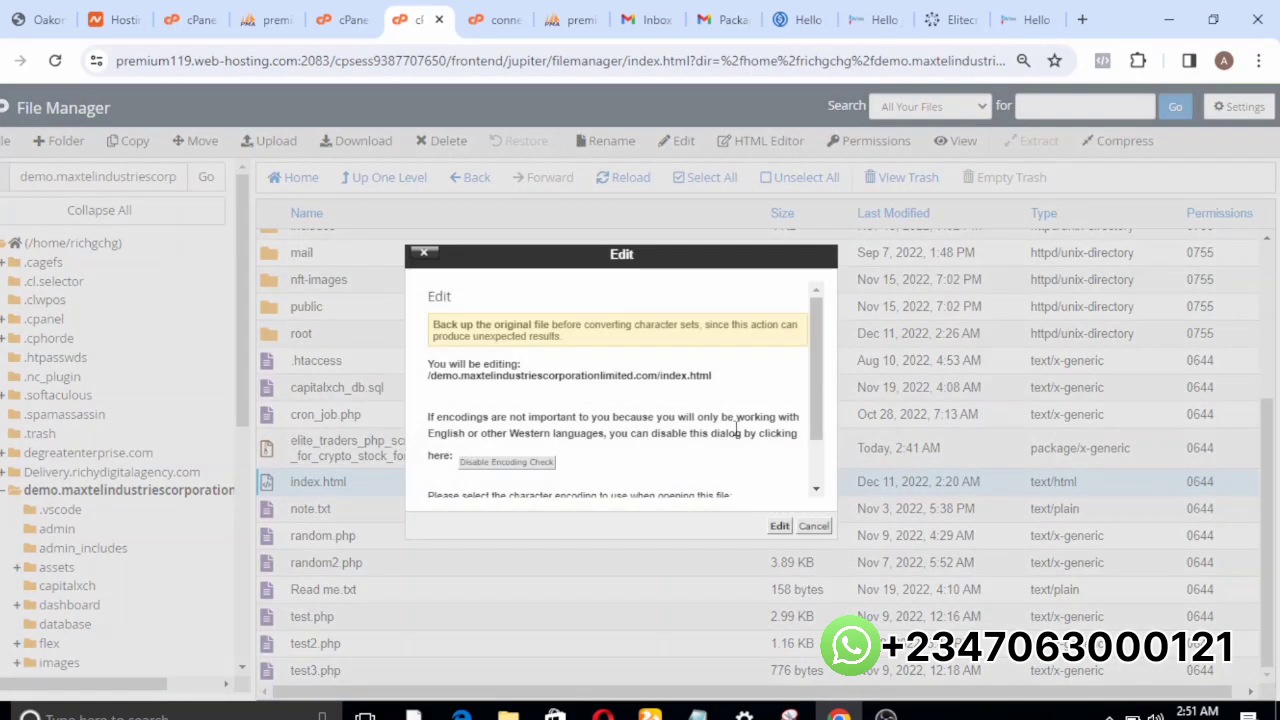
Reopen index.html to view its root/index.php redirect, close it unchanged, and return to the landing page
left_click(778, 526)
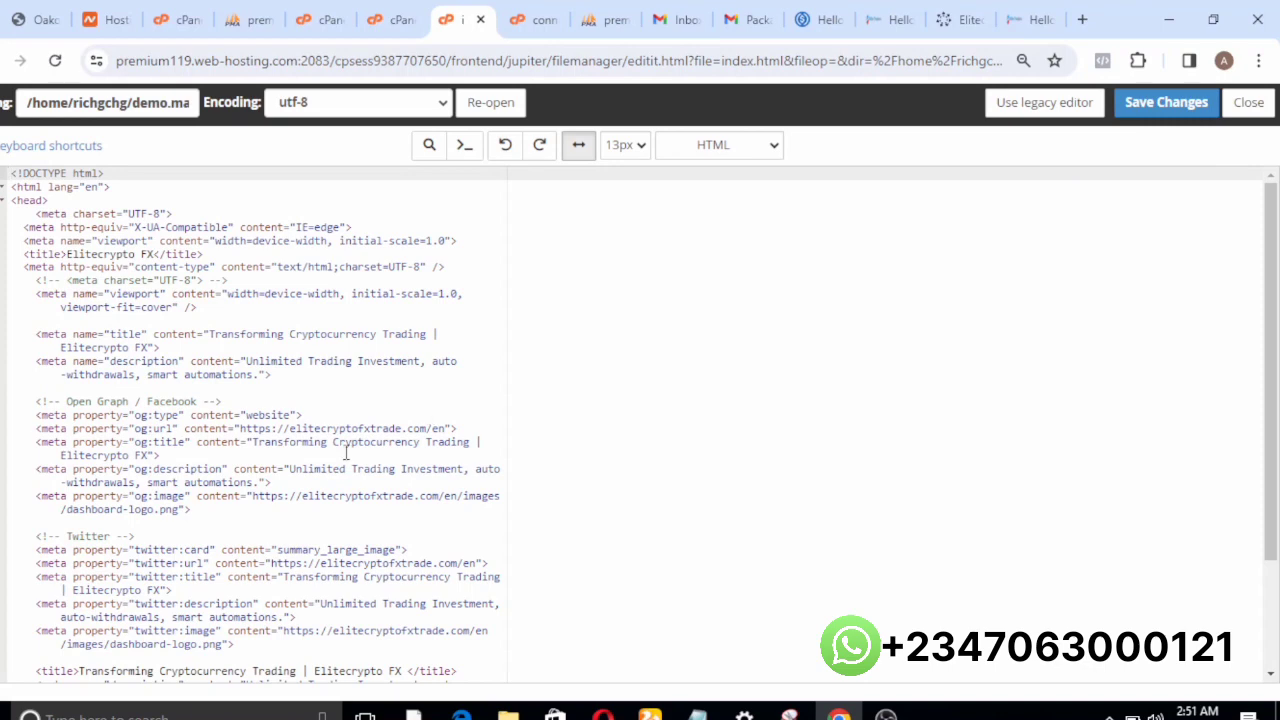
left_click(627, 538)
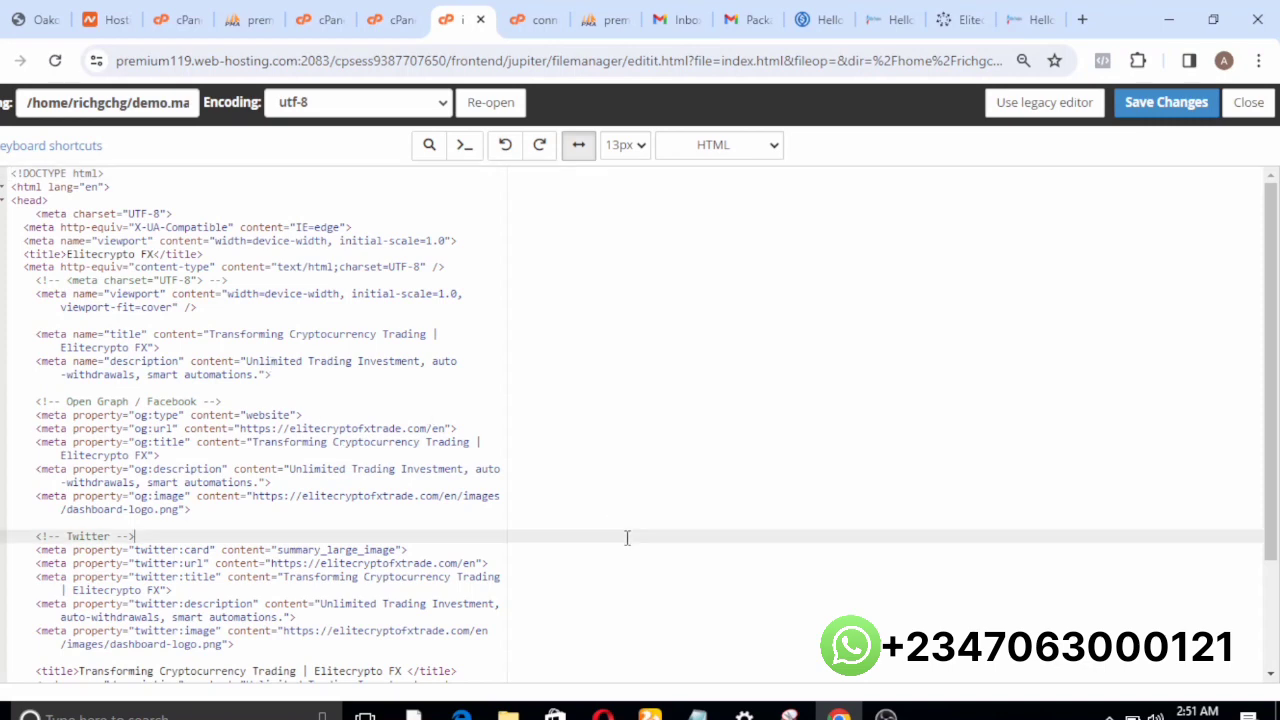
key("Down")
key("Down")
key("Down")
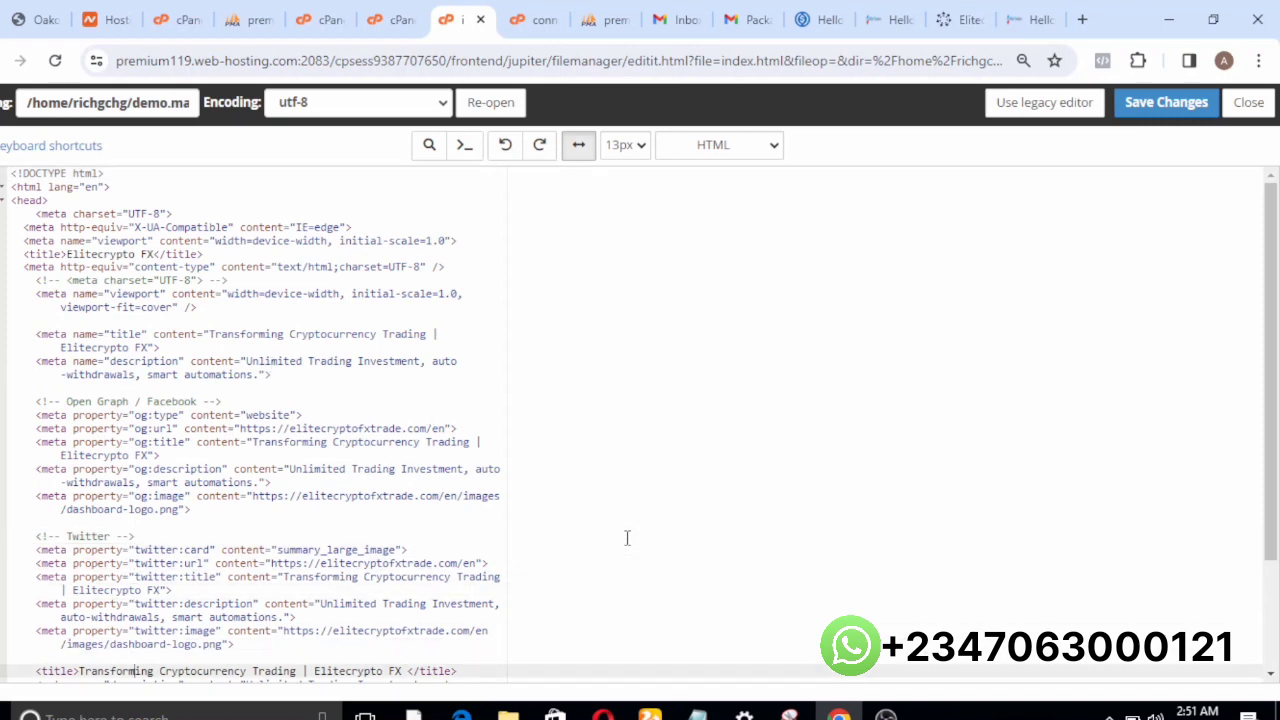
key("ctrl+End")
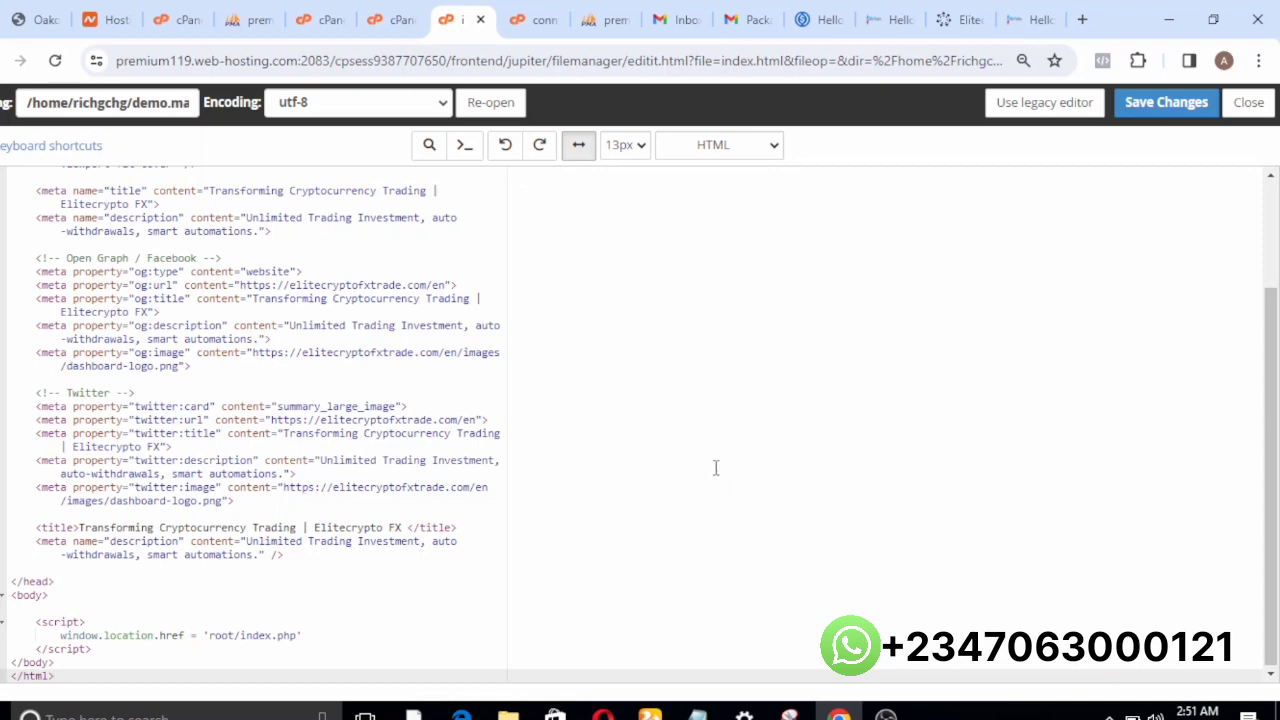
left_click(1247, 102)
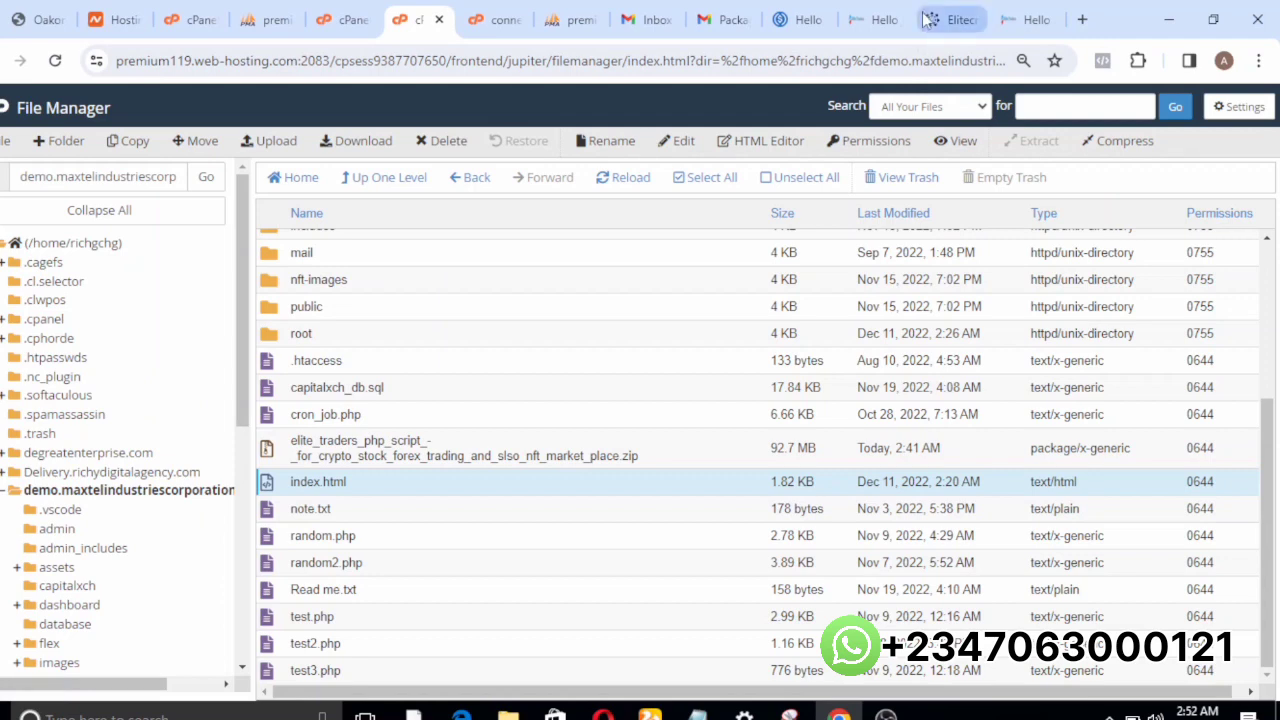
left_click(971, 26)
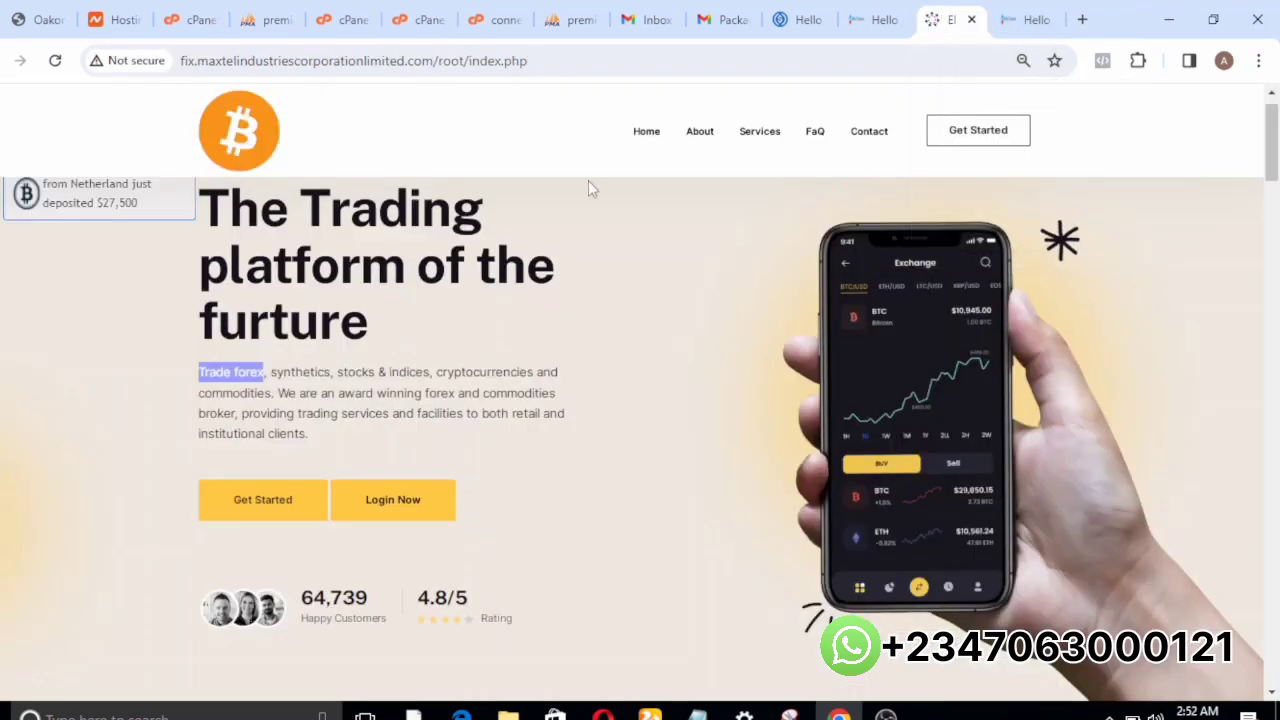
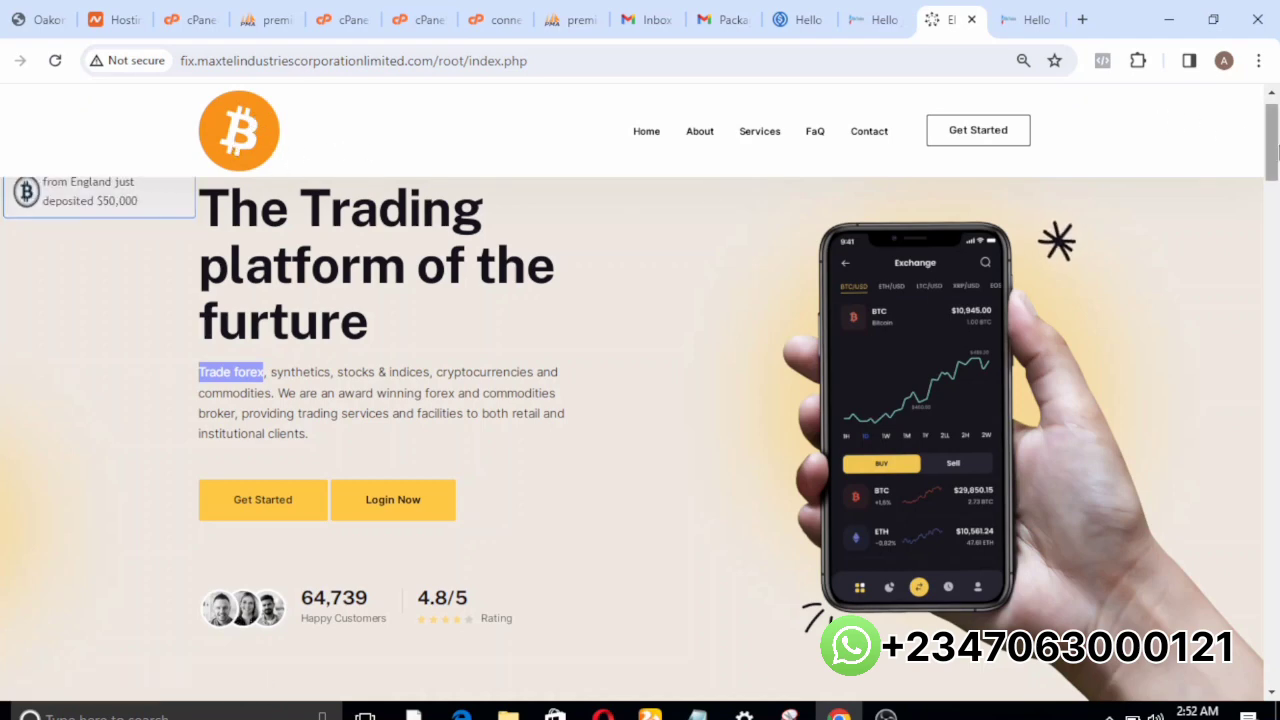
Scroll the landing page, then check the Loyalty Level Upgrade, demo dashboard and admin Suspend / Activate Account tabs
left_click_drag(1270, 128, 1226, 125)
left_click(870, 12)
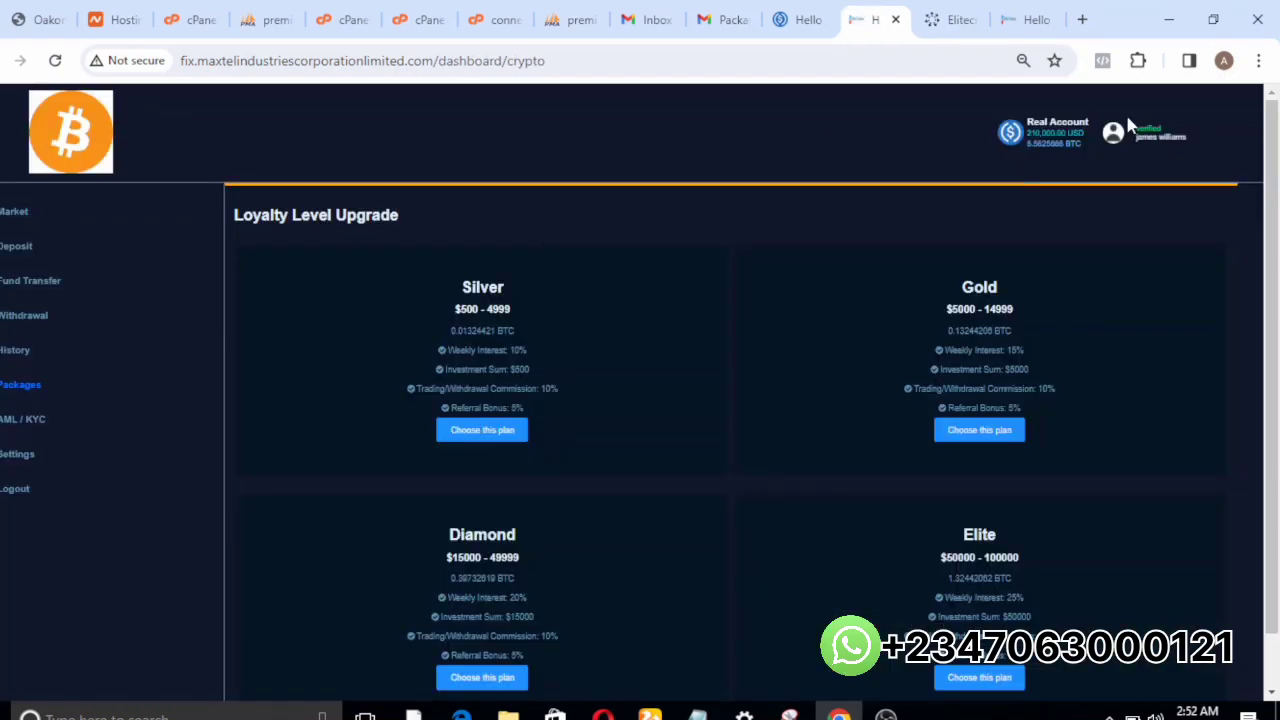
left_click(1028, 17)
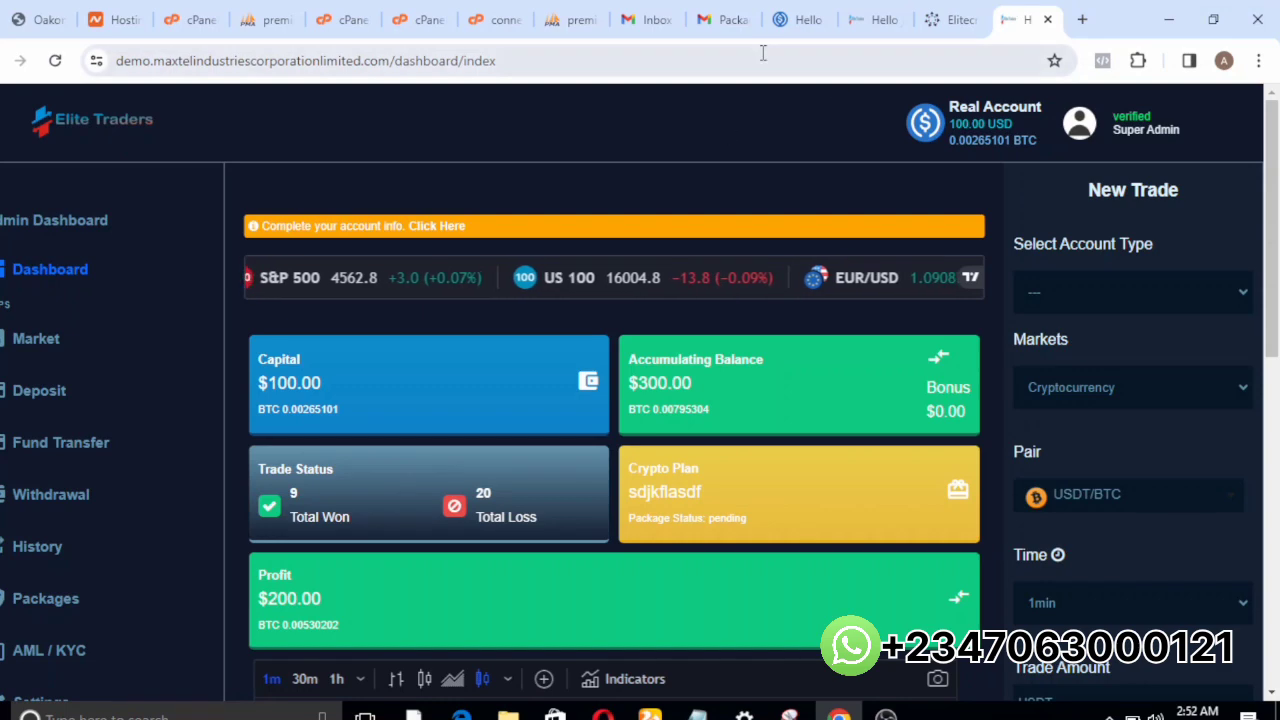
left_click(799, 21)
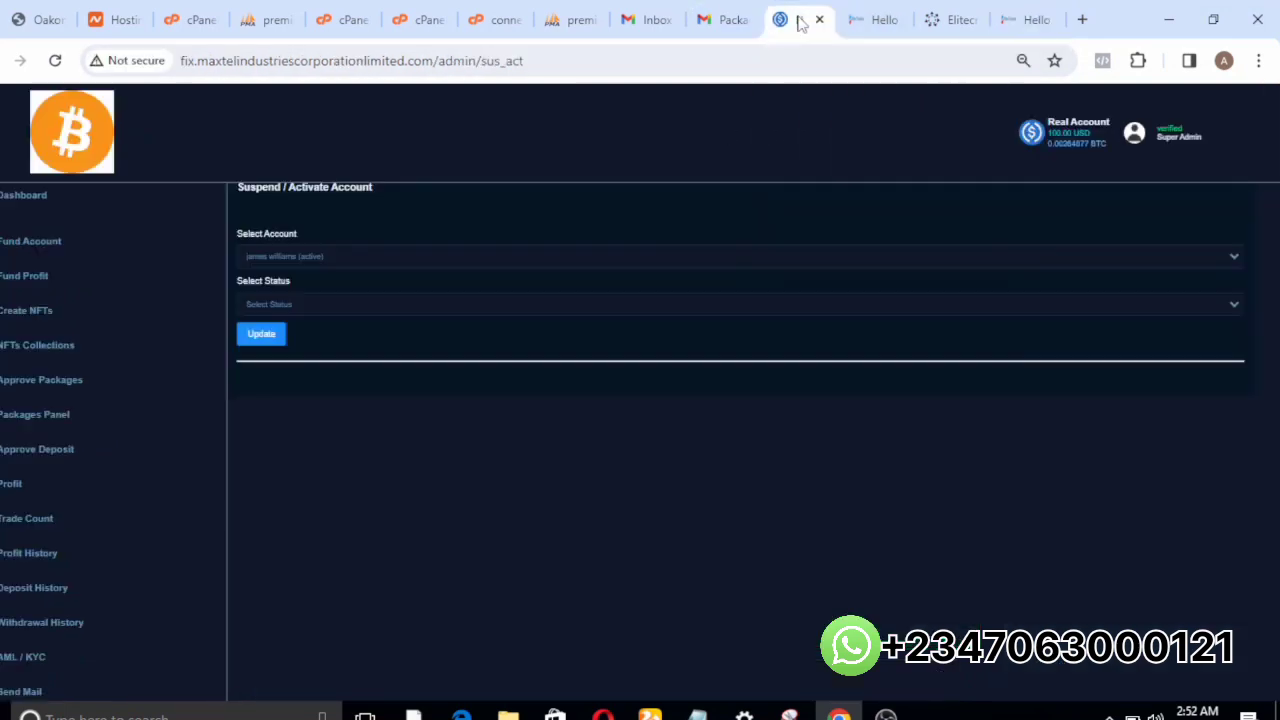
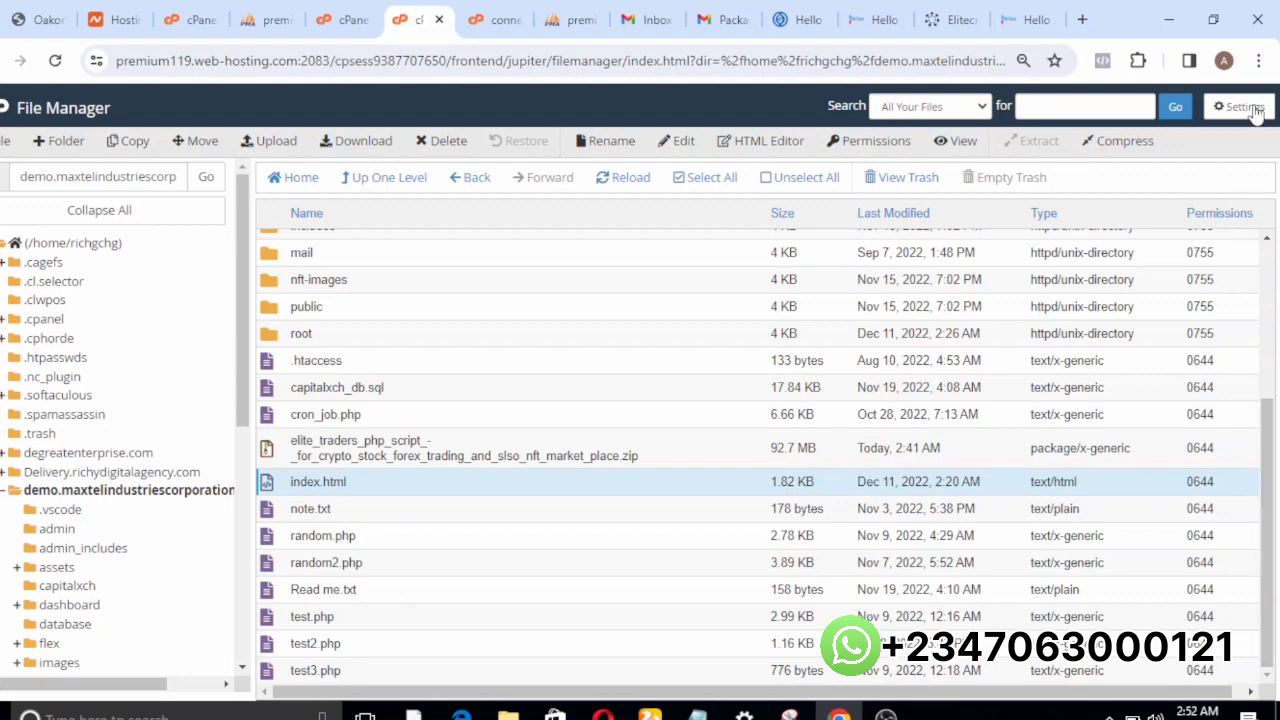
Switch to the Elite Traders tab and scroll its landing page past the hero, NFT section and features
left_click(960, 17)
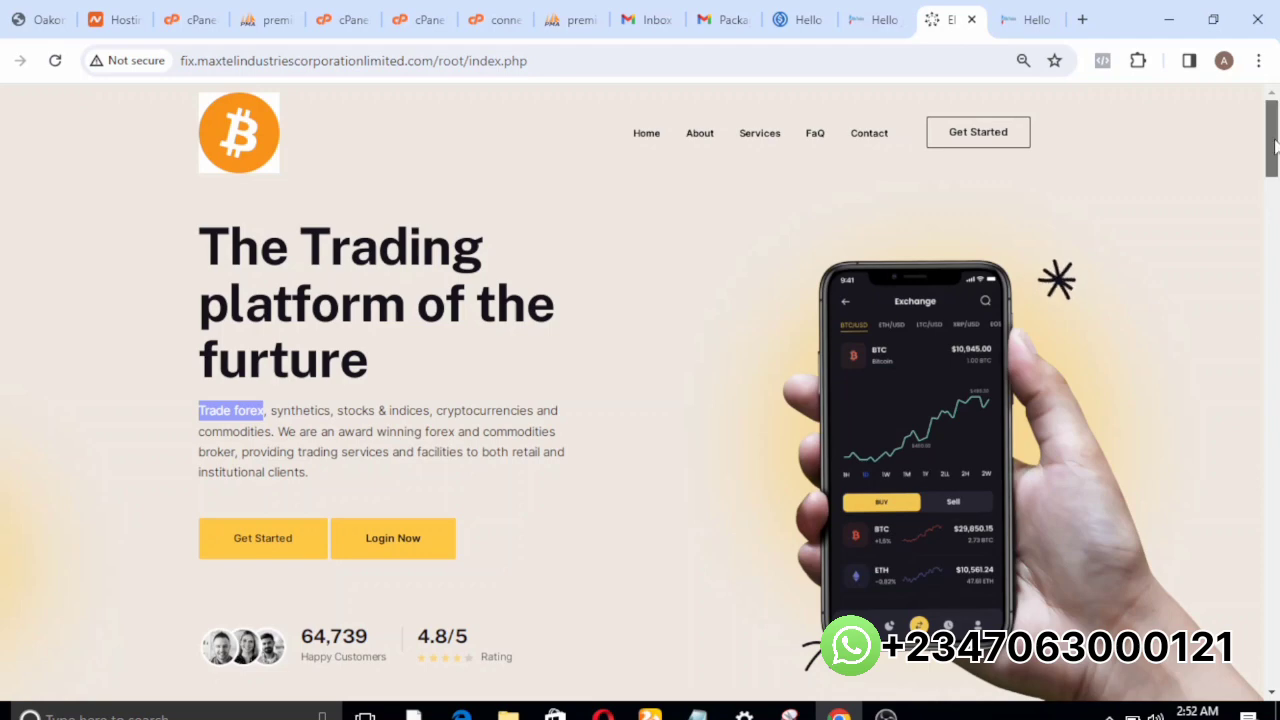
mouse_move(1270, 143)
left_mouse_down()
mouse_move(1268, 290)
mouse_move(1268, 150)
left_mouse_up()
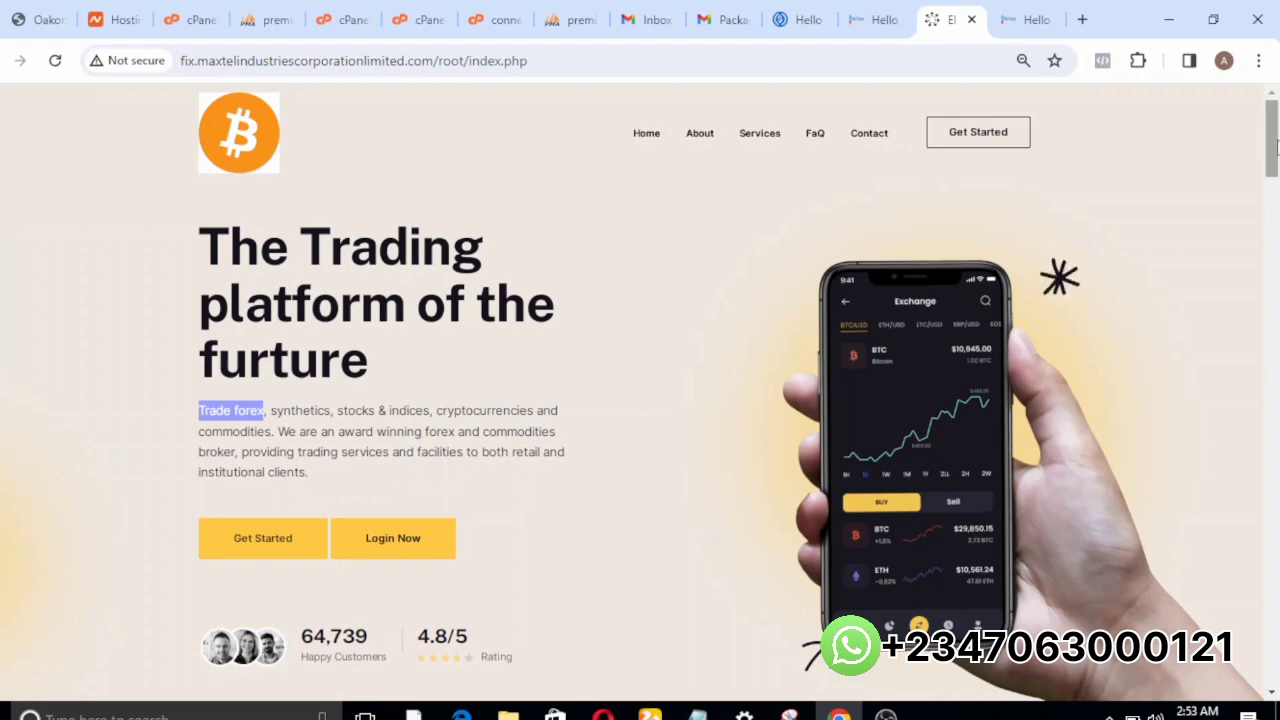
left_click_drag(1276, 146, 1275, 60)
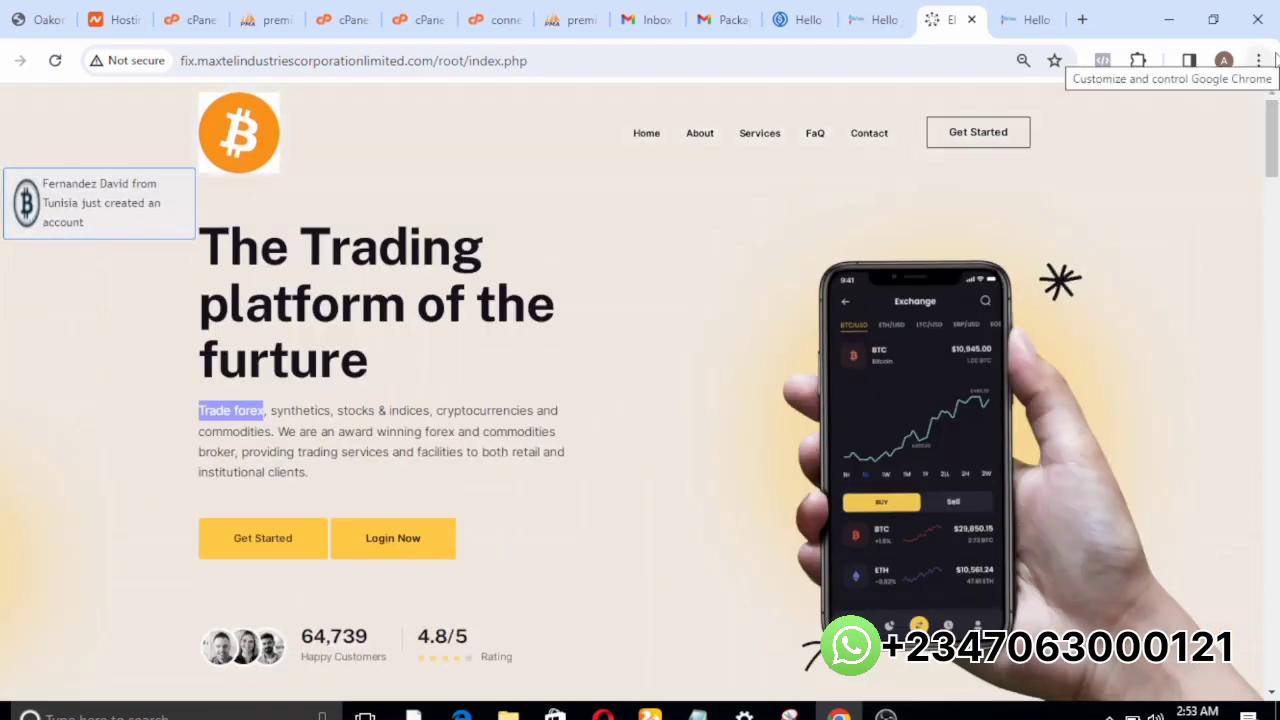